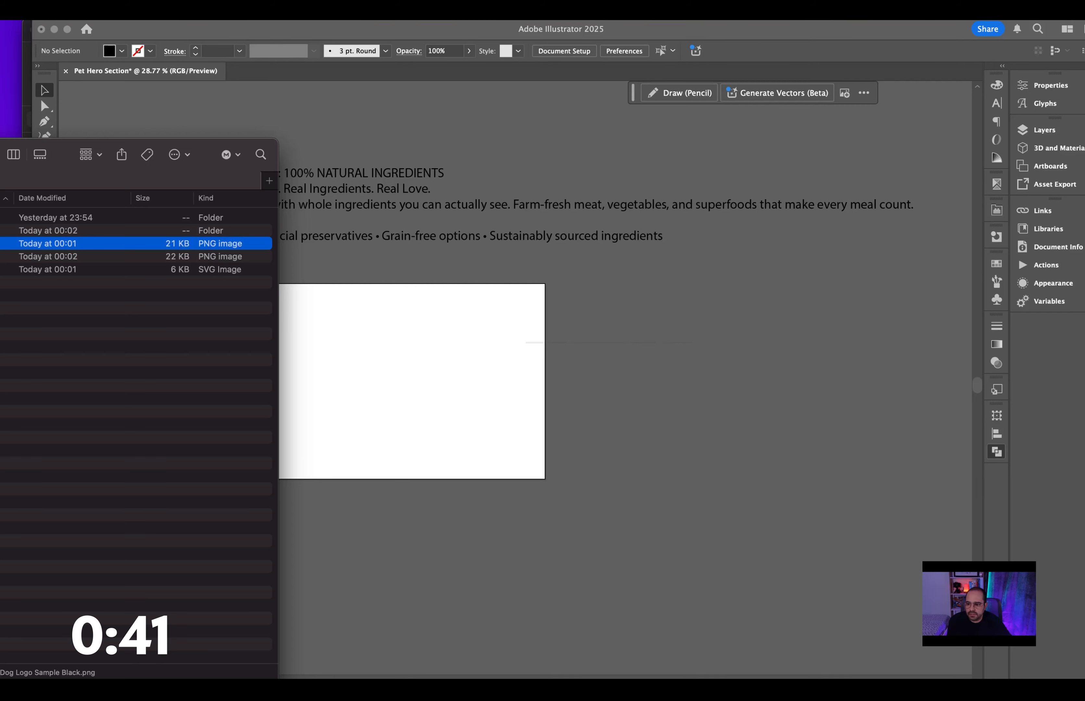
Open Dog Logo Sample.svg, transfer its logo into the Pet Hero Section document, and close the SVG without saving.
left_click(50, 269)
left_click_drag(50, 270, 354, 358)
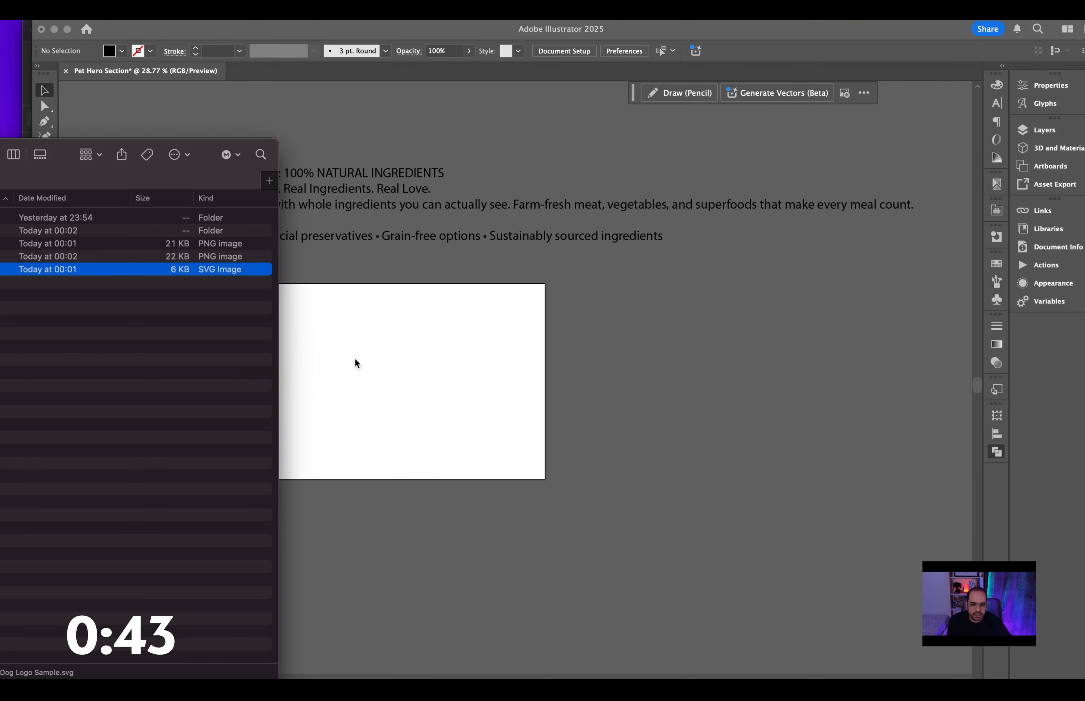
left_click(488, 302)
key("super+a")
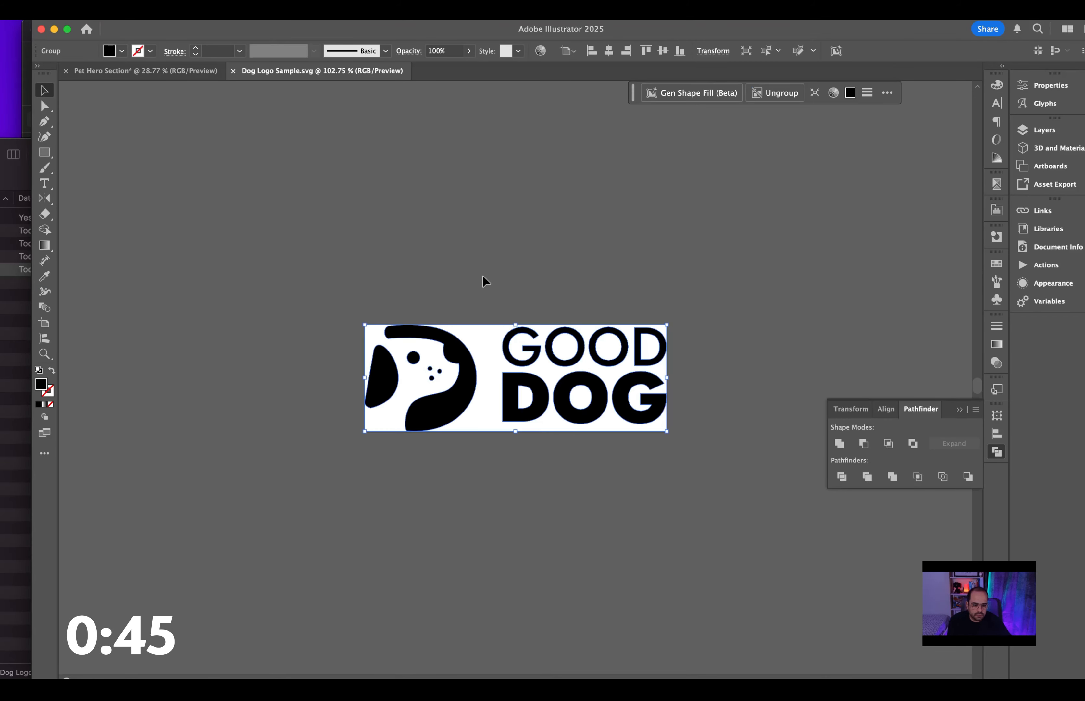
key("Delete")
key("super+w")
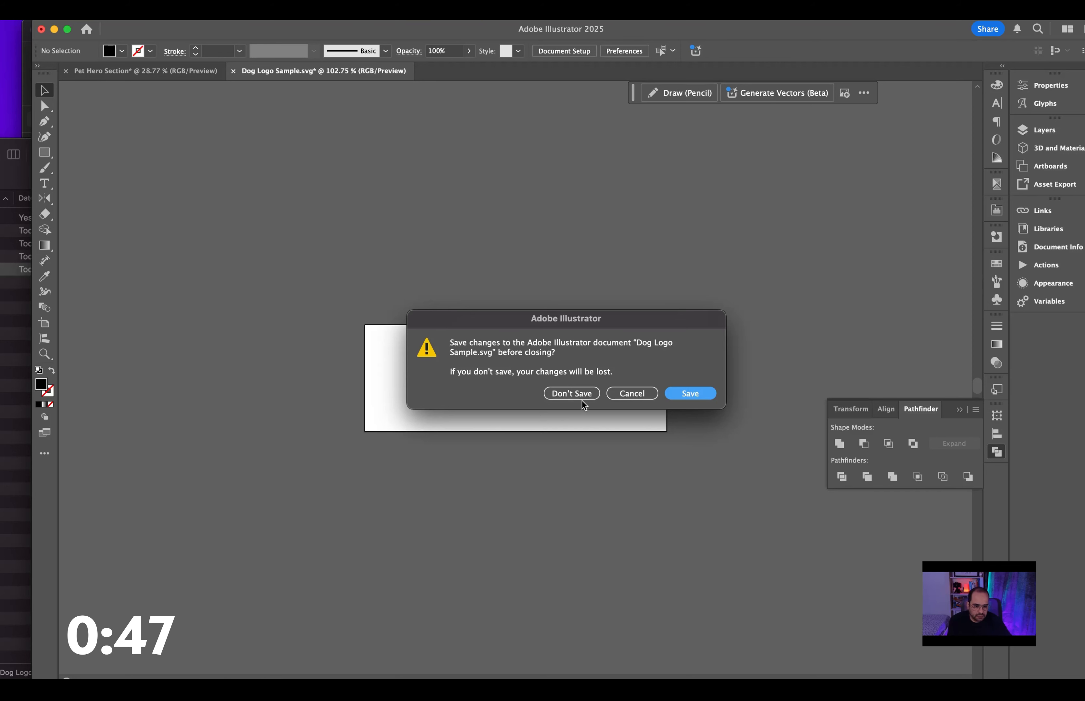
left_click(554, 394)
key("super+v")
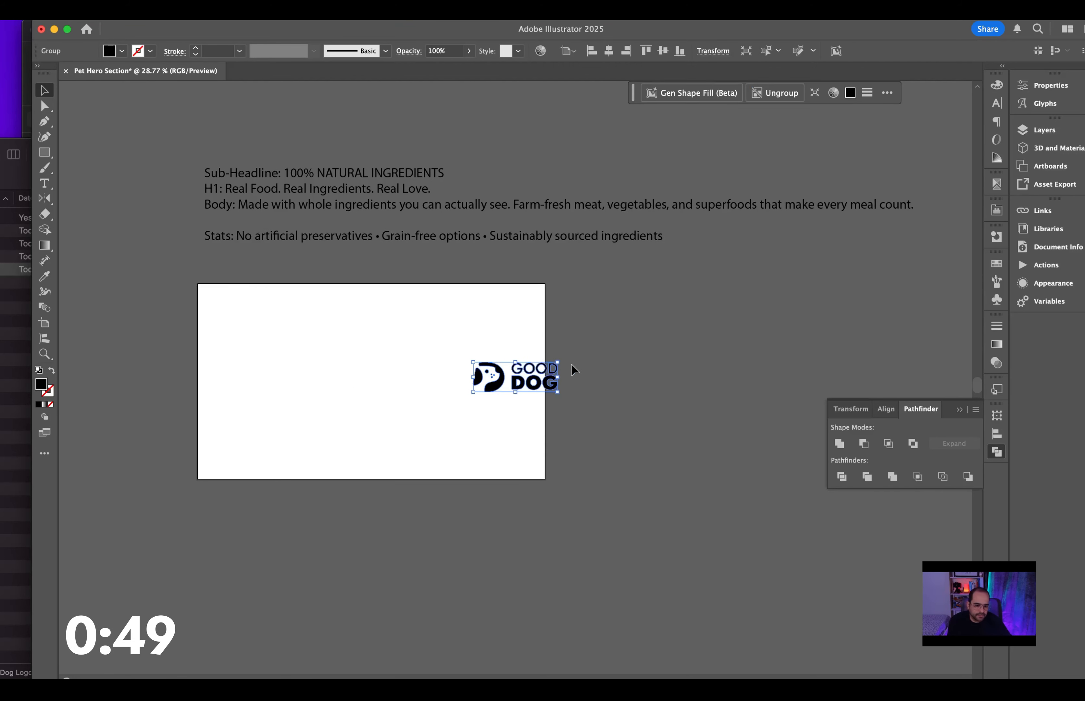
Move the Good Dog logo into the artboard's top-left corner and scale it down to about half its size.
left_click_drag(497, 380, 239, 313)
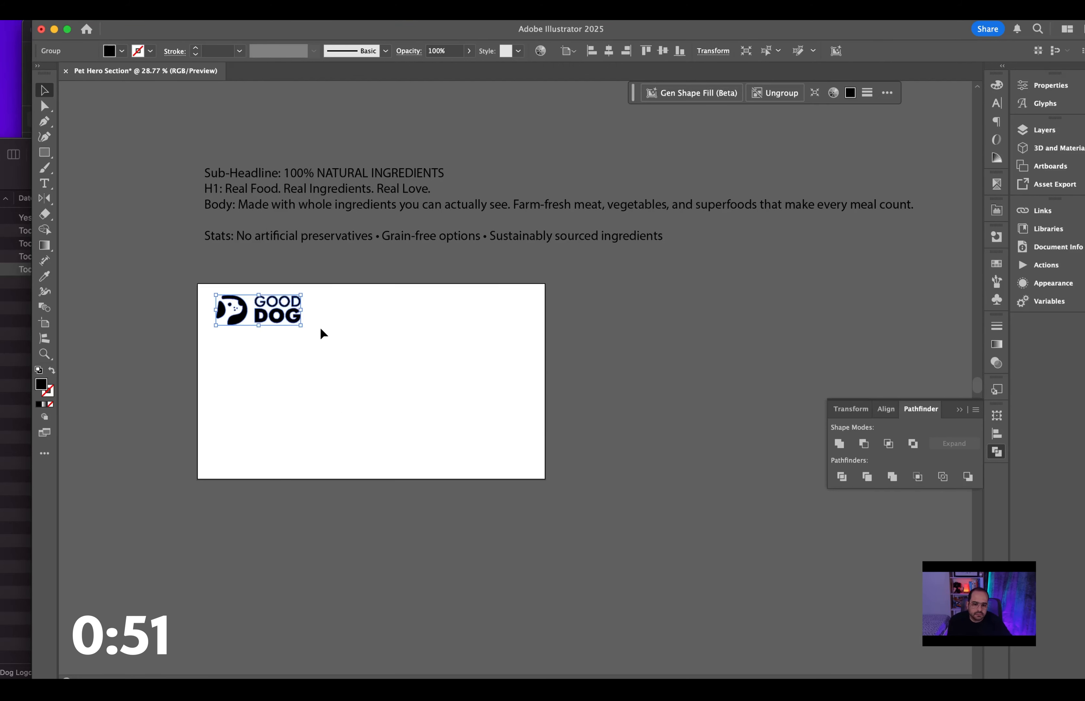
left_click_drag(303, 325, 240, 309)
left_click(281, 325)
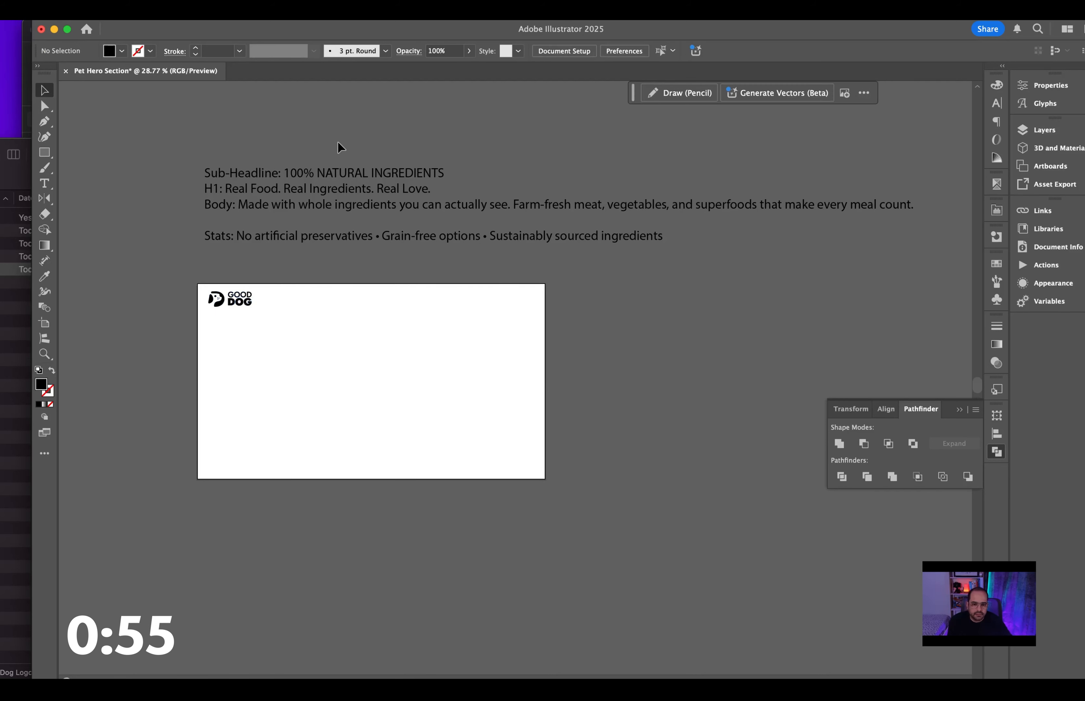
Cut "100% NATURAL INGREDIENTS" from the copy block and place it as separate text on the artboard below the logo.
left_click(327, 173)
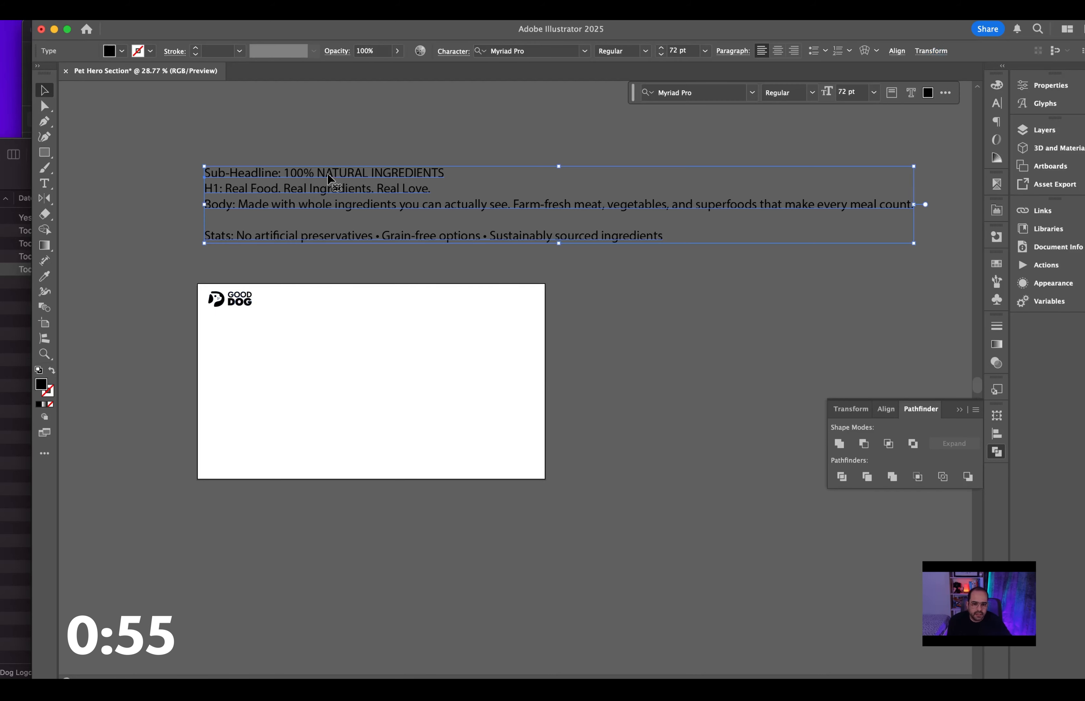
double_click(369, 167)
triple_click(288, 173)
left_click_drag(288, 173, 443, 175)
key("super+x")
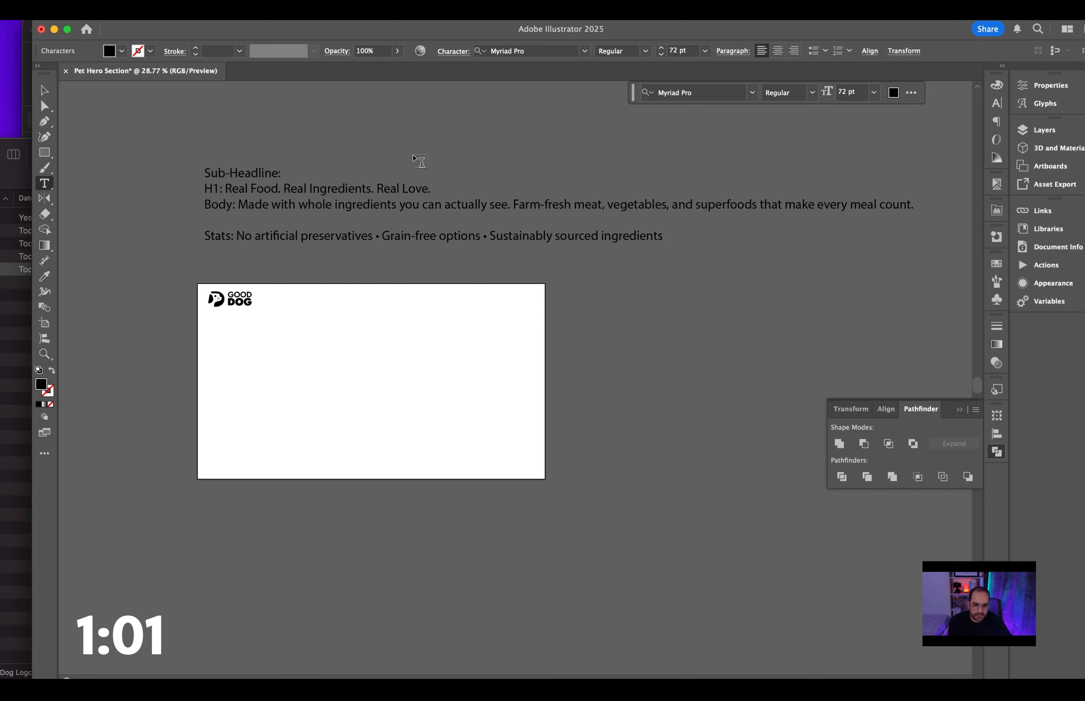
key("Escape")
left_click(296, 373)
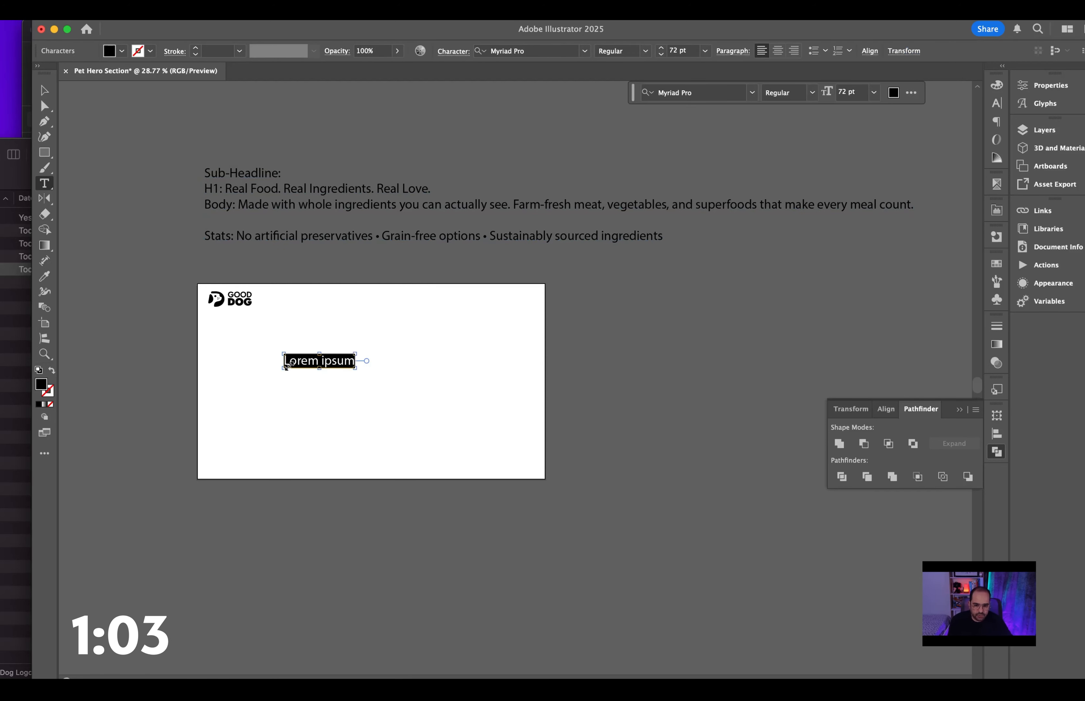
key("super+v")
key("Escape")
left_click_drag(351, 361, 304, 339)
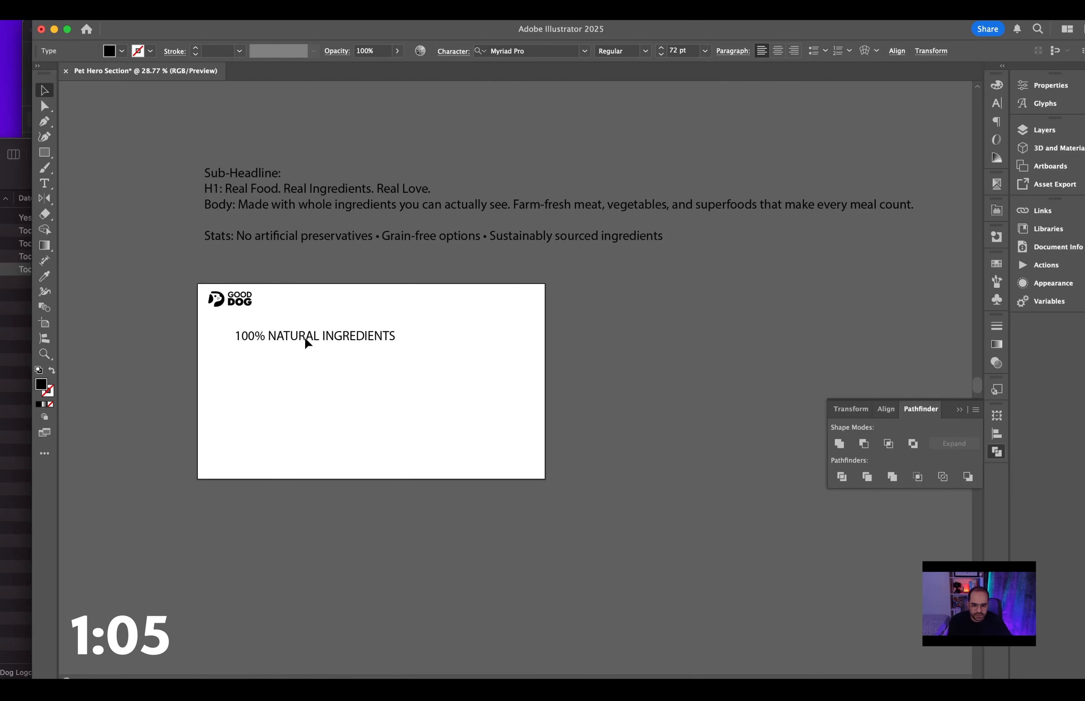
Move the H1 copy "Real Food. Real Ingredients. Real Love." into a duplicate of the sub-headline placed directly below it.
double_click(326, 188)
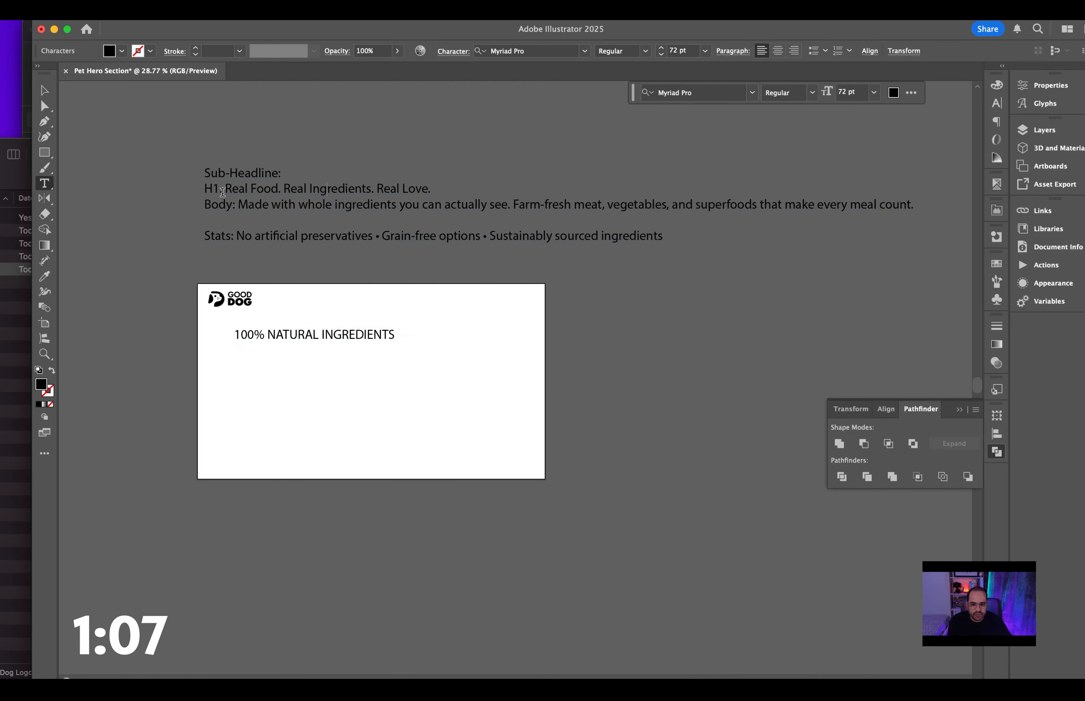
left_click_drag(227, 187, 497, 186)
key("super+x")
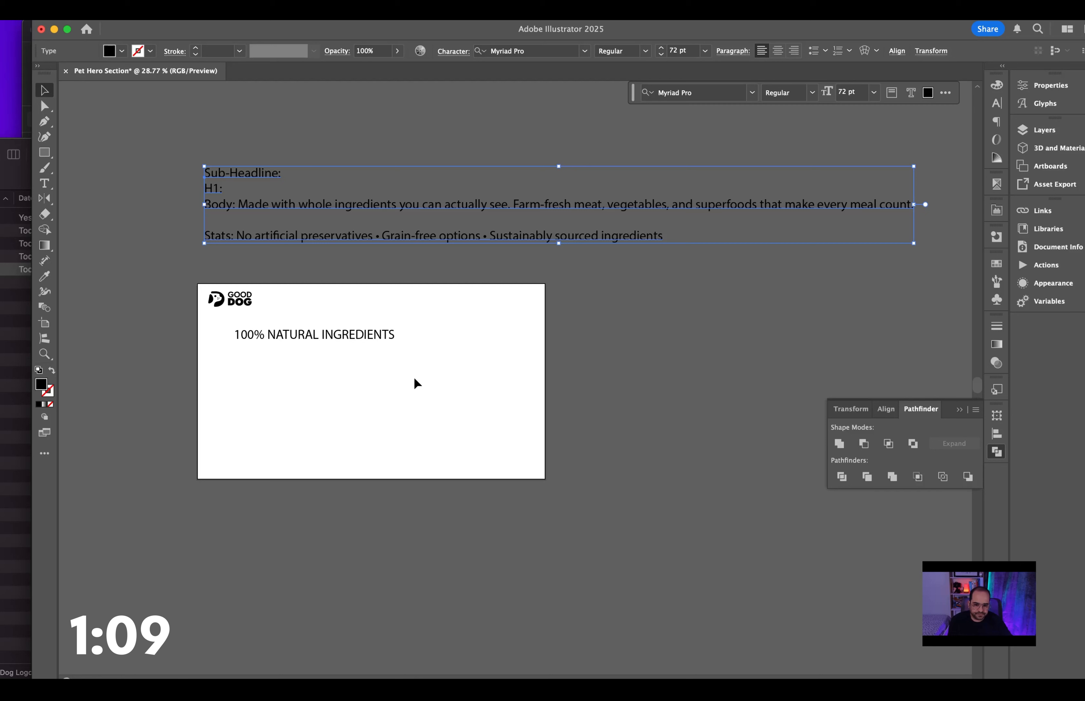
key("Escape")
left_click_drag(352, 337, 352, 363)
double_click(352, 363)
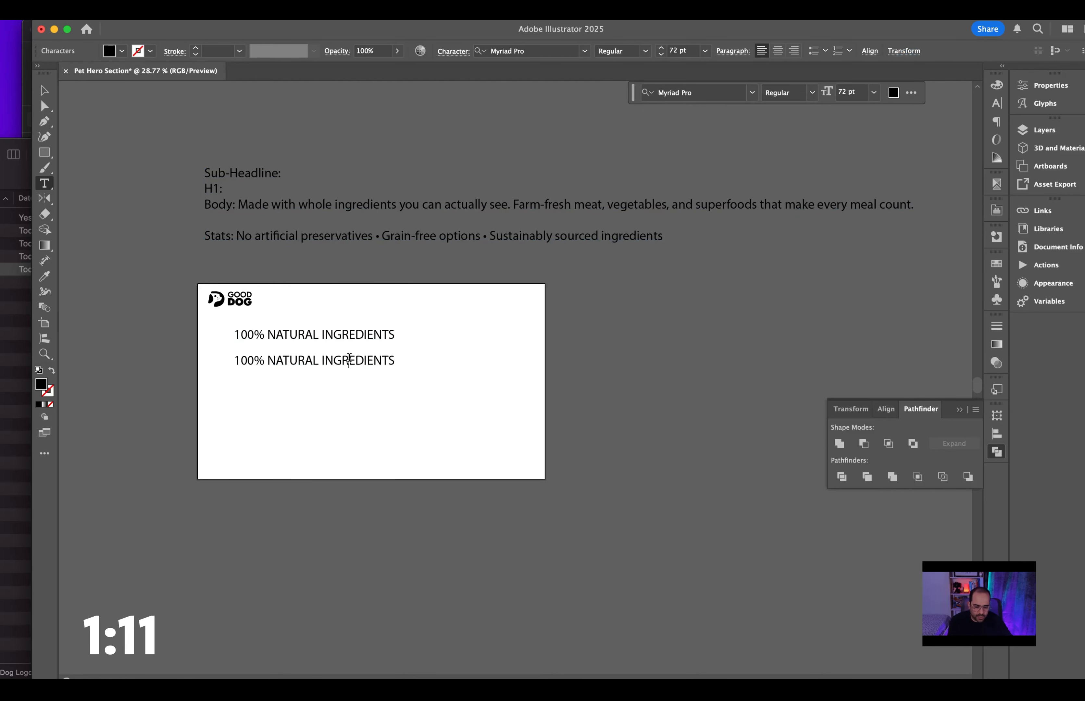
triple_click(352, 362)
key("super+v")
key("Escape")
left_click(364, 402)
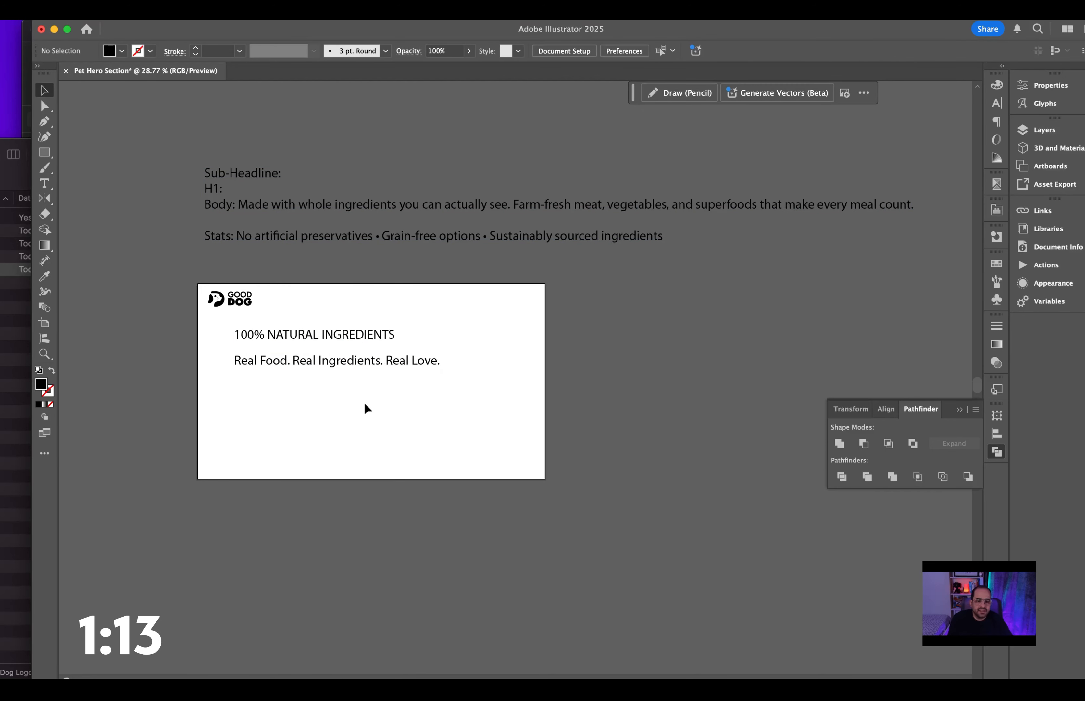
Move the body copy from the copy block into another duplicate of the sub-headline, placed below the H1 line.
triple_click(392, 205)
left_click(275, 210)
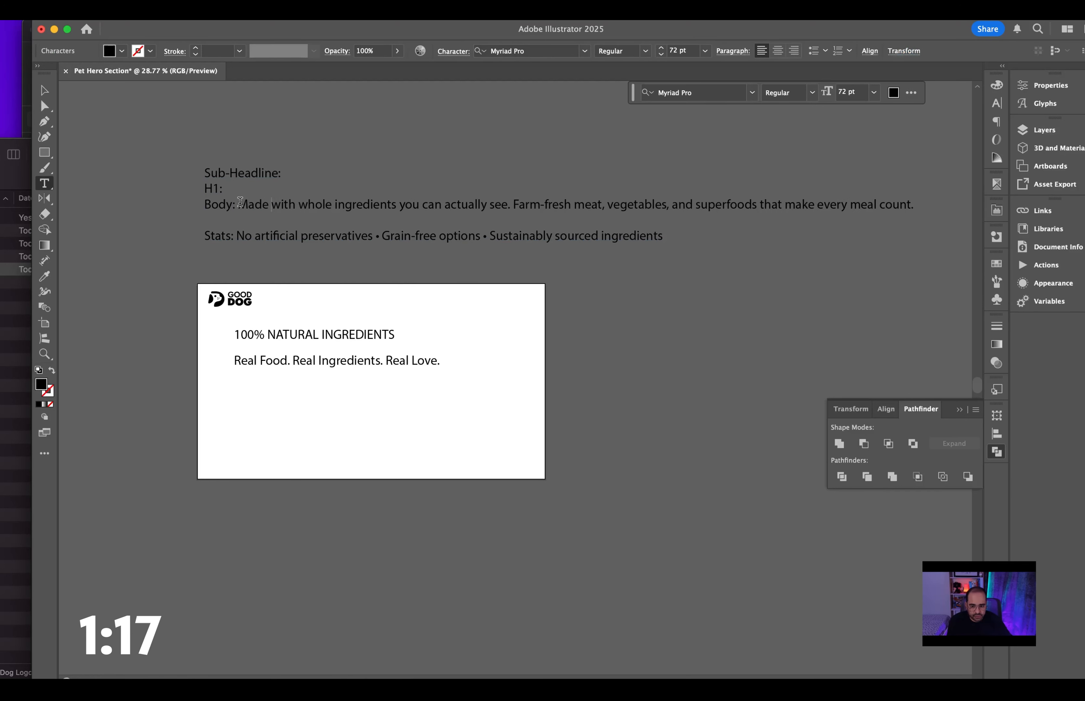
left_click_drag(244, 204, 837, 216)
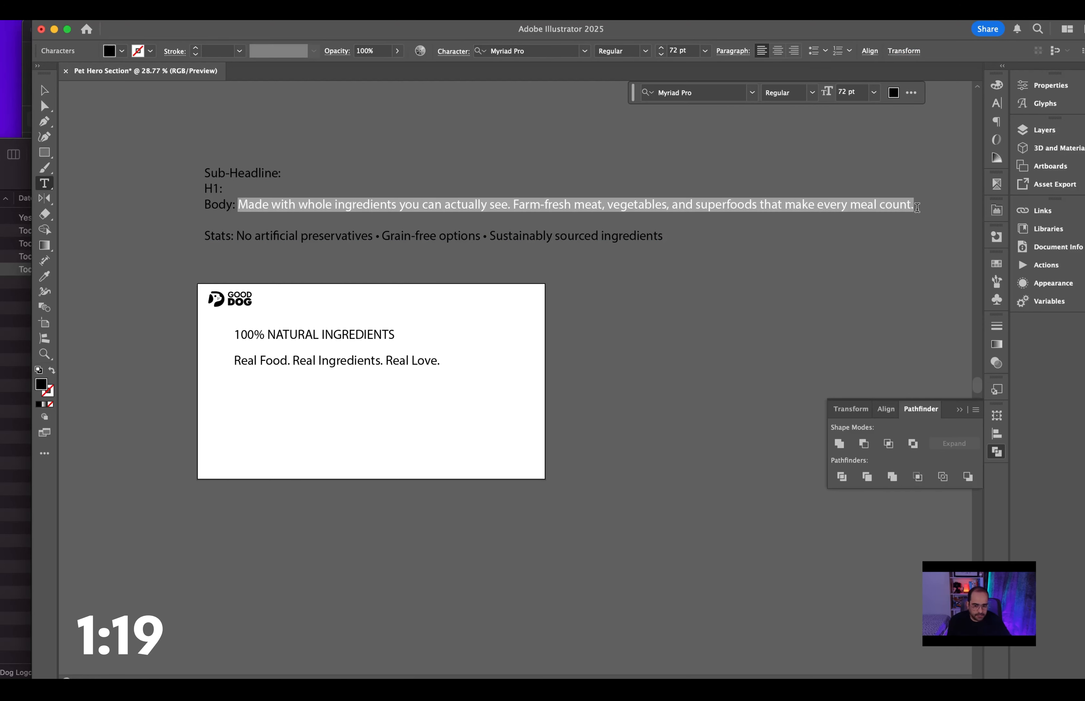
key("BackSpace")
key("Escape")
left_click(336, 431)
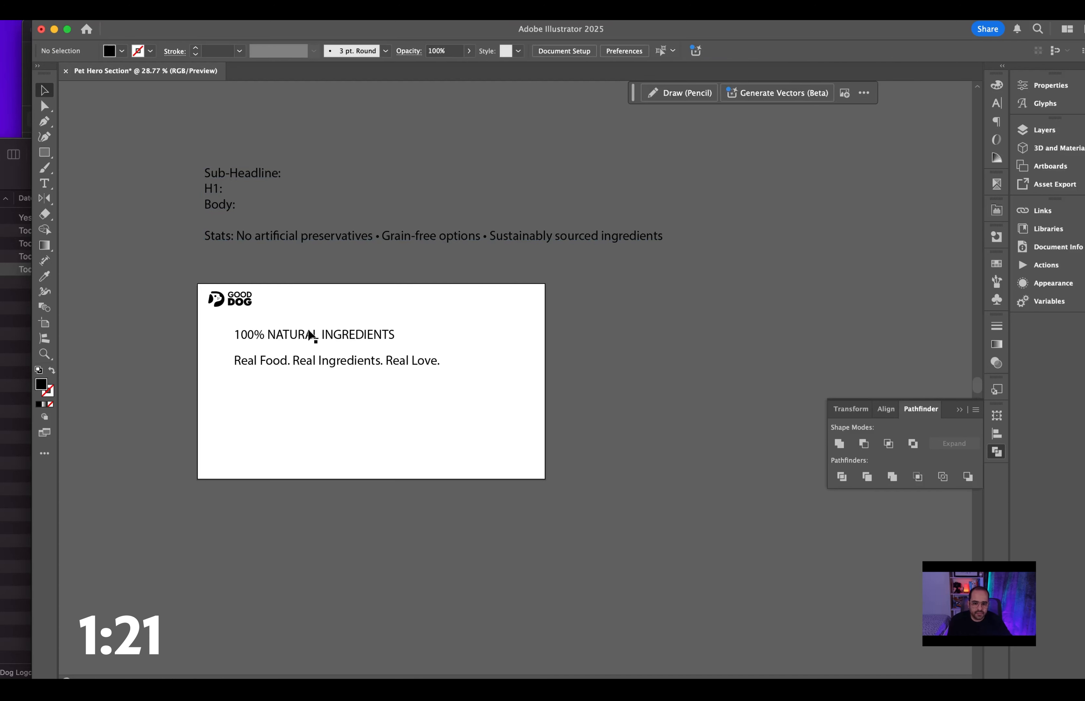
left_click_drag(309, 340, 309, 393)
double_click(309, 387)
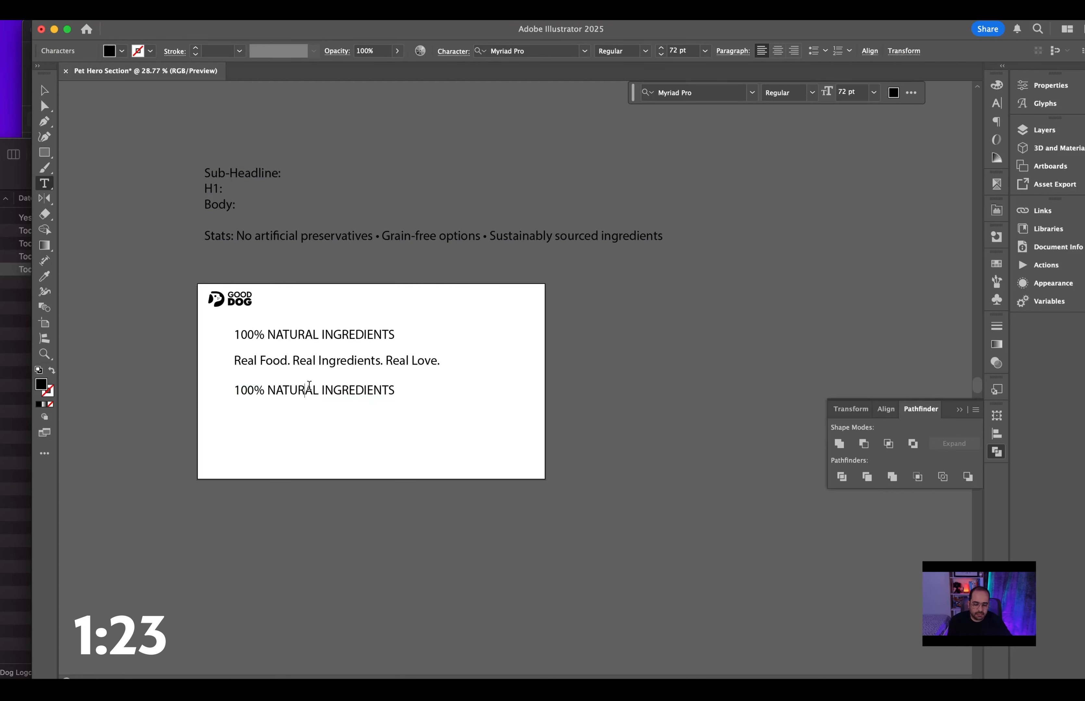
double_click(309, 386)
key("super+a")
key("super+v")
key("Escape")
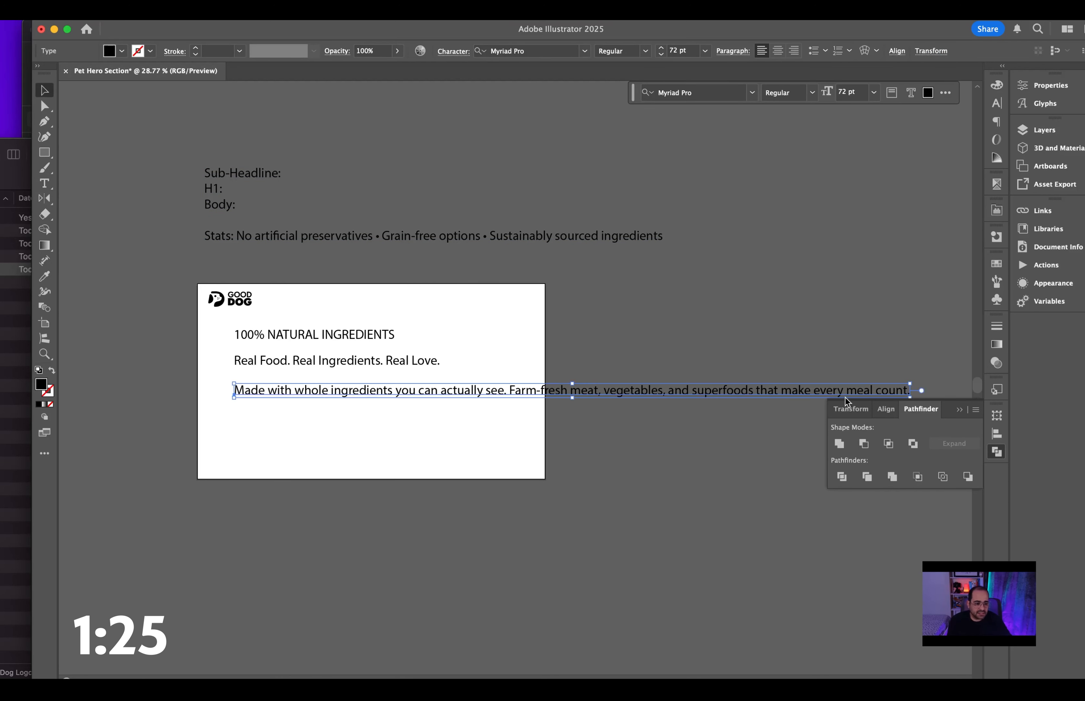
Break the body copy before "Farm-fresh", scale it to about 37 pt, and move it up beneath the H1 line.
key("t")
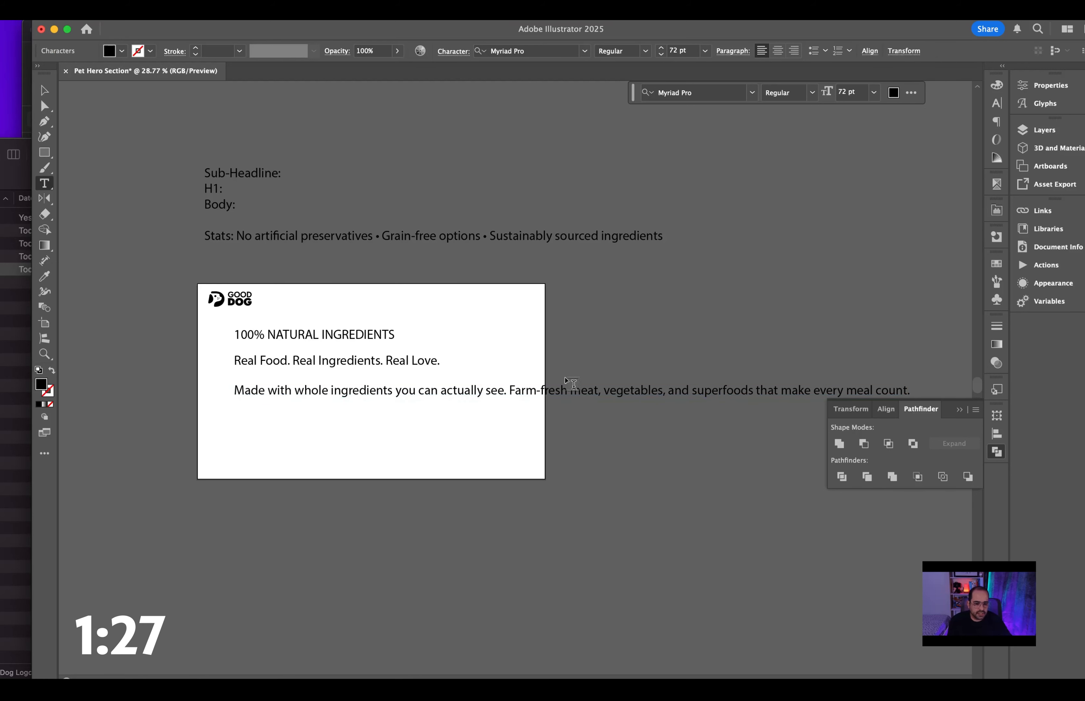
left_click(509, 388)
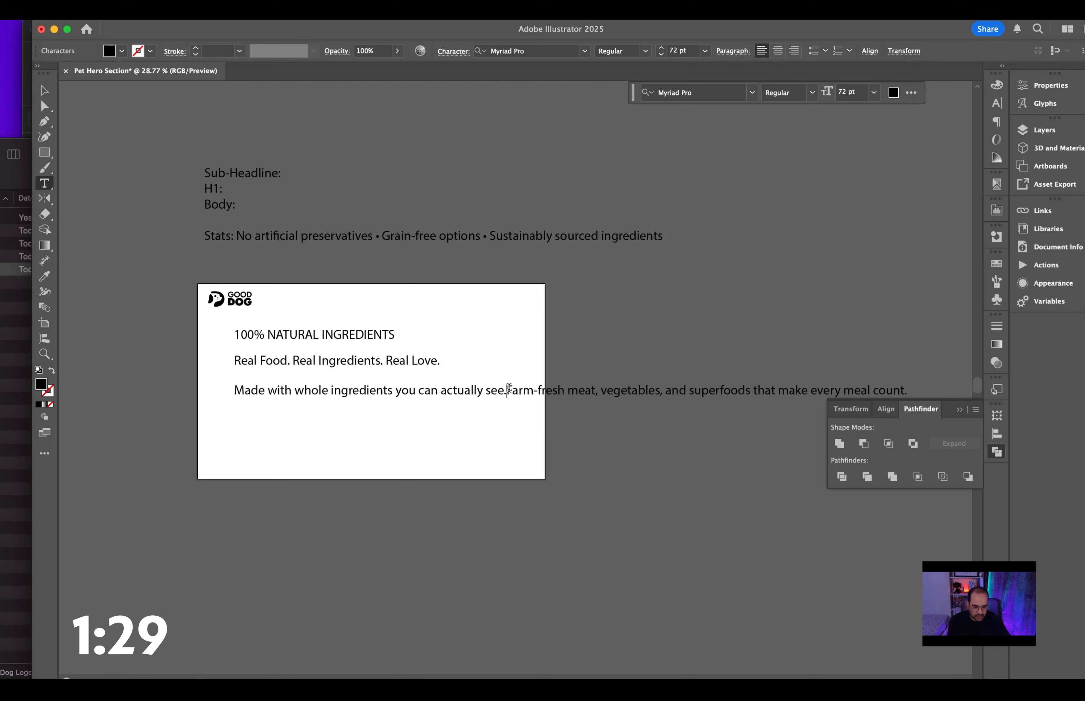
key("Return")
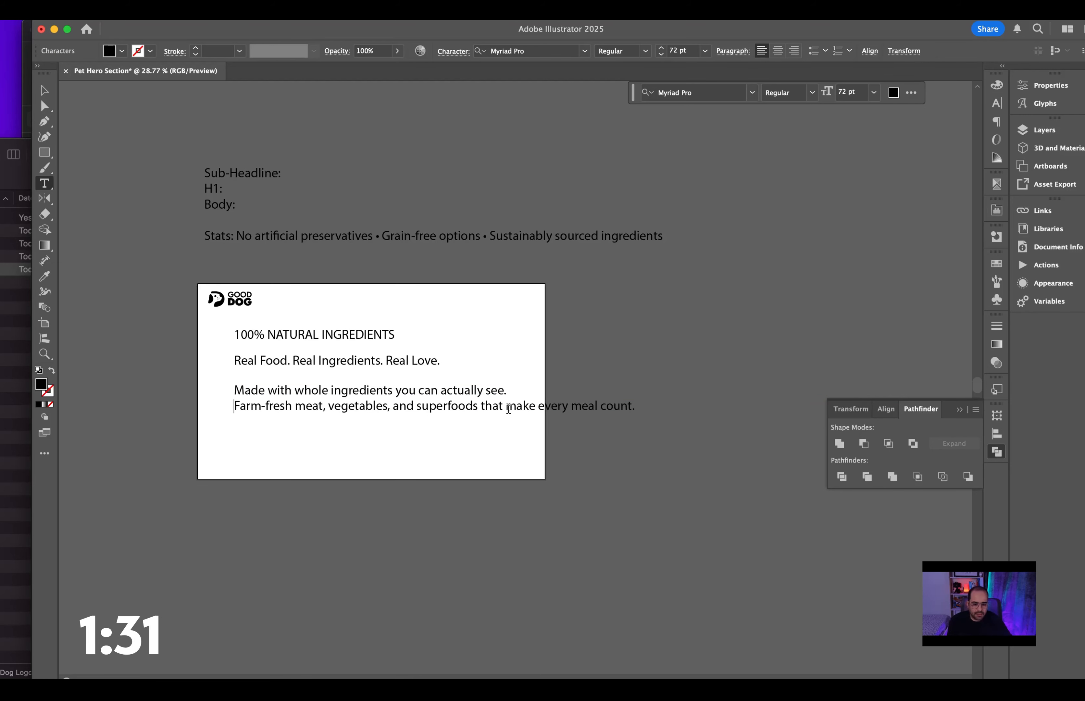
key("Escape")
left_click_drag(639, 415, 490, 400)
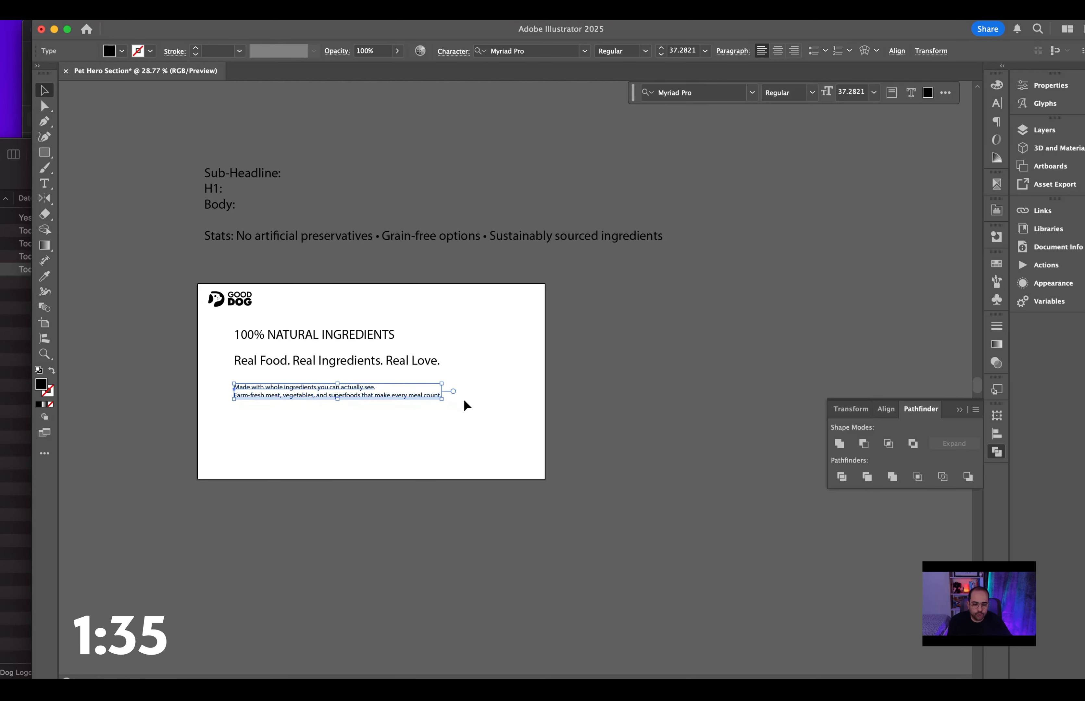
left_click_drag(292, 390, 291, 384)
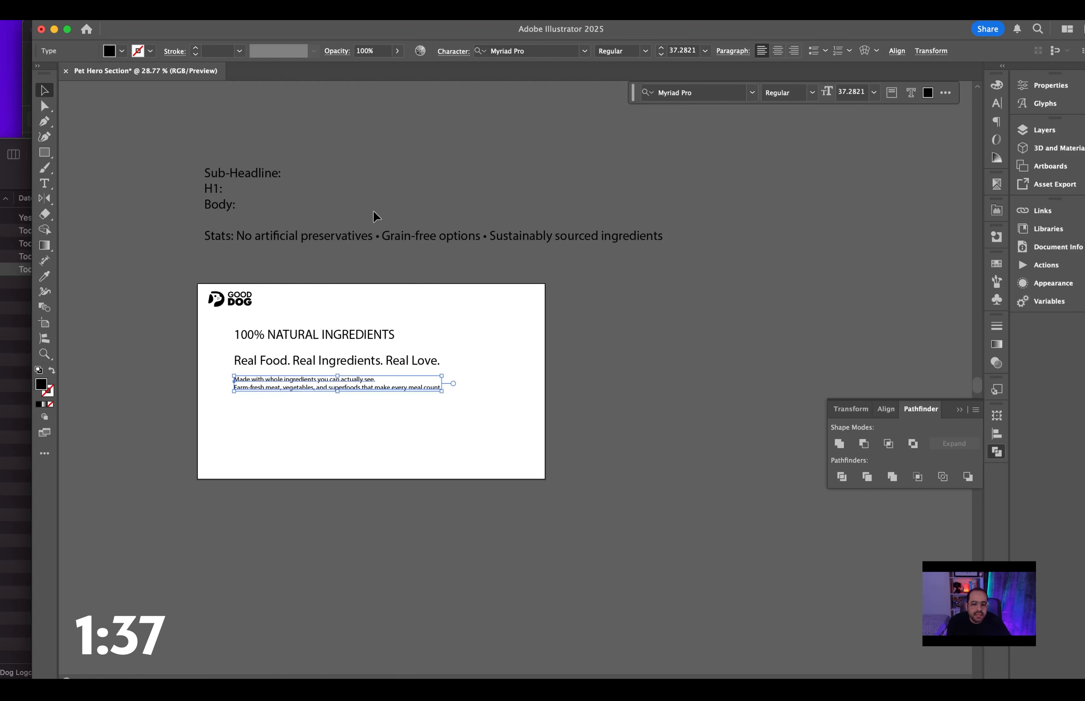
Duplicate the sub-headline below the body copy and replace its text with "SHOP NOW".
double_click(357, 230)
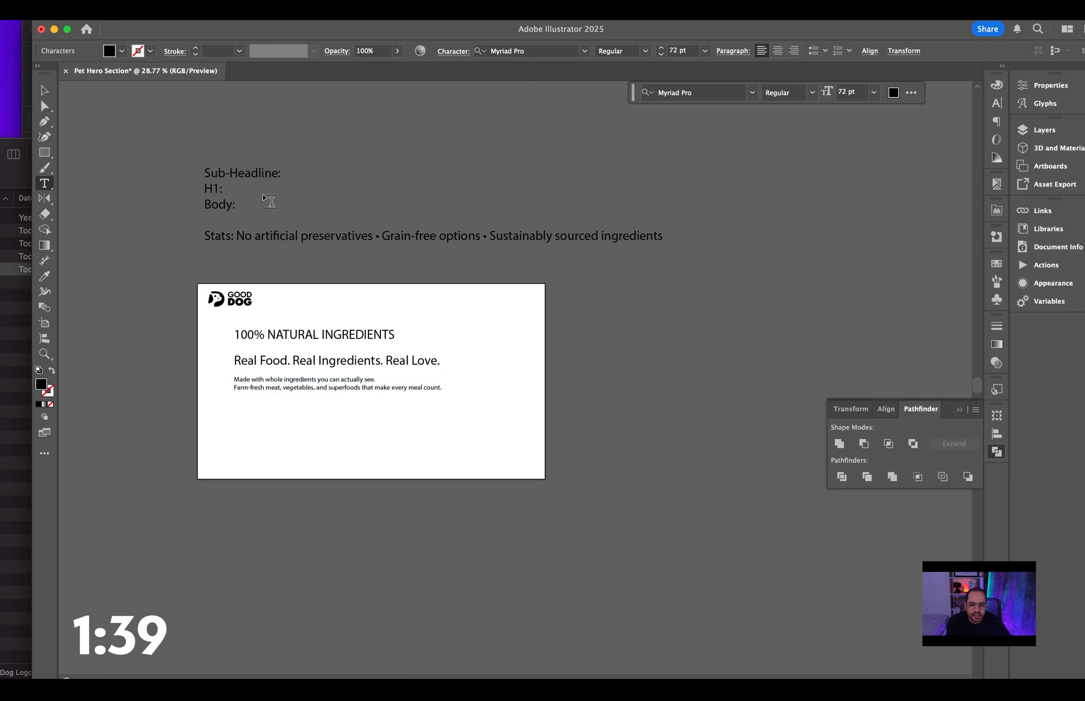
key("Escape")
left_click_drag(290, 335, 289, 422)
key("t")
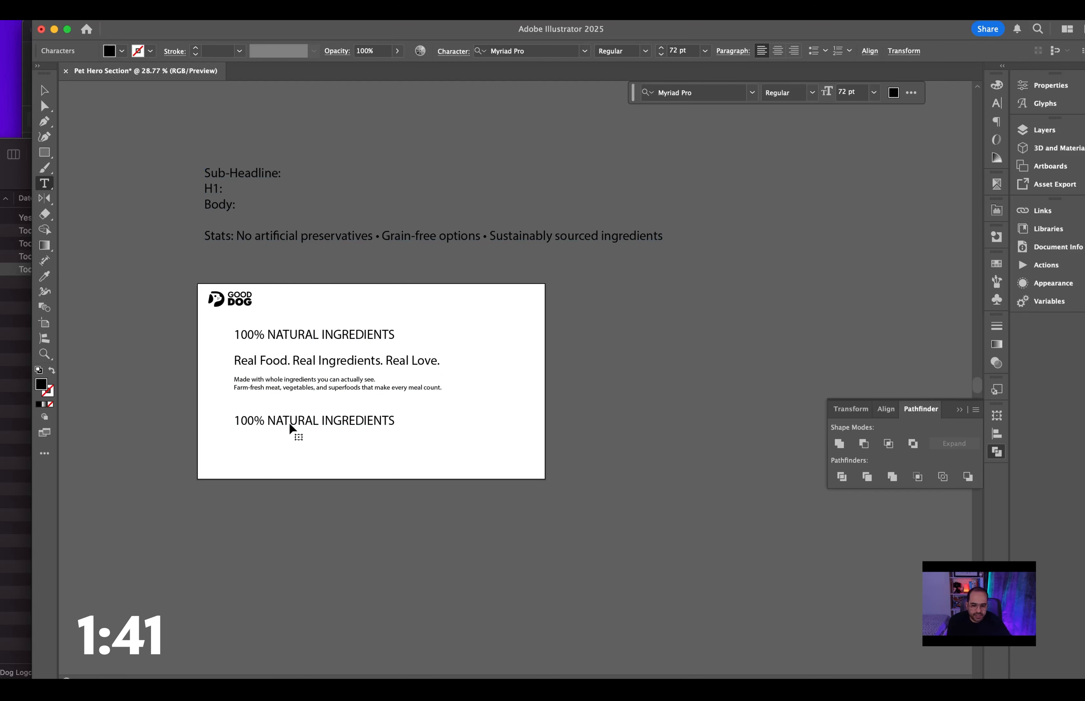
triple_click(290, 422)
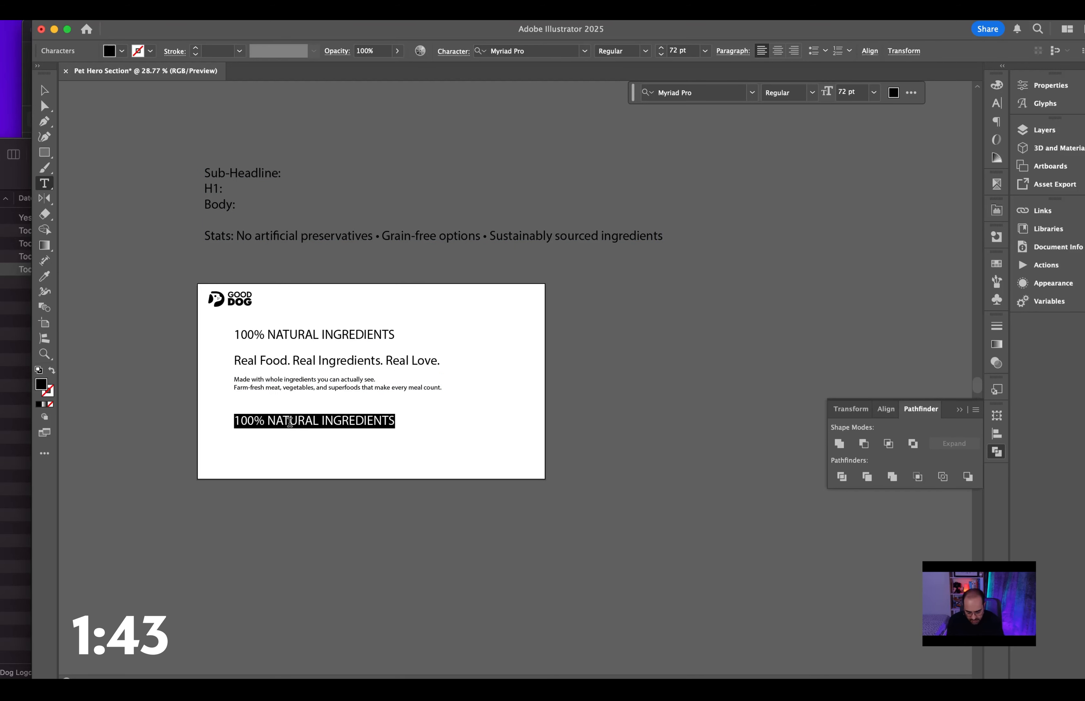
type("SHOP NOW")
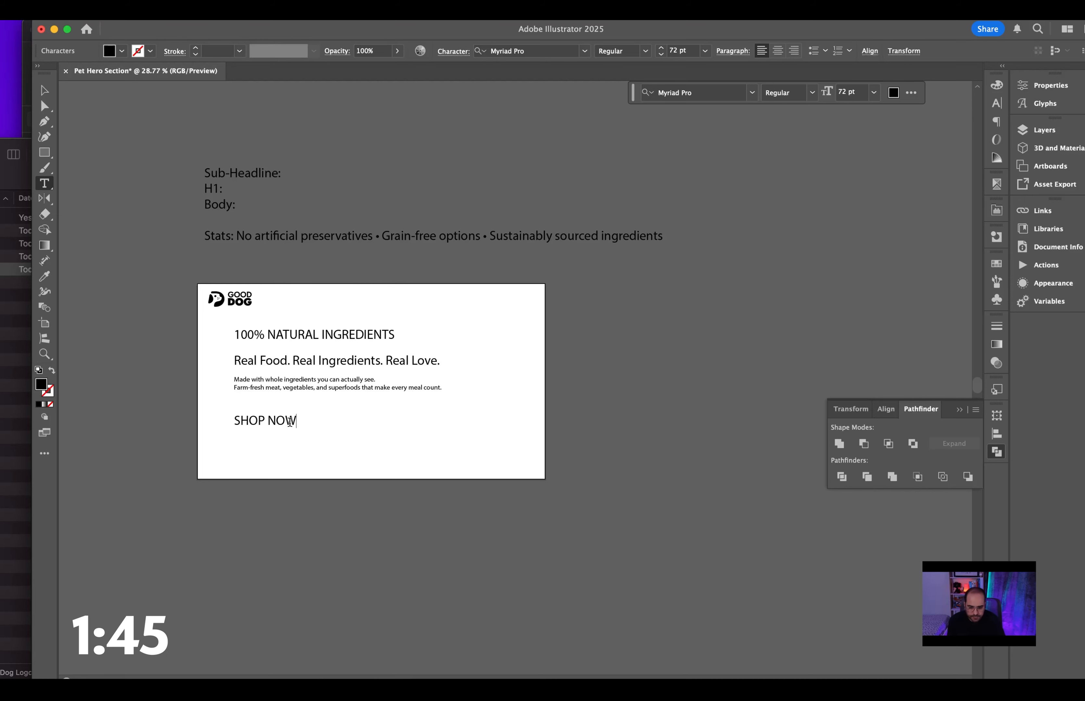
key("Escape")
left_click(338, 394)
Set the font of all four text objects on the artboard to Nestle Text.
scroll(316, 395, "right", 2)
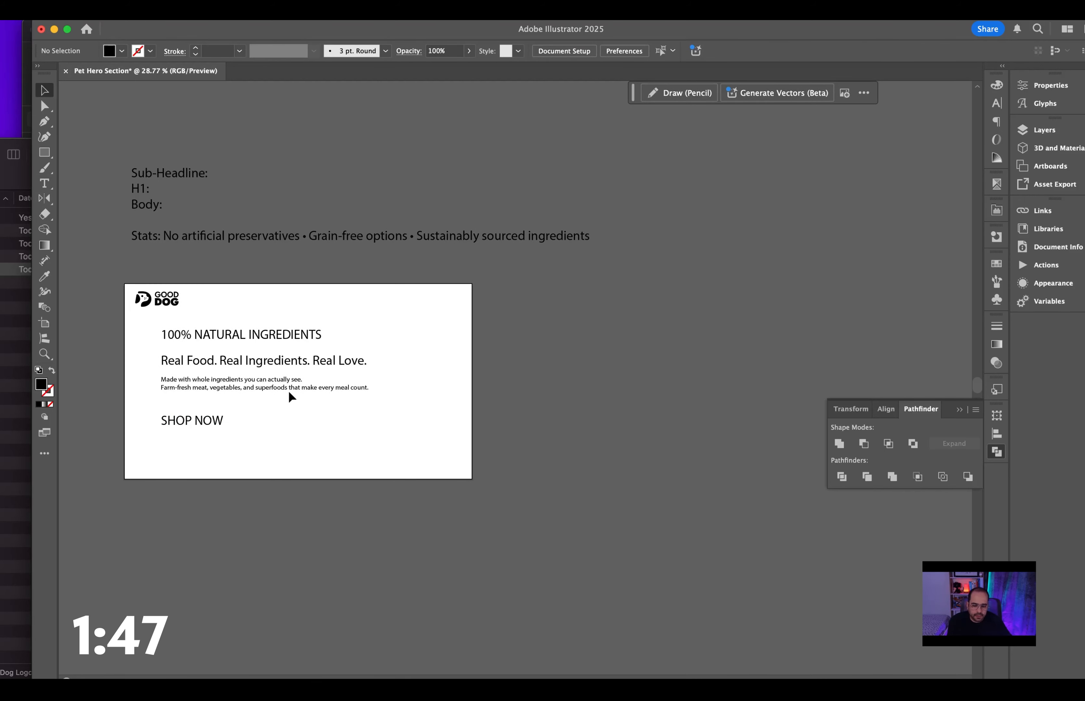
scroll(253, 391, "up", 3)
scroll(252, 391, "down", 1)
left_click_drag(260, 307, 324, 257)
left_click_drag(155, 214, 547, 410)
left_click(1047, 229)
left_click(585, 51)
scroll(586, 175, "up", 5)
scroll(586, 175, "down", 4)
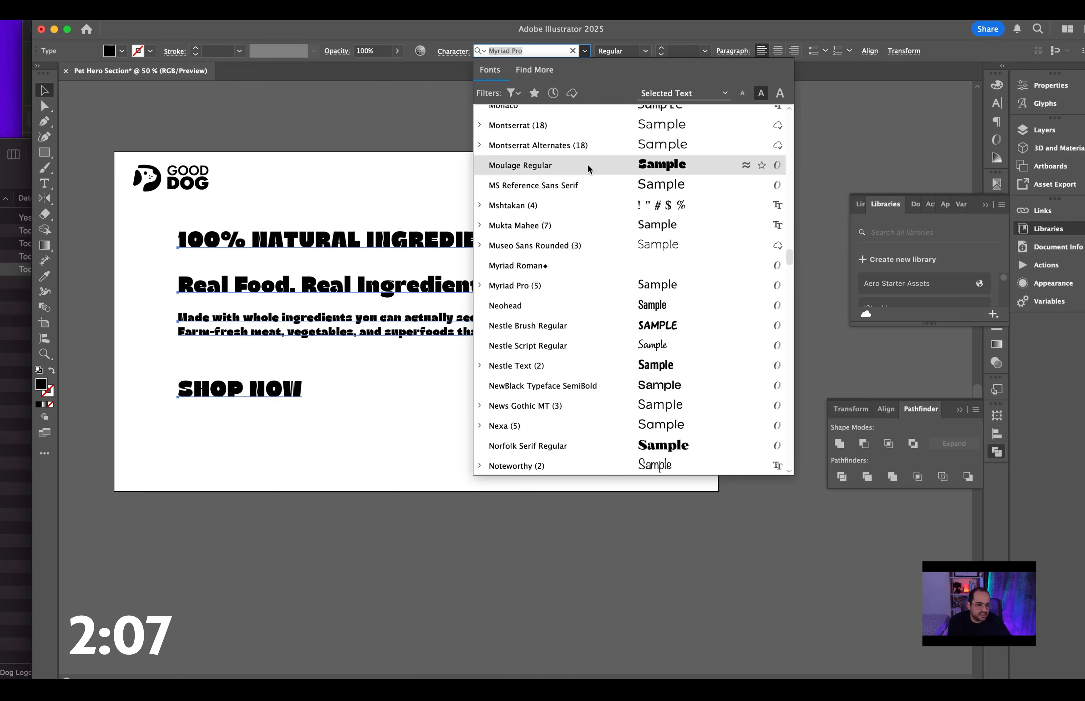
scroll(588, 157, "down", 3)
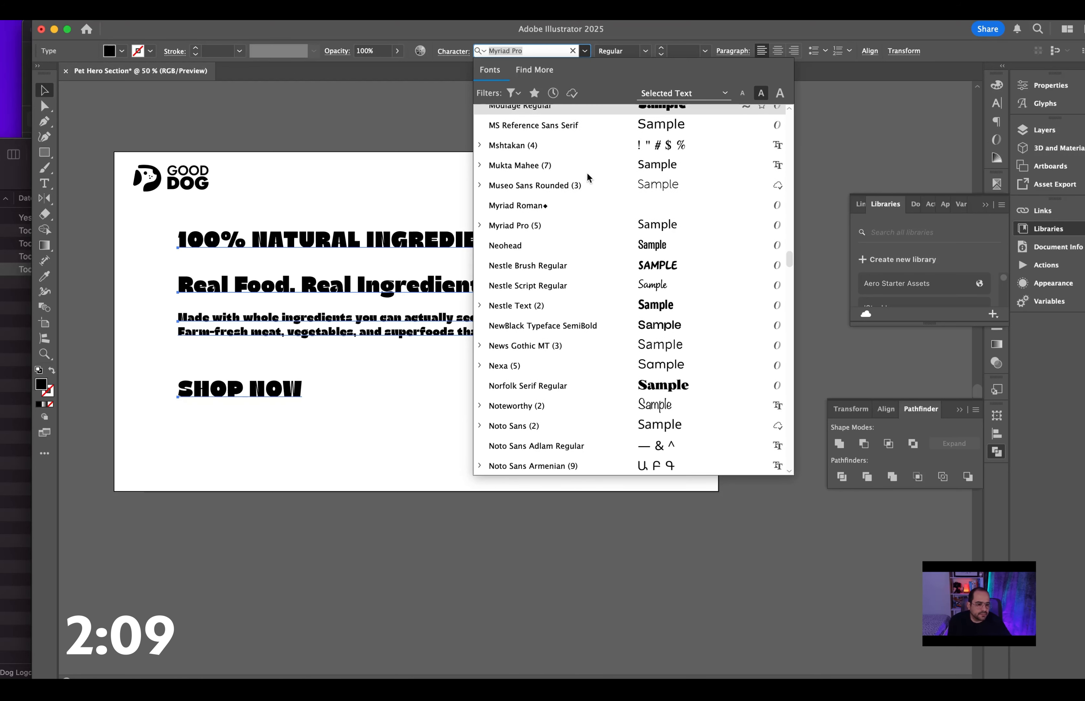
scroll(586, 239, "down", 6)
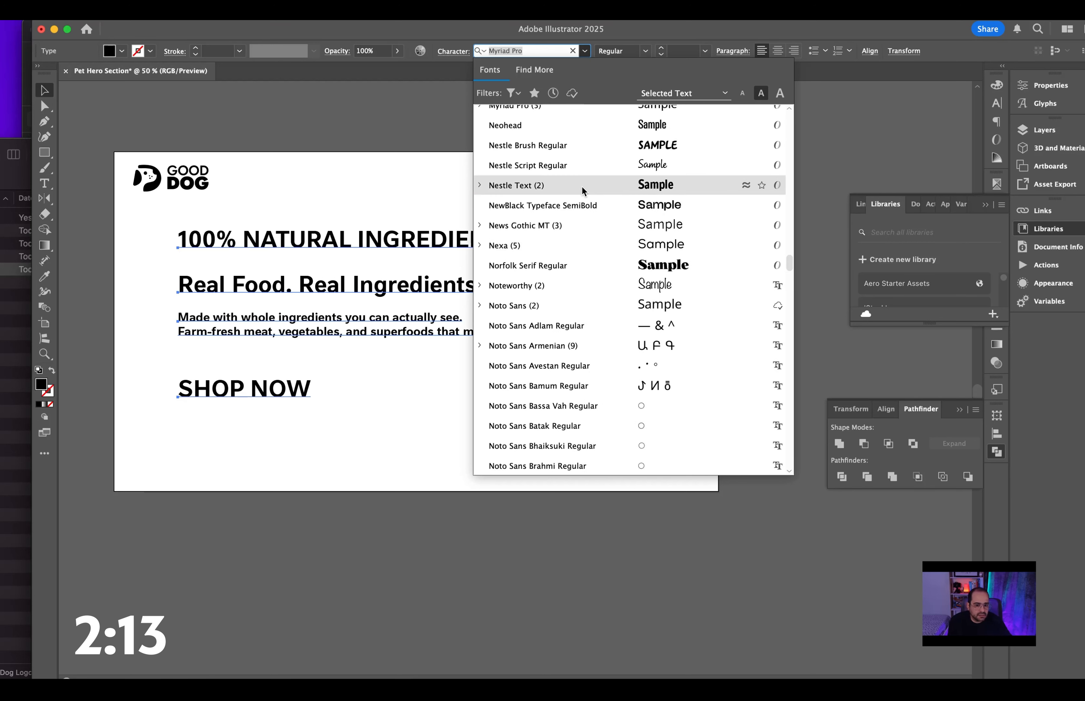
left_click(583, 186)
left_click(414, 218)
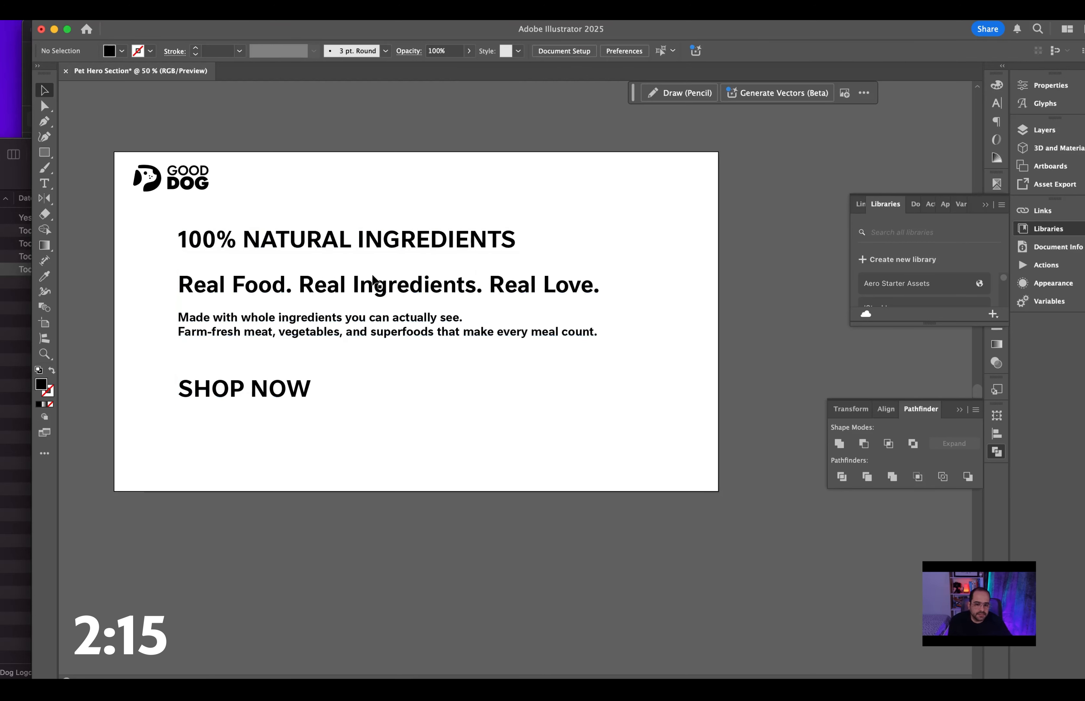
Set the "100% NATURAL INGREDIENTS" sub-headline to 24 pt and move the headline up closer beneath it.
left_click(386, 241)
left_click(686, 51)
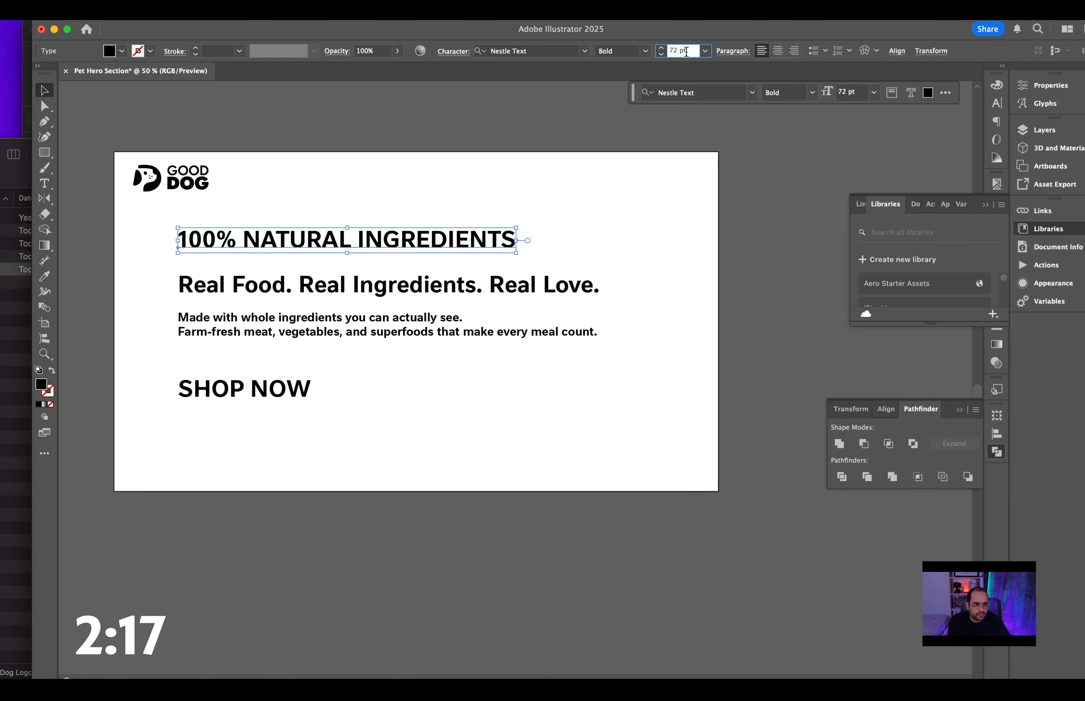
type("24")
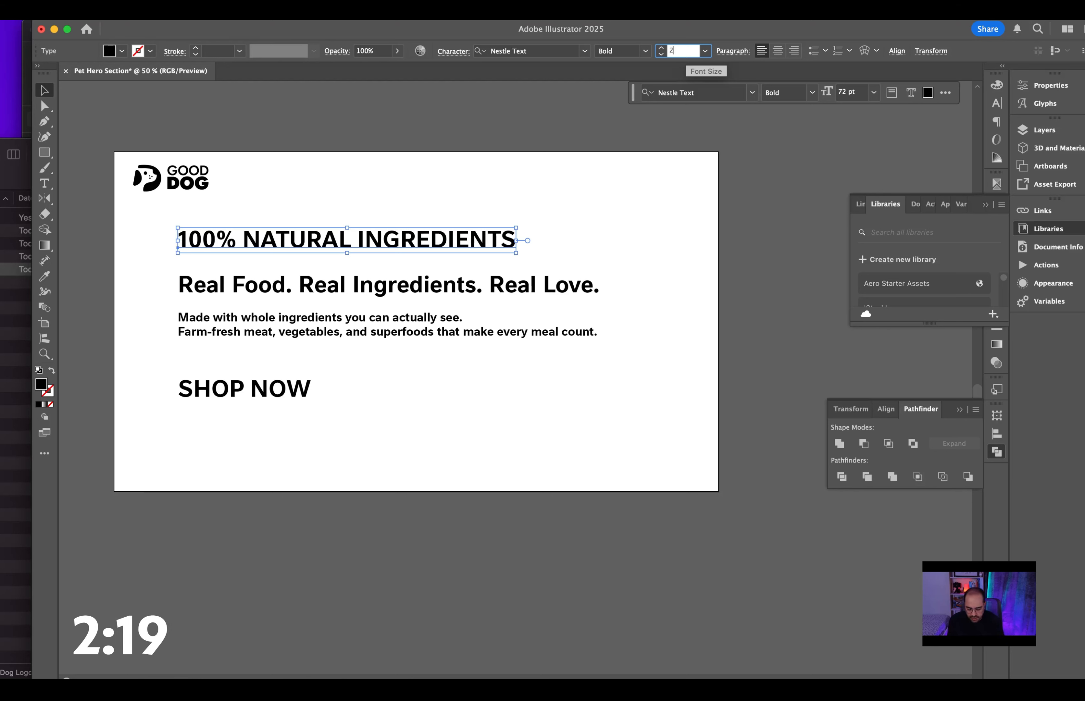
key("Return")
left_click(265, 285)
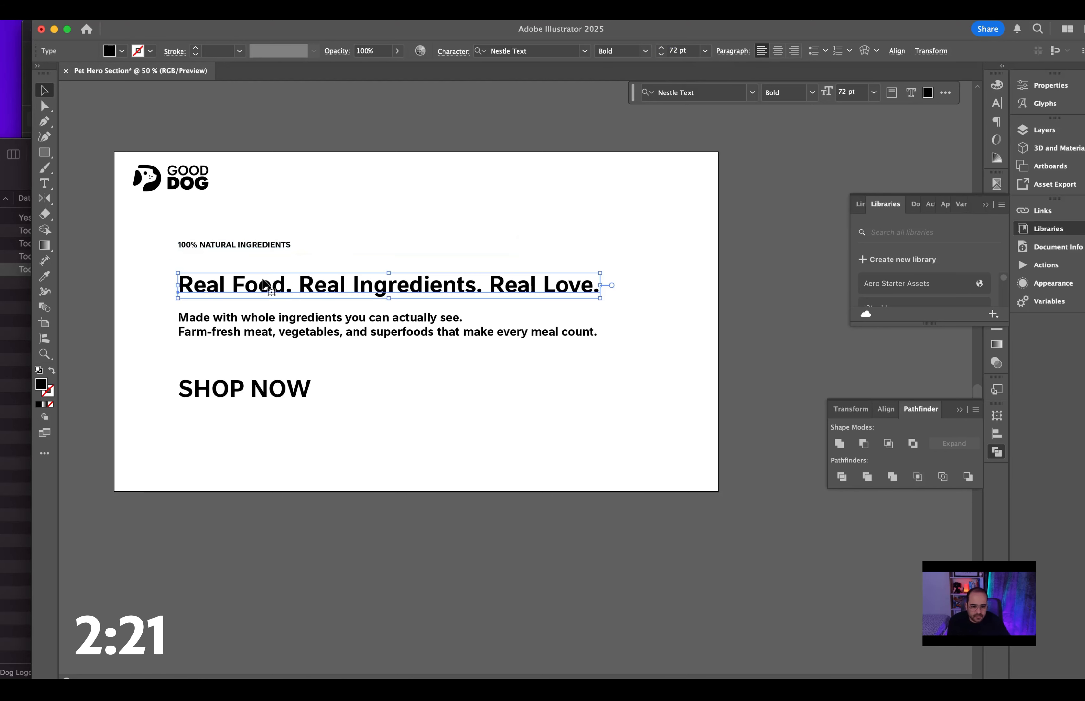
left_click_drag(304, 296, 305, 280)
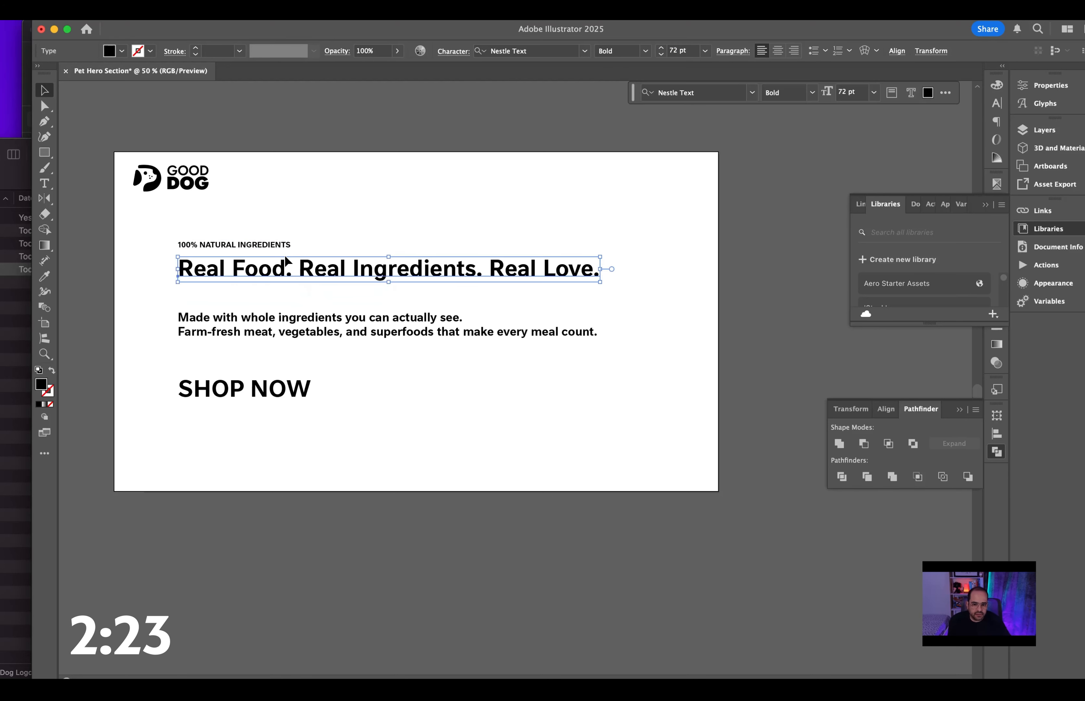
Set the body copy in News Gothic MT Regular and move it up close beneath the headline.
left_click(262, 328)
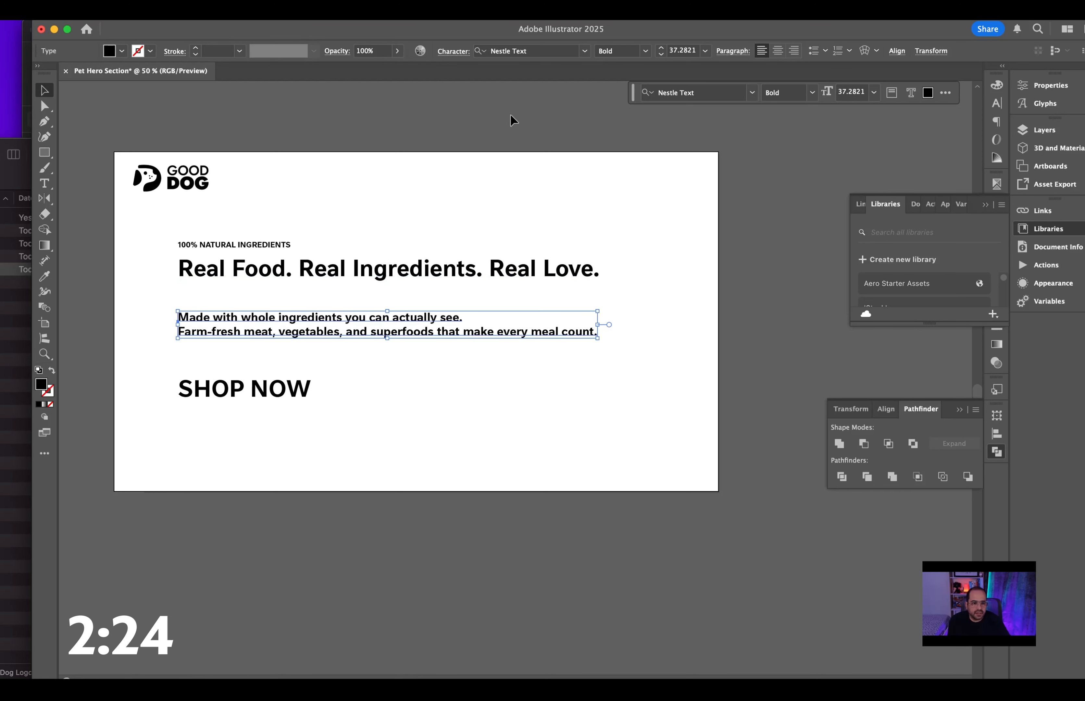
left_click(637, 51)
left_click(519, 49)
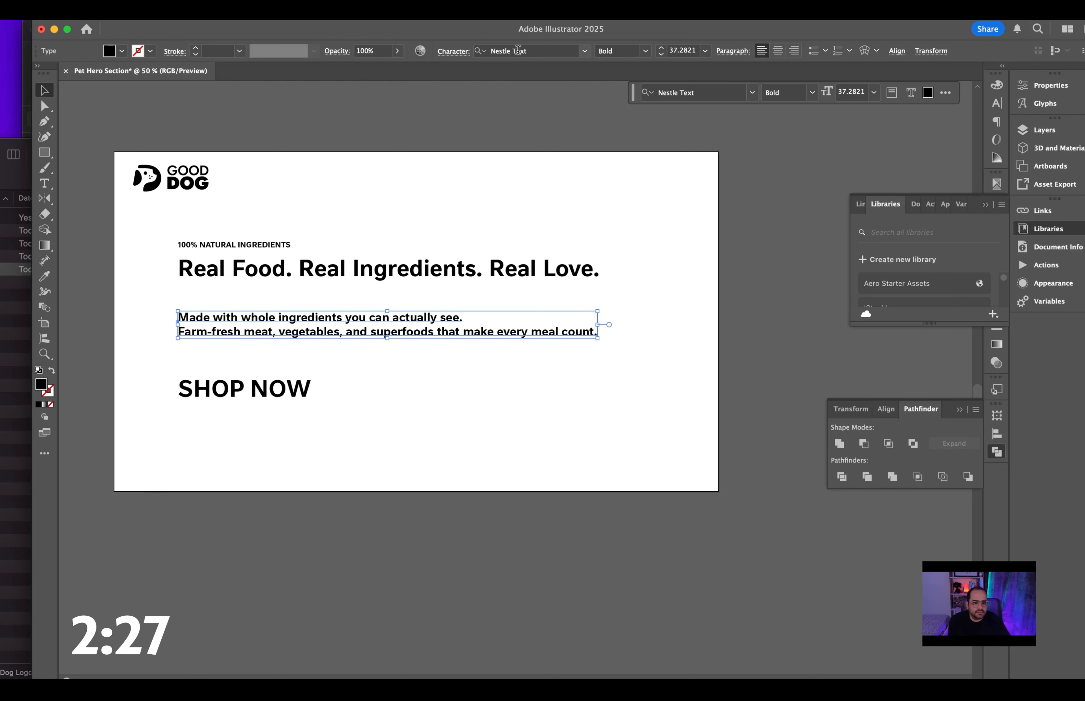
key("Down")
key("Down")
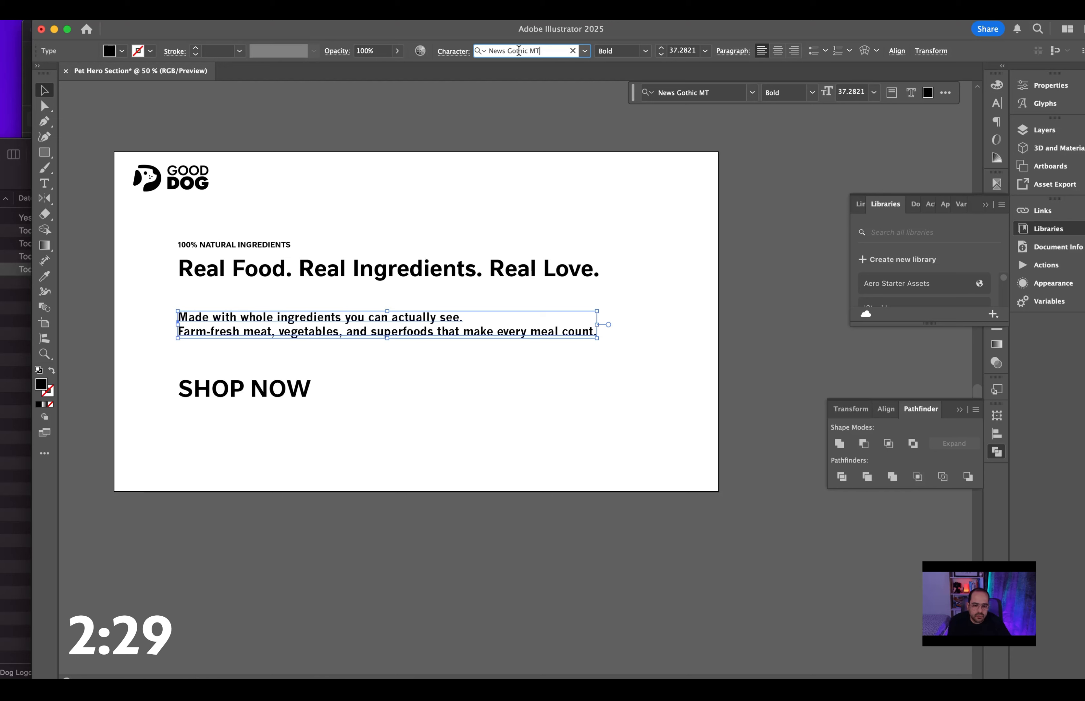
left_click(645, 51)
left_click(616, 65)
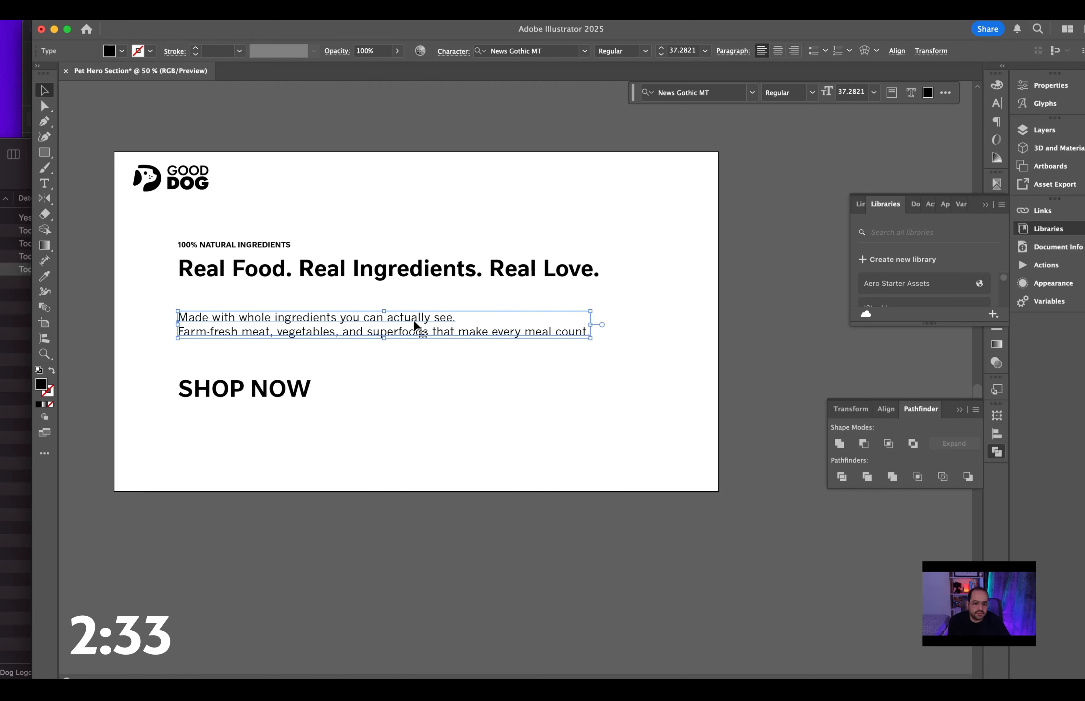
left_click_drag(420, 330, 418, 308)
Set the font size of the SHOP NOW text to 24 pt.
left_click(302, 395)
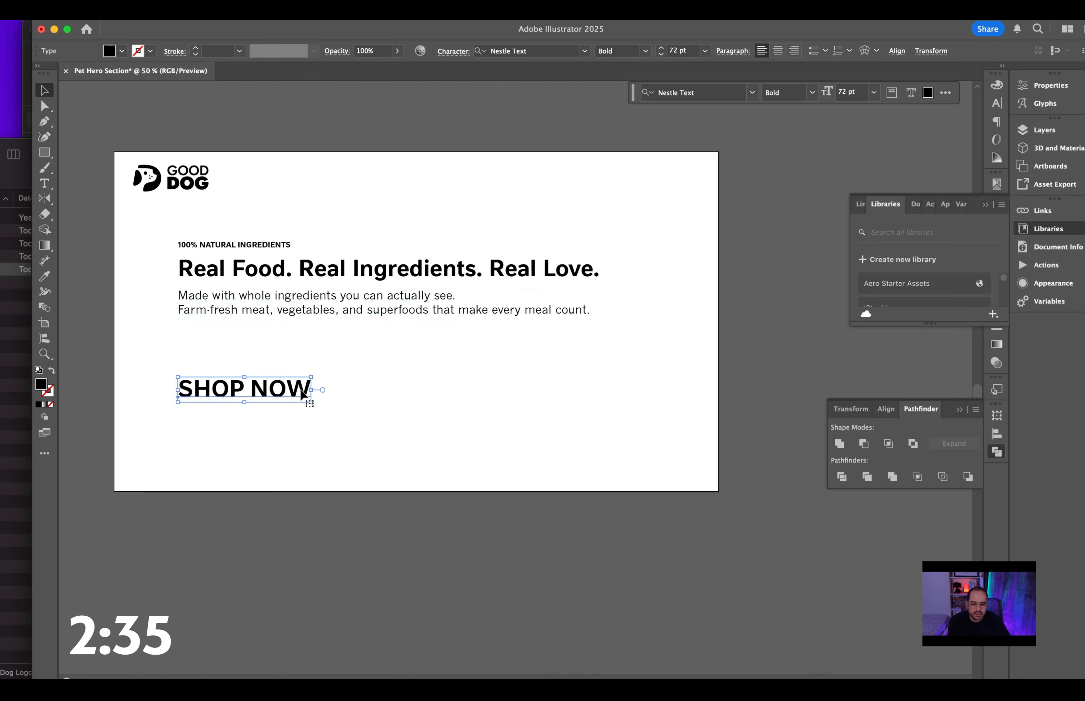
scroll(177, 398, "right", 3)
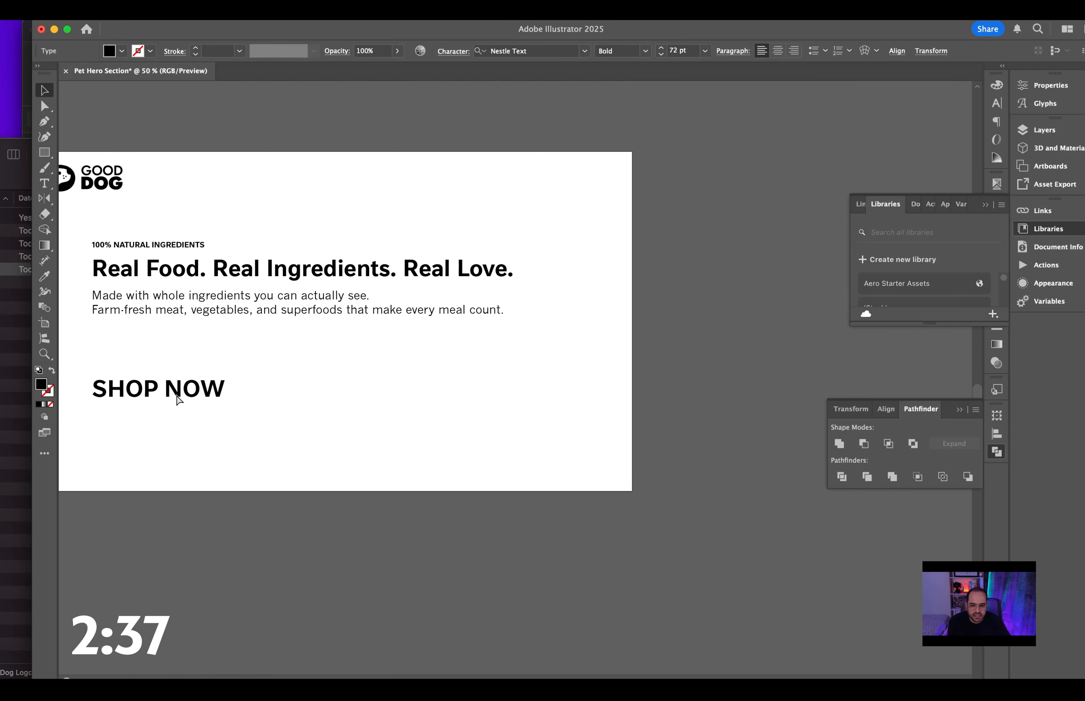
scroll(177, 397, "down", 1)
scroll(183, 397, "left", 2)
scroll(184, 398, "up", 1)
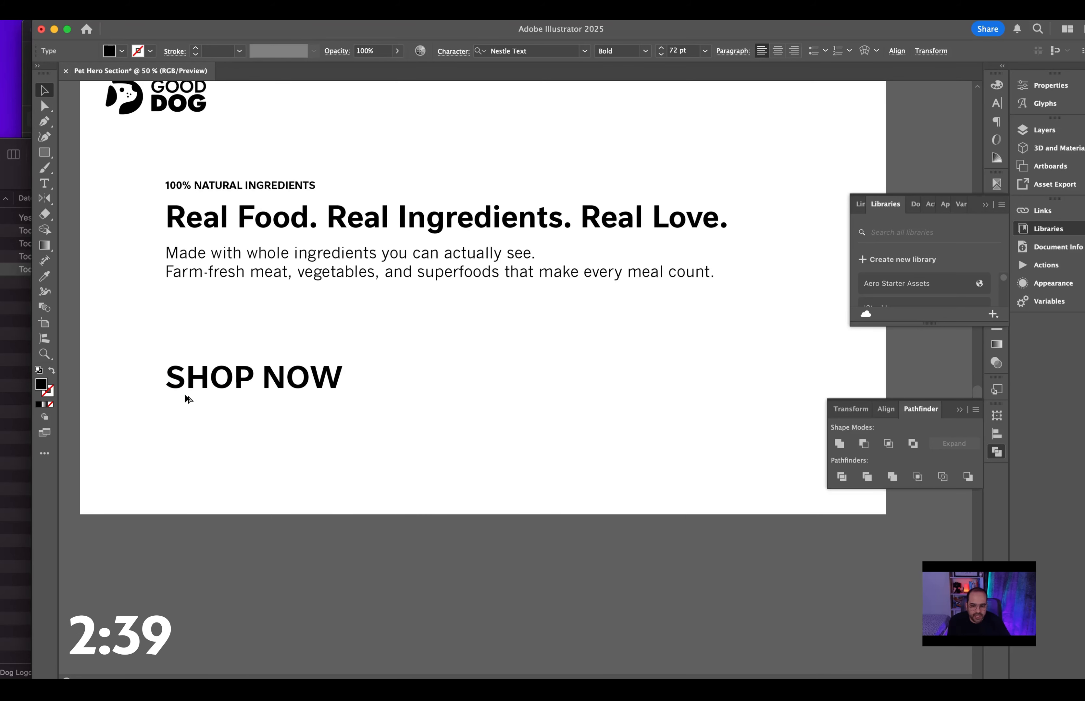
left_click(690, 51)
type("24")
key("Return")
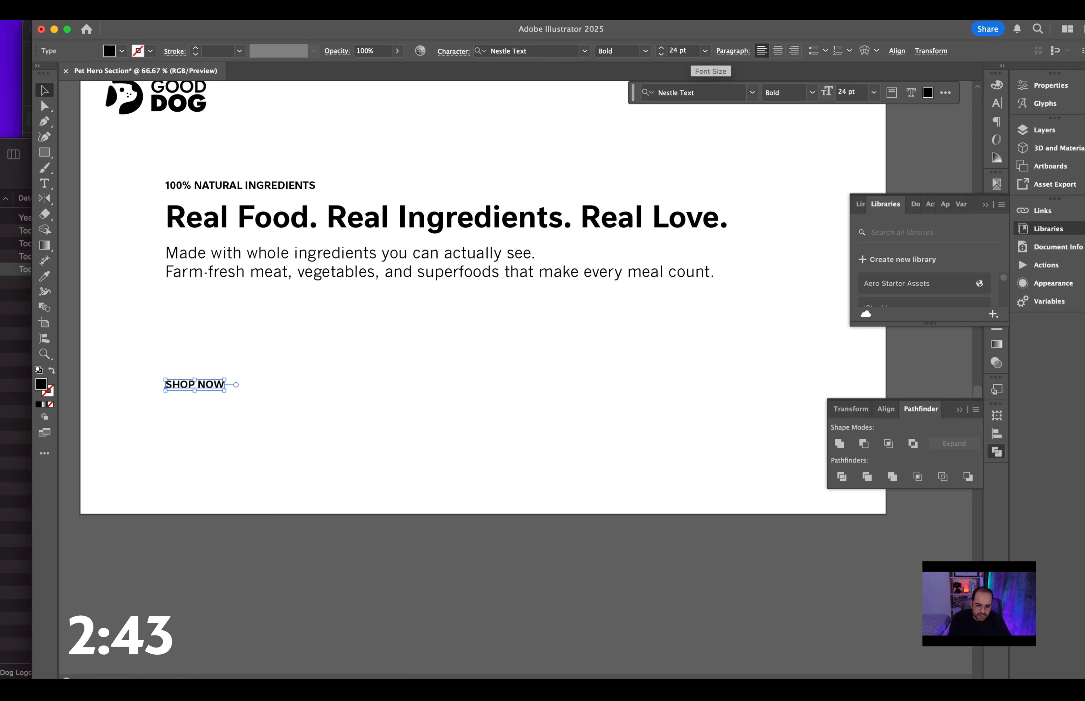
Draw a rectangle about 251 by 77 px around SHOP NOW, fill it with light brown and send it behind the text.
left_click(44, 152)
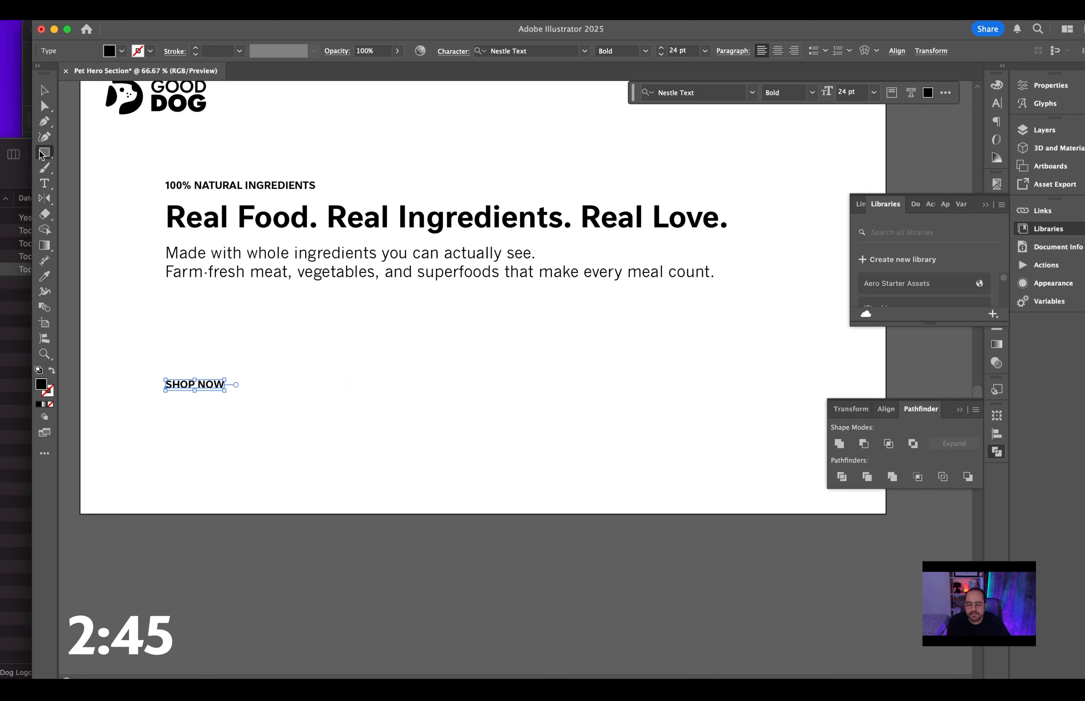
left_click_drag(155, 373, 254, 397)
left_click(122, 51)
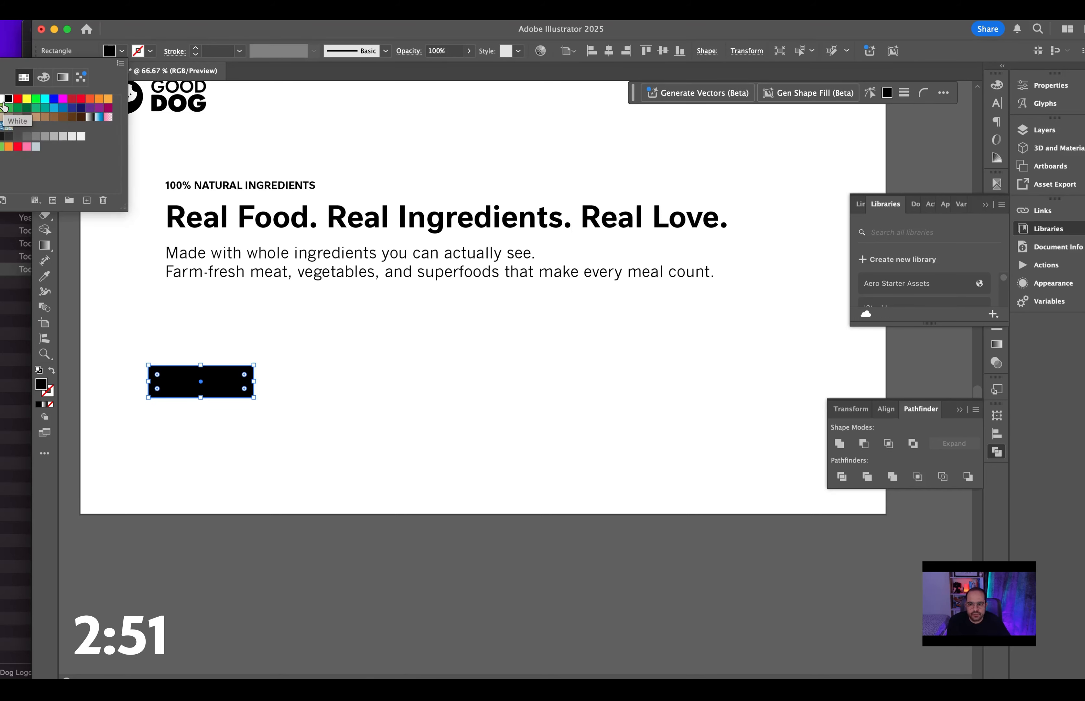
left_click(36, 117)
left_click(233, 323)
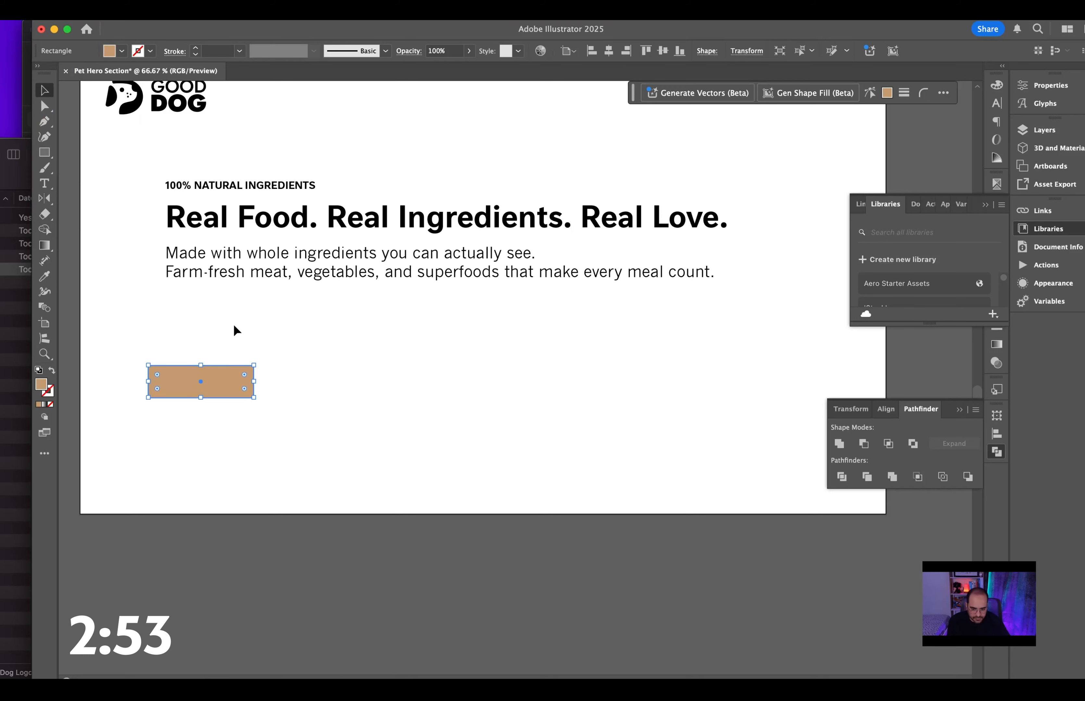
key("shift+super+[")
left_click(230, 346)
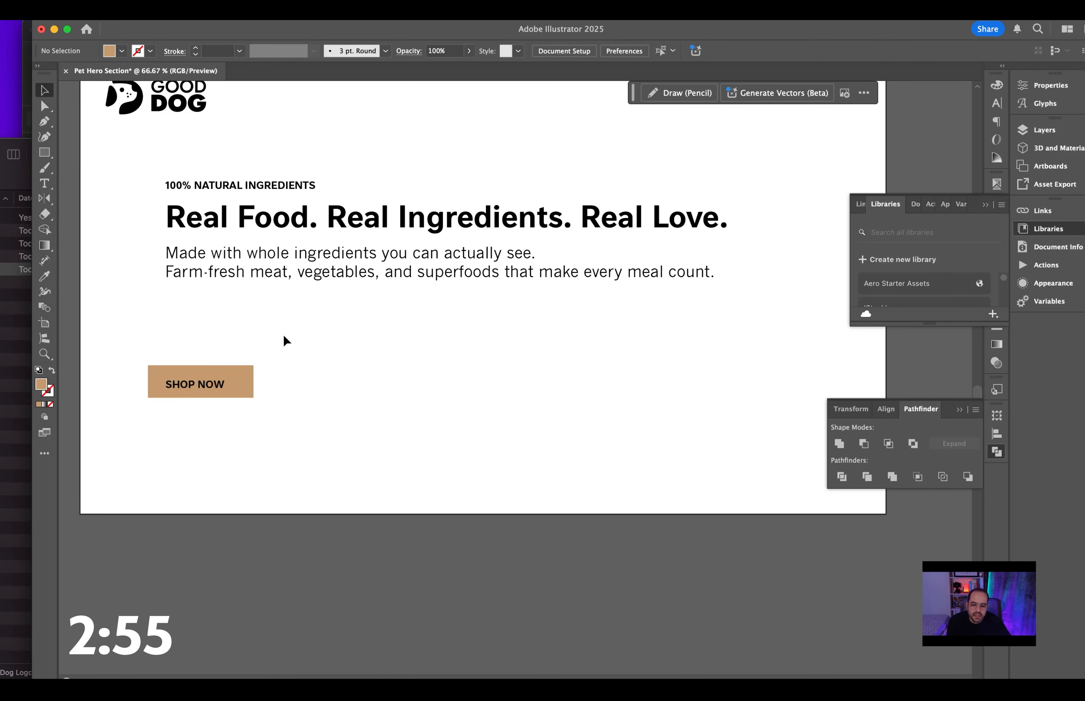
Center the SHOP NOW text and its rectangle on each other horizontally and vertically.
left_click_drag(302, 330, 163, 425)
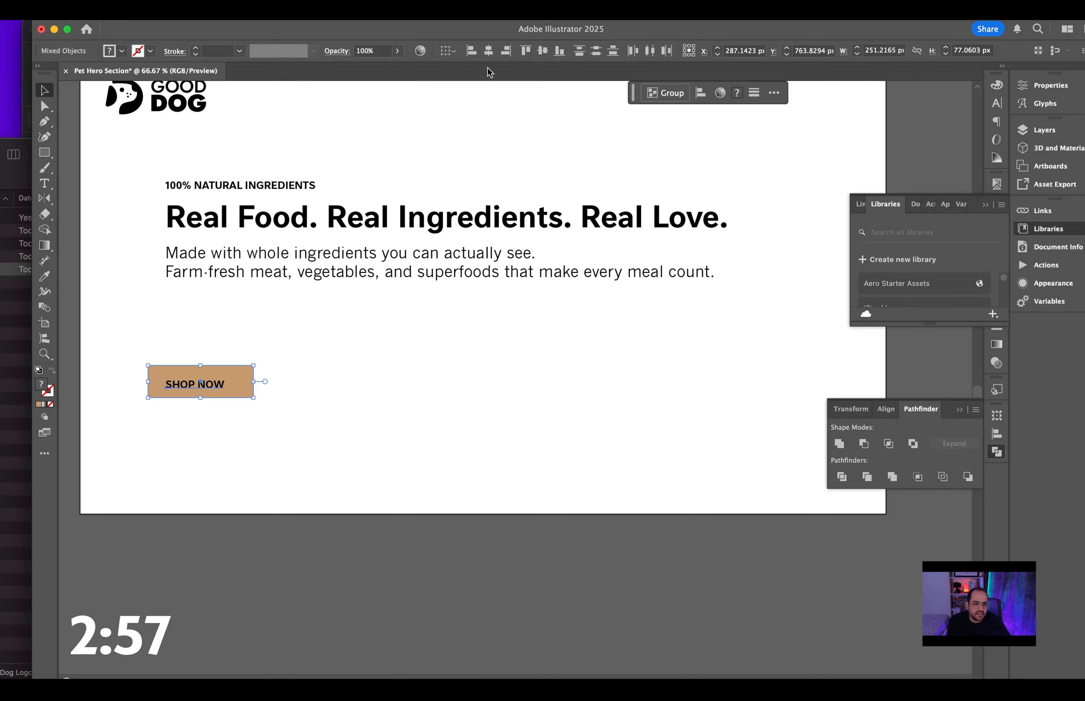
left_click(488, 51)
left_click(542, 50)
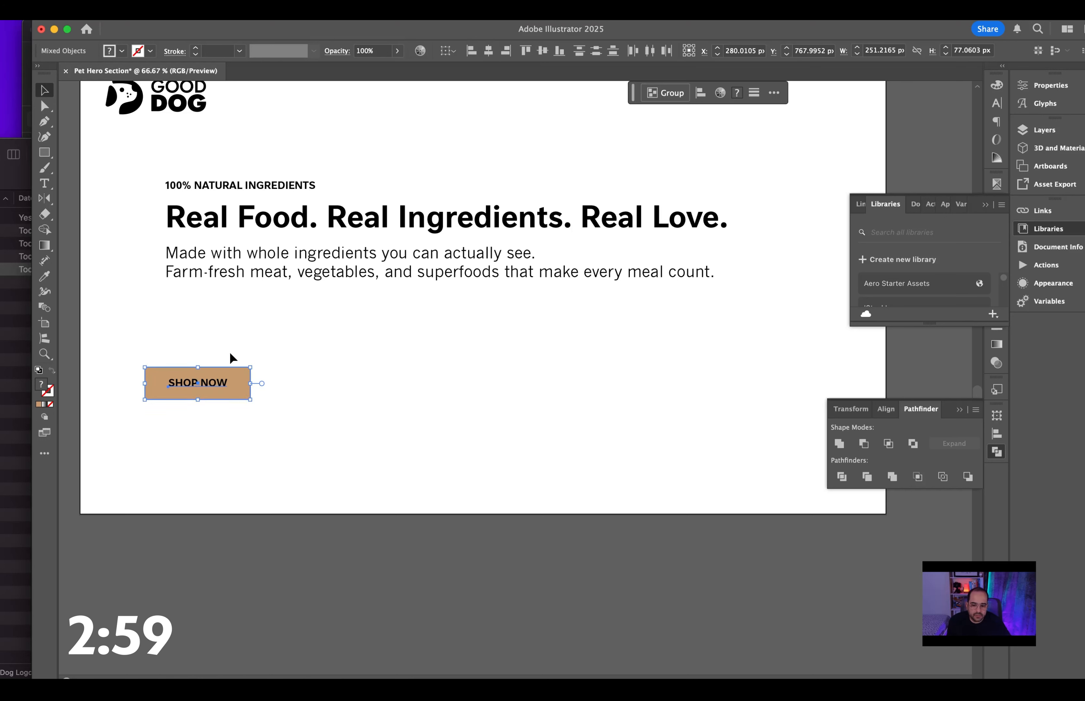
Round the corners of the SHOP NOW rectangle with a 12 px radius.
left_click(247, 379)
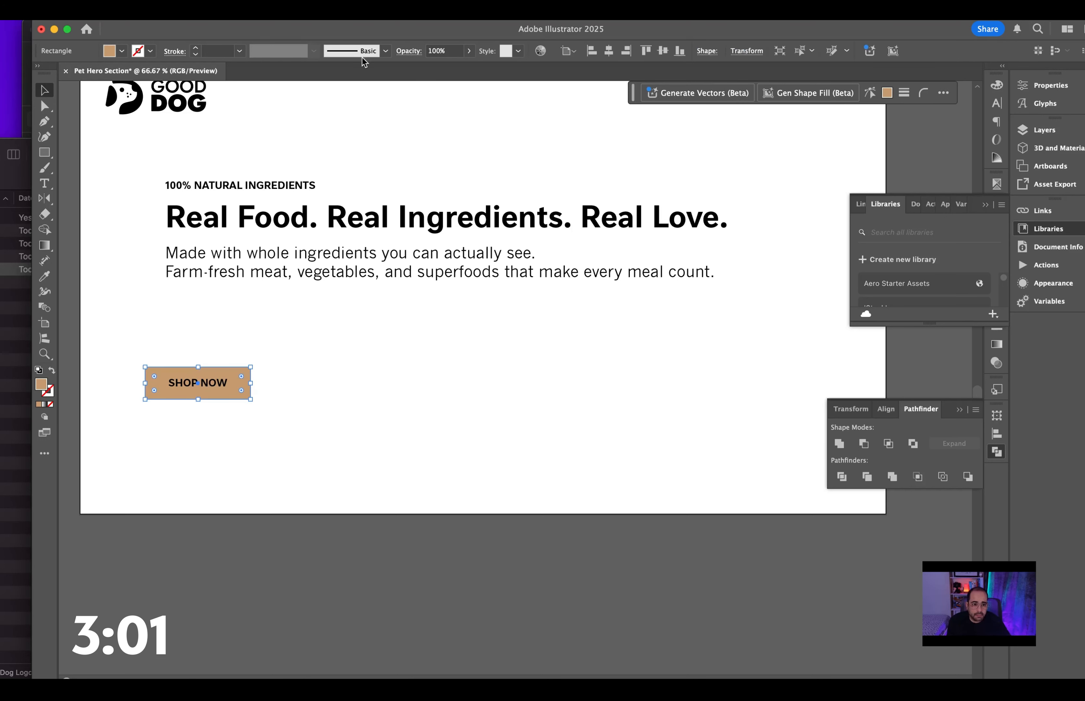
key("a")
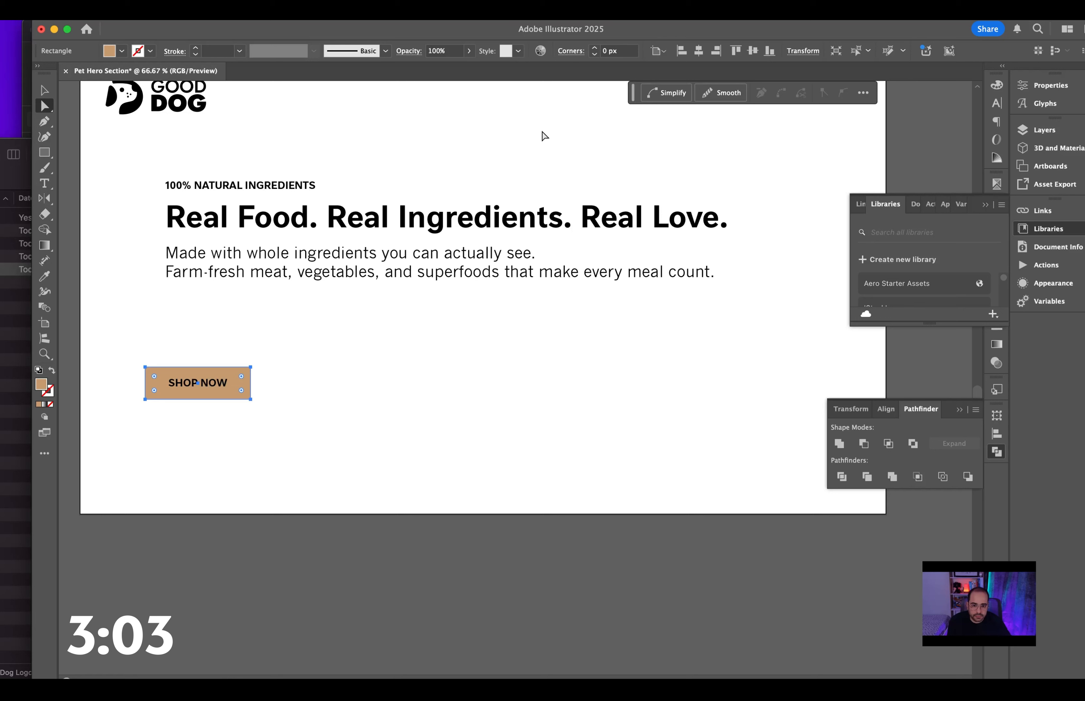
left_click(614, 52)
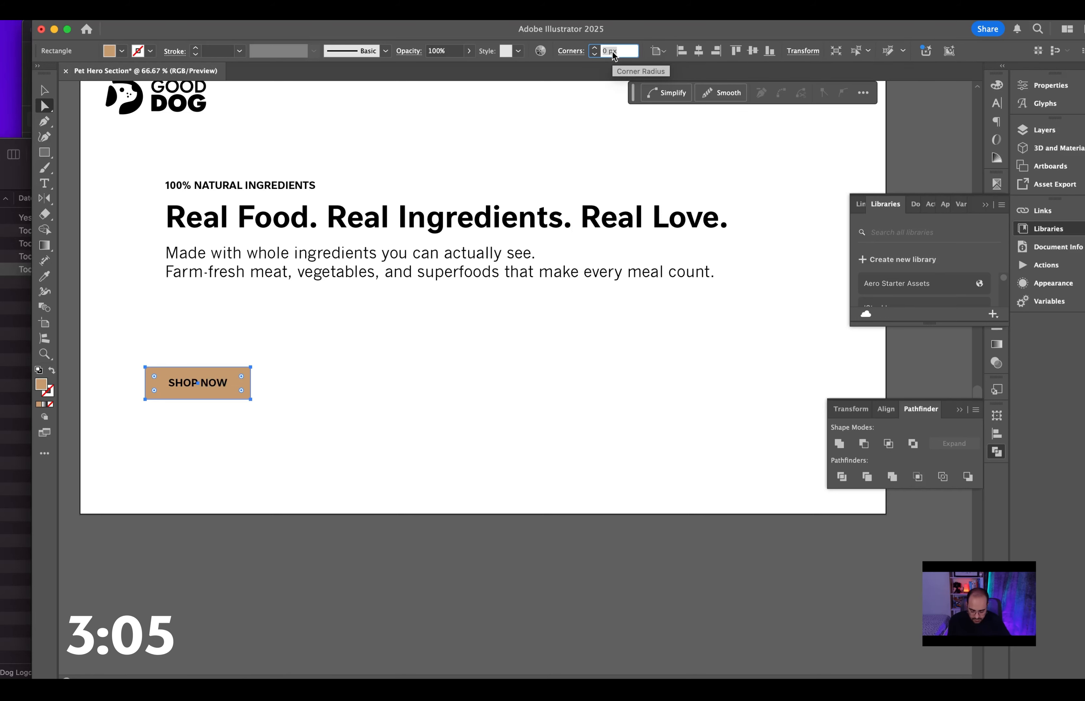
type("12")
key("Return")
key("v")
left_click(366, 345)
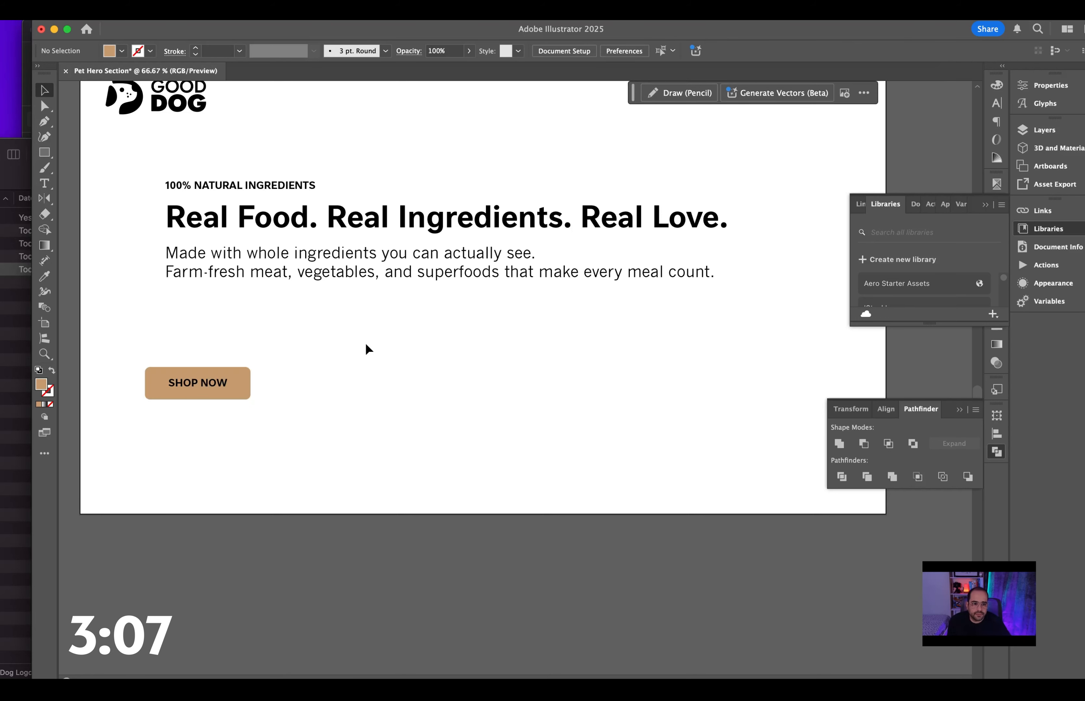
Group the SHOP NOW text with its rounded rectangle.
scroll(150, 447, "right", 3)
scroll(230, 335, "left", 3)
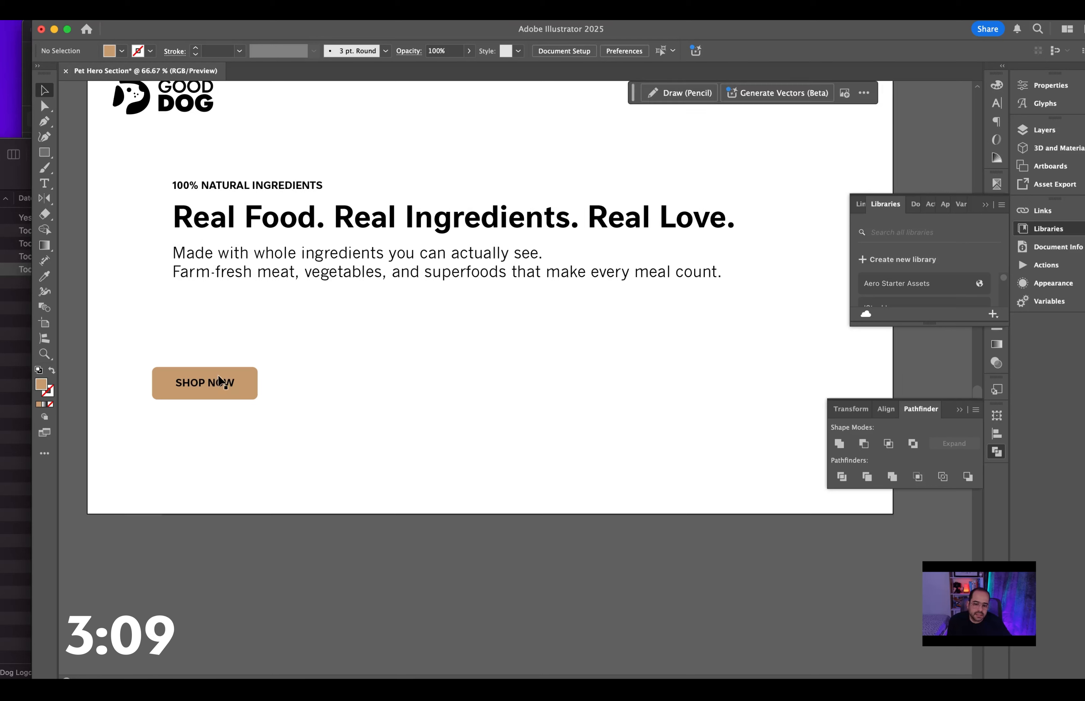
left_click(226, 386)
left_click(247, 391, "shift")
key("super+g")
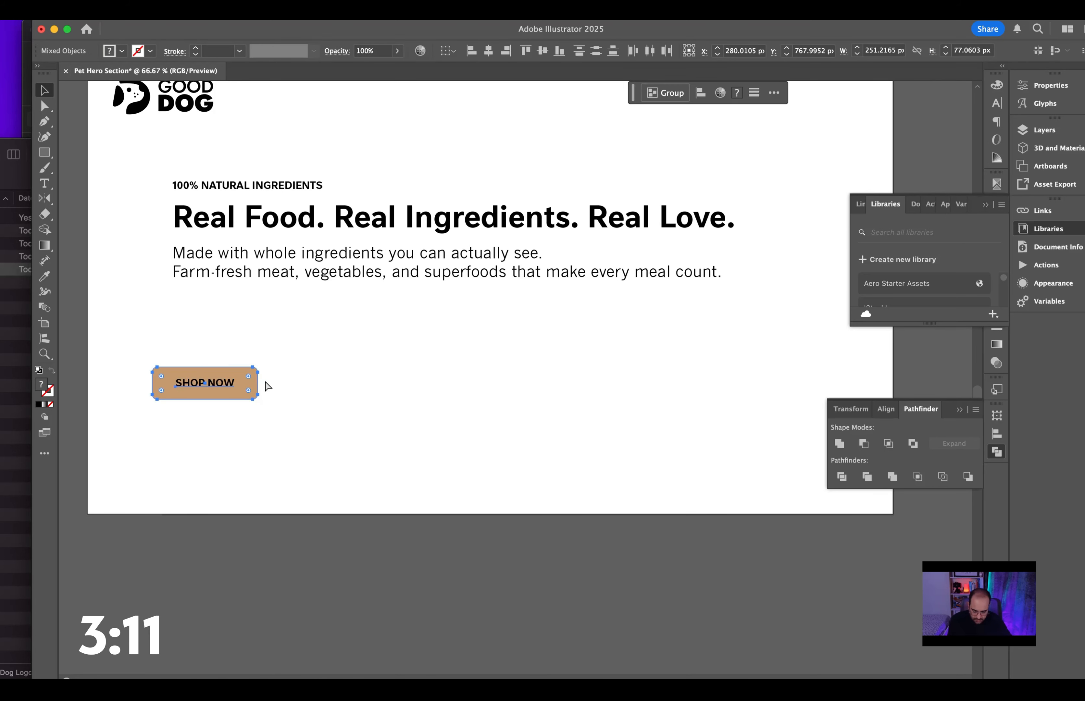
left_click(306, 337)
Move the SHOP NOW button group so its left edge lines up with the body copy.
left_click_drag(194, 388, 221, 387)
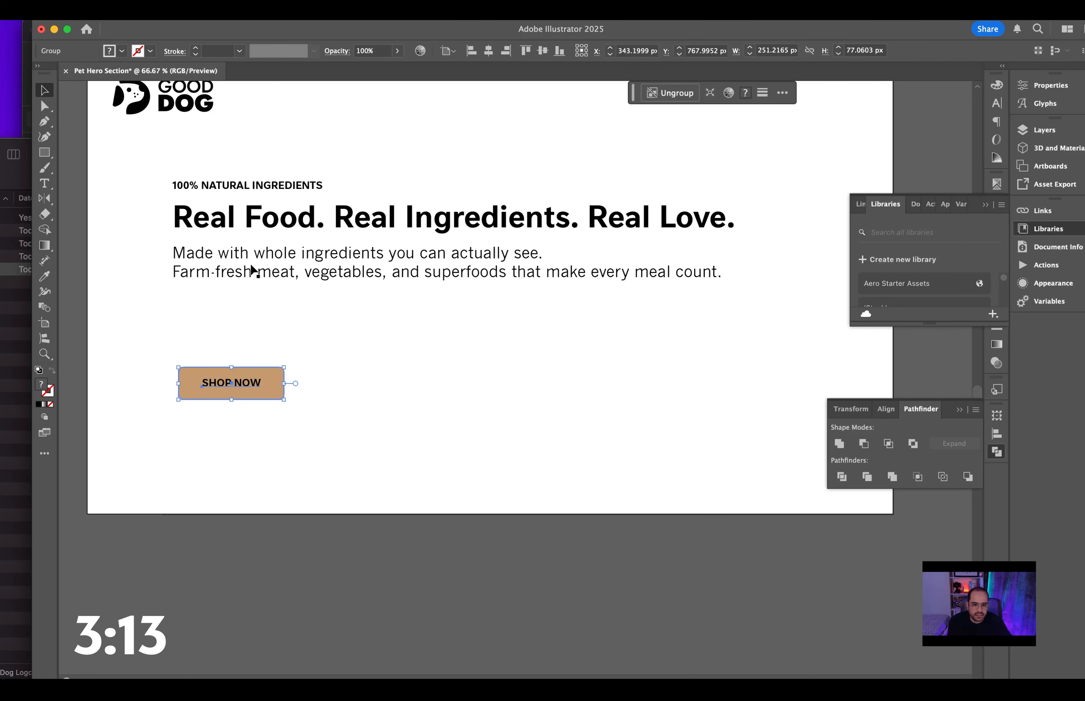
left_click_drag(253, 322, 293, 264)
key("super+z")
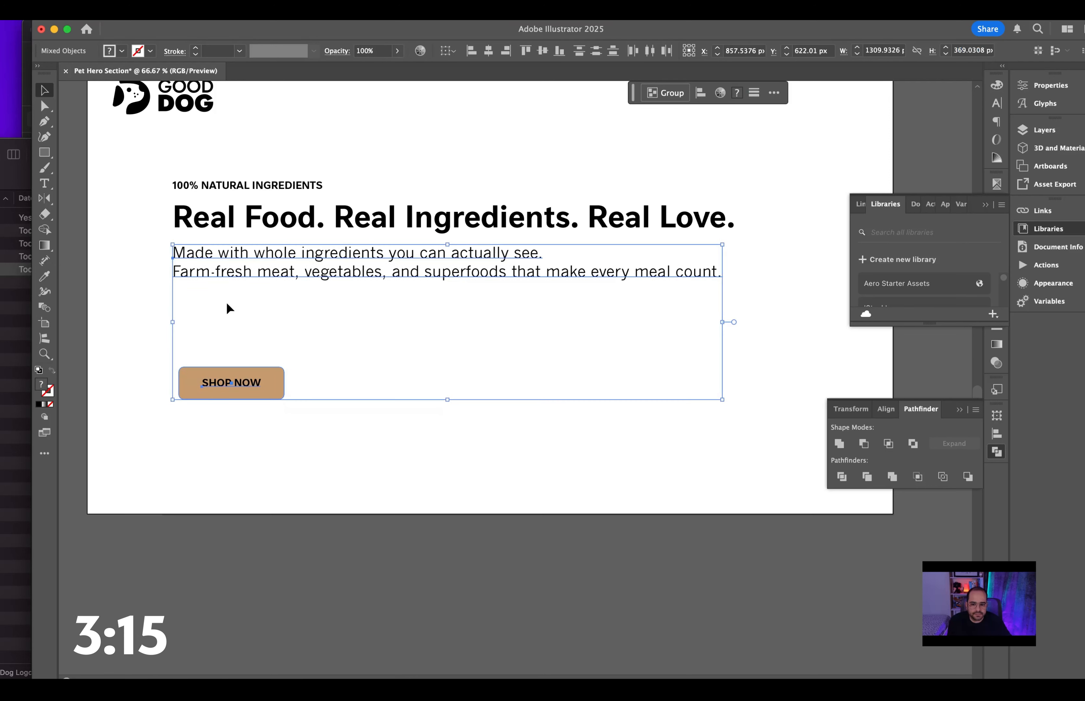
left_click(226, 305)
left_click_drag(222, 383, 216, 393)
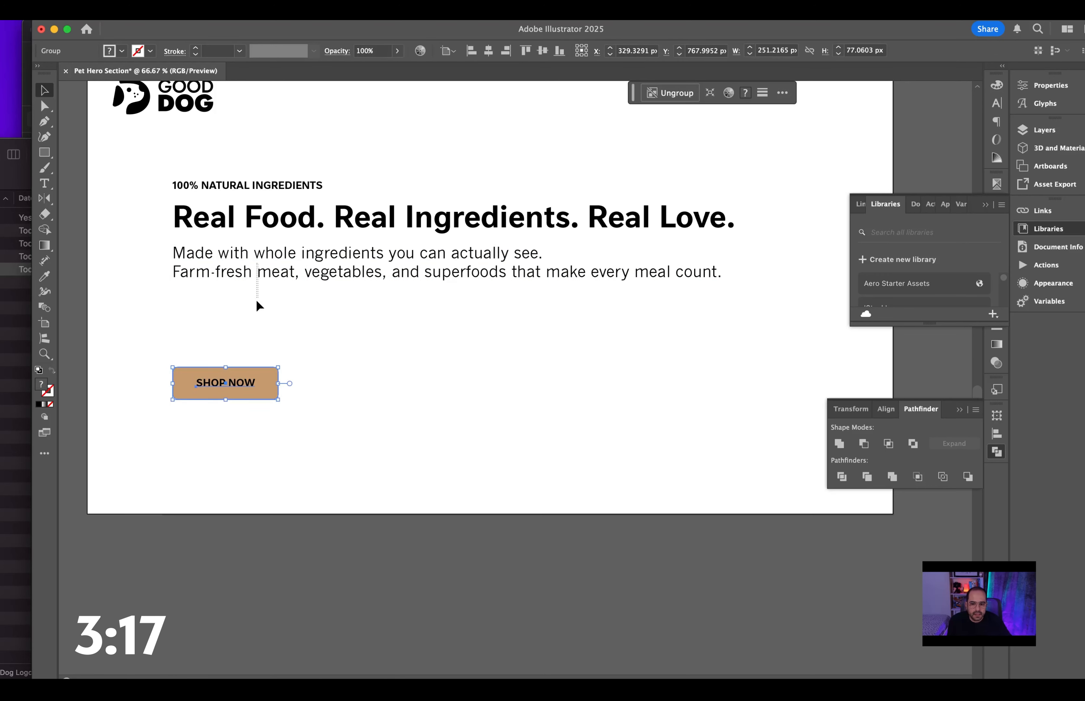
Move the body copy down and break the headline onto a second line before "Real Love.".
left_click_drag(256, 313, 233, 287)
left_click(151, 264)
left_click(234, 292)
left_click(327, 228)
double_click(619, 218)
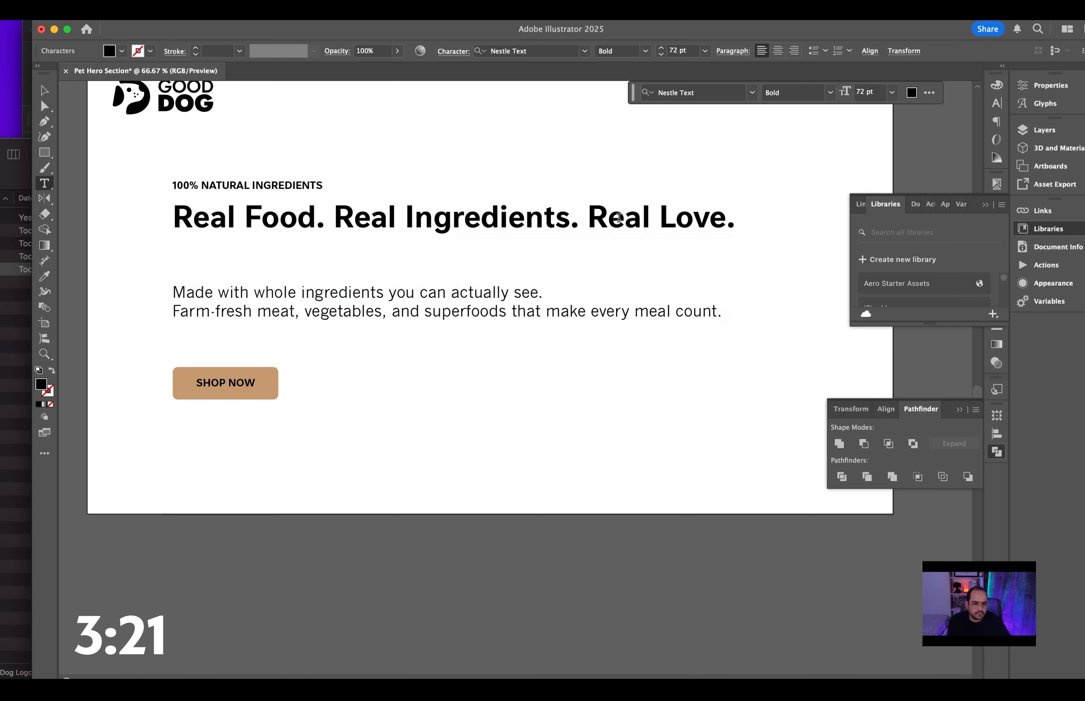
key("Return")
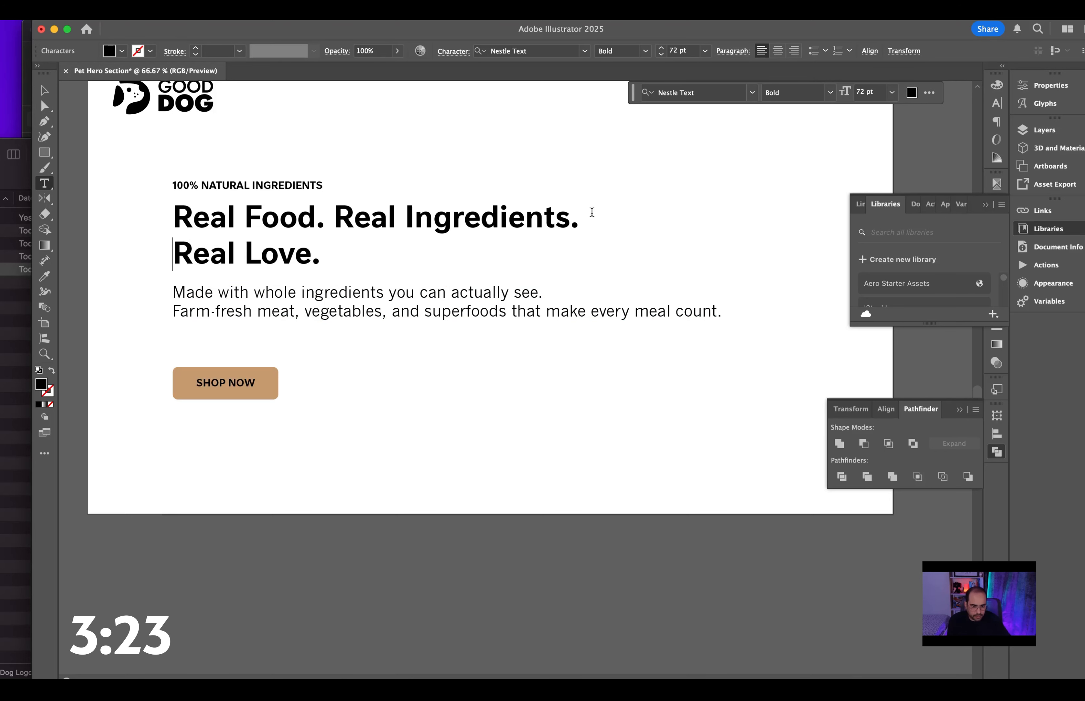
key("Escape")
left_click(354, 150)
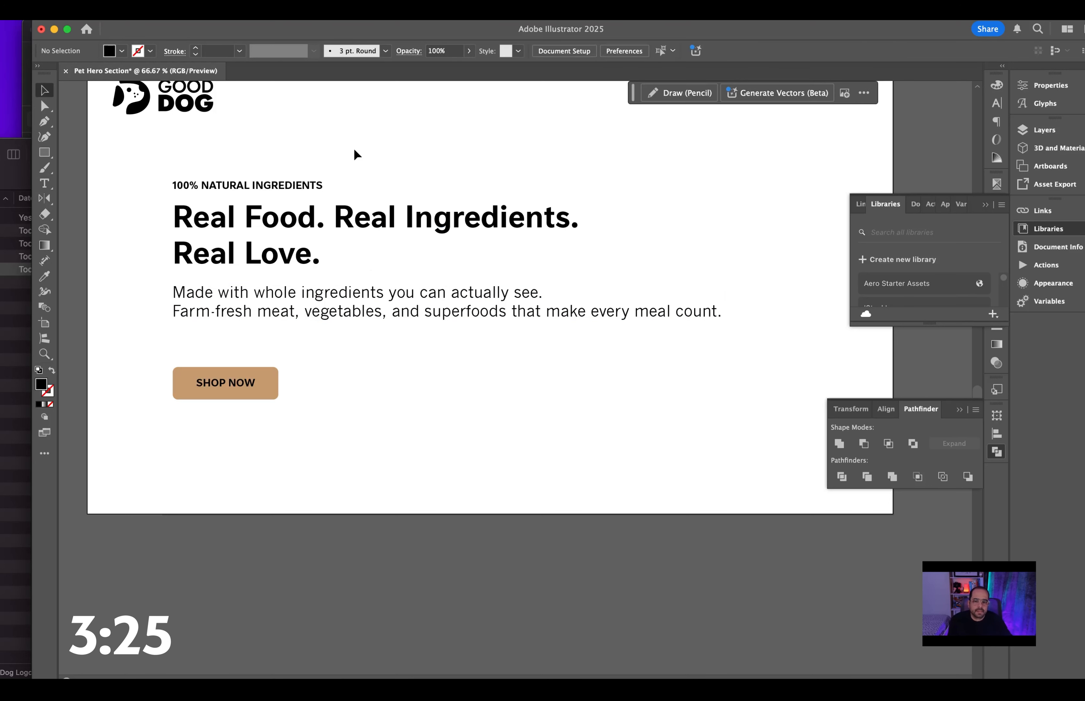
Duplicate the headline to the artboard's upper right area and replace the copy's text with "Cart".
scroll(372, 261, "left", 3)
scroll(372, 263, "down", 3)
left_click_drag(443, 220, 390, 248)
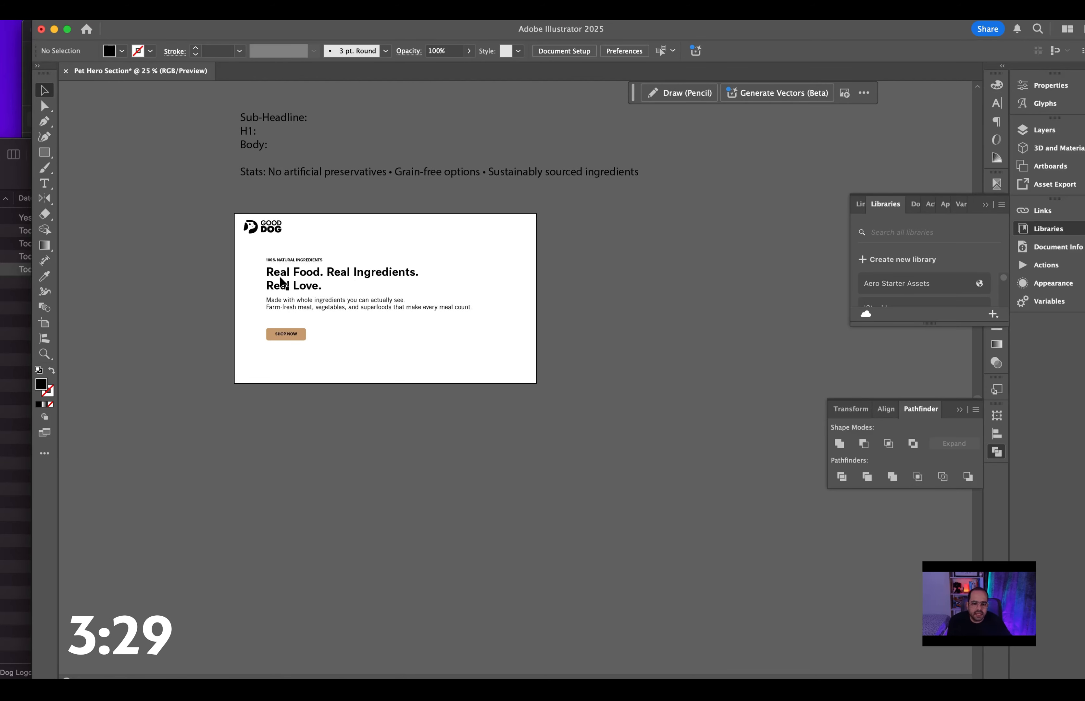
left_click_drag(280, 285, 413, 252)
triple_click(411, 241)
key("super+a")
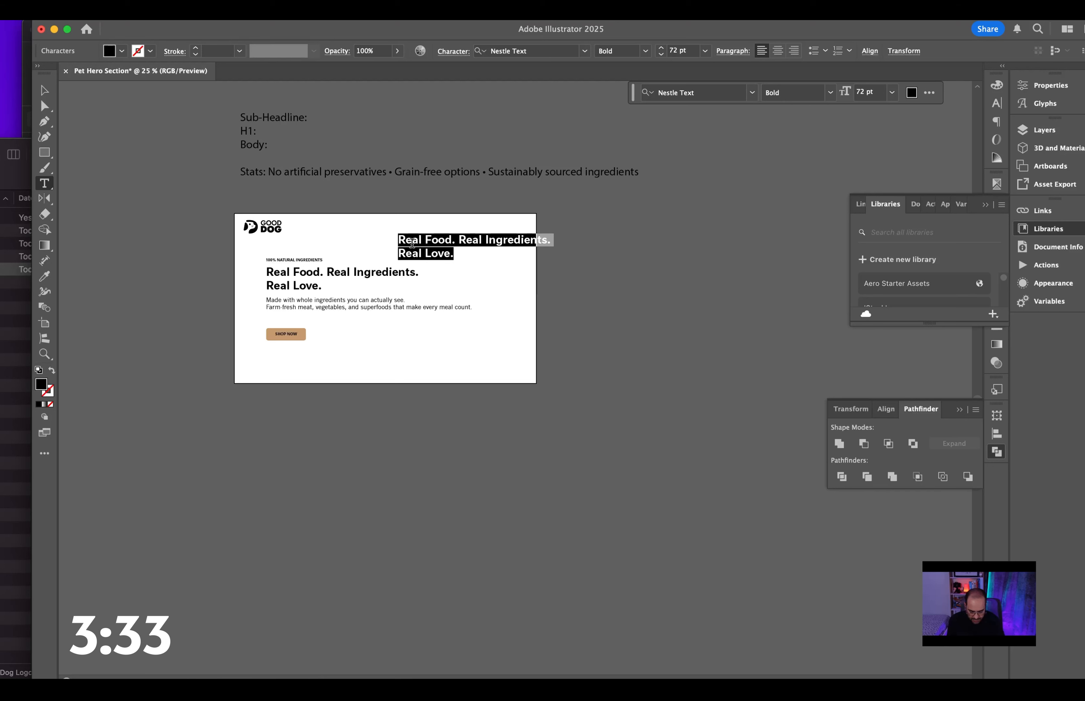
type("Cart")
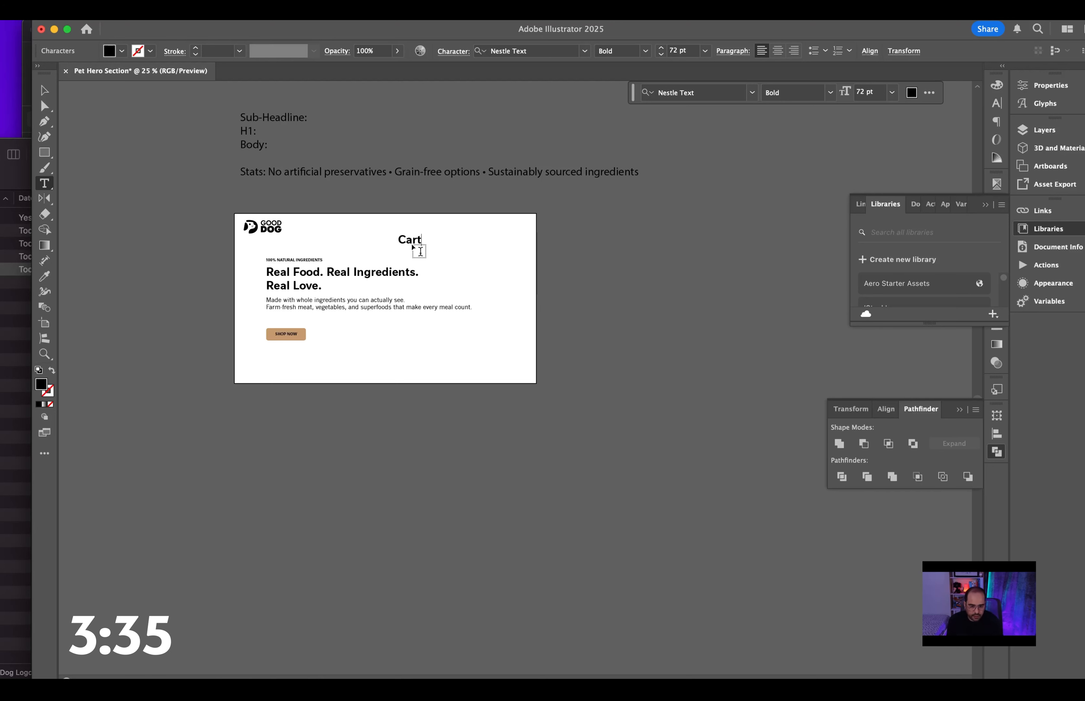
key("Escape")
Duplicate the "Cart" text to its right and change the copy to "Search".
left_click_drag(412, 245, 449, 244)
double_click(449, 240)
type("S")
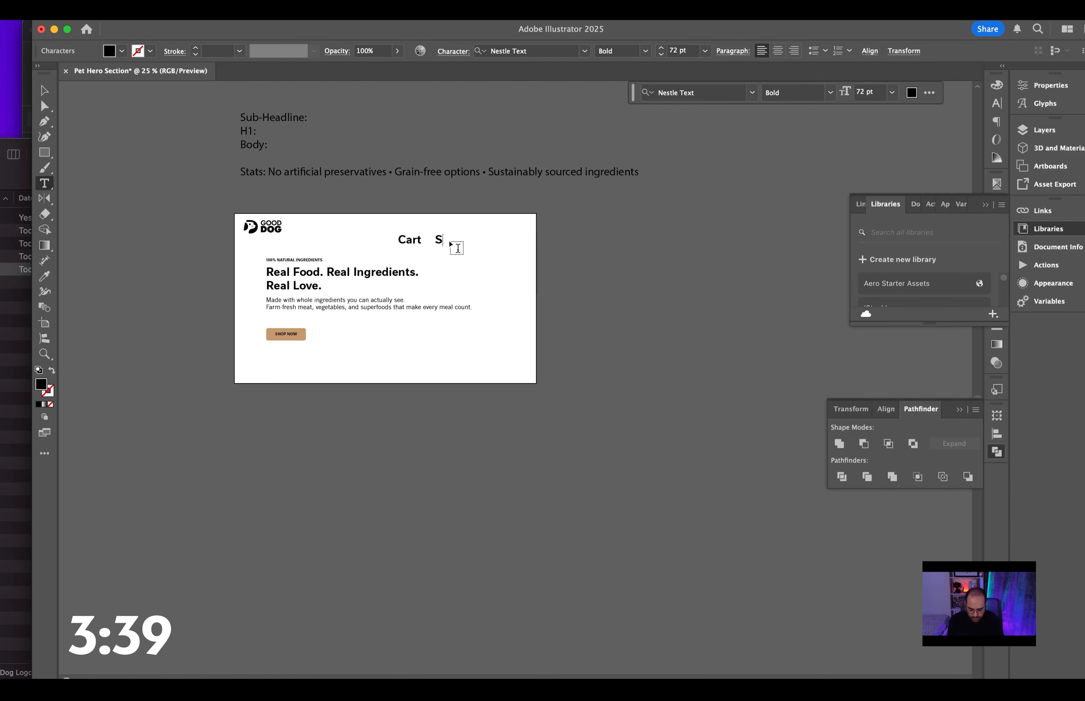
type("earch")
key("Escape")
scroll(450, 243, "right", 5)
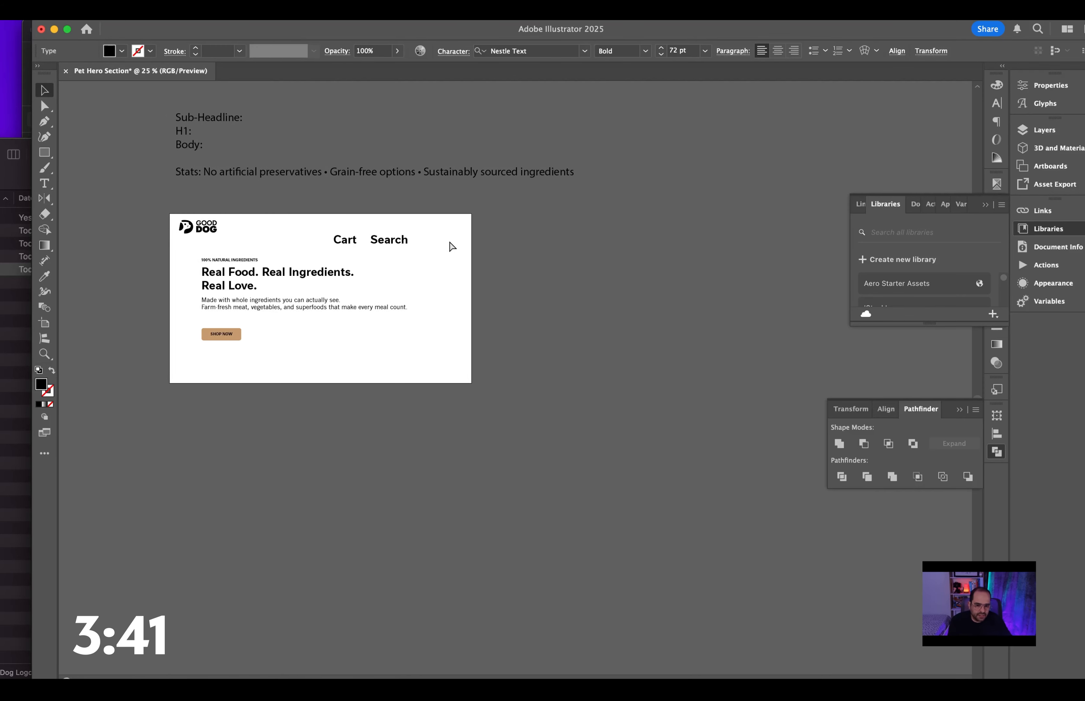
Set the font size of the "Cart" and "Search" texts to 24 pt.
key("super+1")
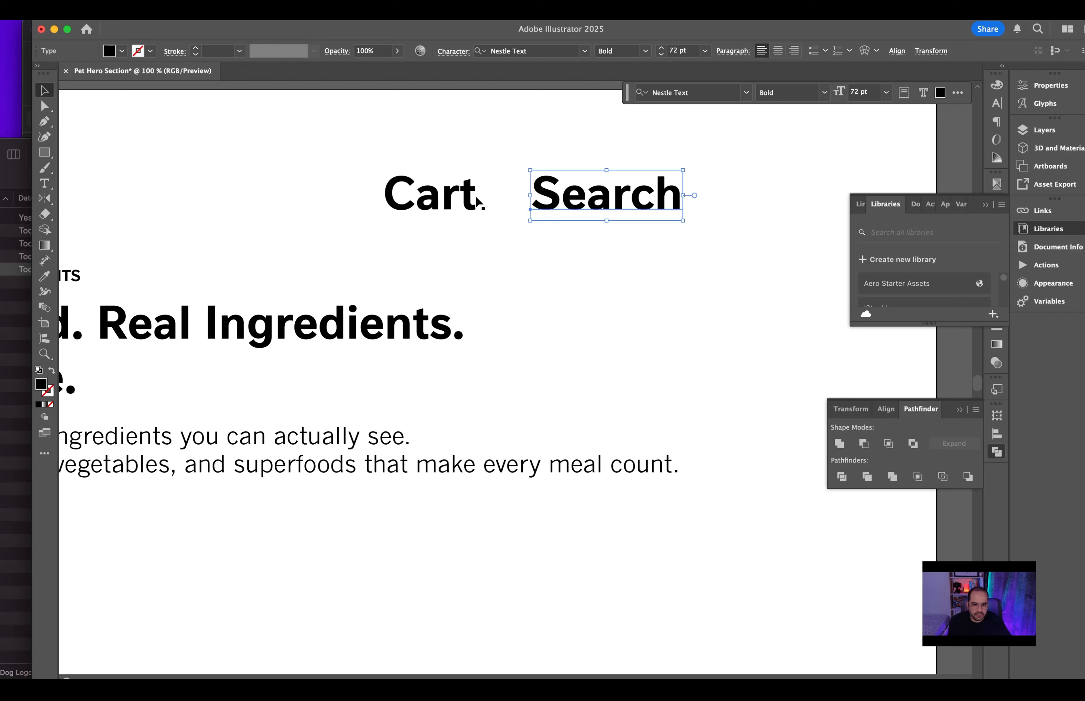
left_click(474, 196)
left_click(529, 195, "shift")
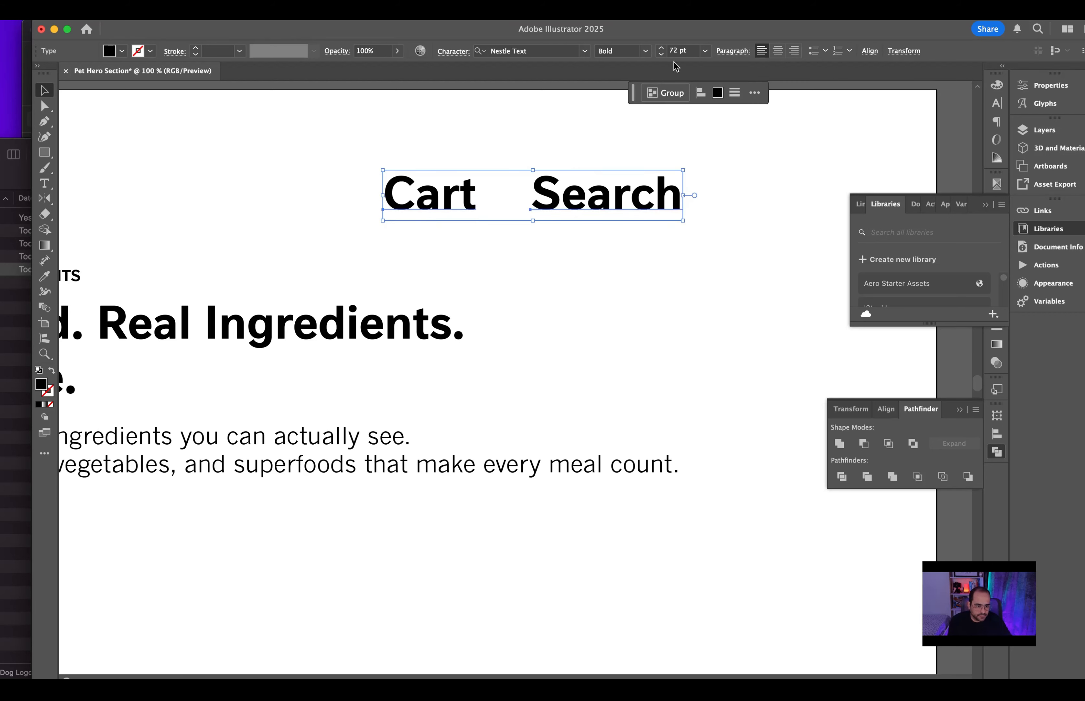
left_click(676, 51)
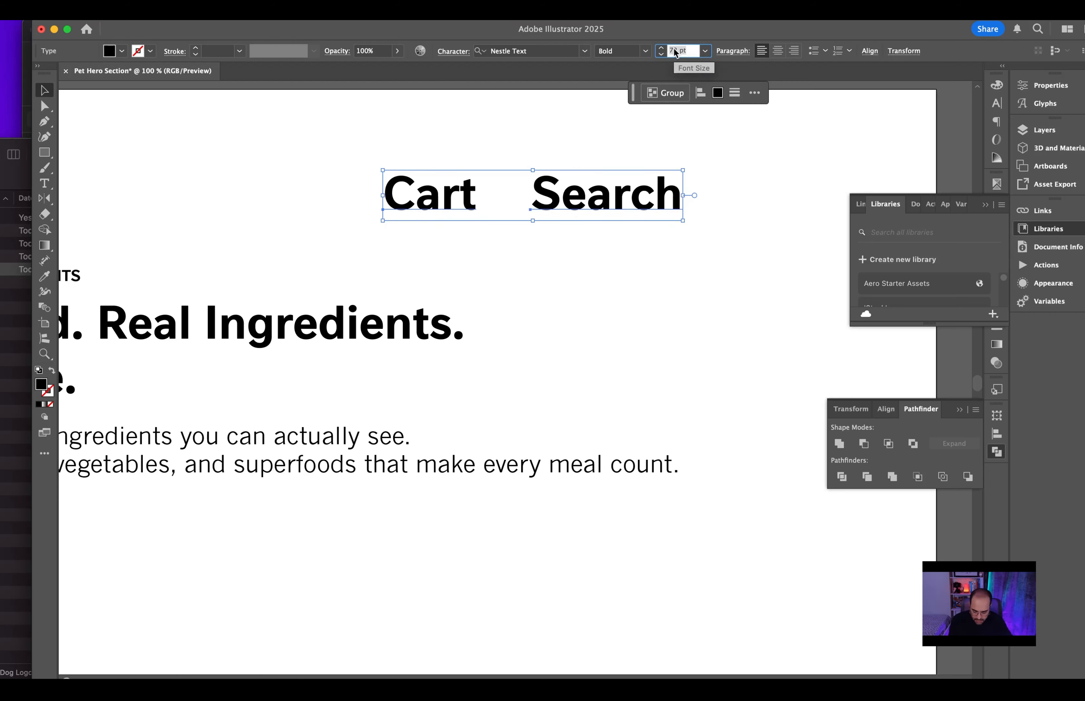
type("24")
key("Return")
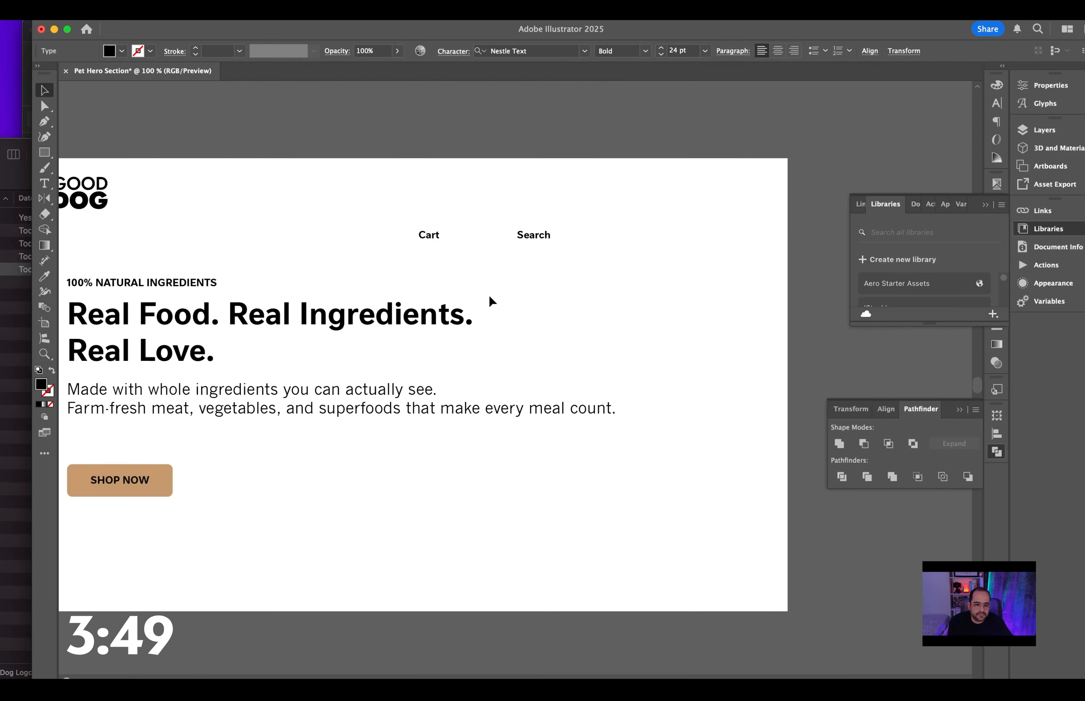
Move the "Cart" and "Search" links close together into the artboard's upper right corner, level with the logo.
left_click(529, 240)
left_click_drag(542, 245, 744, 145)
left_click(718, 160)
left_click_drag(638, 190, 699, 185)
left_click(742, 193, "shift")
left_click_drag(406, 227, 594, 290)
Align the logo, "Cart" and "Search" on their vertical centres and group them.
left_click(262, 259, "shift")
left_click_drag(516, 244, 350, 250)
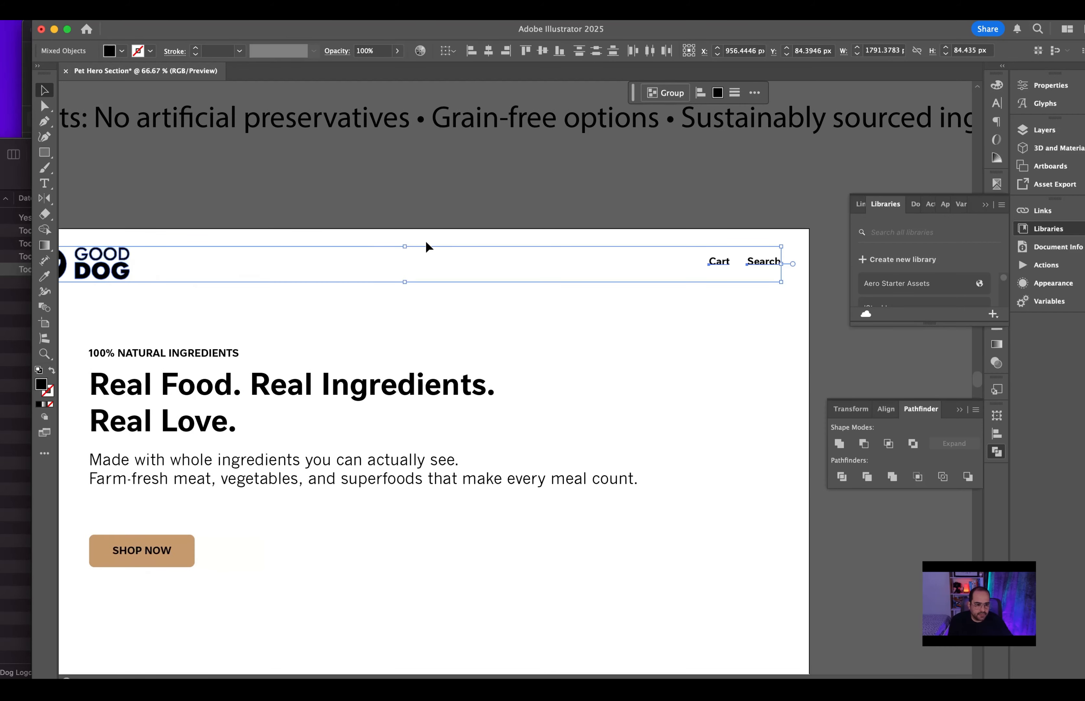
left_click(542, 51)
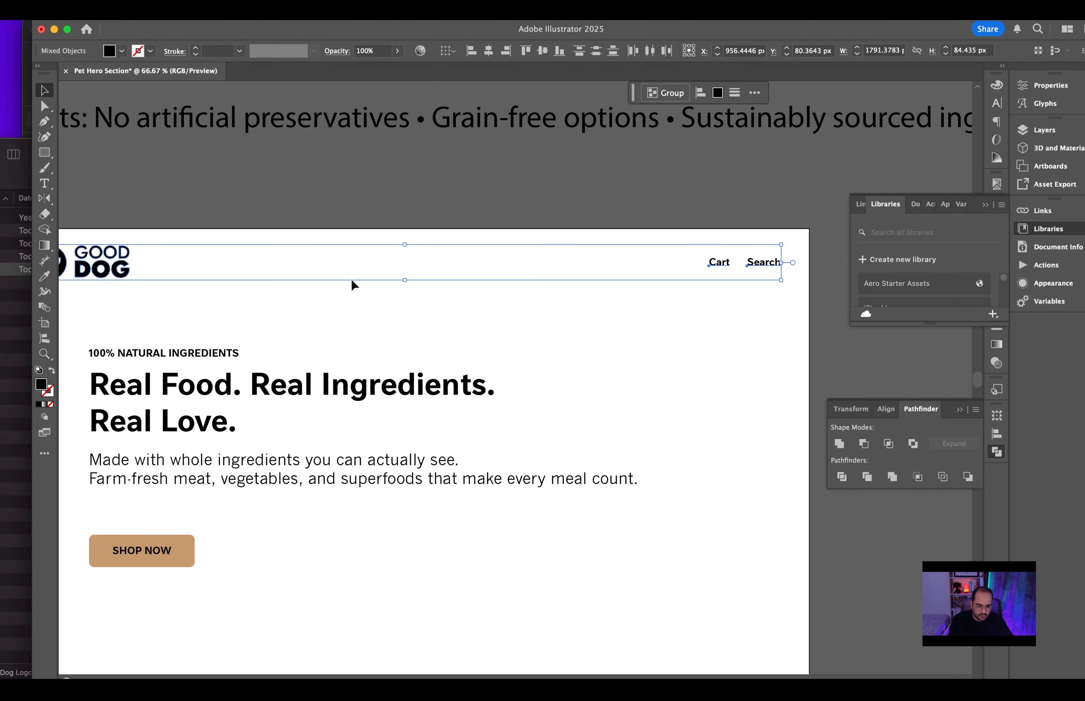
key("super+g")
Draw a header rectangle about 1920 by 148 px across the full width of the artboard's top.
key("alt")
key("super+minus")
key("super+minus")
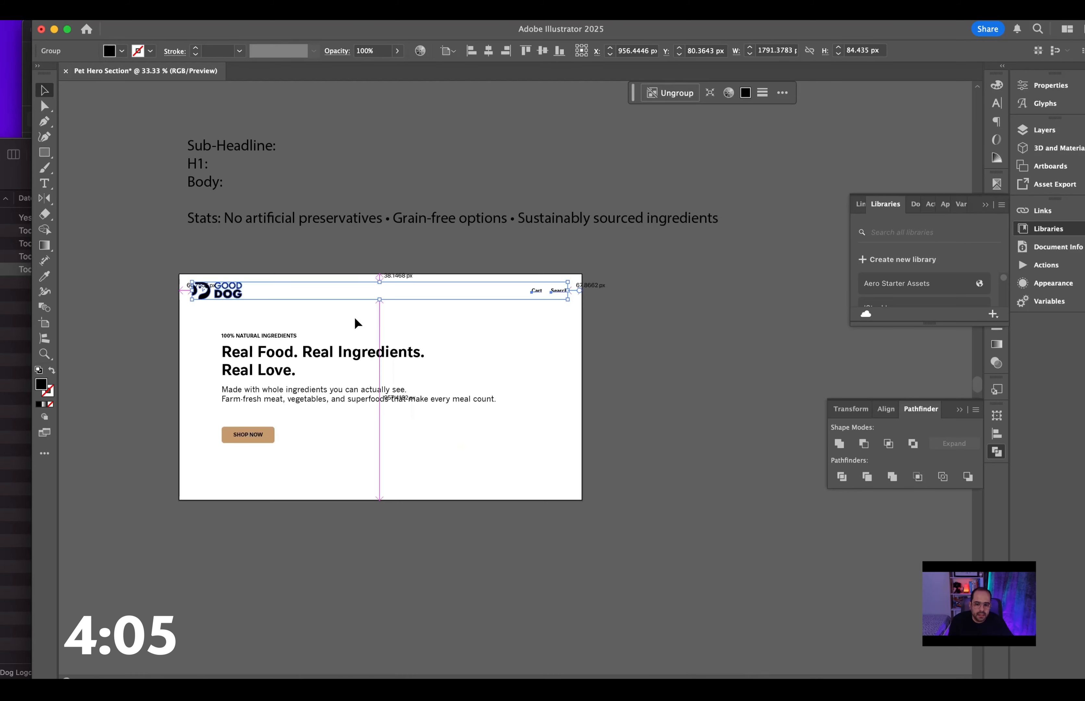
left_click(44, 152)
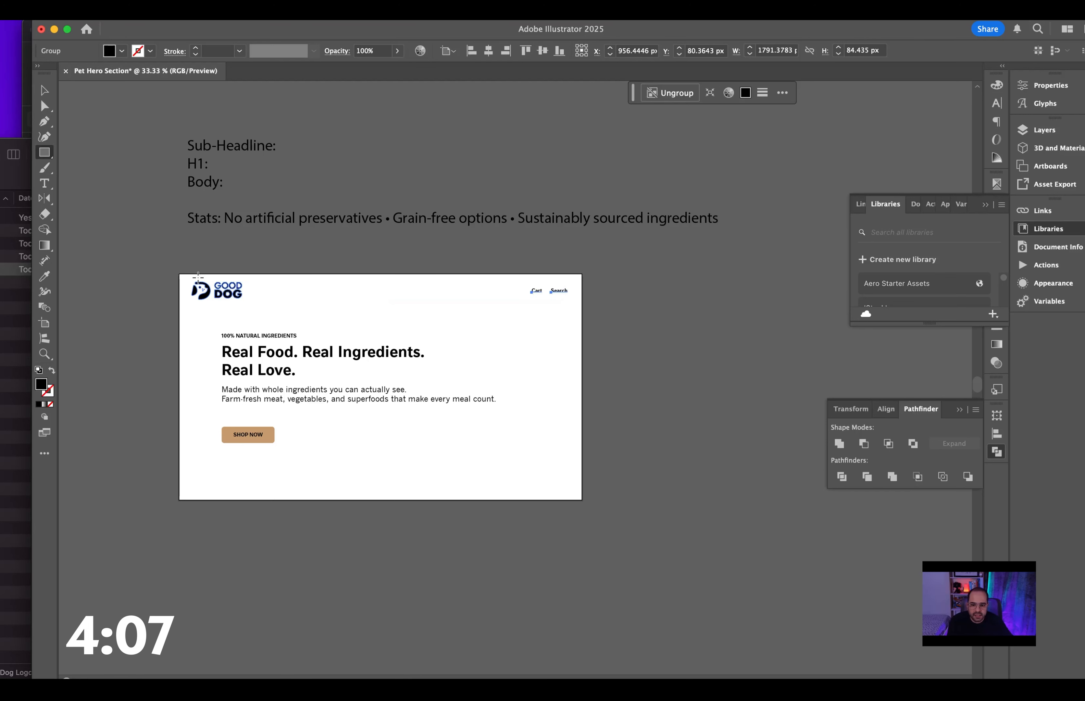
left_click_drag(180, 273, 582, 305)
Fill the header rectangle with the SHOP NOW button's tan using the Eyedropper and send it behind the logo and links.
key("i")
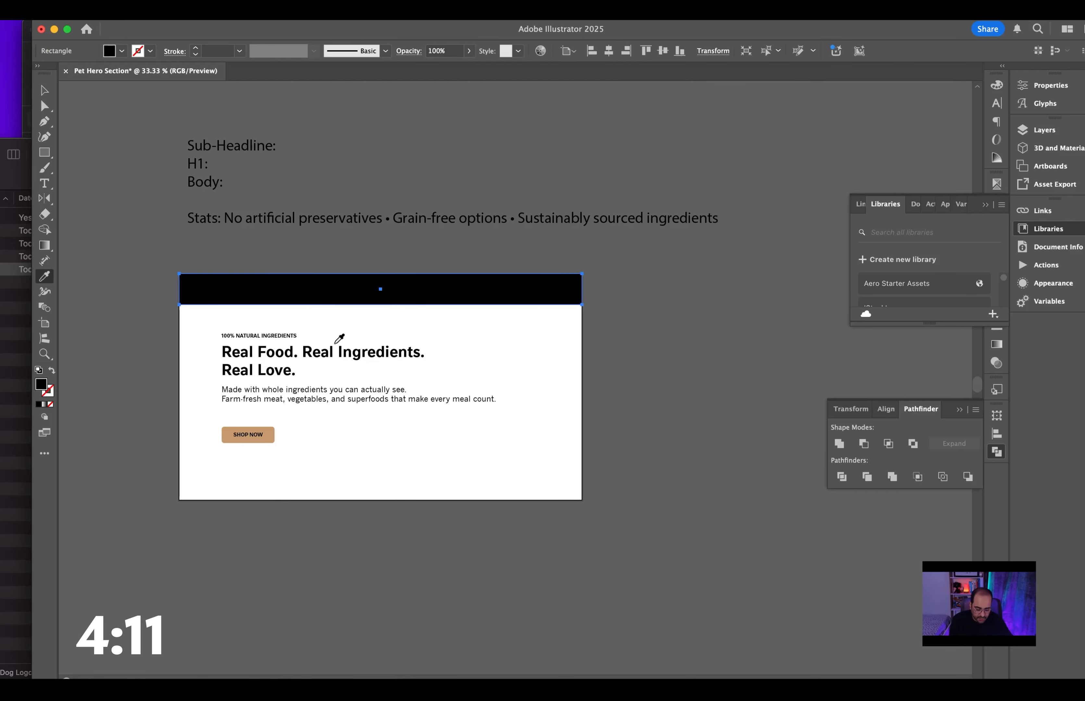
left_click(277, 430)
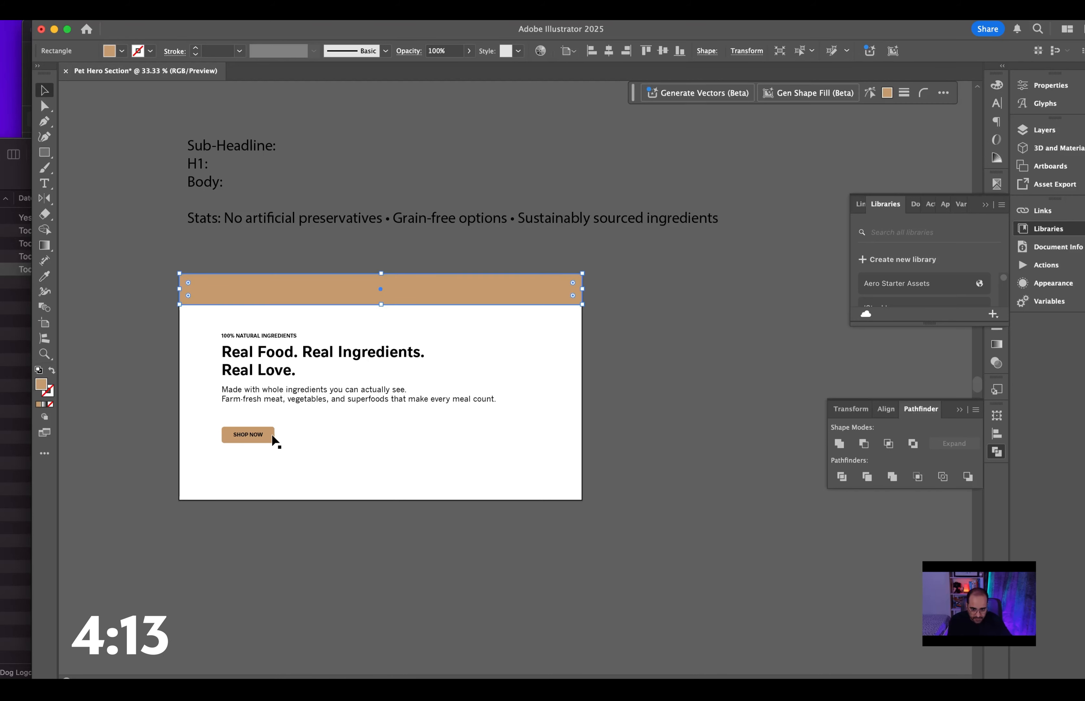
key("v")
key("super+bracketleft")
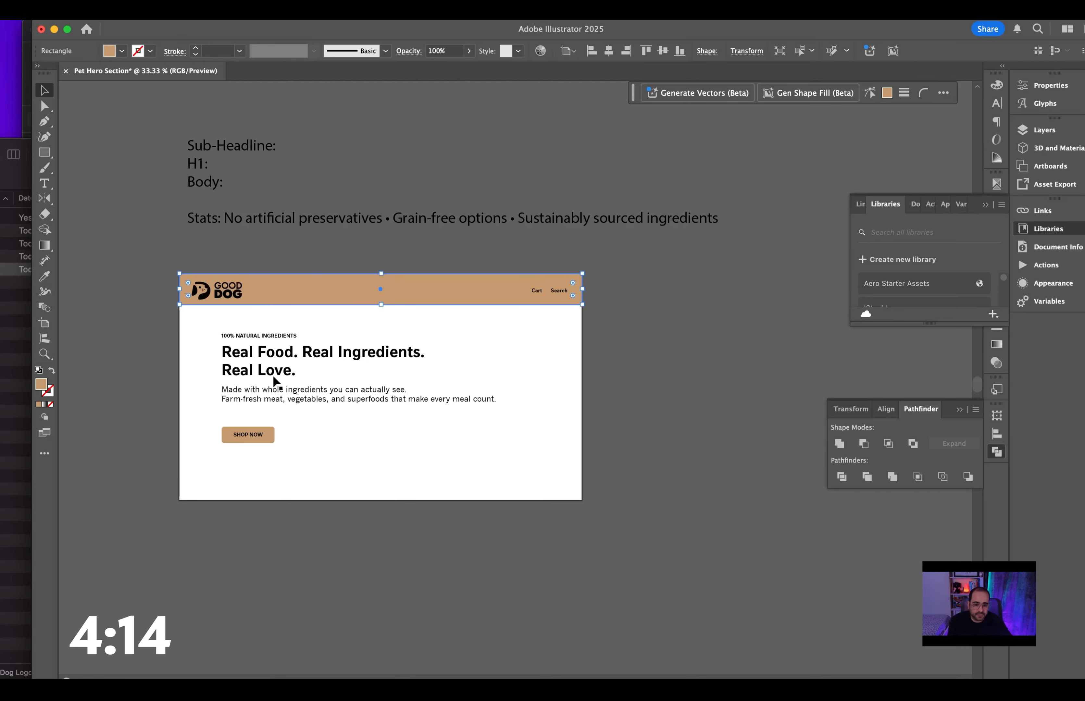
left_click(614, 290)
Centre the logo-and-links group and the tan header bar on each other horizontally and vertically.
left_click(239, 292)
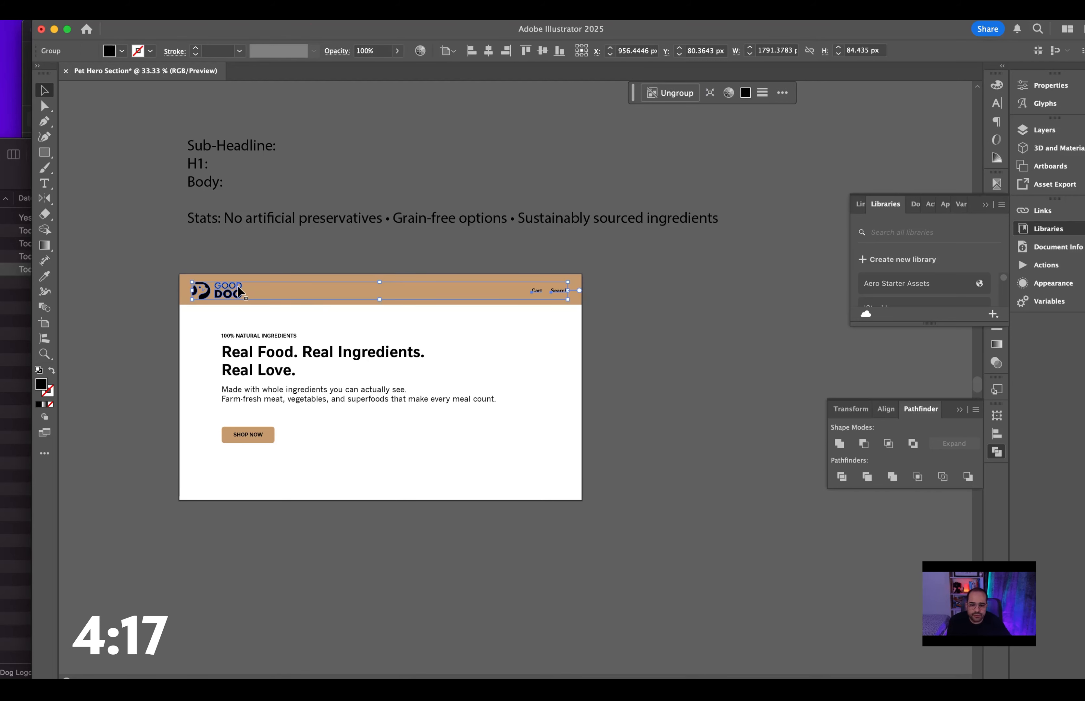
left_click(279, 275, "shift")
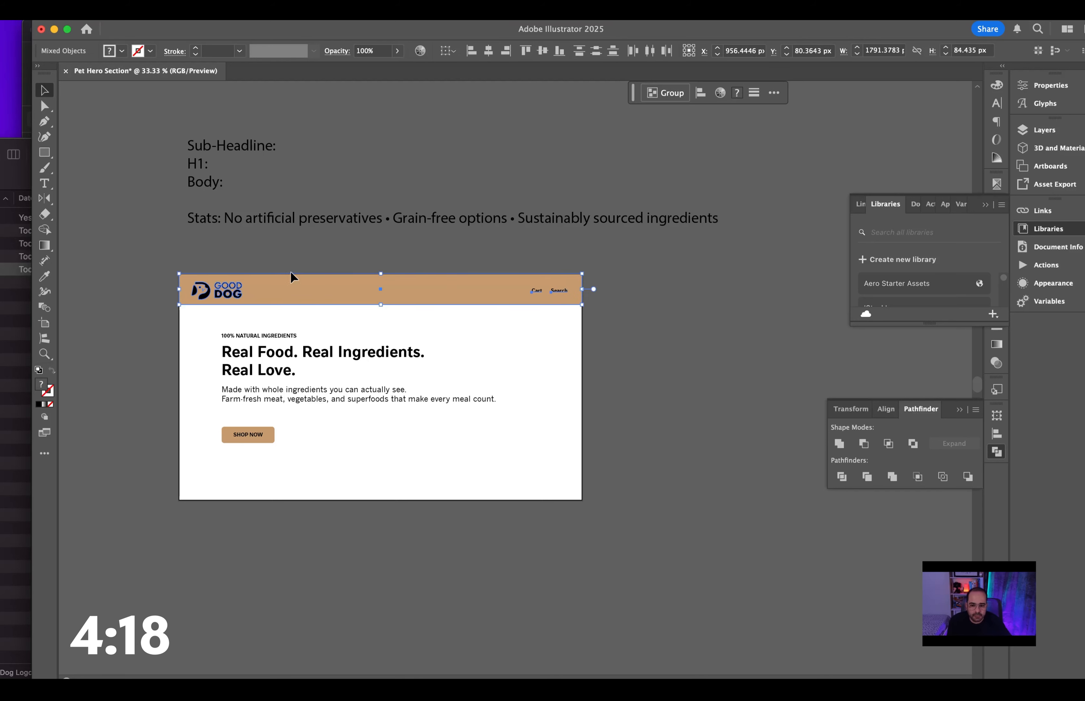
left_click(485, 56)
left_click(526, 54)
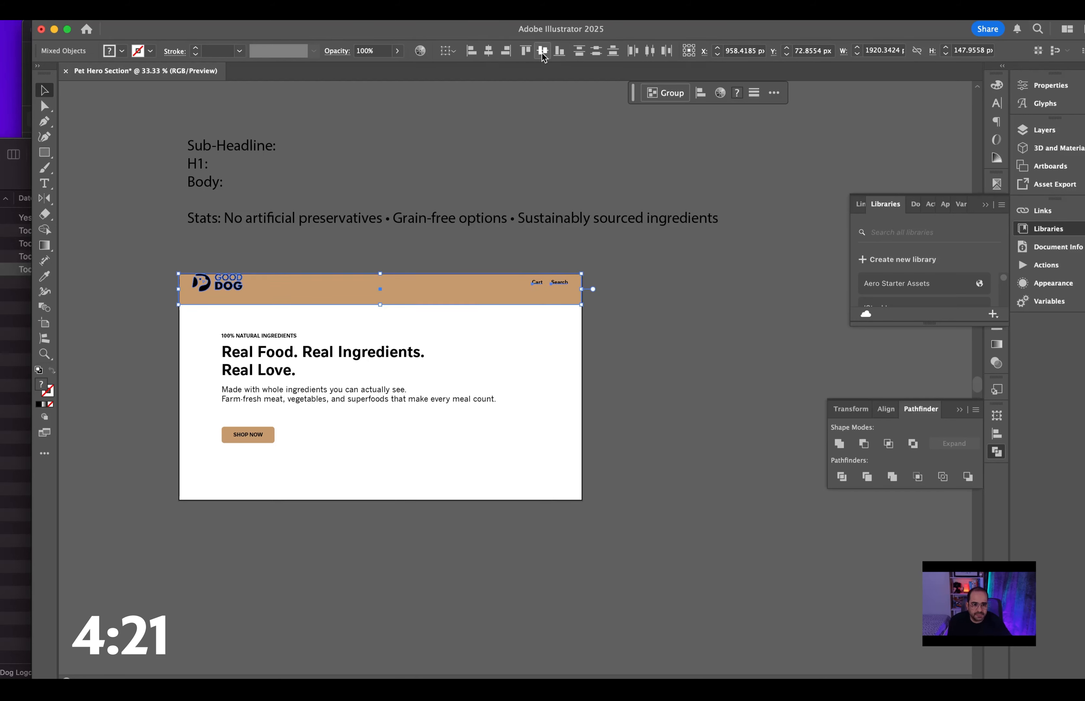
left_click(542, 53)
Group the header bar with its logo and links and align the group to the artboard's top edge.
key("super+g")
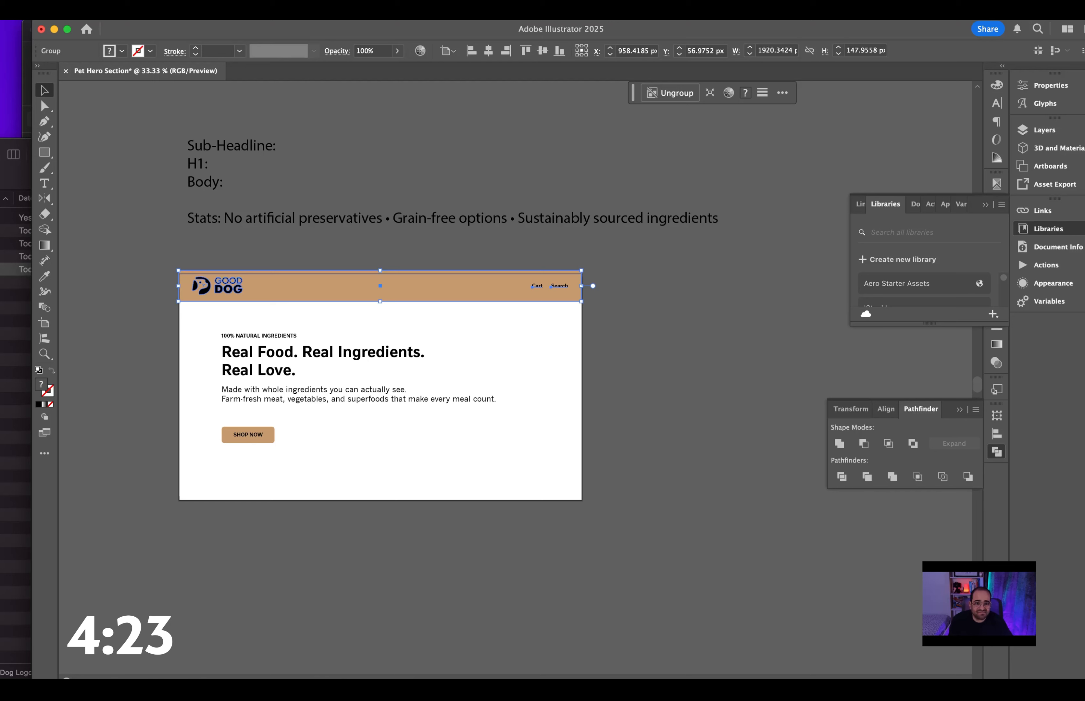
left_click(523, 52)
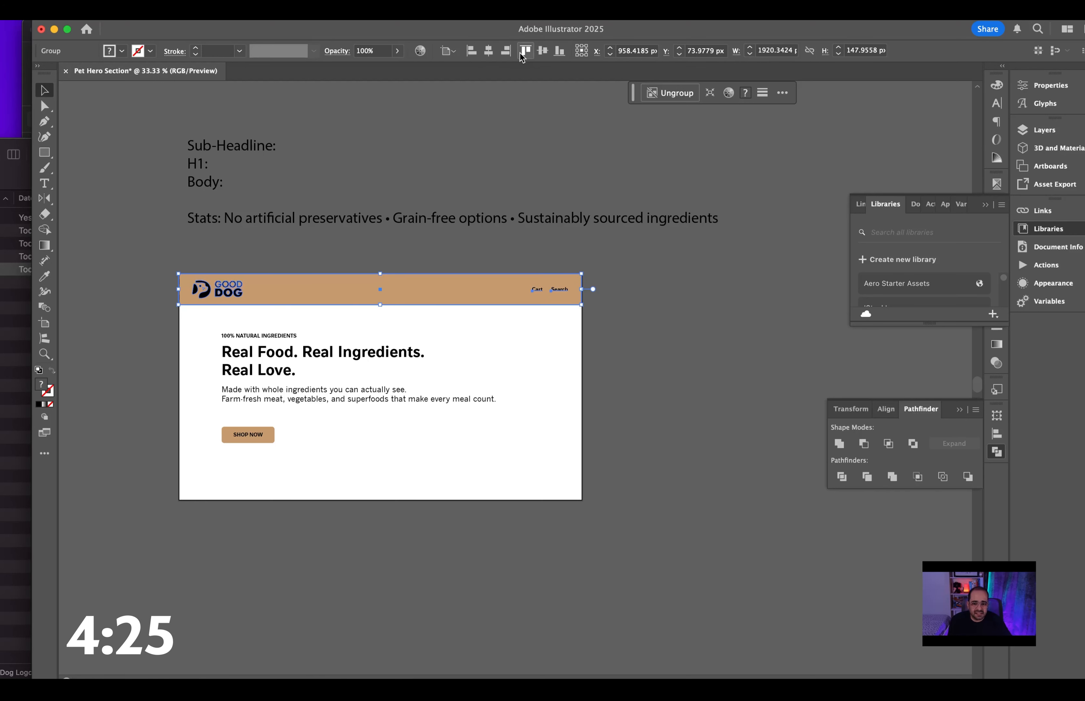
left_click(648, 320)
Move the sub-headline, headline, body copy and SHOP NOW button together slightly left and down.
left_click(286, 372)
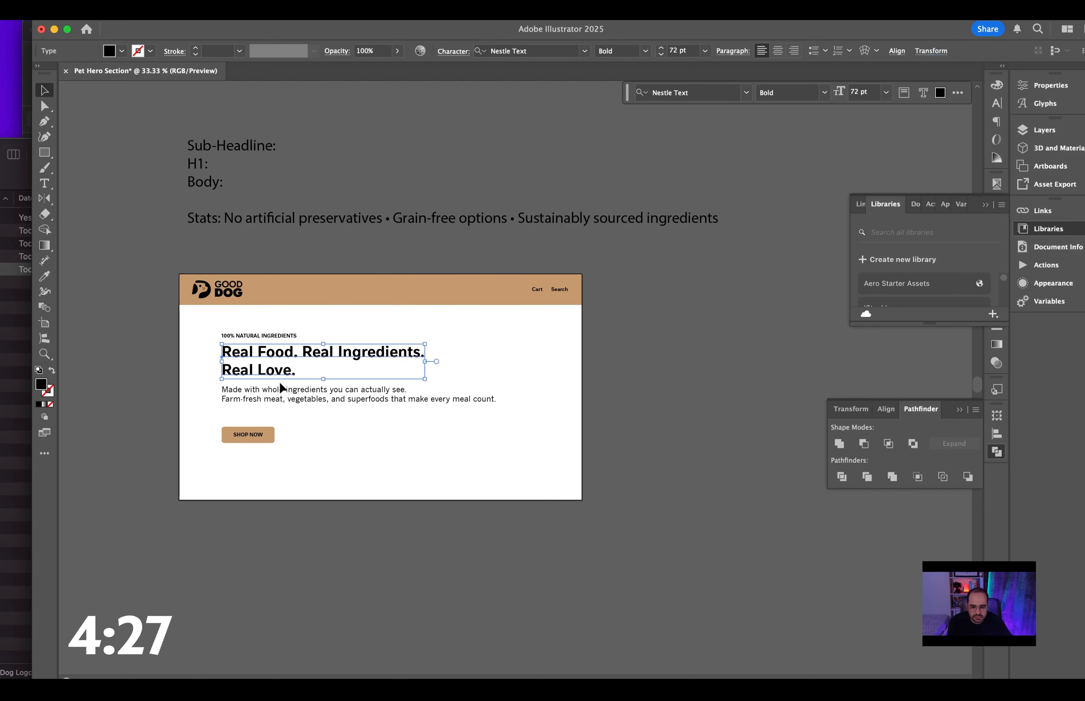
left_click(279, 390, "shift")
left_click(250, 436, "shift")
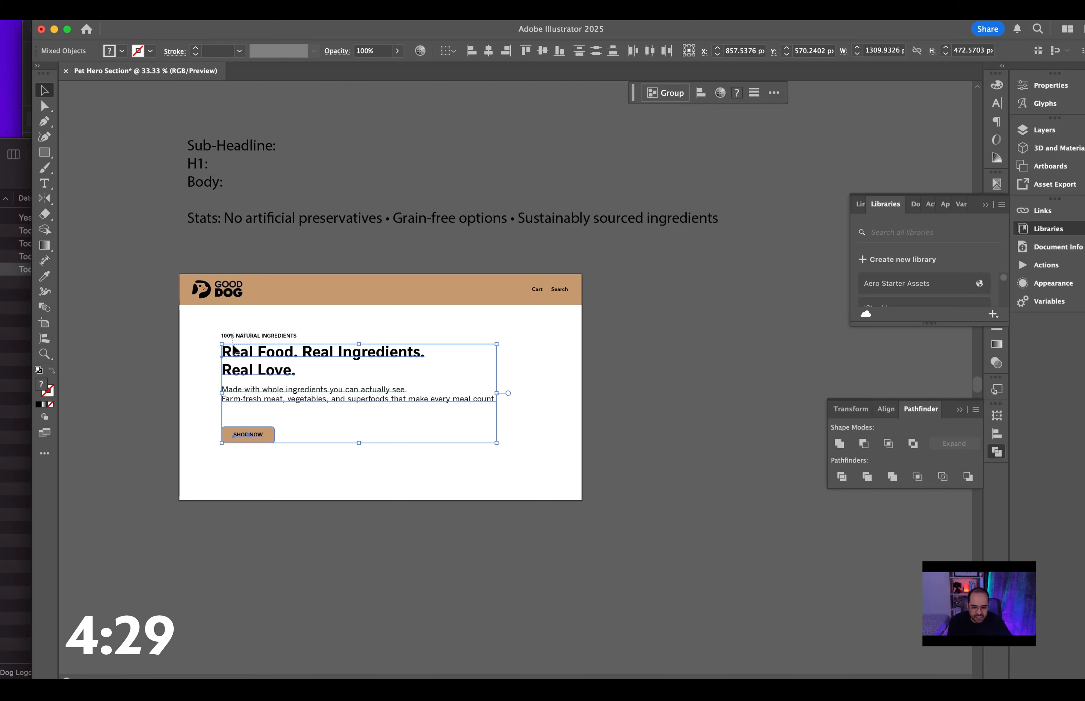
left_click(252, 337)
left_click(243, 391)
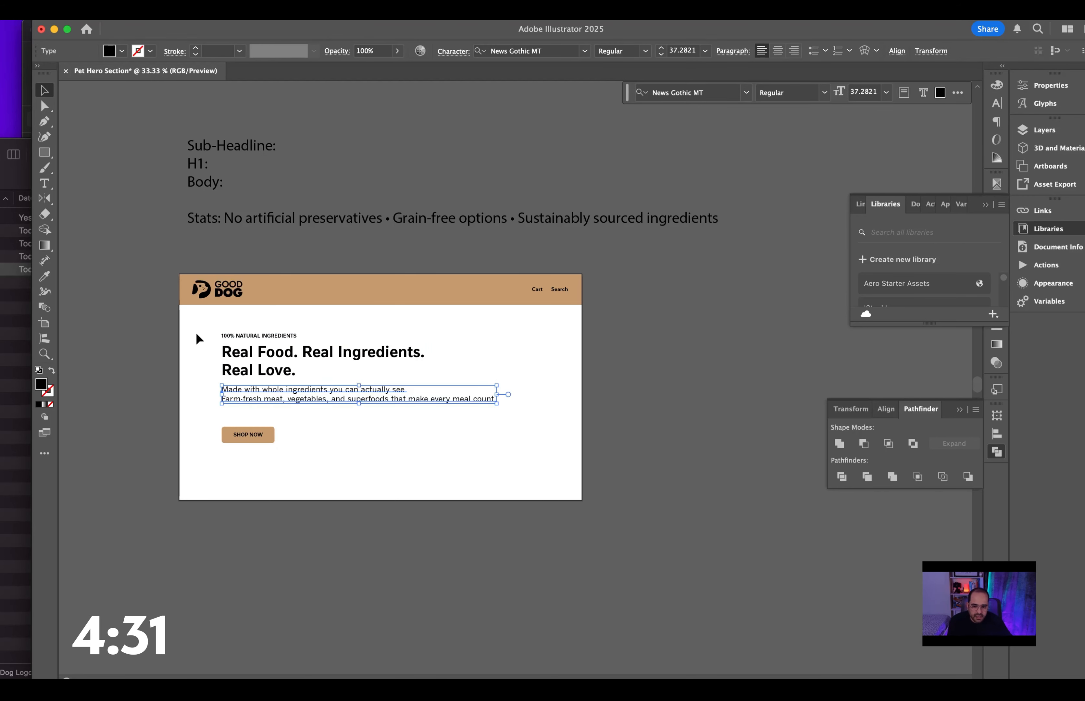
left_click_drag(198, 327, 273, 403)
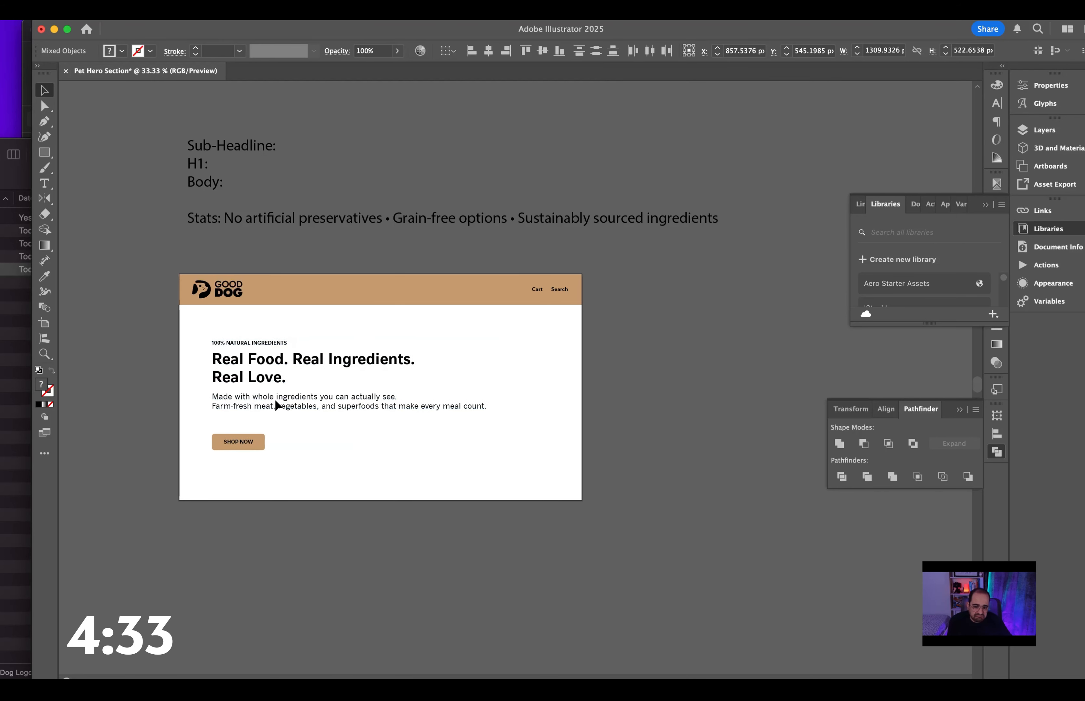
Try to narrow the body copy from its right edge, and undo each resize.
key("t")
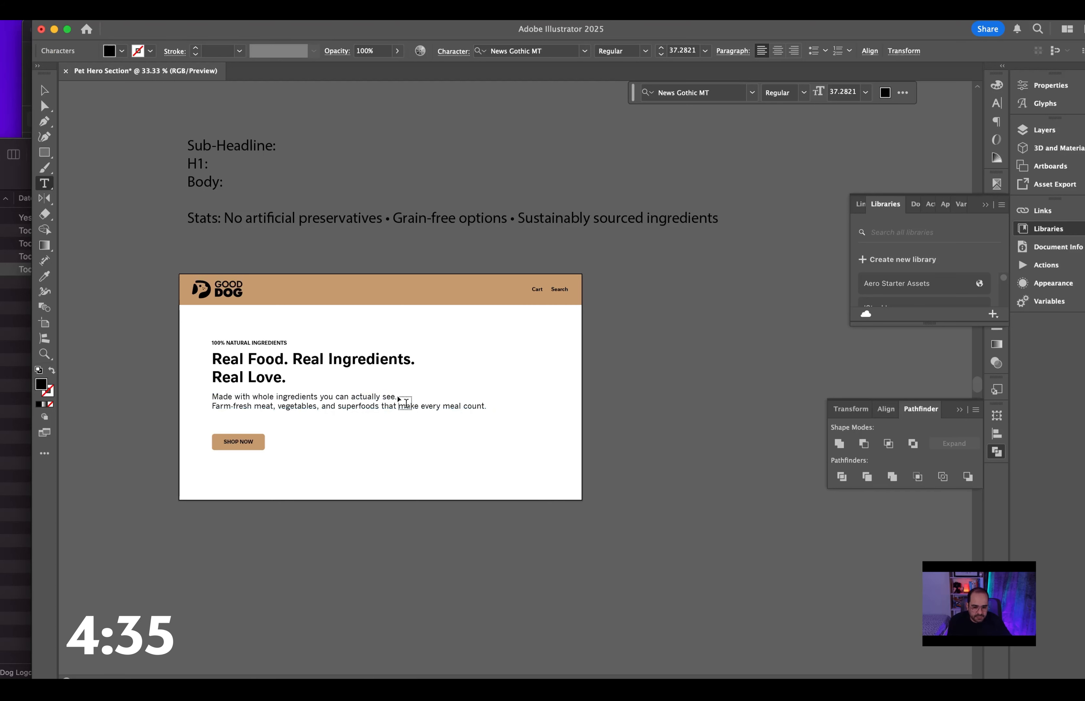
left_click(397, 406)
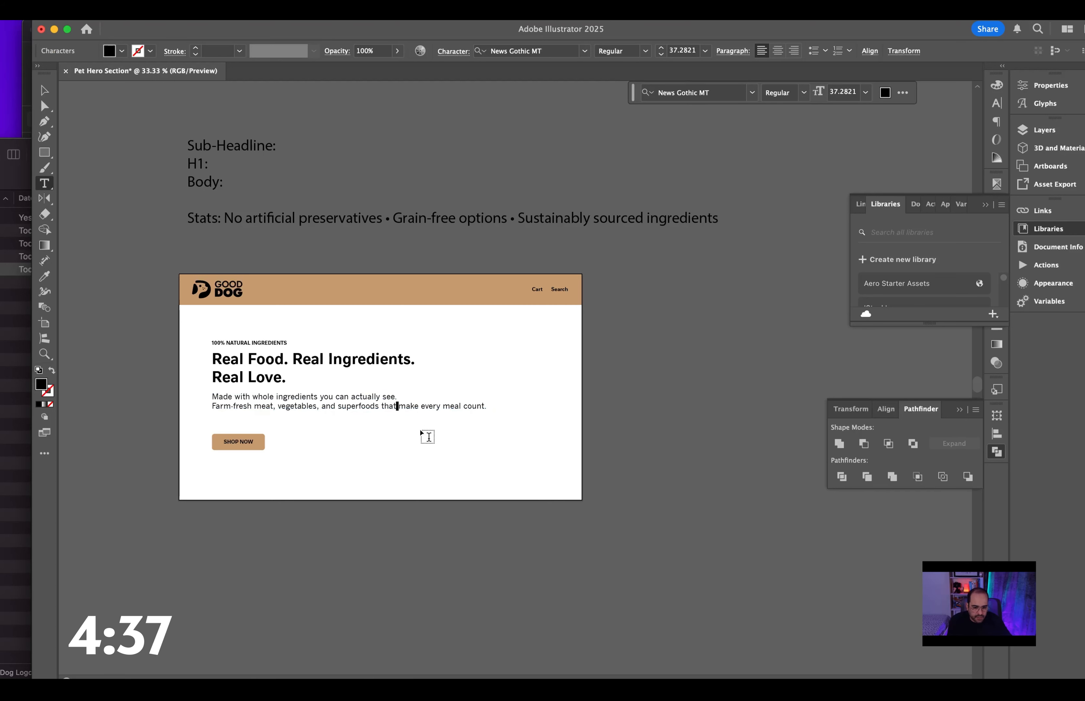
key("Escape")
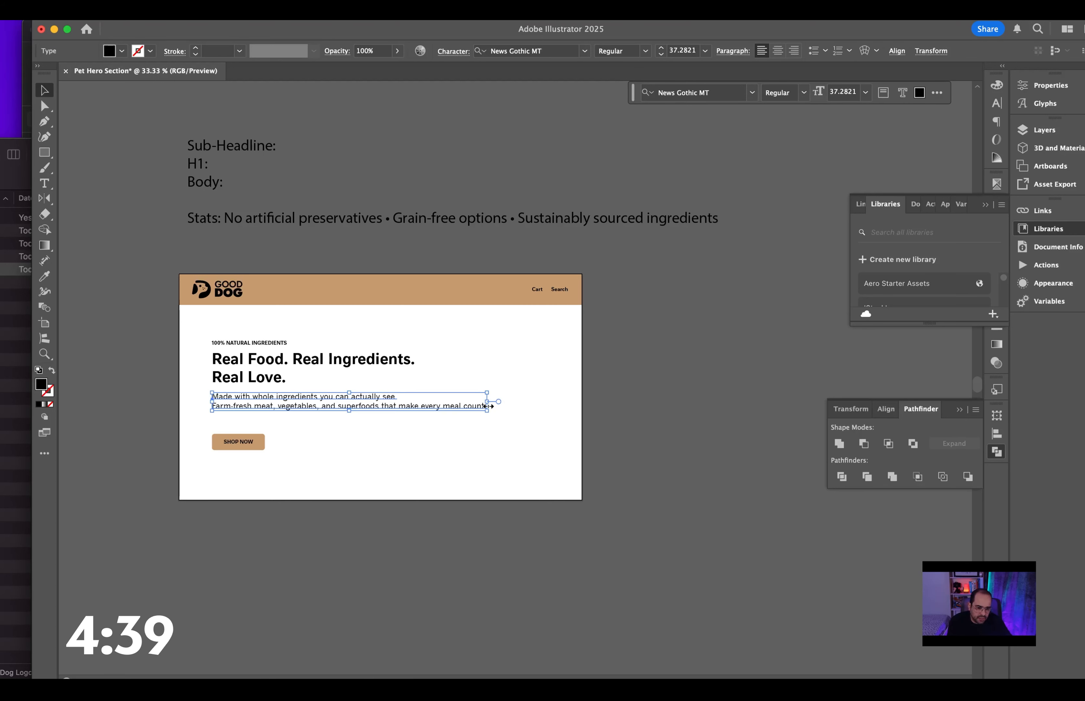
left_click_drag(487, 406, 333, 408)
key("super+z")
key("super+shift+a")
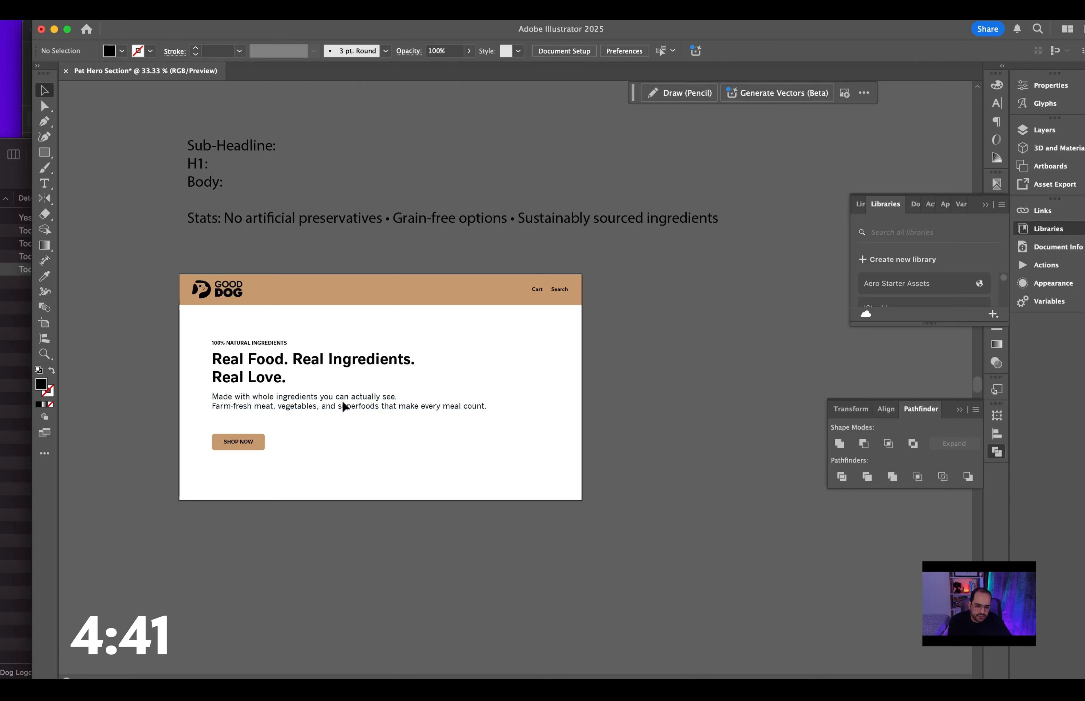
left_click(403, 407)
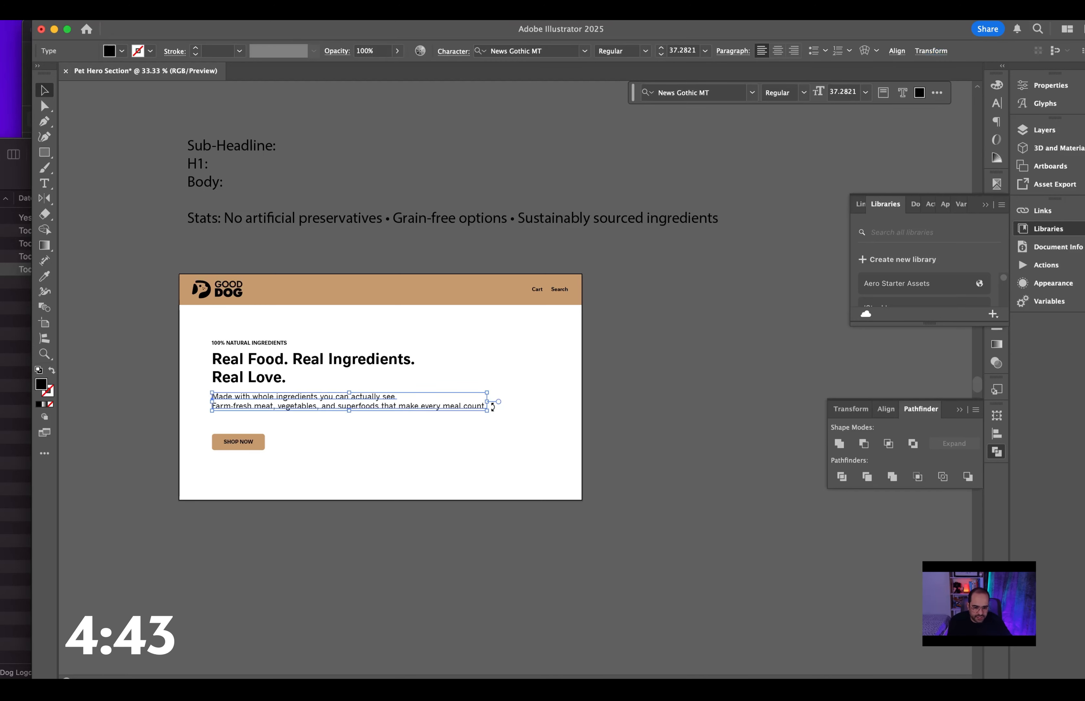
left_click_drag(491, 406, 421, 408)
key("super+z")
Copy all of the body copy's text and delete it from its point text object.
triple_click(369, 399)
key("super+a")
key("super+c")
key("BackSpace")
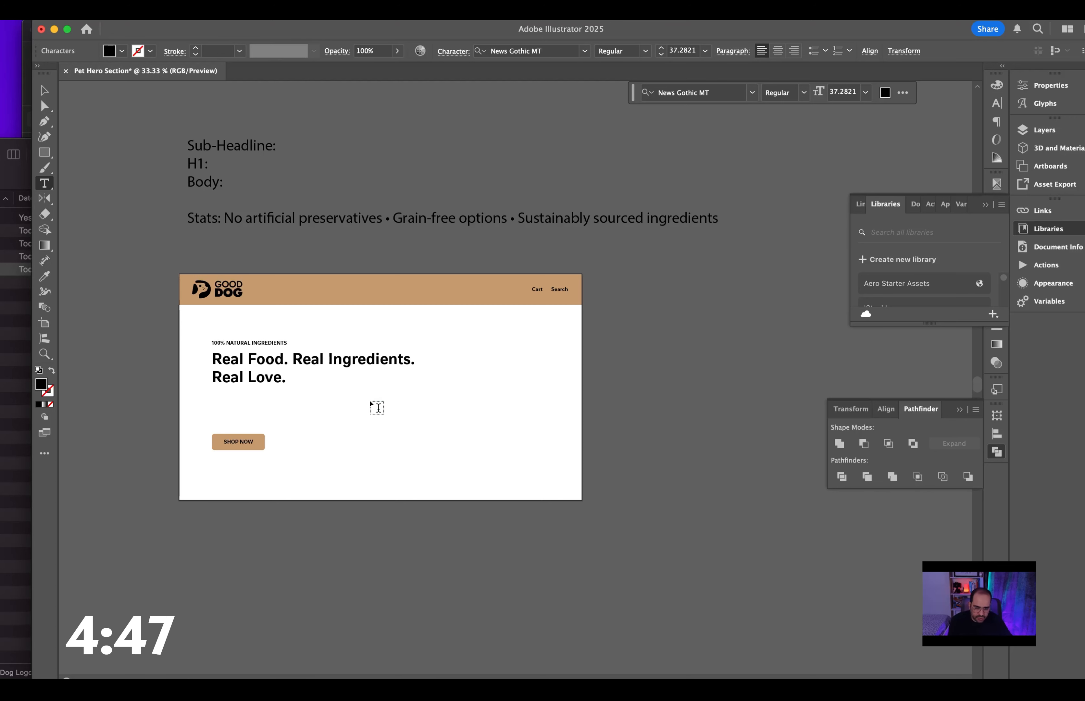
key("Escape")
Create an area text frame below the headline's right part and paste the copied body copy into it.
left_click(338, 407)
key("t")
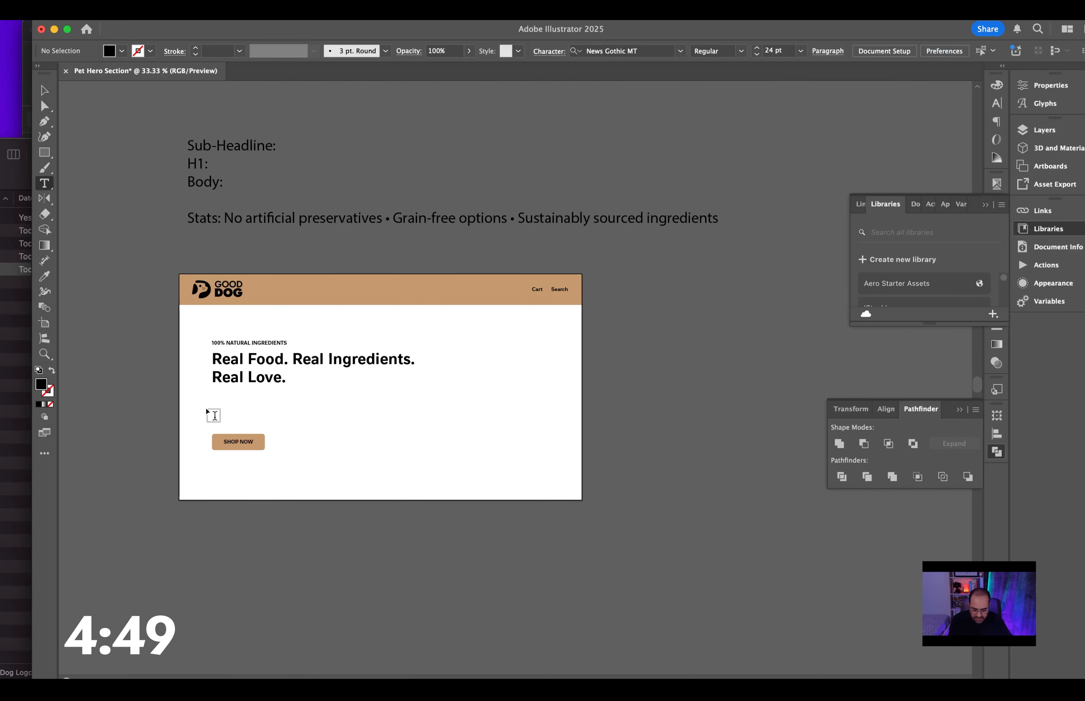
left_click_drag(378, 395, 539, 417)
key("super+v")
key("Escape")
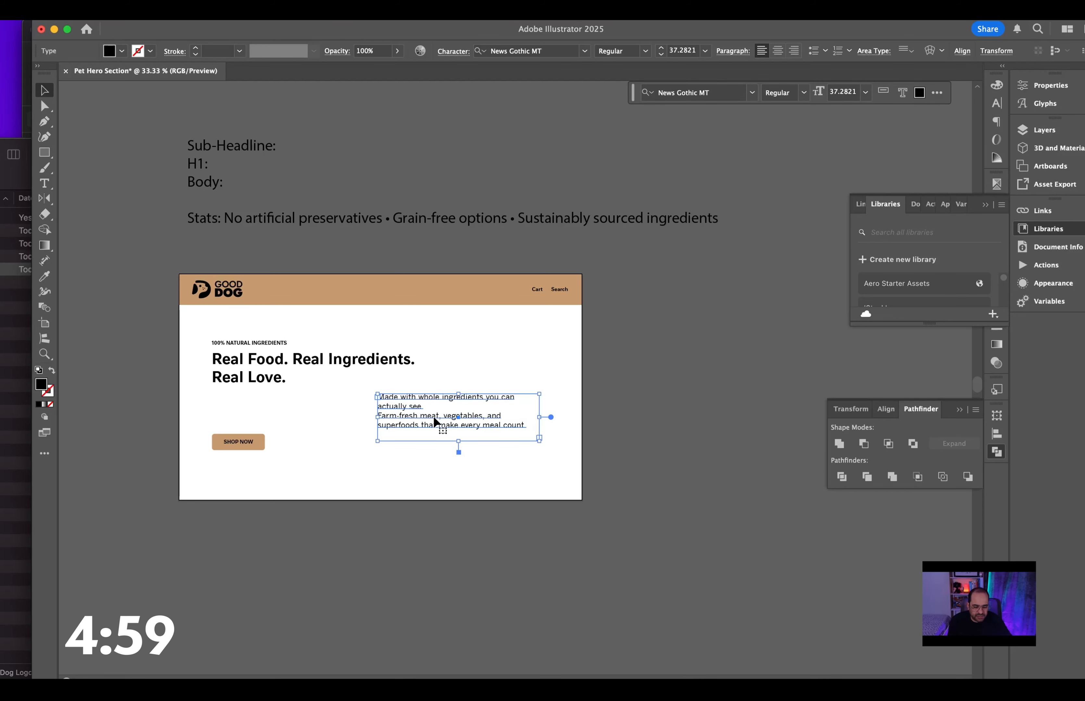
Remove the line break before "Farm-fresh" and widen the text frame slightly so the body copy wraps onto three lines.
double_click(391, 416)
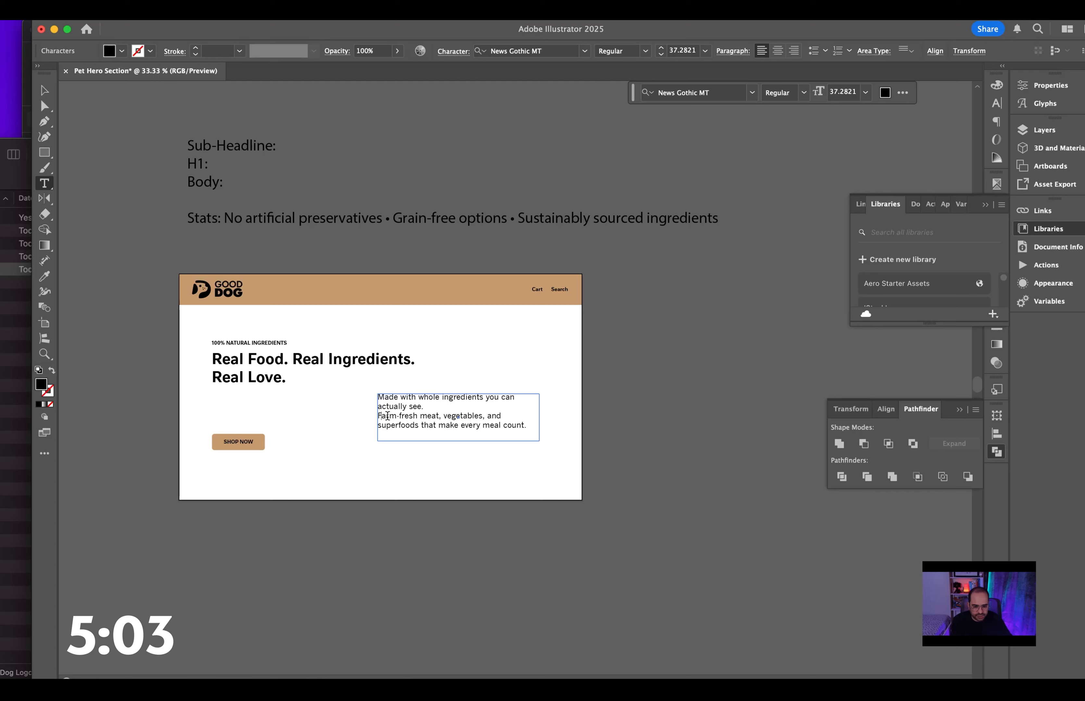
key("BackSpace")
key("Escape")
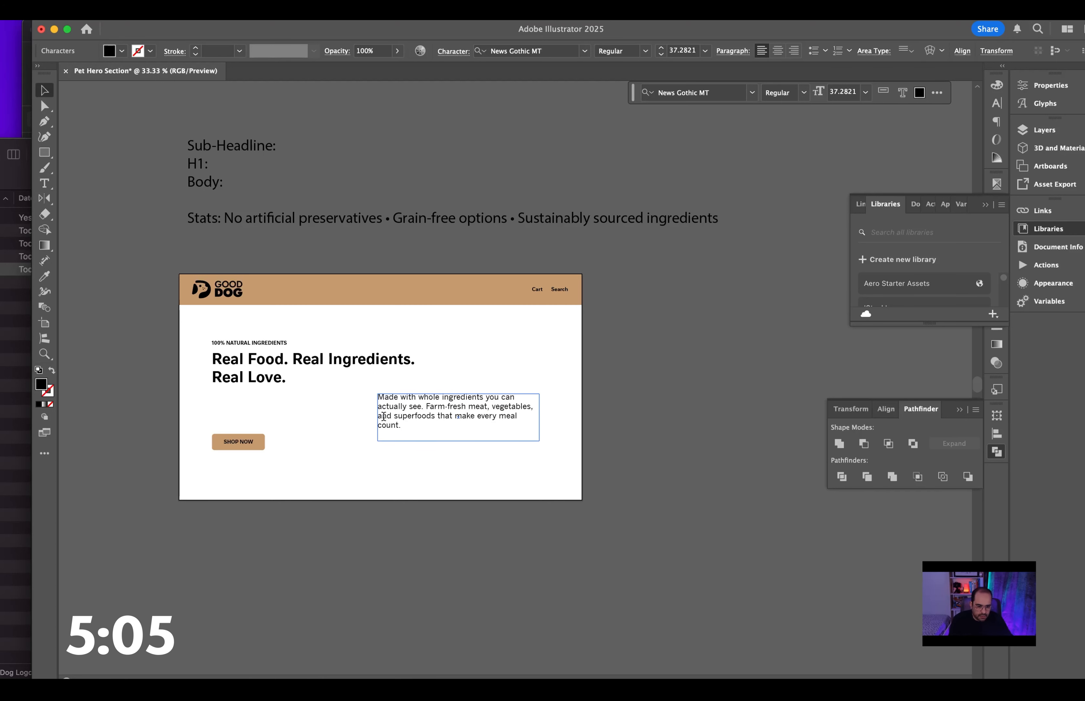
left_click_drag(538, 418, 548, 419)
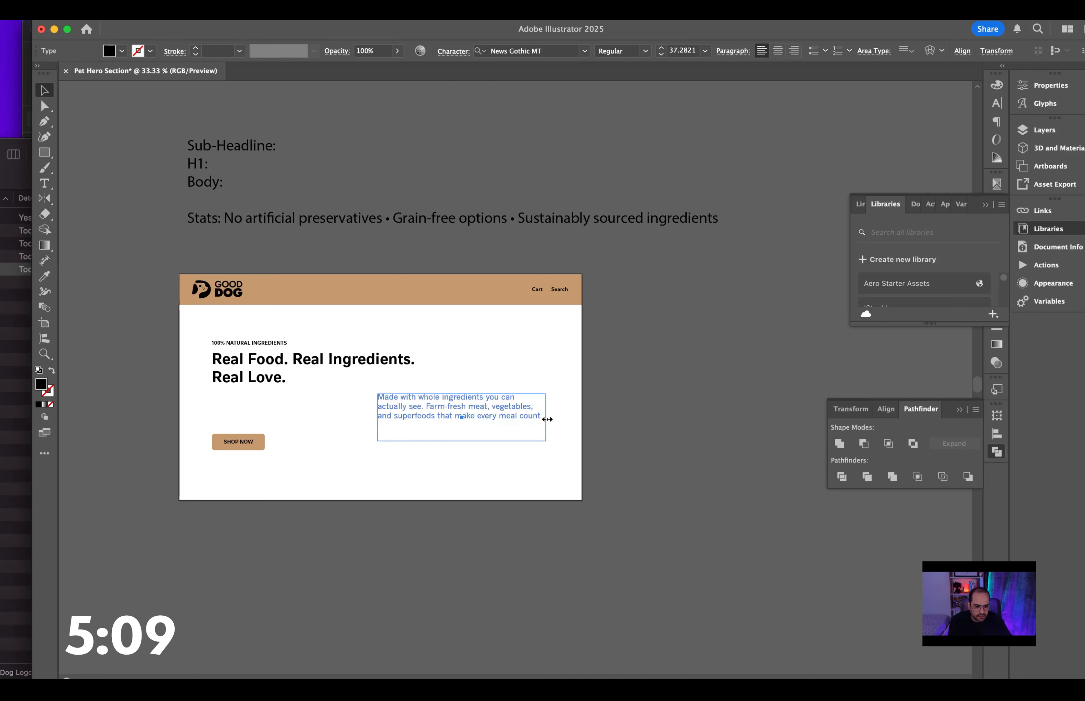
Place the shortened body copy frame beneath the headline's left edge and move the sub-headline and headline slightly up.
left_click_drag(461, 441, 296, 400)
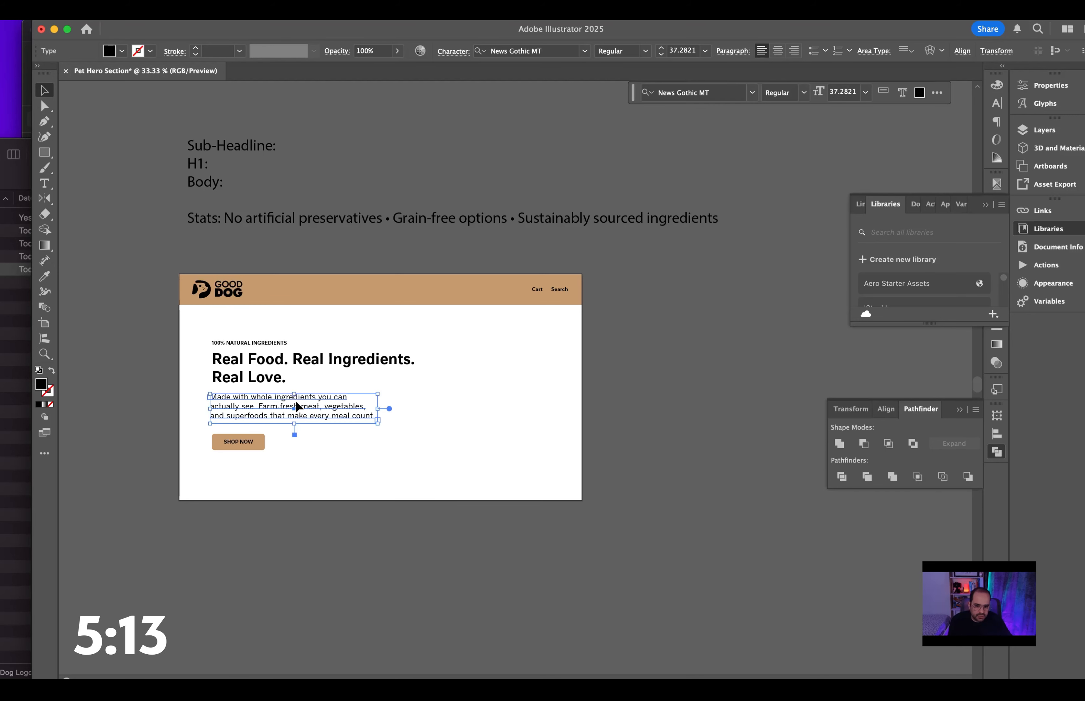
left_click_drag(276, 341, 275, 331)
left_click_drag(254, 375, 252, 368)
Switch to Finder and place Hero Image.png into the Illustrator document over the artboard's right part.
key("super+Tab")
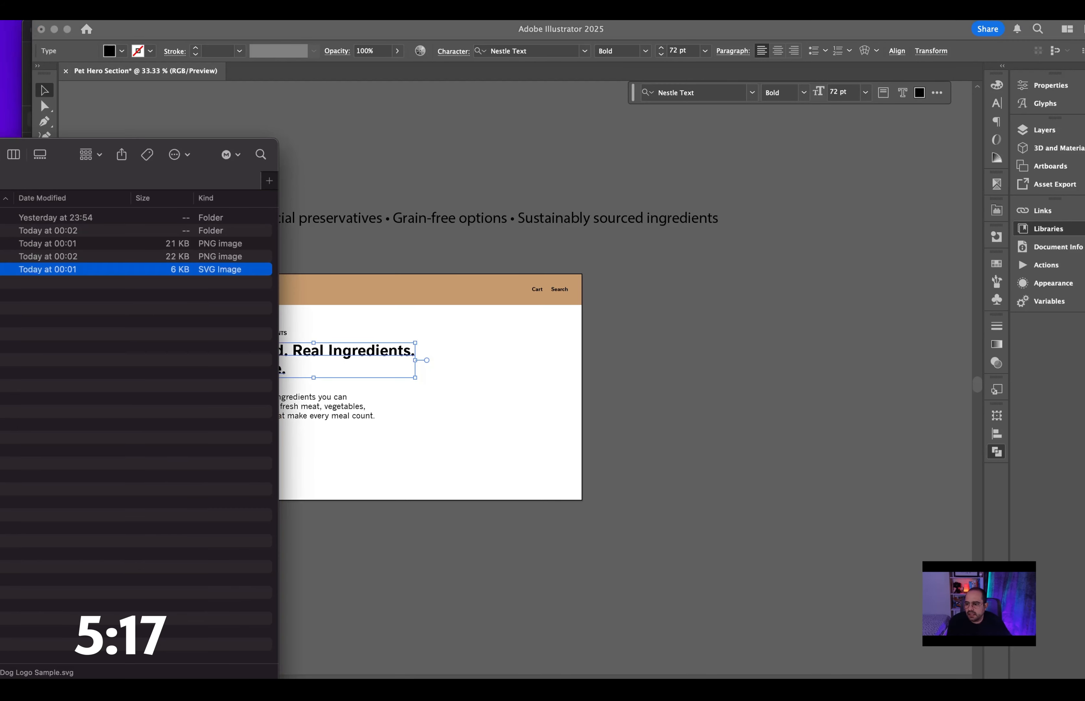
left_click(55, 230)
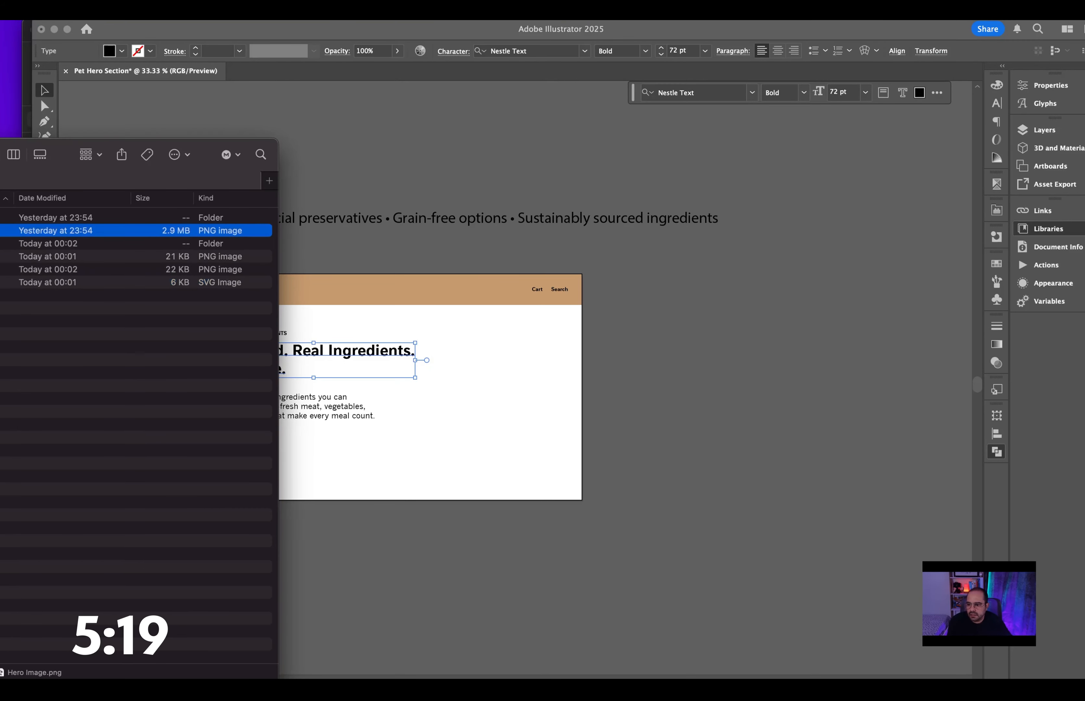
left_click_drag(56, 230, 424, 378)
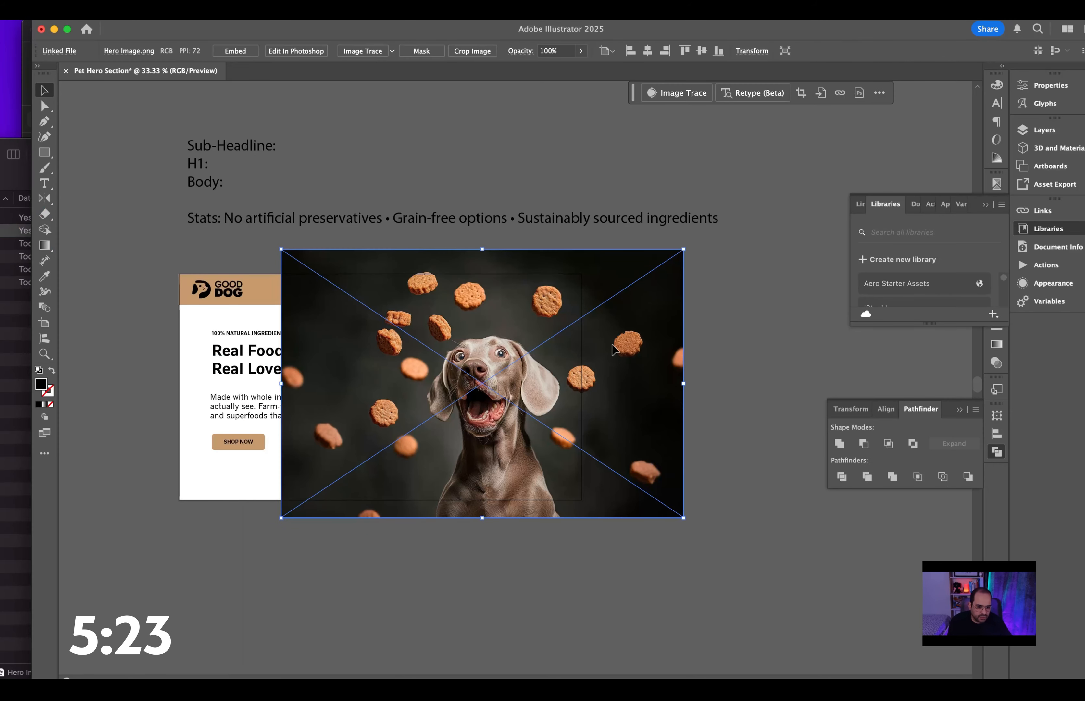
Scale the dog image down proportionally to fit between the header and the artboard's bottom edge, flush with the artboard's right edge.
left_click_drag(613, 343, 536, 404)
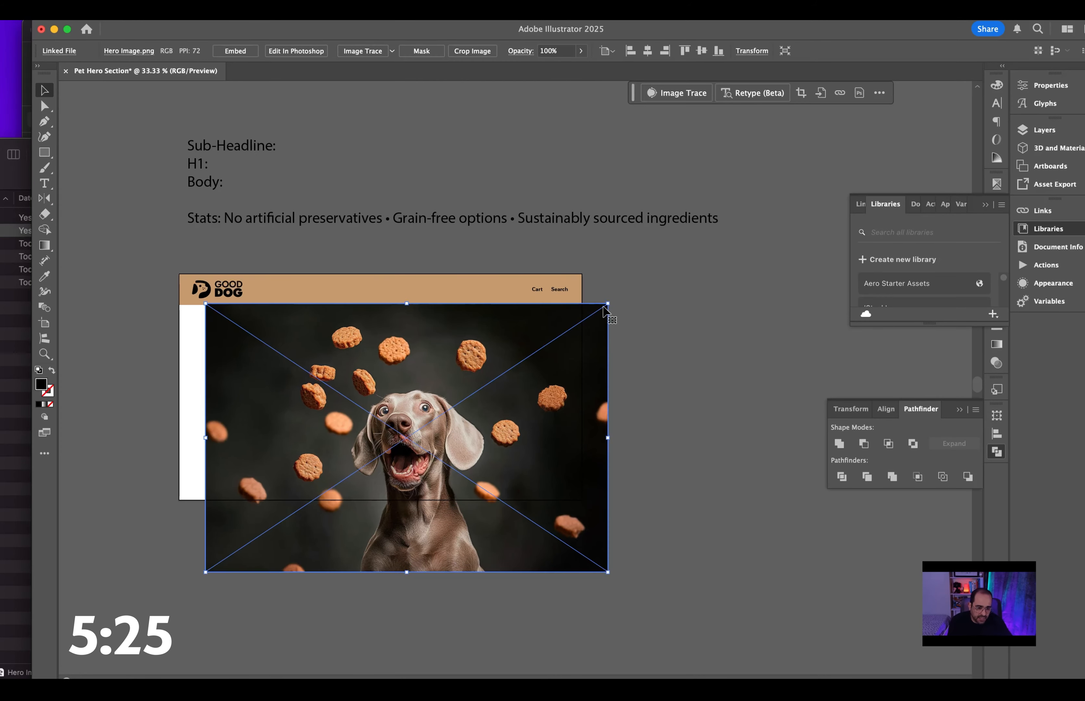
left_click_drag(608, 304, 462, 418)
left_click_drag(387, 480, 530, 366)
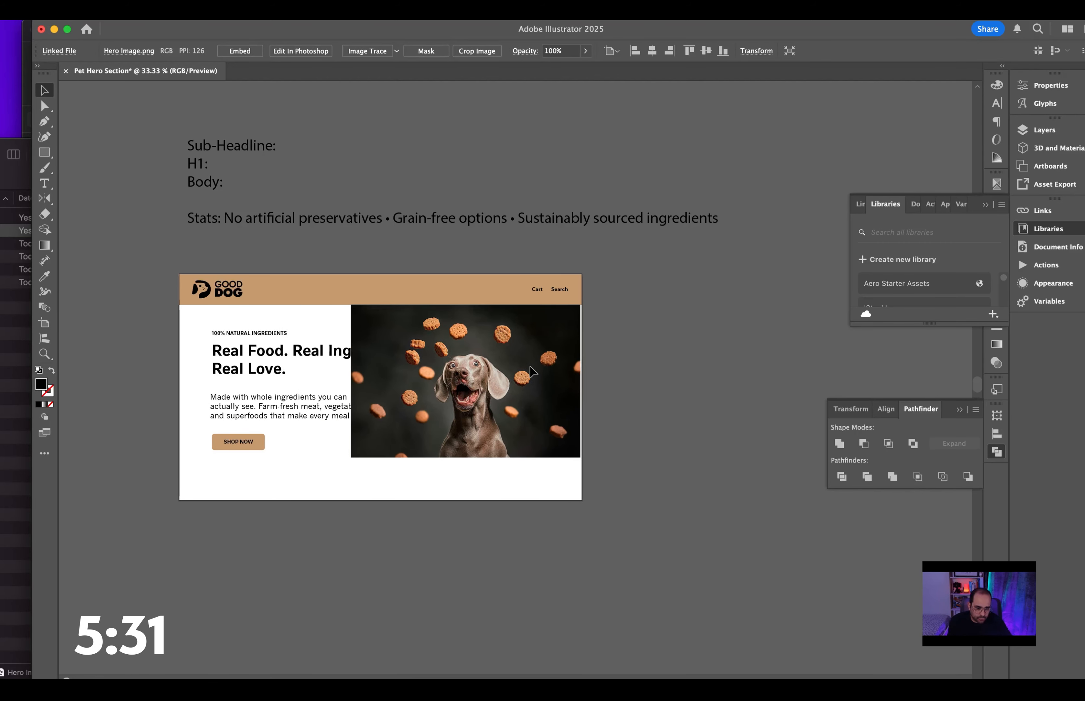
left_click(530, 366)
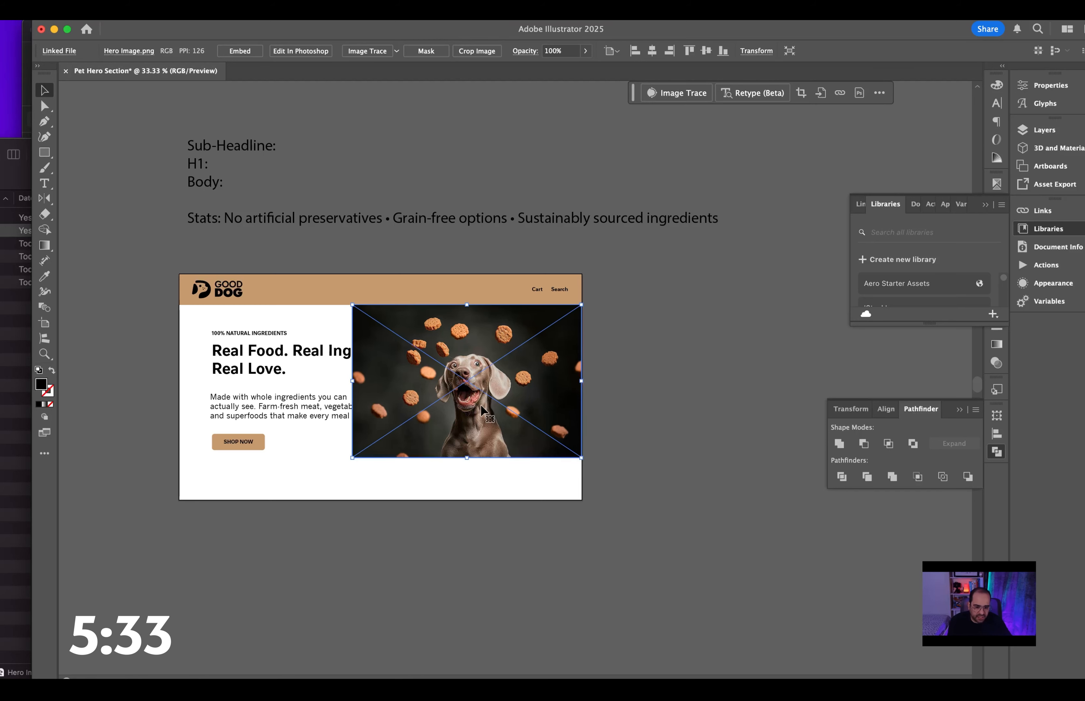
left_click_drag(352, 458, 282, 501)
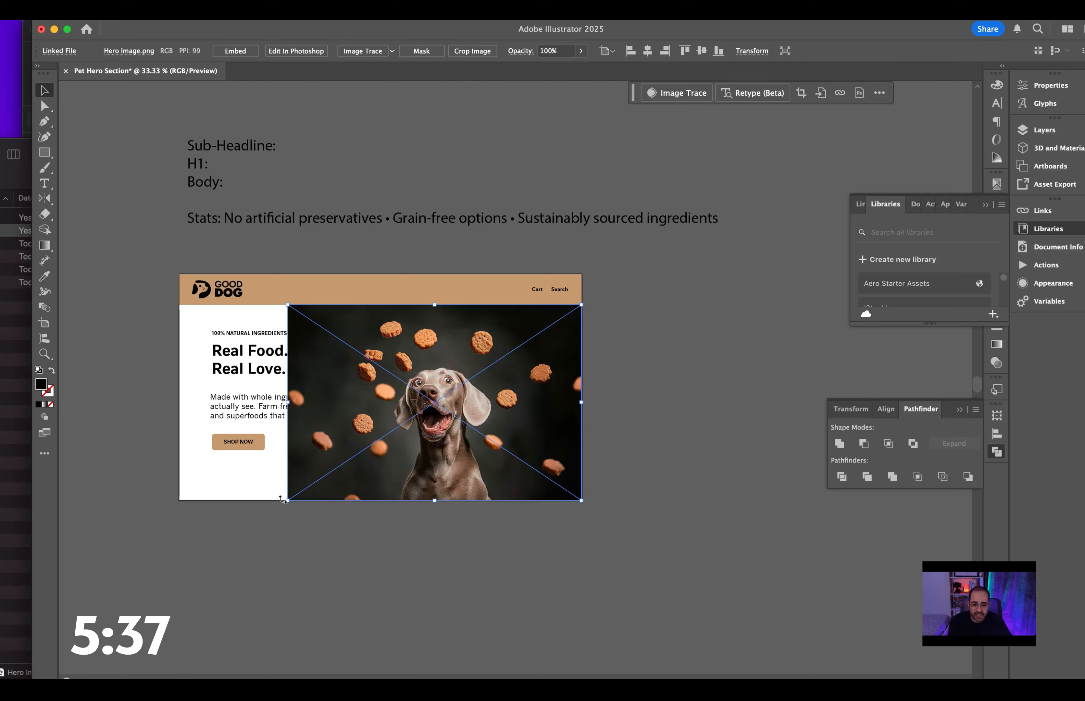
left_click(704, 362)
scroll(322, 394, "up", 3)
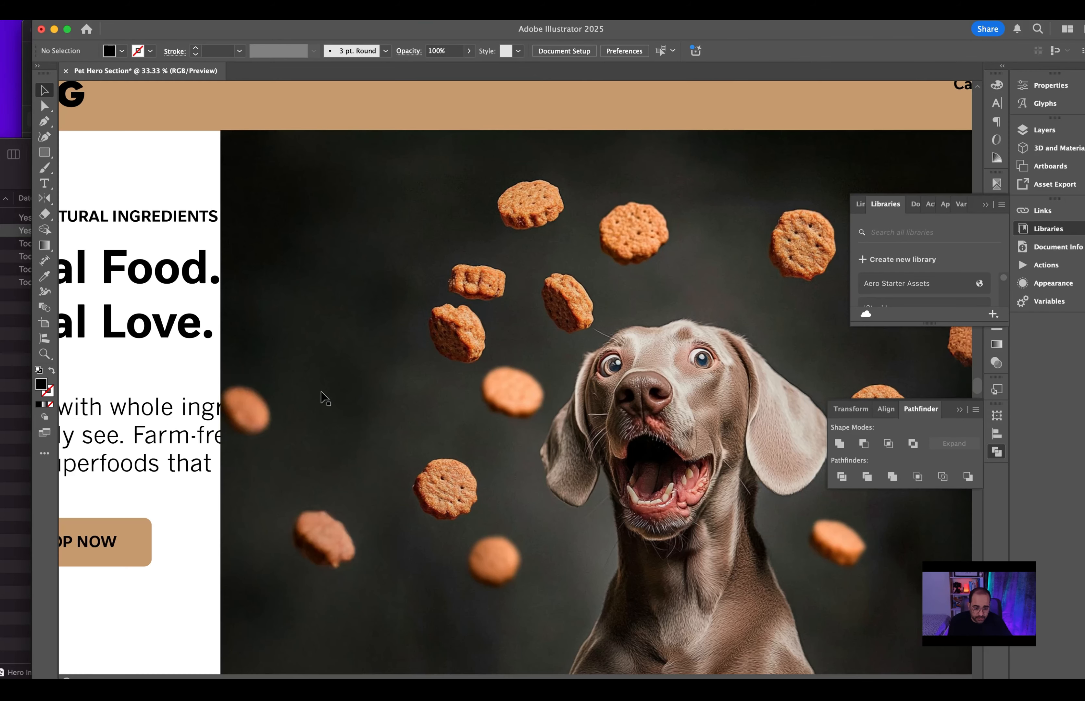
scroll(321, 393, "down", 1)
scroll(324, 398, "down", 2)
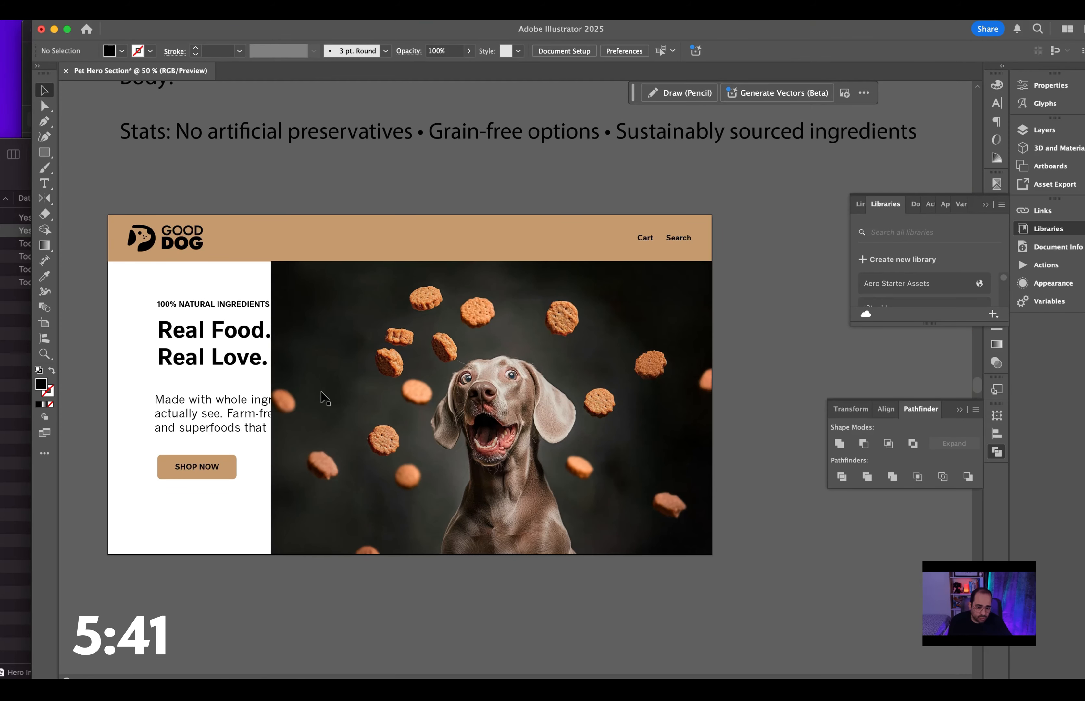
left_click(437, 372)
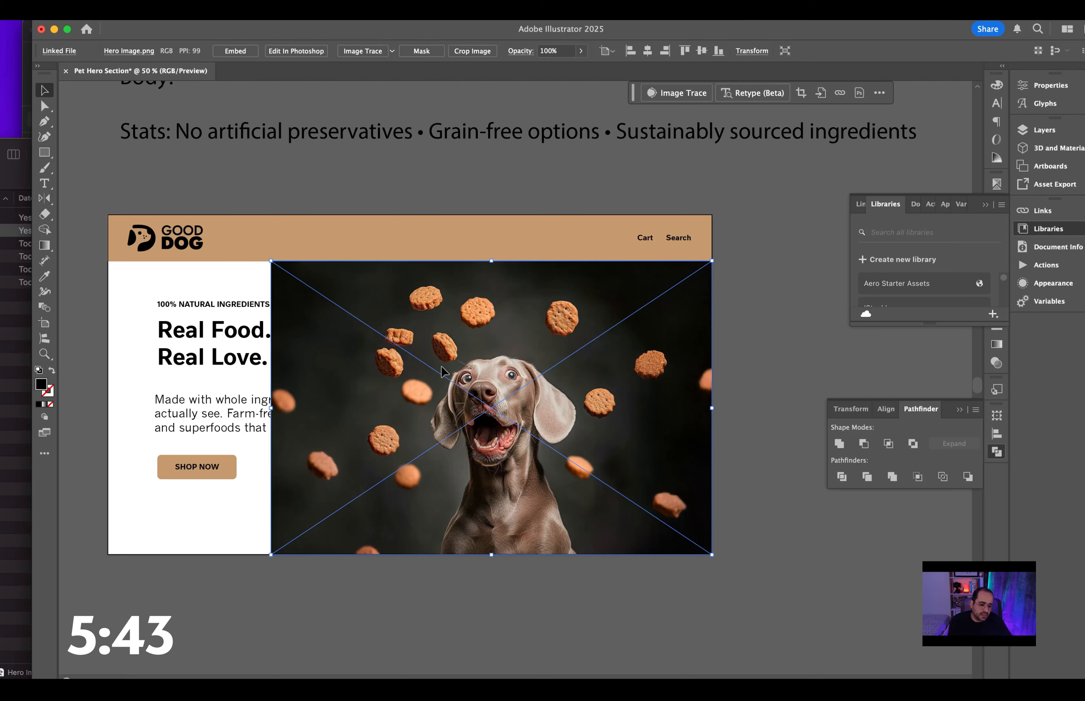
left_click_drag(441, 365, 507, 364)
key("super+z")
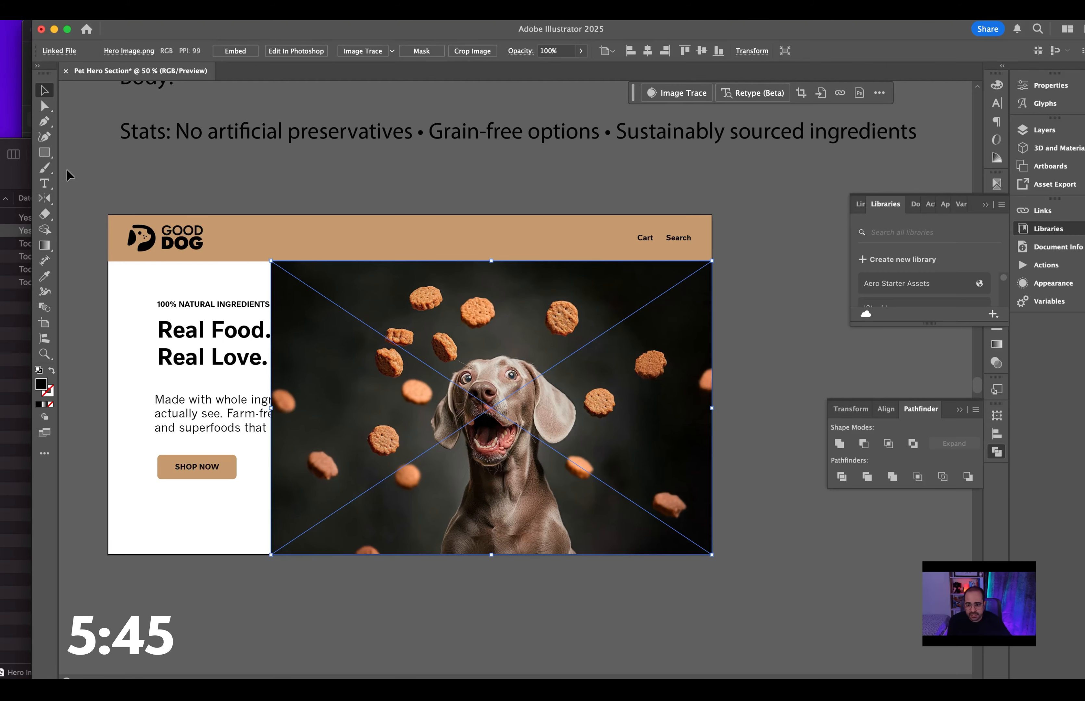
Draw a rectangle about 958 × 937 px over the hero's right half below the header and clip the dog image with it.
left_click(46, 153)
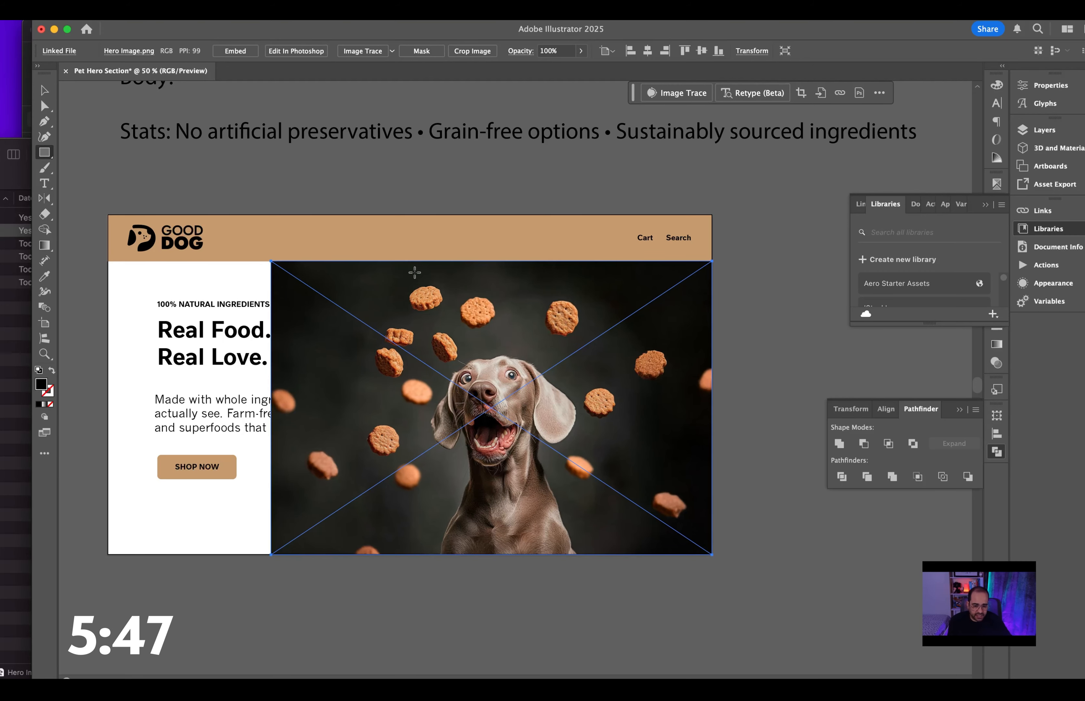
left_click_drag(411, 261, 710, 556)
key("v")
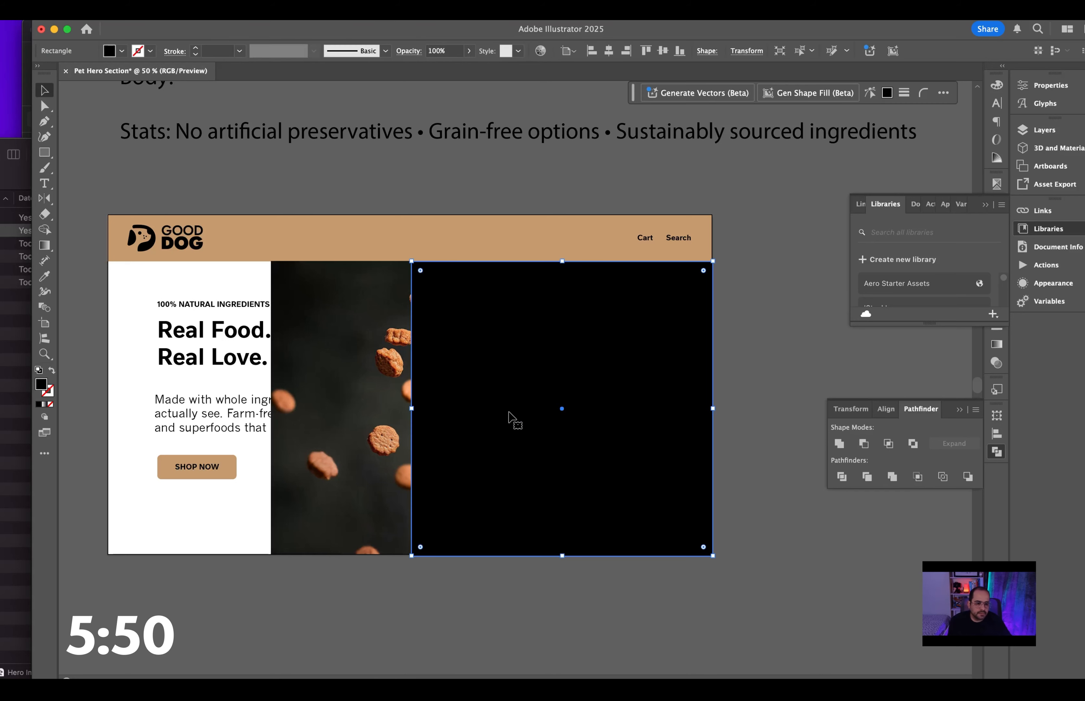
left_click(395, 403, "shift")
right_click(394, 402)
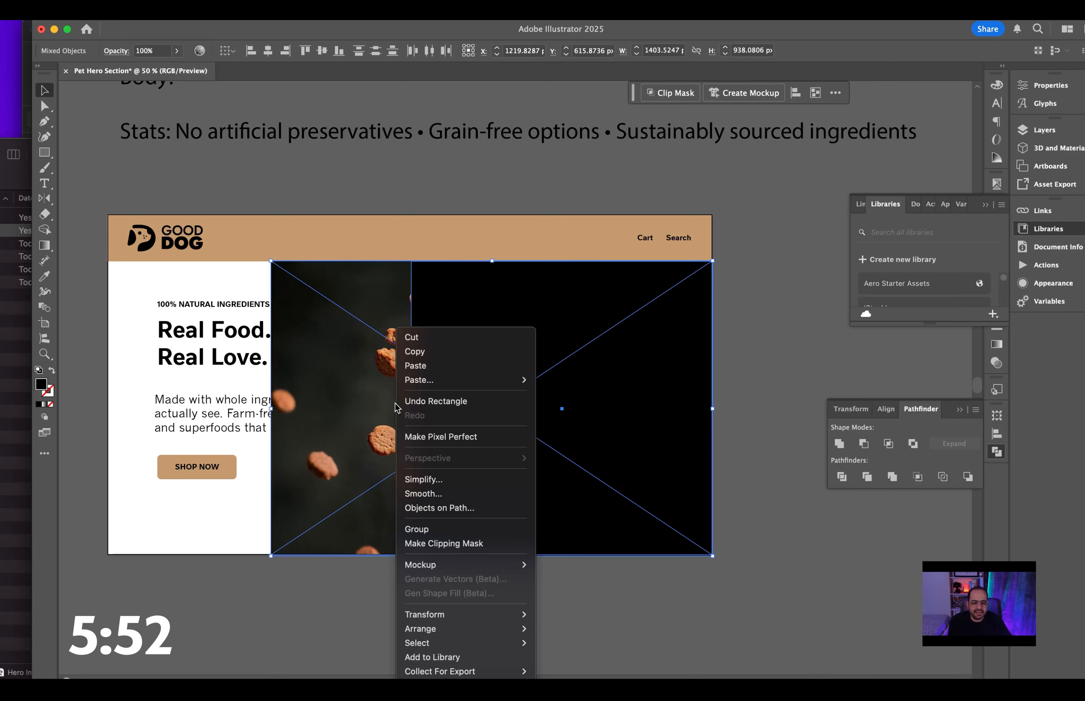
left_click(466, 544)
Move the dog image right inside its clipping mask so the dog sits near the middle of the visible area.
double_click(475, 394)
left_click_drag(476, 423, 546, 427)
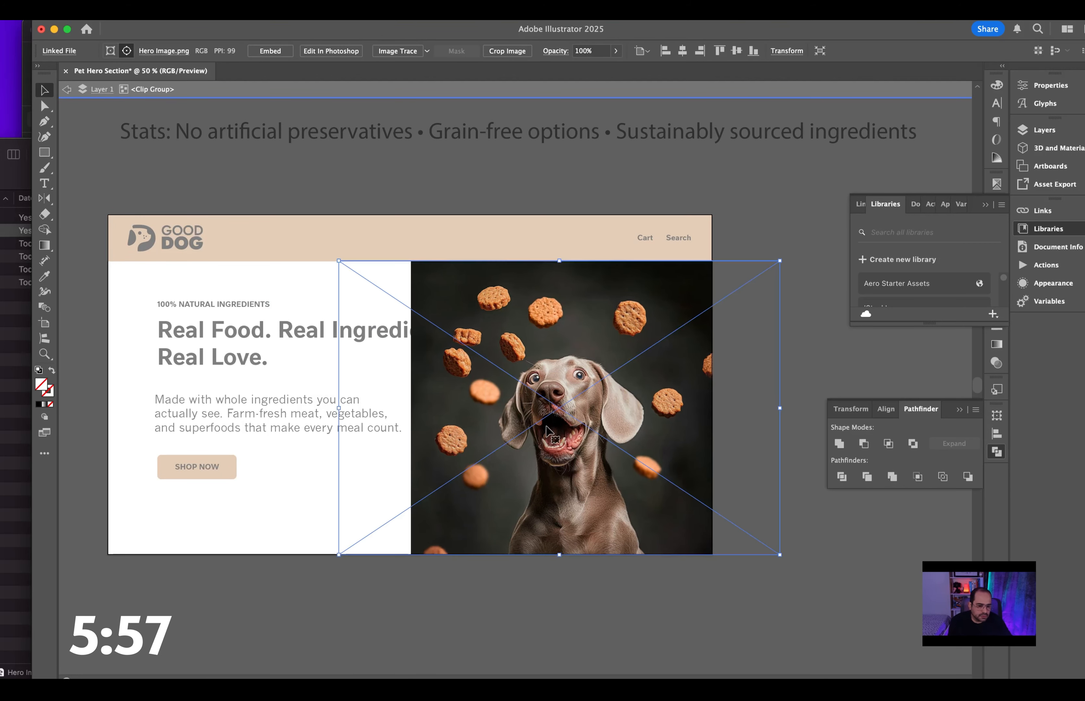
key("Escape")
left_click(797, 234)
Align the clipped dog image to the artboard's bottom and right edges.
left_click(593, 347)
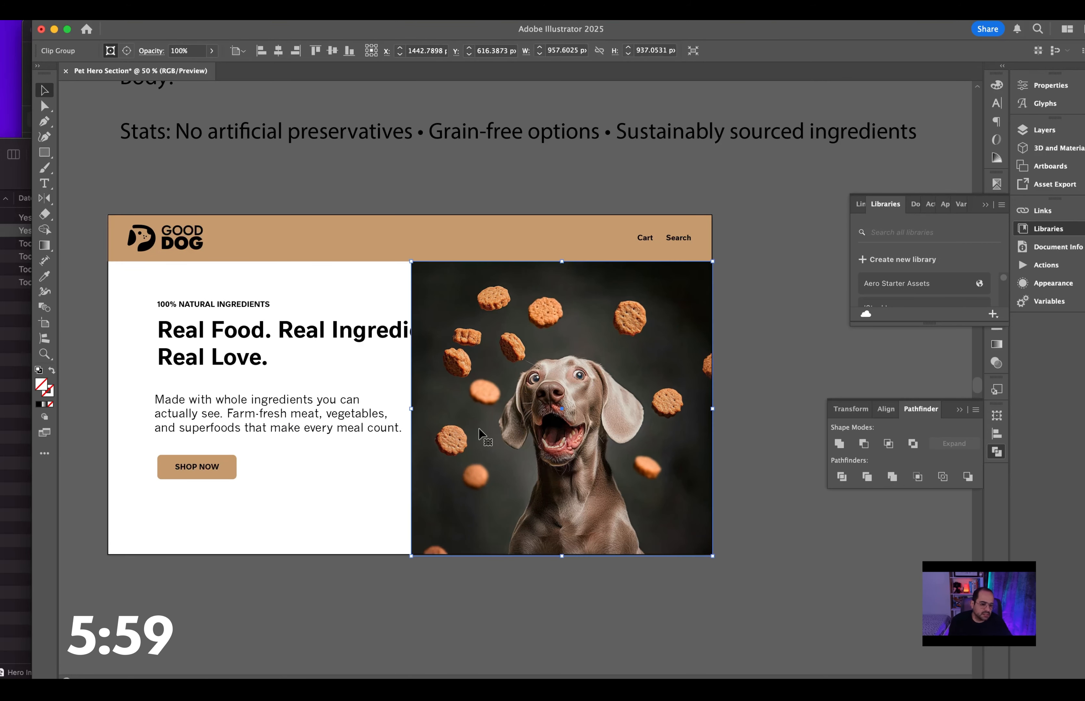
left_click(349, 50)
left_click(295, 50)
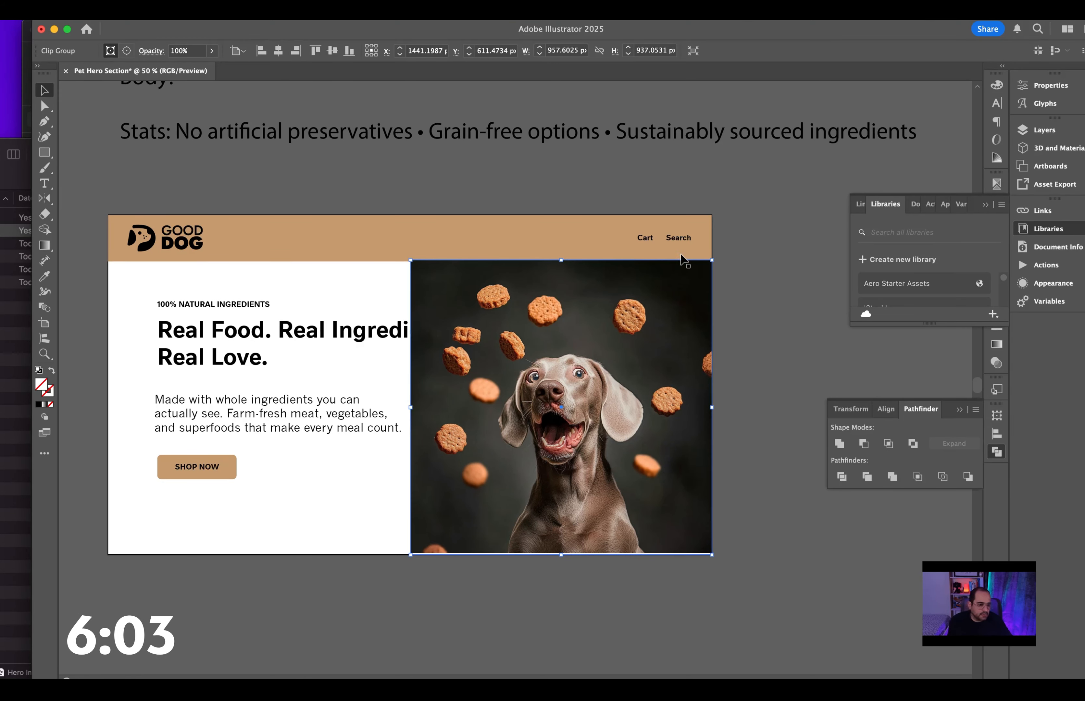
left_click(825, 324)
Enlarge the dog image slightly inside its clipping mask and nudge it further right in eight large increments.
double_click(626, 433)
left_click(627, 433)
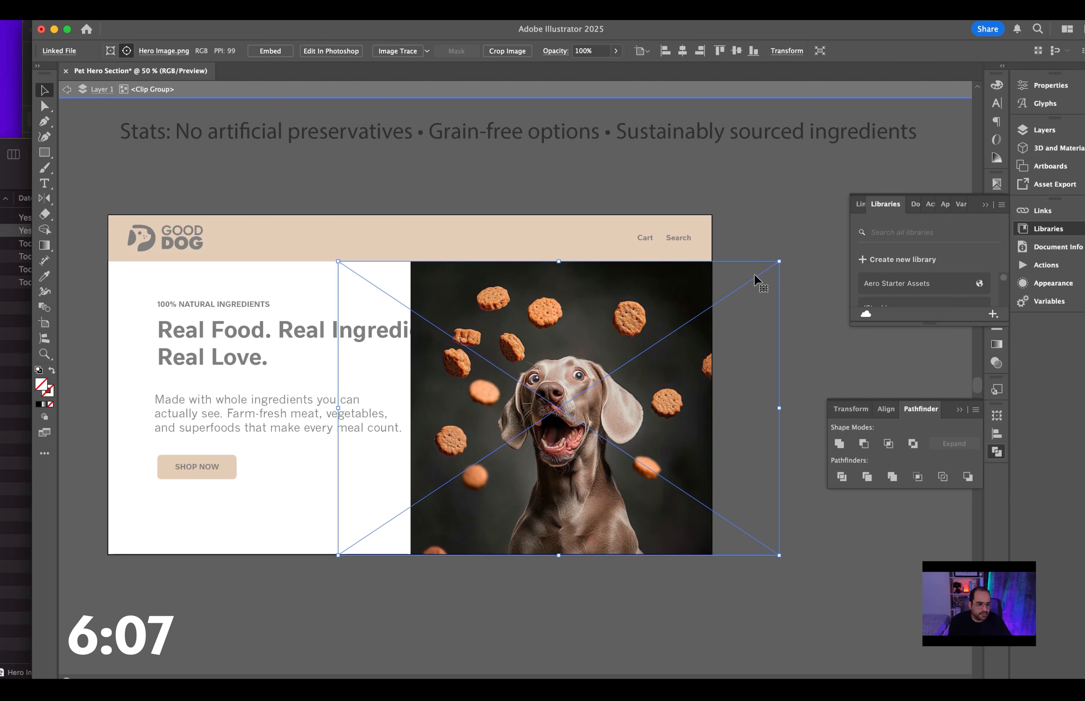
left_click_drag(779, 261, 789, 254)
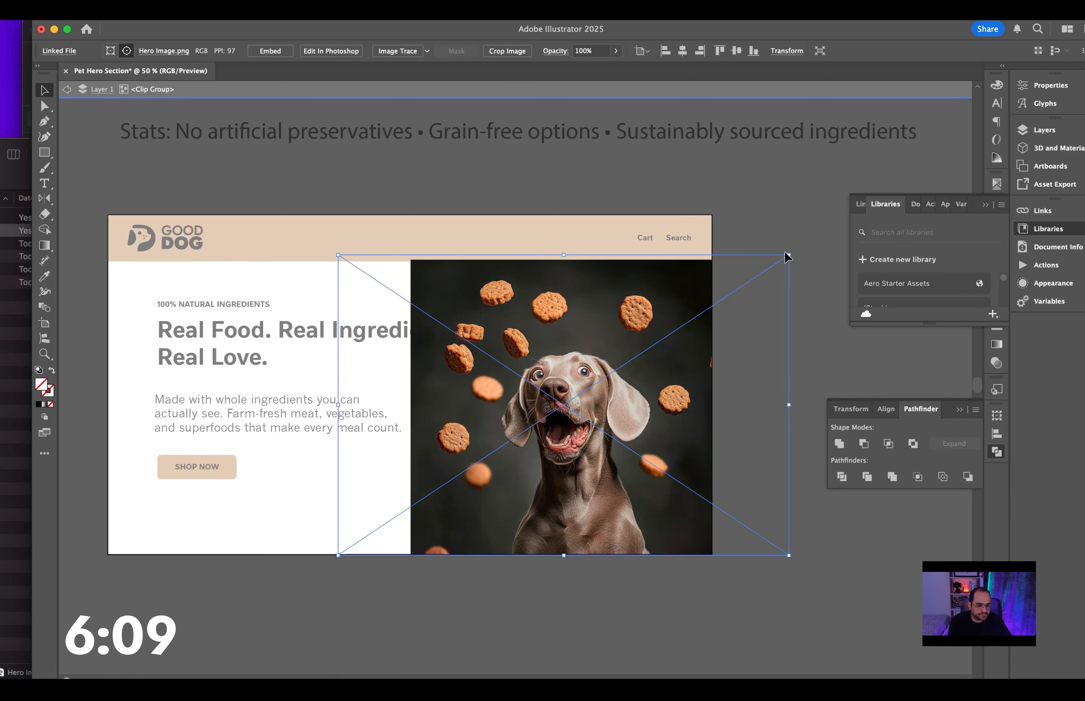
key("shift+Right")
key("shift+Right")
key("shift+Right")
key("shift+Right")
key("shift+Right")
key("shift+Right")
key("shift+Right")
key("shift+Right")
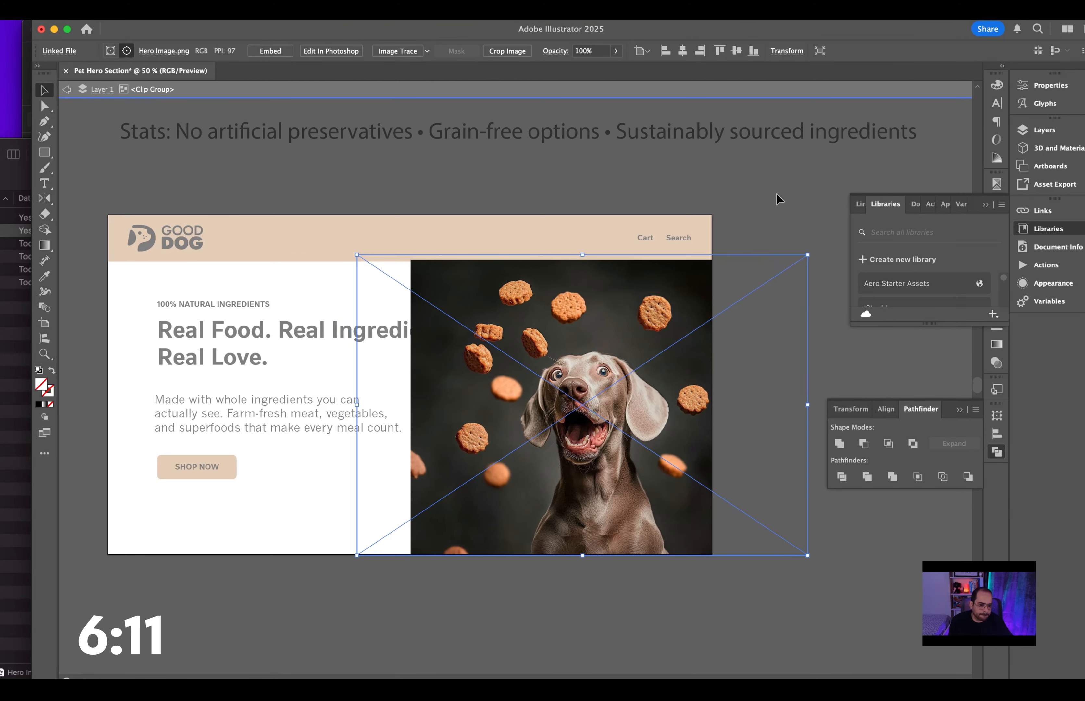
key("Escape")
left_click(773, 210)
Send the clipped dog image to the back, behind the headline text.
left_click(458, 368)
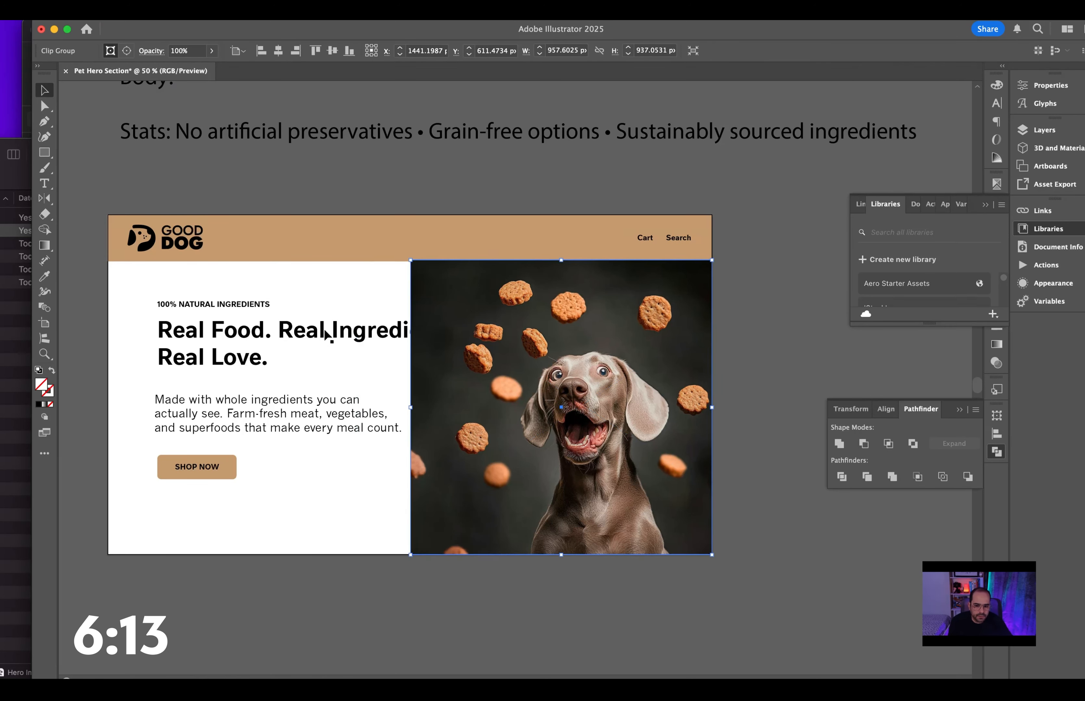
left_click(341, 282)
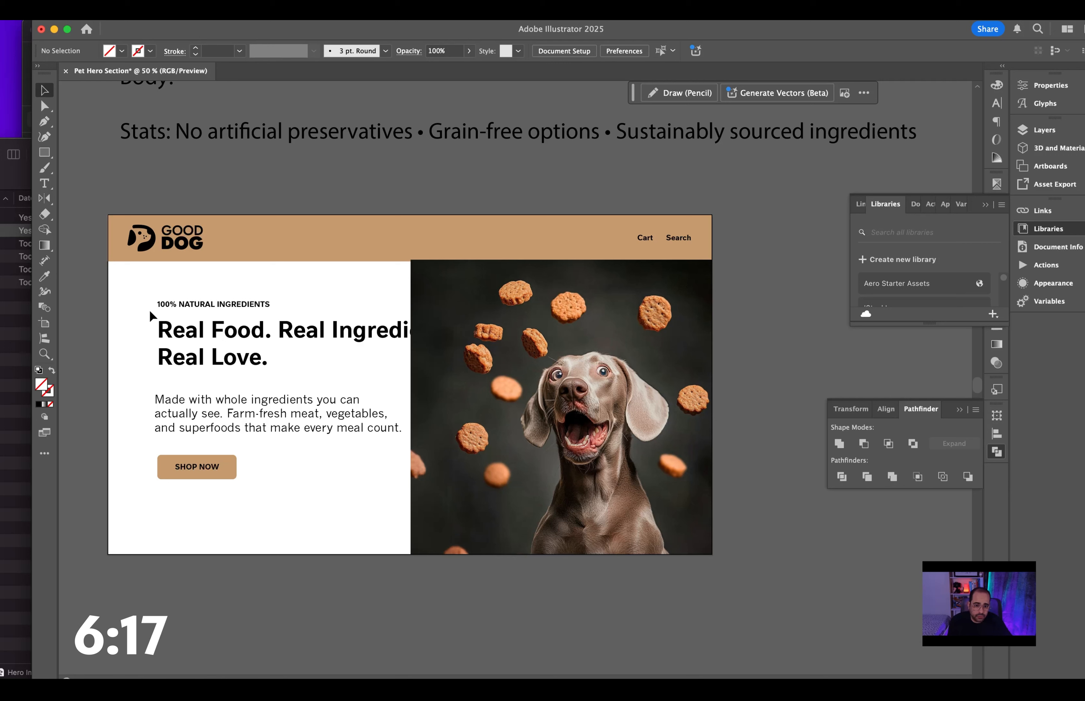
left_click(46, 155)
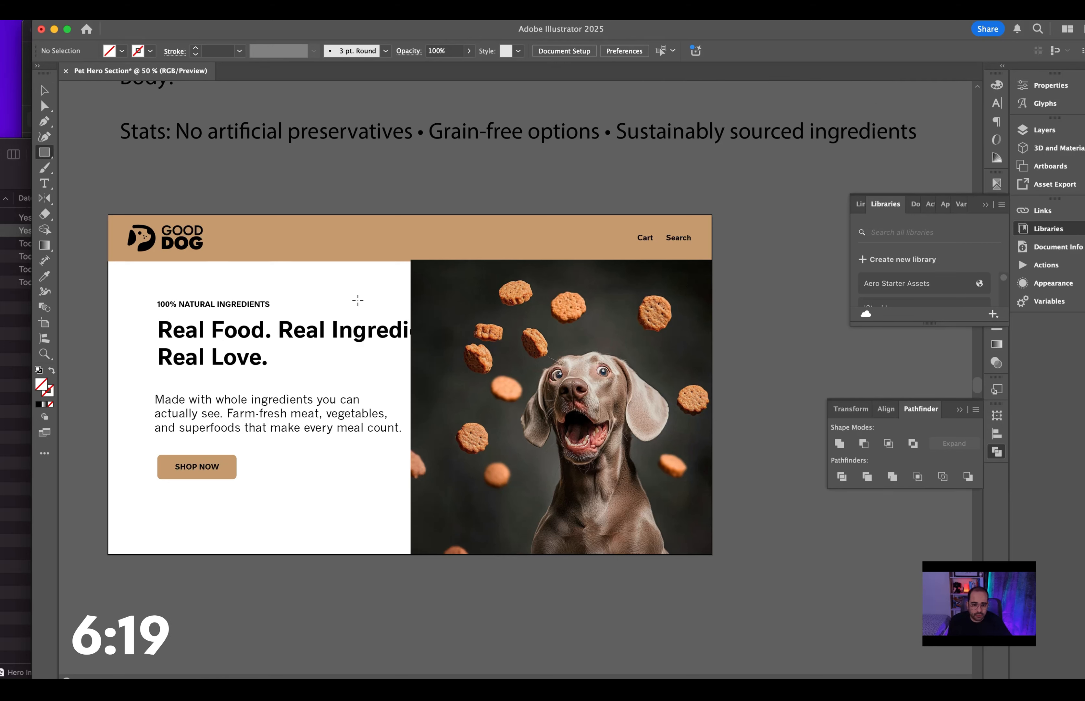
key("v")
left_click(447, 301)
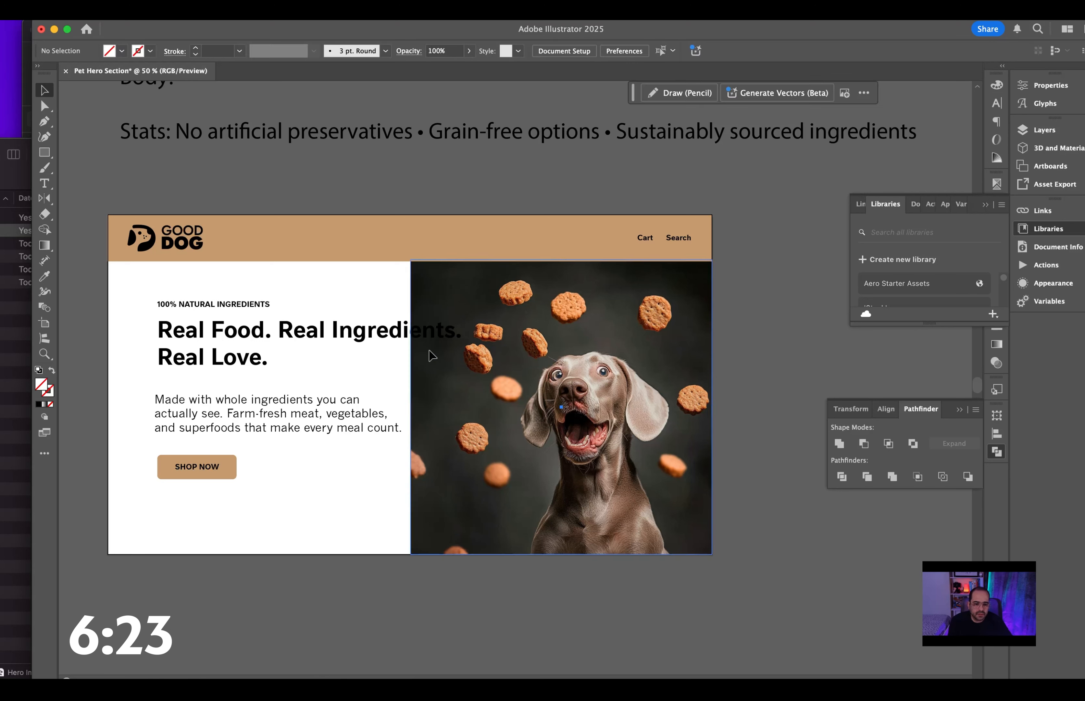
Draw a rectangle behind the hero copy and image, from the artboard's left edge, filled with the dark background color sampled from the image.
left_click(49, 158)
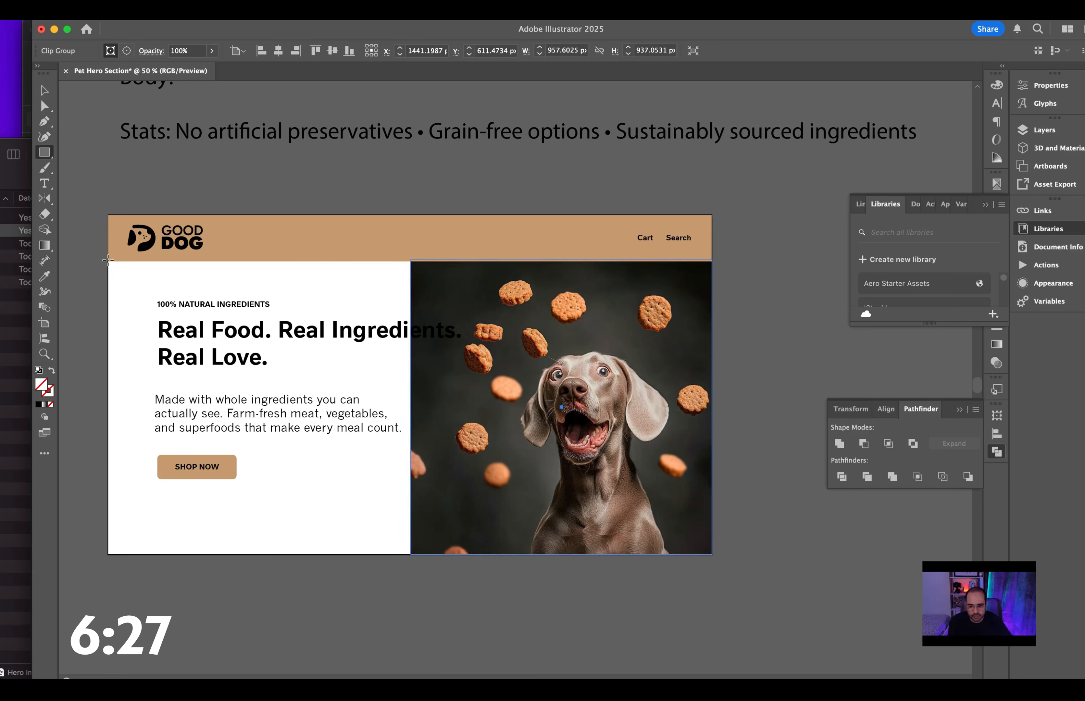
left_click_drag(109, 262, 450, 555)
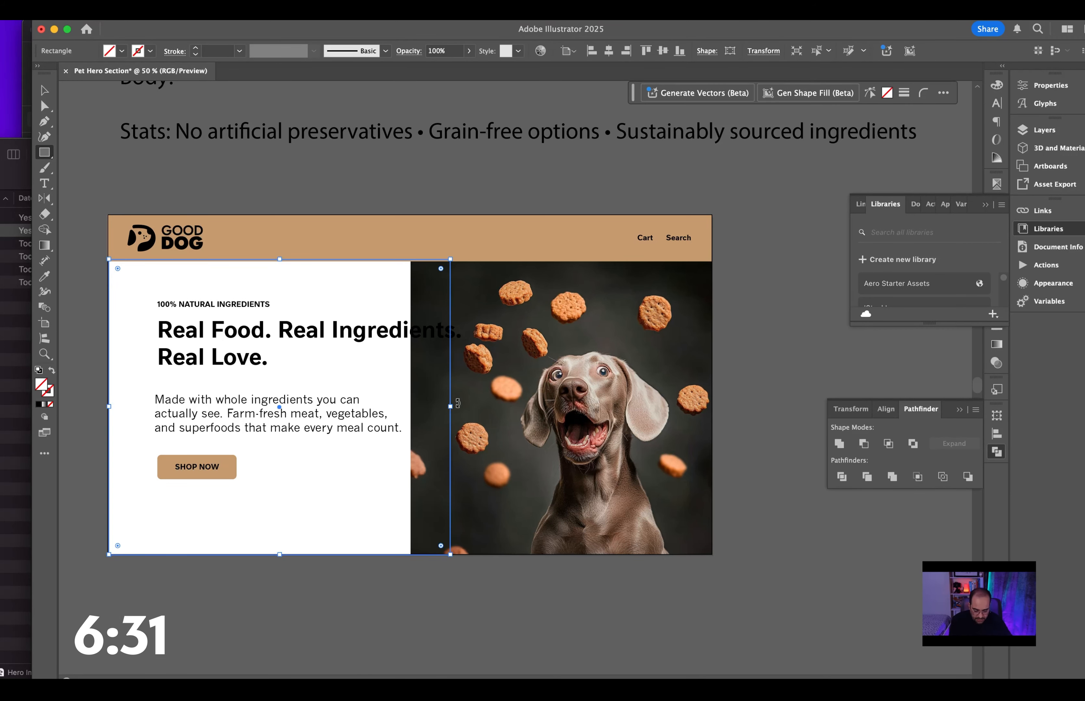
key("i")
left_click(479, 288)
key("v")
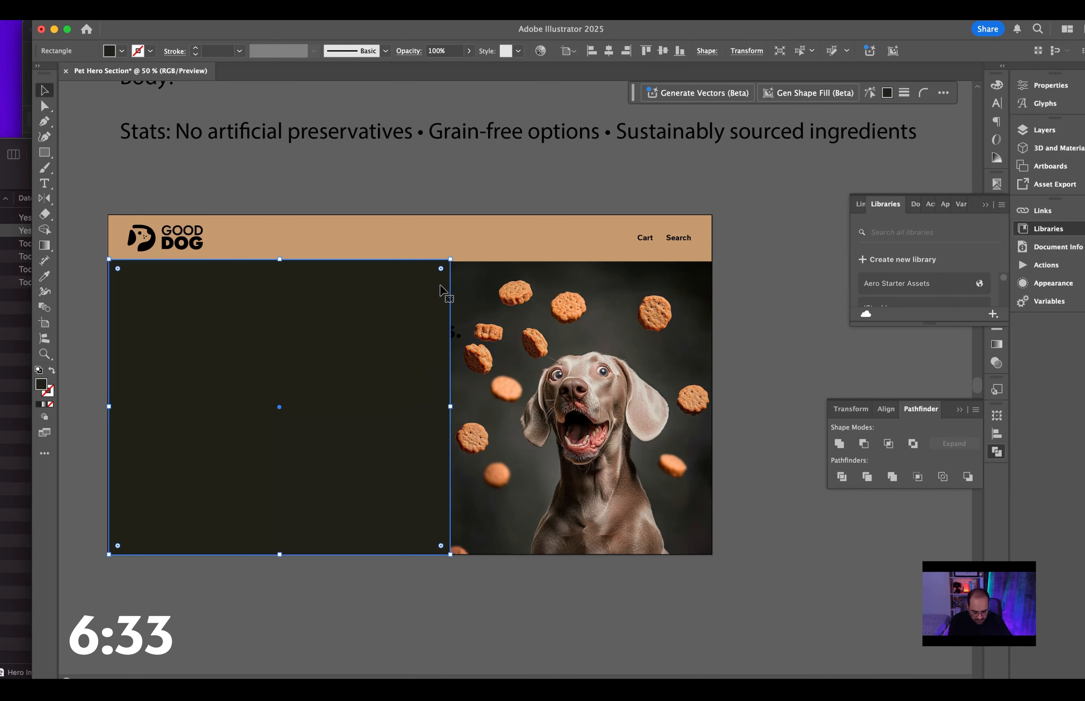
left_click(729, 311)
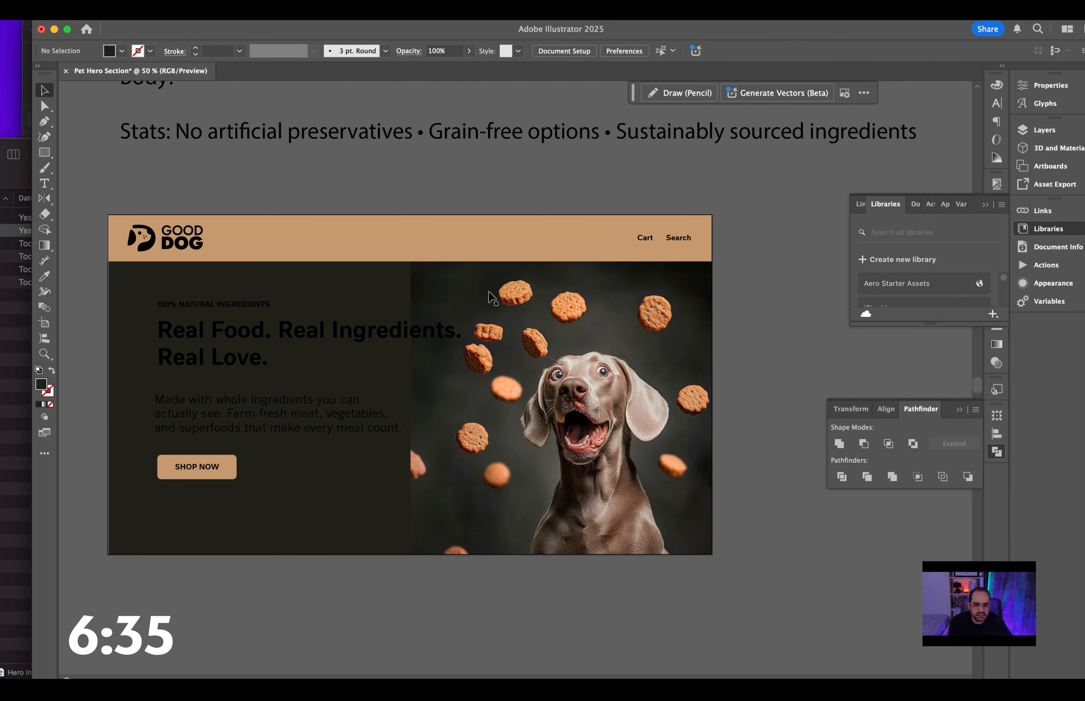
Set the fill of the headline, body copy and sub-headline to white (FFFFFF).
left_click(303, 333)
left_click(207, 416, "shift")
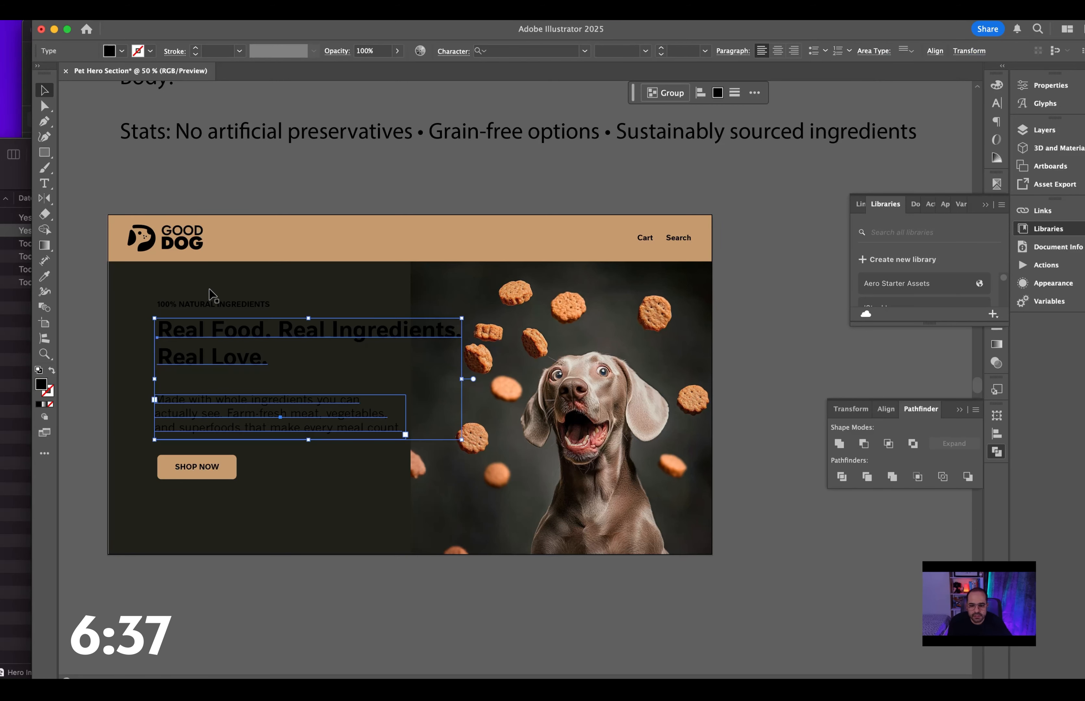
left_click(211, 307, "shift")
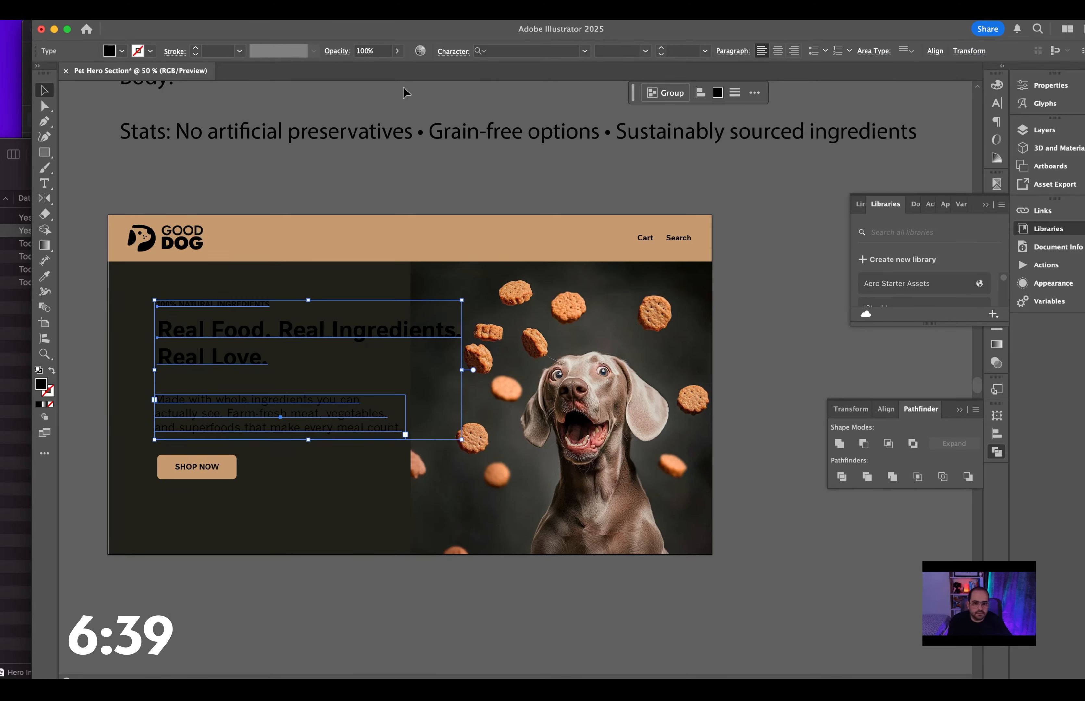
double_click(41, 385)
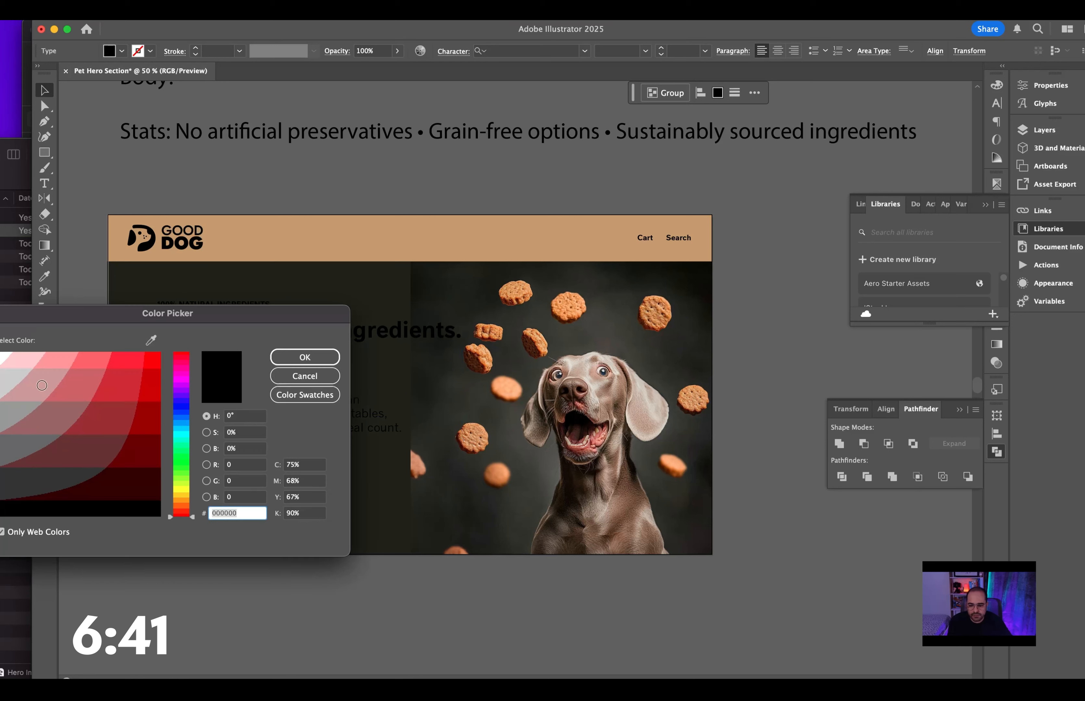
left_click(2, 355)
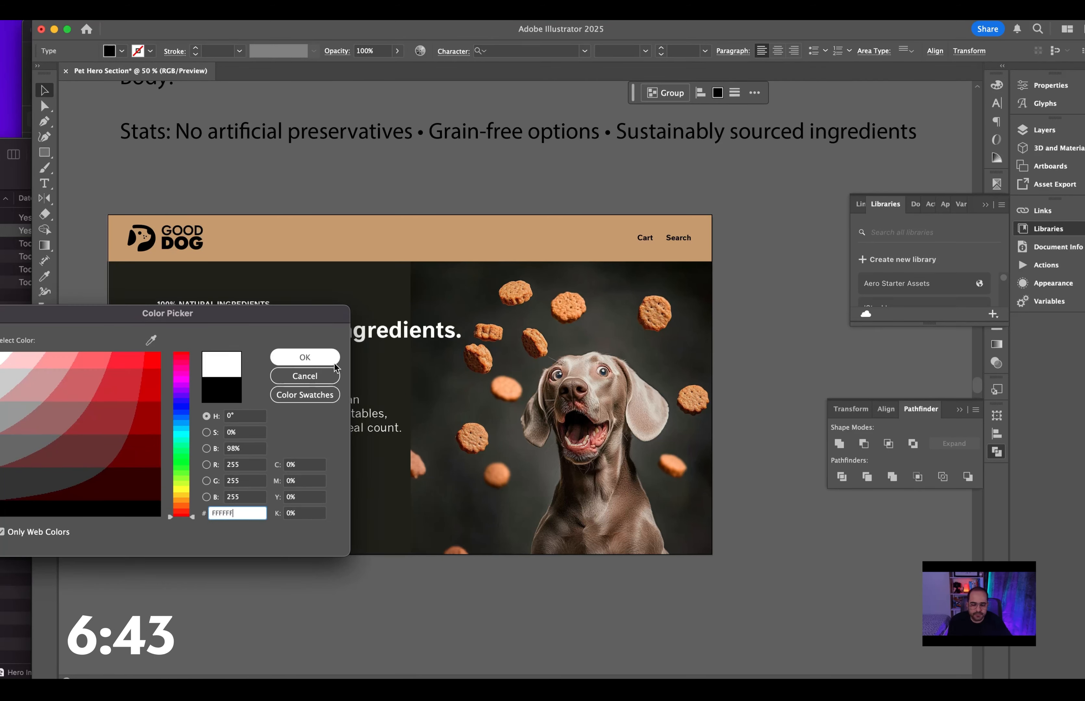
left_click(325, 357)
Replace the space before "Real Ingredients." with a line break so the headline runs over three lines.
double_click(303, 334)
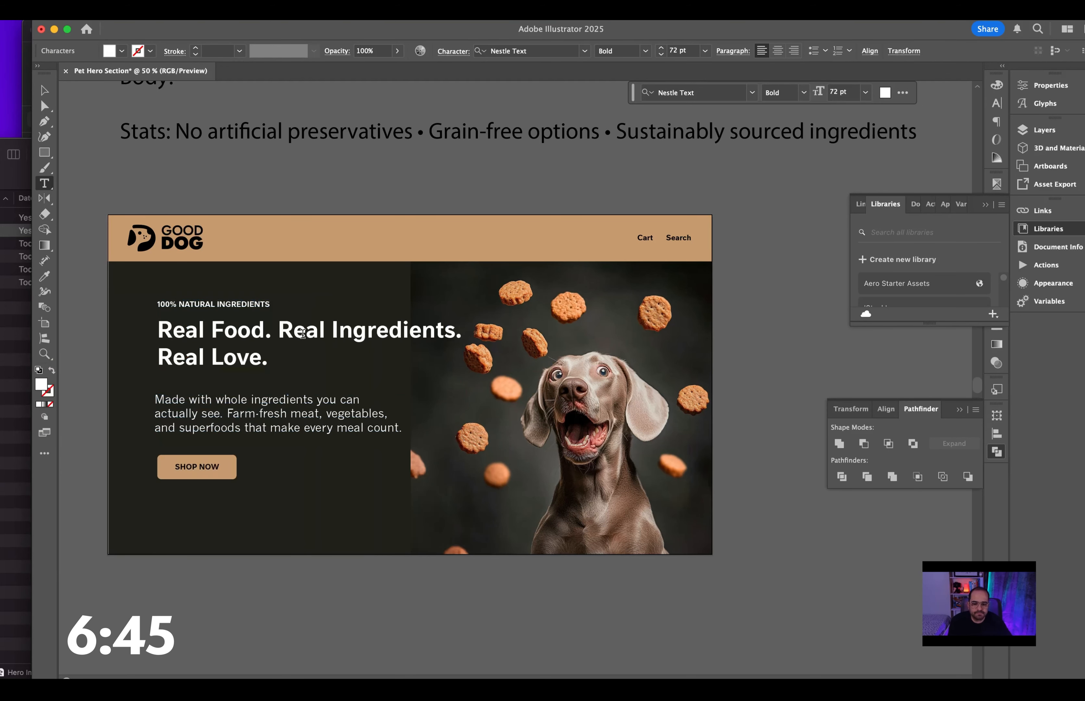
key("BackSpace")
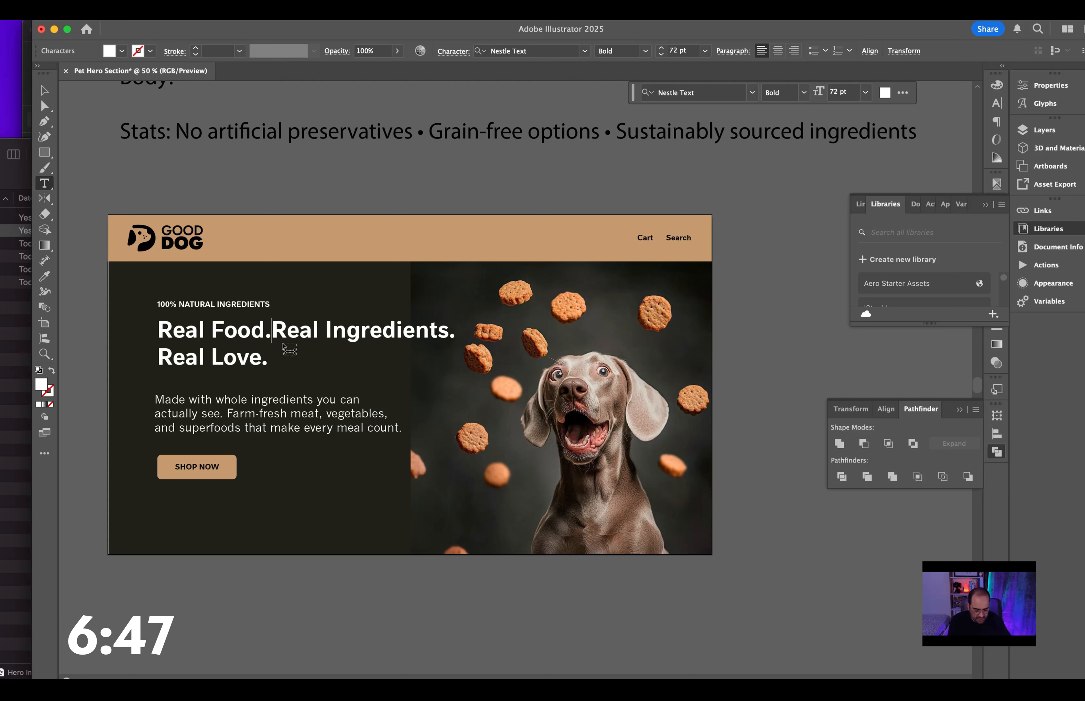
key("Return")
key("Escape")
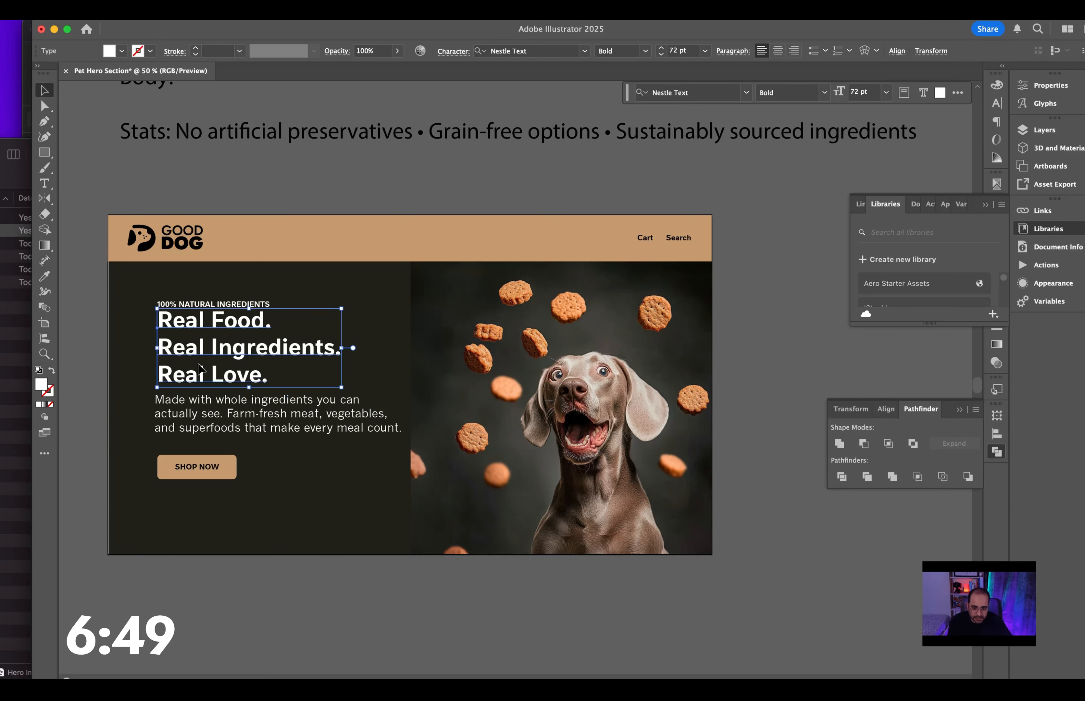
Align the left edges of the sub-headline, headline, body copy and SHOP NOW button.
left_click(200, 417)
left_click(122, 302)
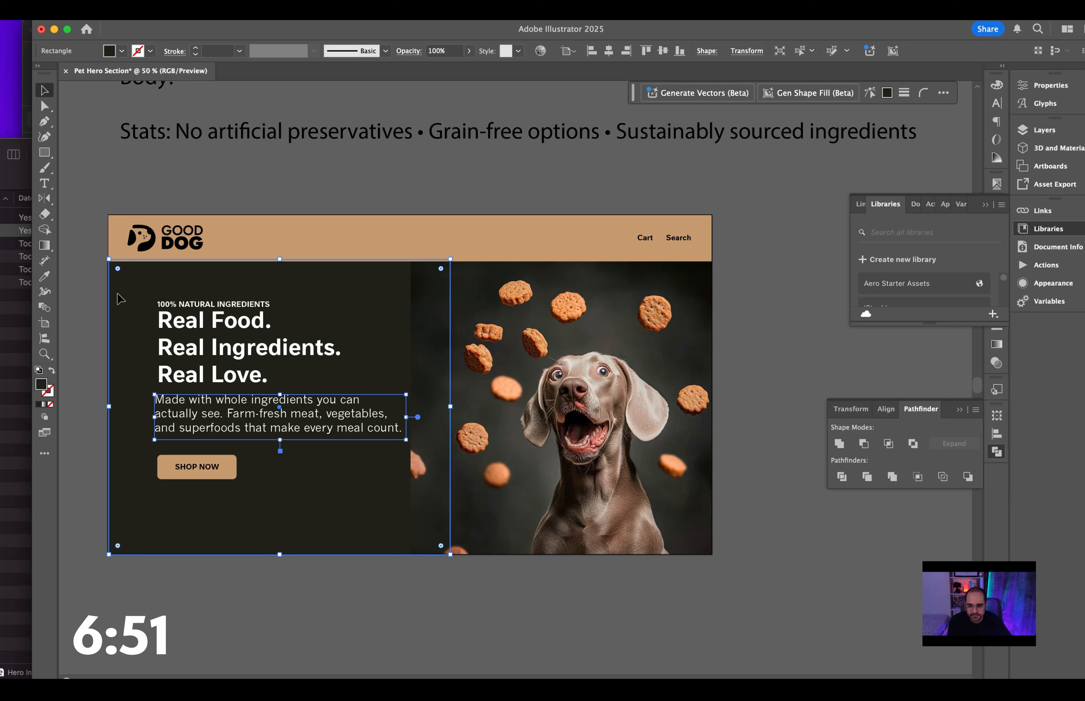
left_click_drag(97, 288, 241, 513)
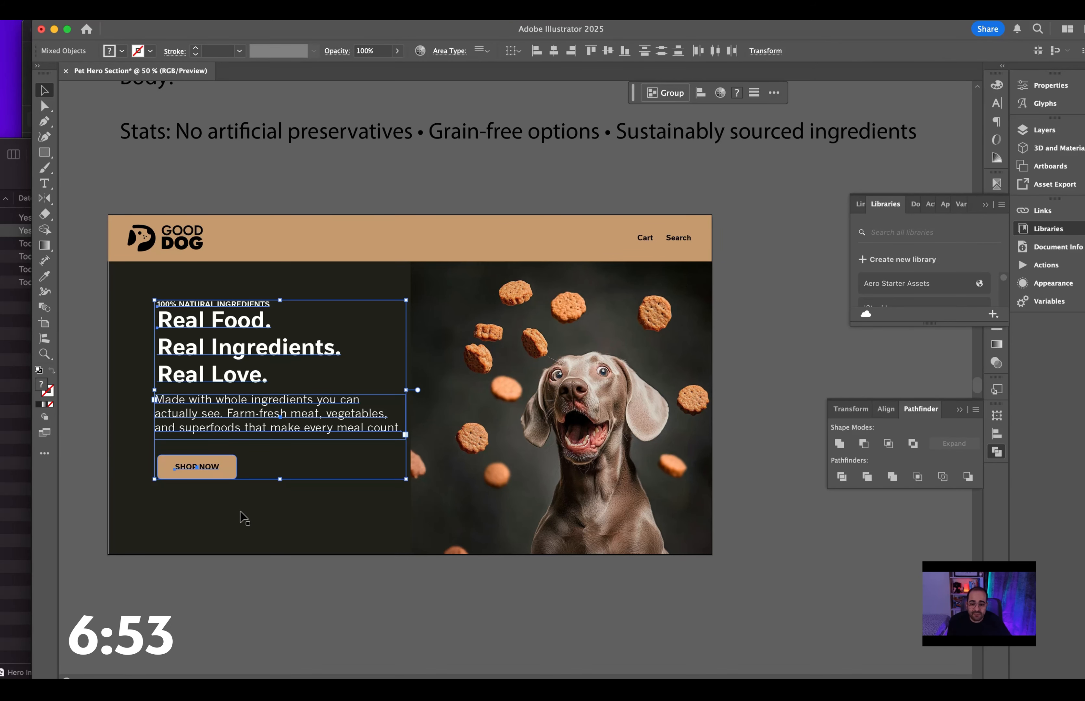
left_click(531, 48)
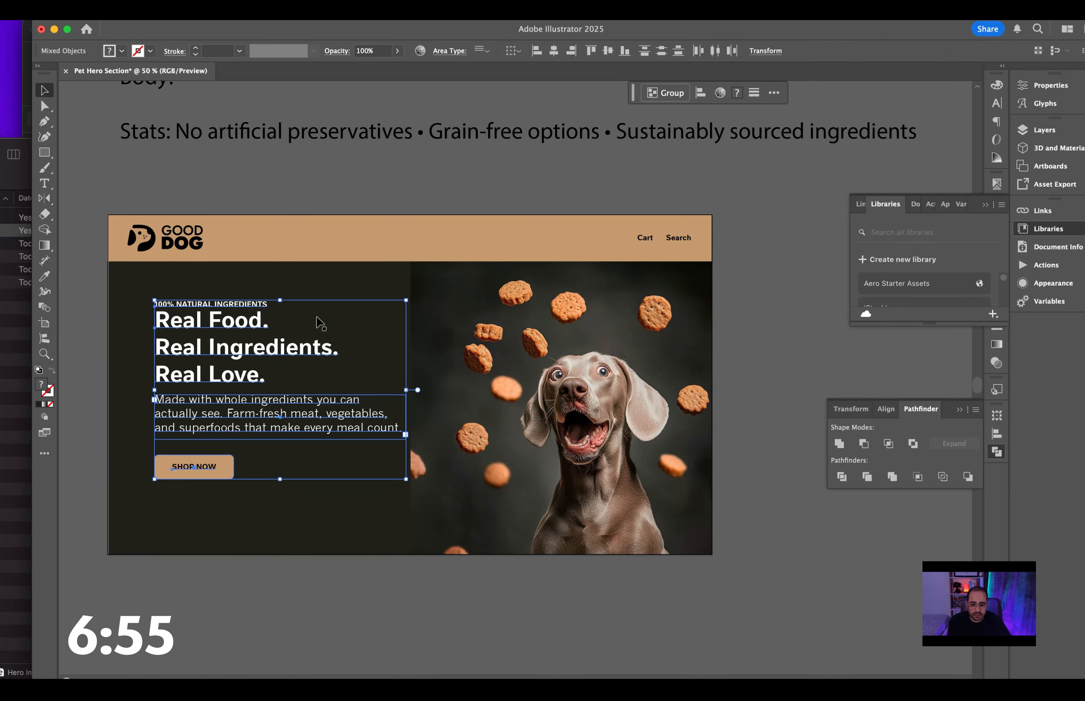
Move the hero copy and SHOP NOW button slightly down and toward the artboard's left edge, and nudge the body copy closer to the headline.
mouse_move(254, 335)
left_mouse_down()
mouse_move(232, 336)
mouse_move(243, 347)
left_mouse_up()
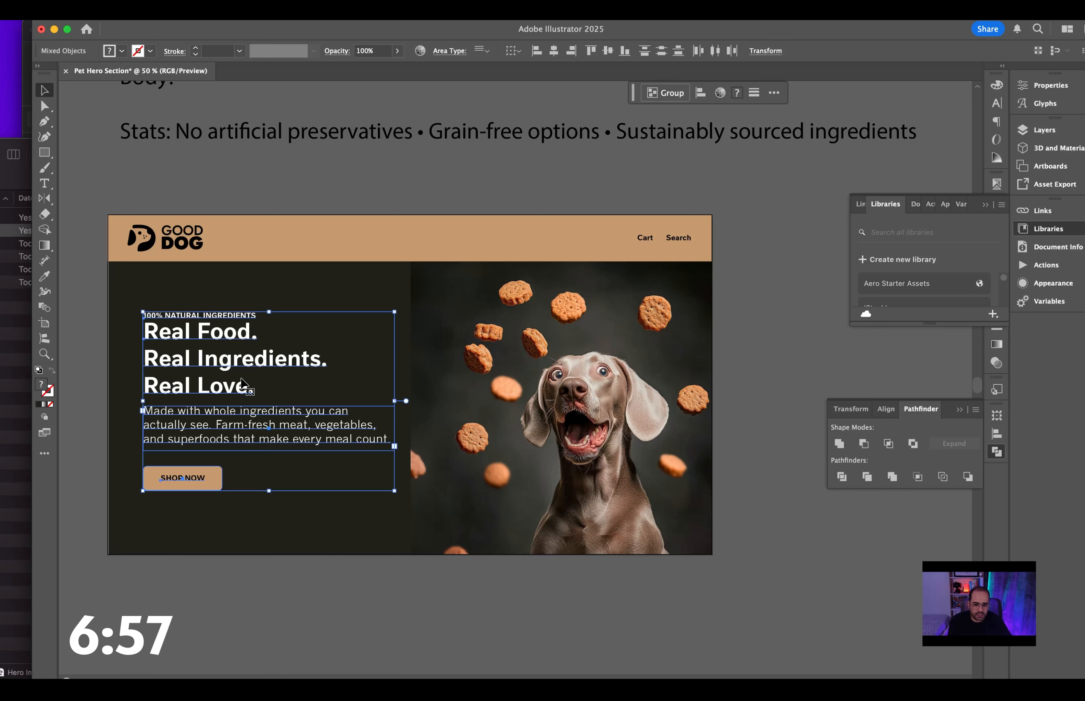
left_click(100, 348)
left_click_drag(221, 426, 221, 421)
Set the body copy's font size to 24 pt.
left_click(672, 54)
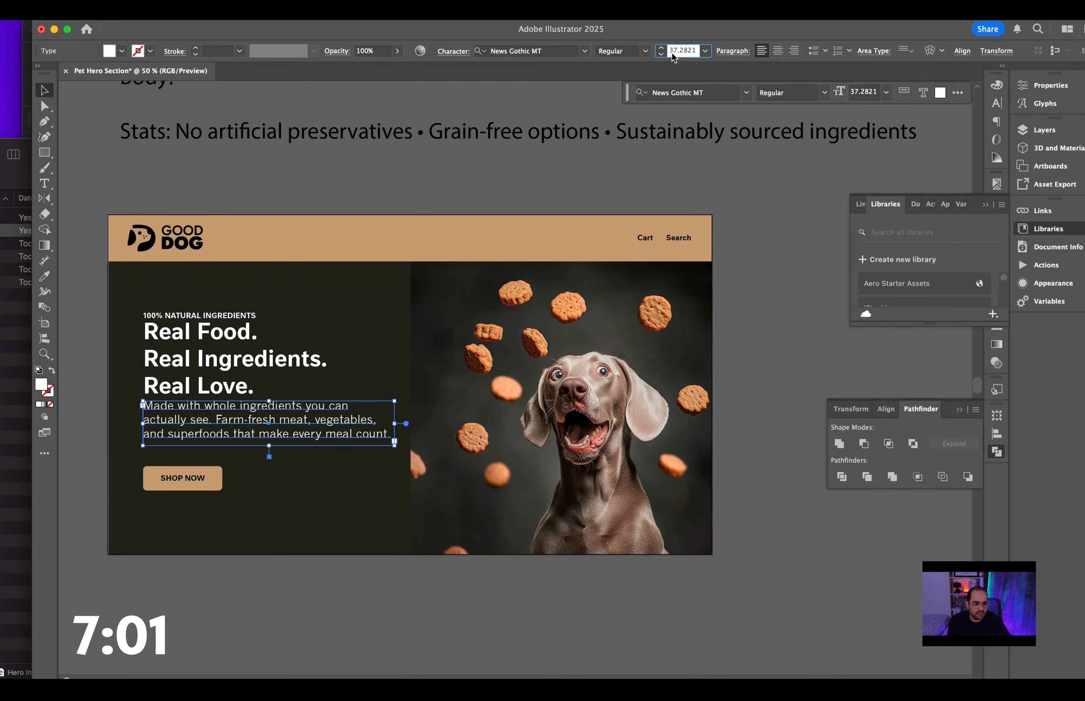
type("24")
key("Return")
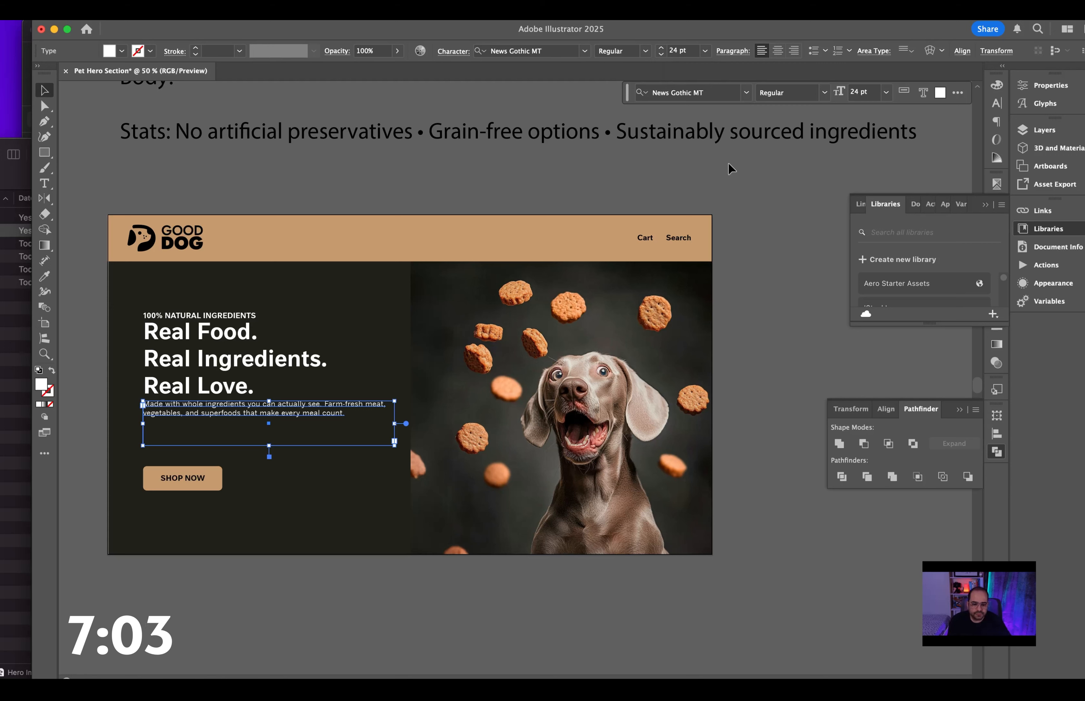
Narrow and shorten the body copy's text frame to fit three lines, and move the SHOP NOW button up closer to it.
left_click_drag(395, 424, 310, 437)
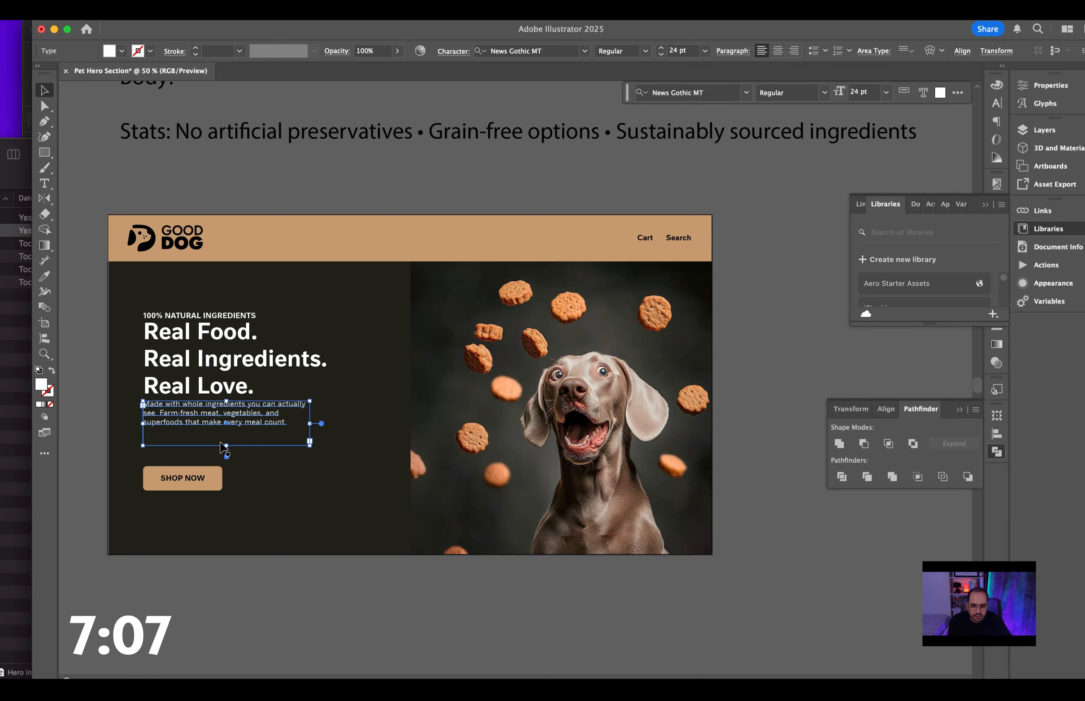
left_click_drag(225, 445, 226, 432)
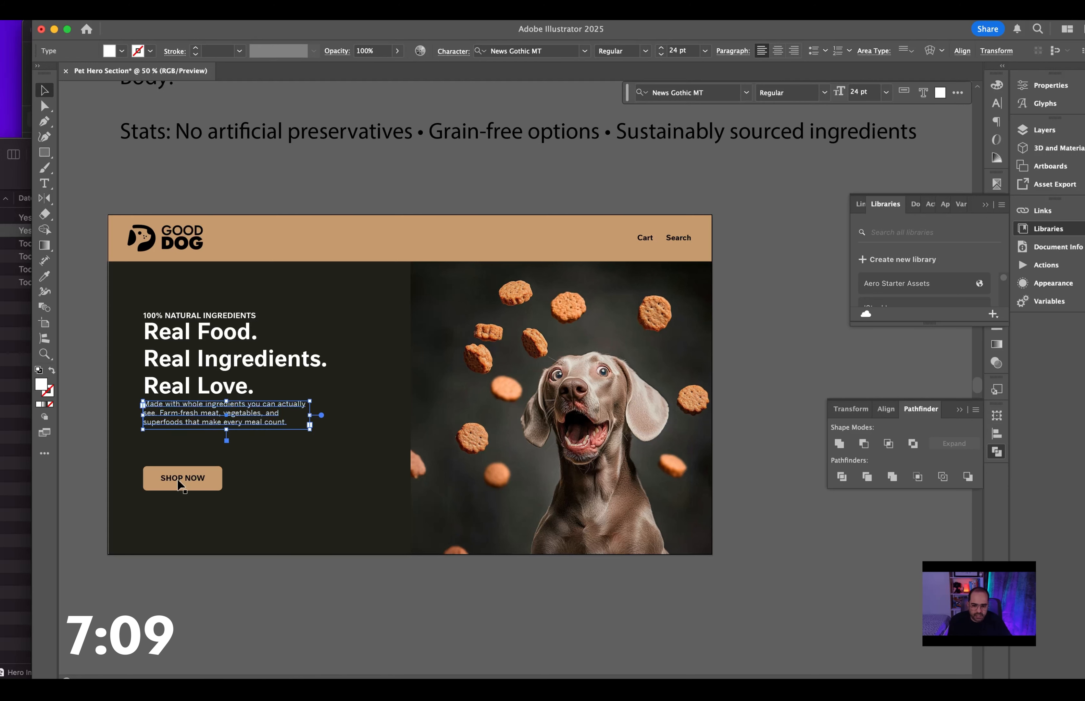
left_click_drag(216, 479, 216, 465)
left_click(186, 413)
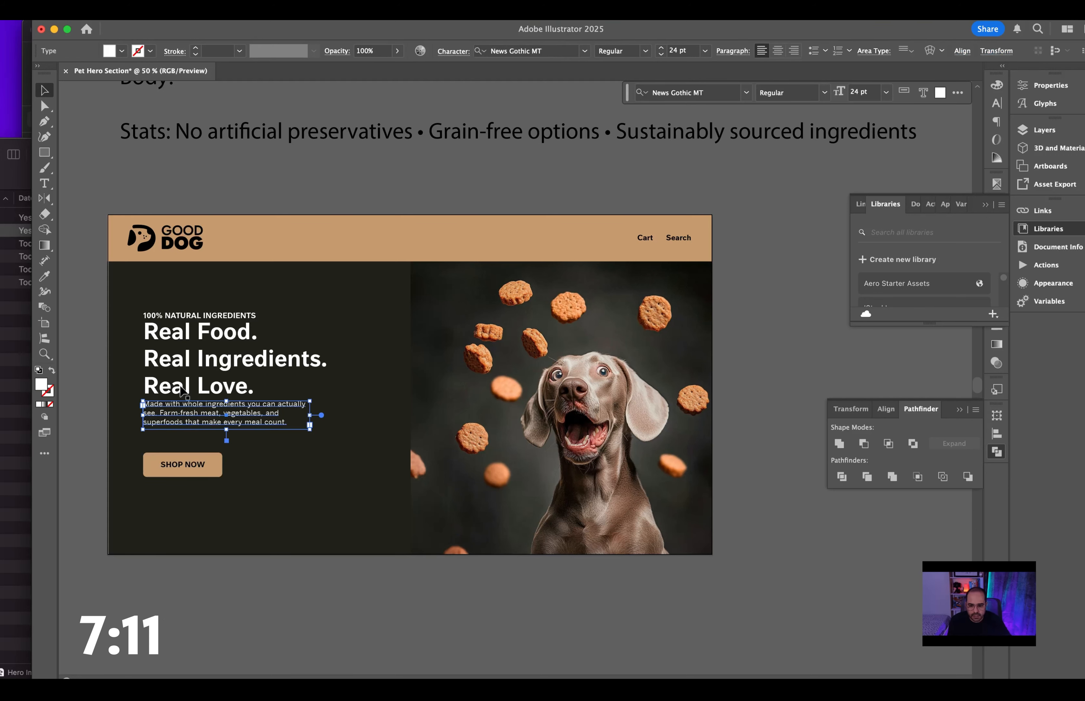
left_click(185, 384, "shift")
key("super+z")
left_click_drag(186, 310, 187, 306)
key("super+z")
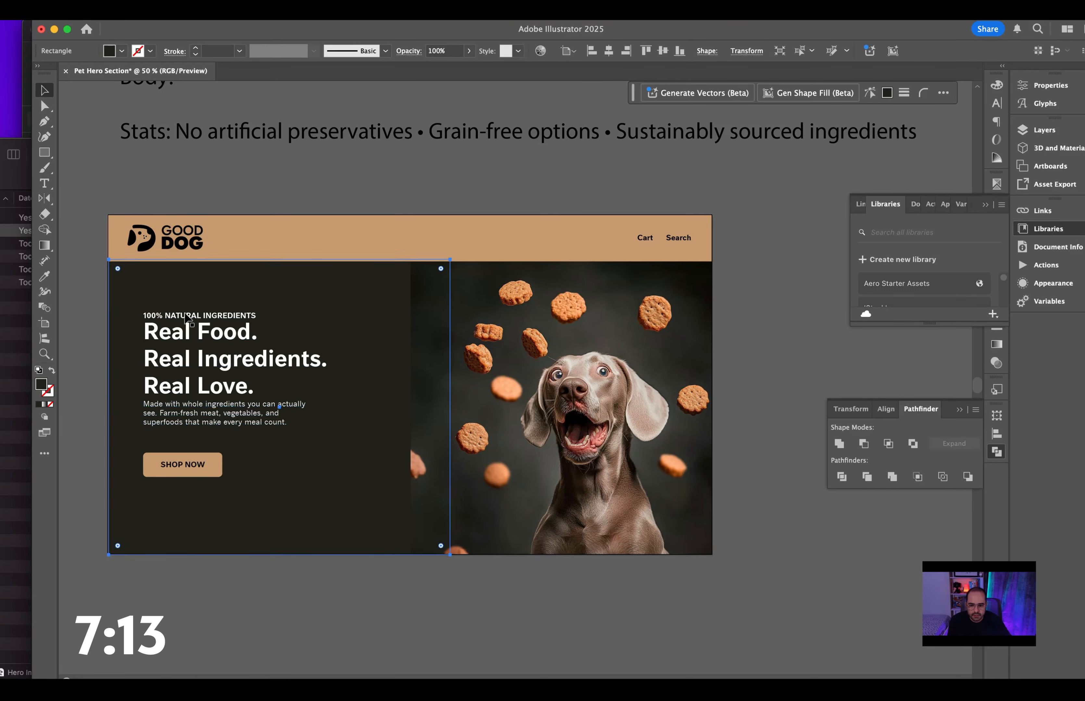
Recolor the "100% NATURAL INGREDIENTS" sub-headline with the tan sampled from the header bar.
left_click(186, 314)
key("i")
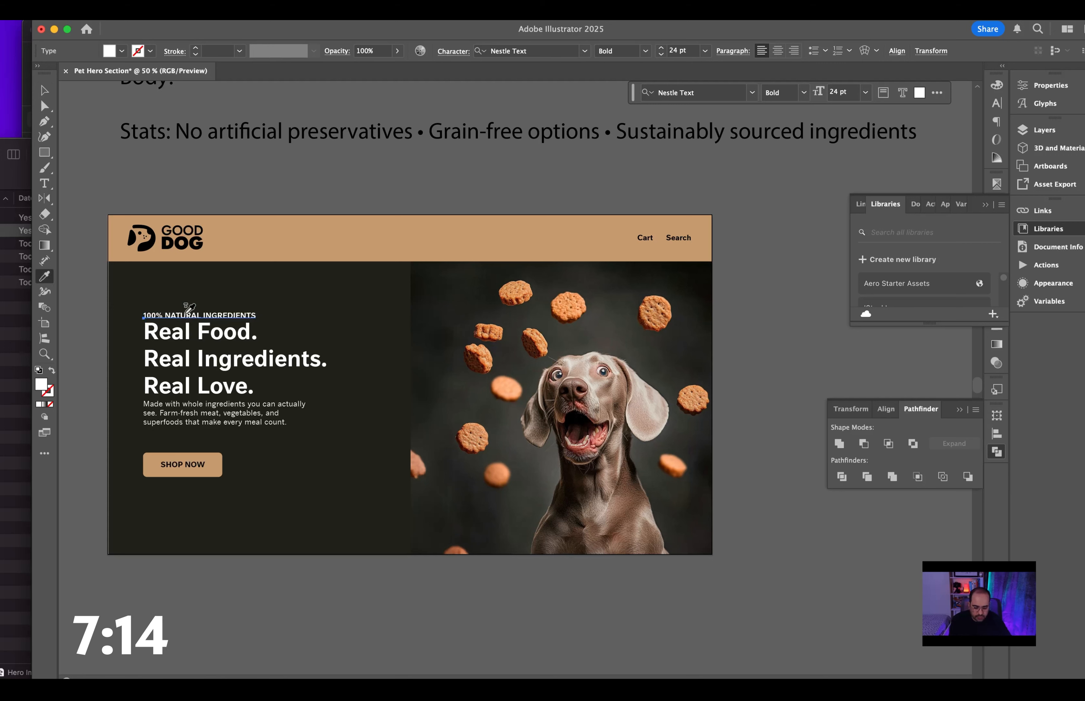
left_click(266, 241)
key("v")
left_click(285, 181)
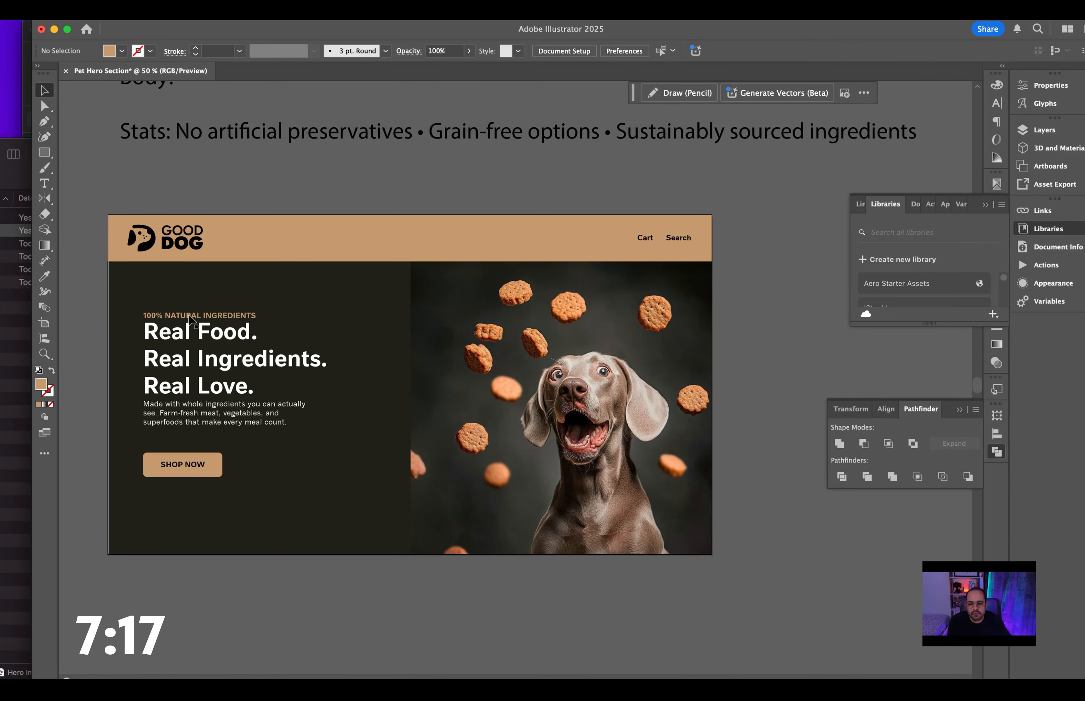
Move the sub-headline and headline up to open space between them and above the body copy.
left_click_drag(186, 315, 186, 308)
left_click_drag(183, 369, 184, 366)
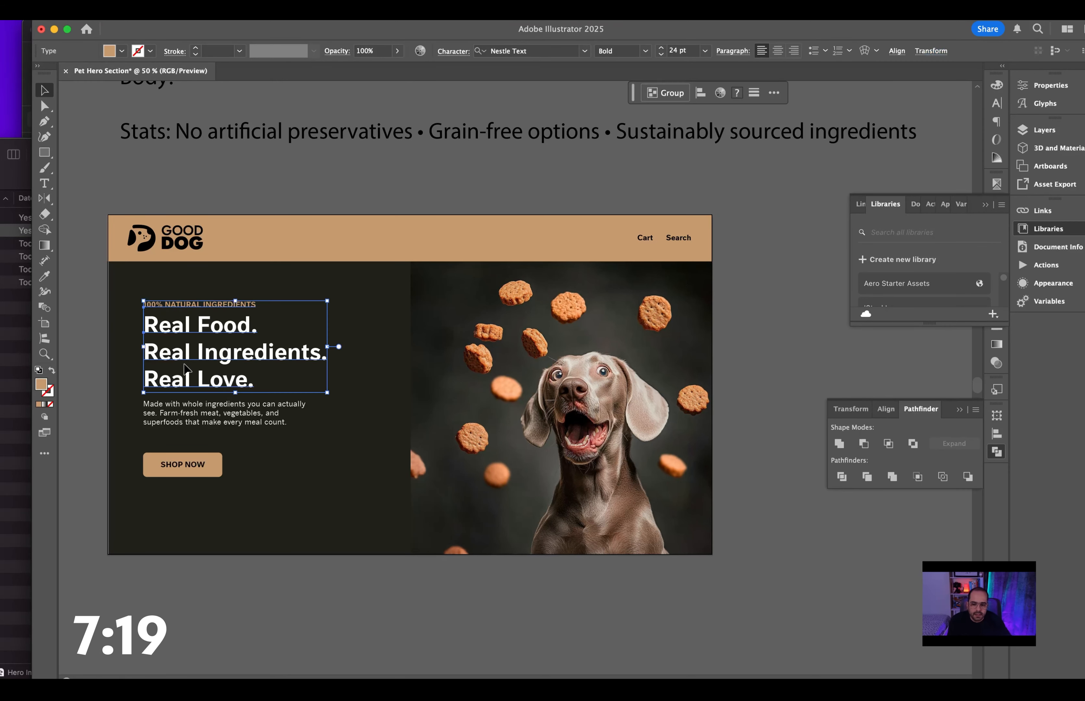
left_click(283, 178)
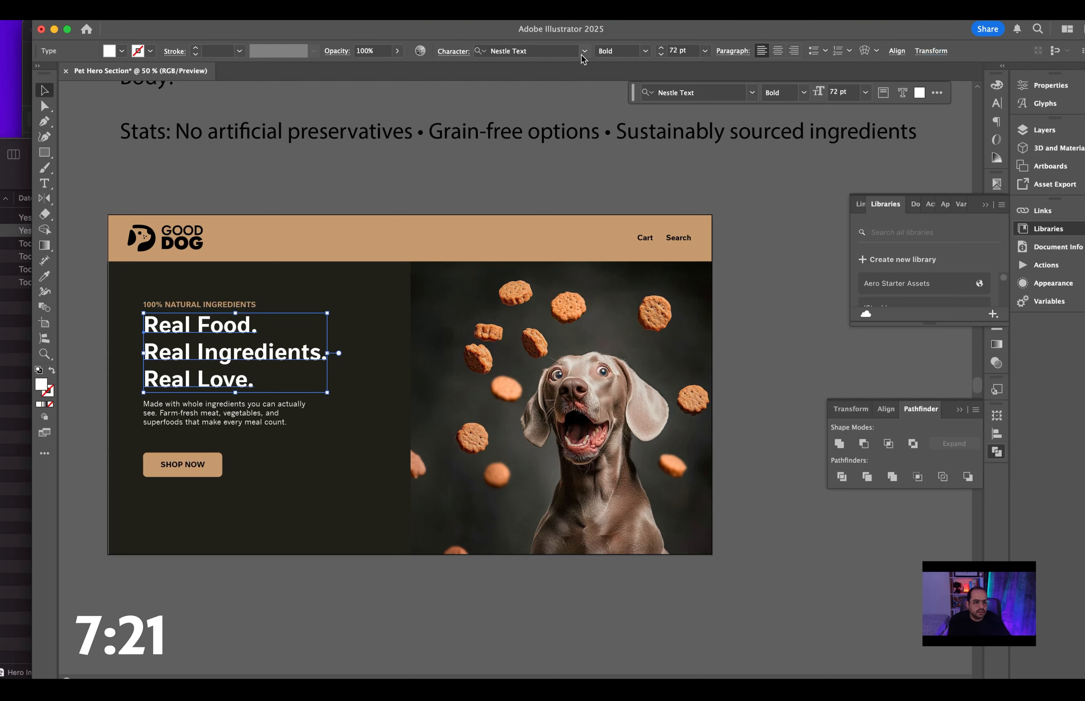
Tighten the three-line headline by setting its leading to 72 pt.
left_click(455, 51)
left_click(437, 112)
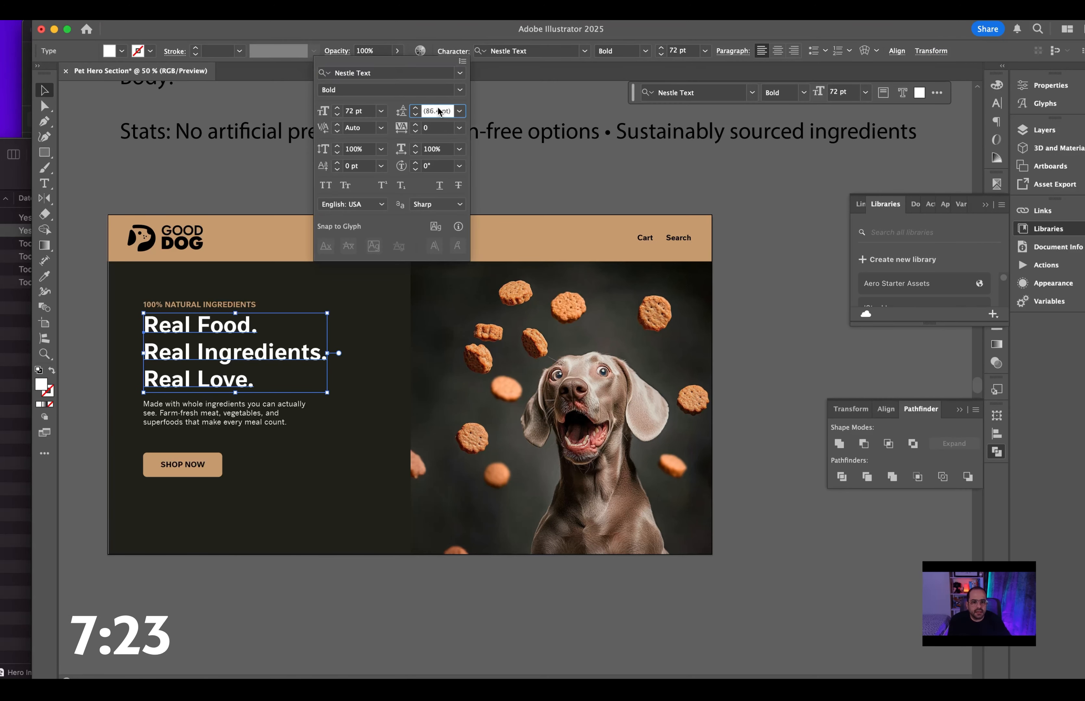
type("72")
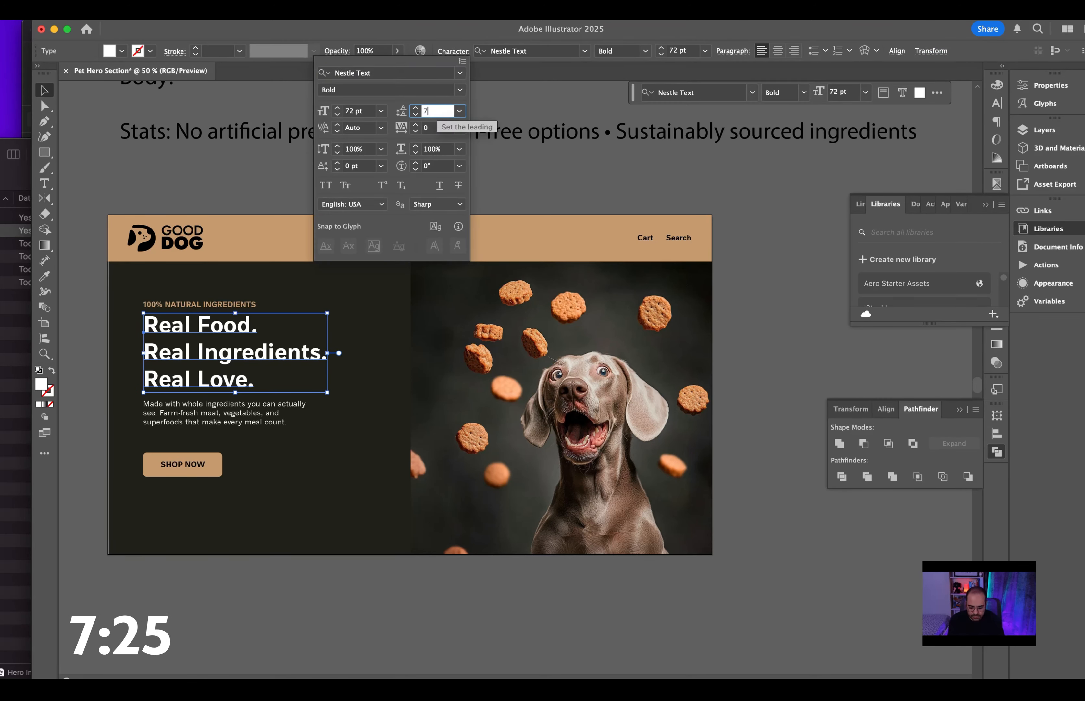
key("Return")
left_click(359, 198)
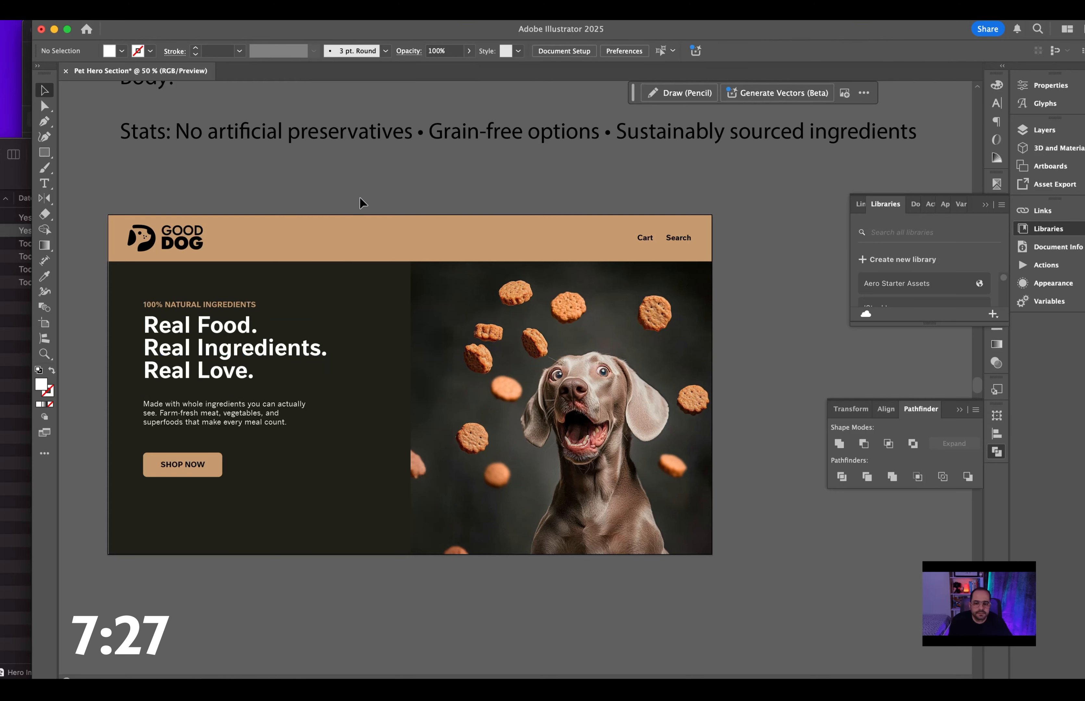
left_click(205, 305)
left_click(199, 334, "shift")
left_click(195, 404, "shift")
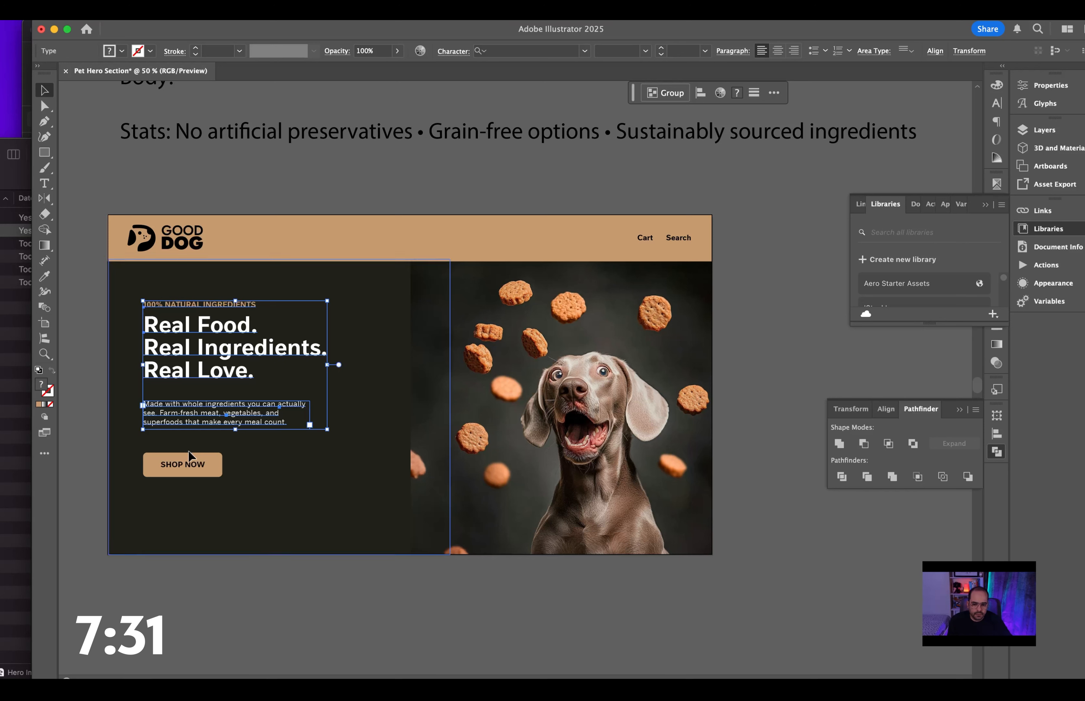
left_click(189, 460, "shift")
left_click(184, 461, "shift")
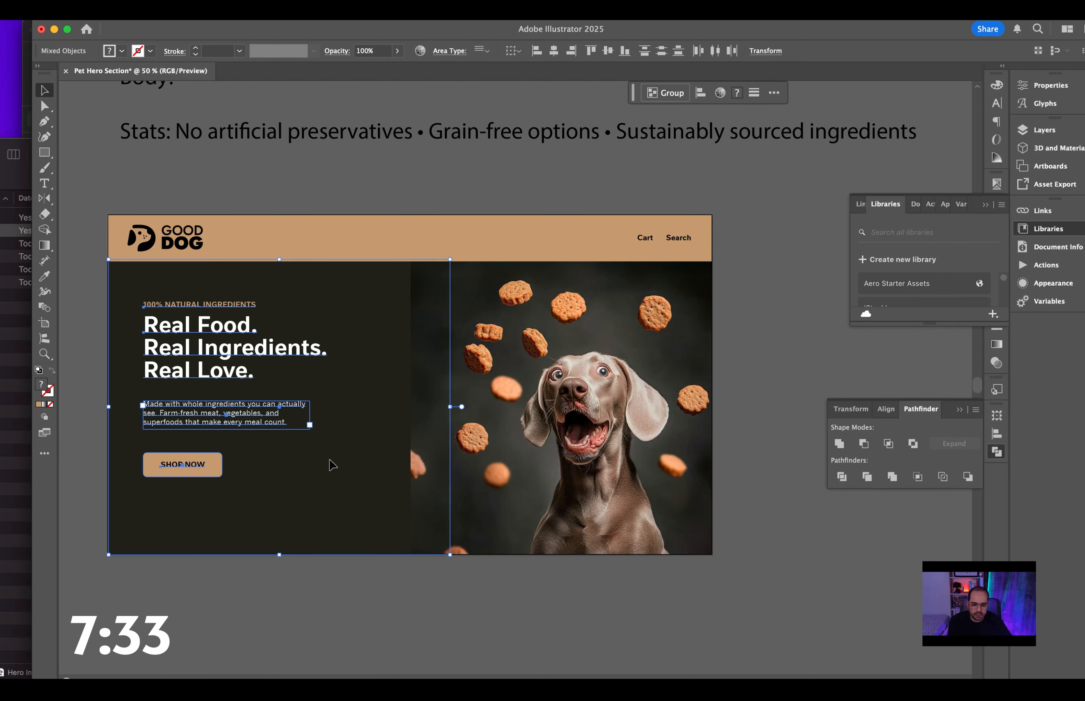
left_click(329, 460, "shift")
left_click_drag(275, 409, 275, 421)
key("super+z")
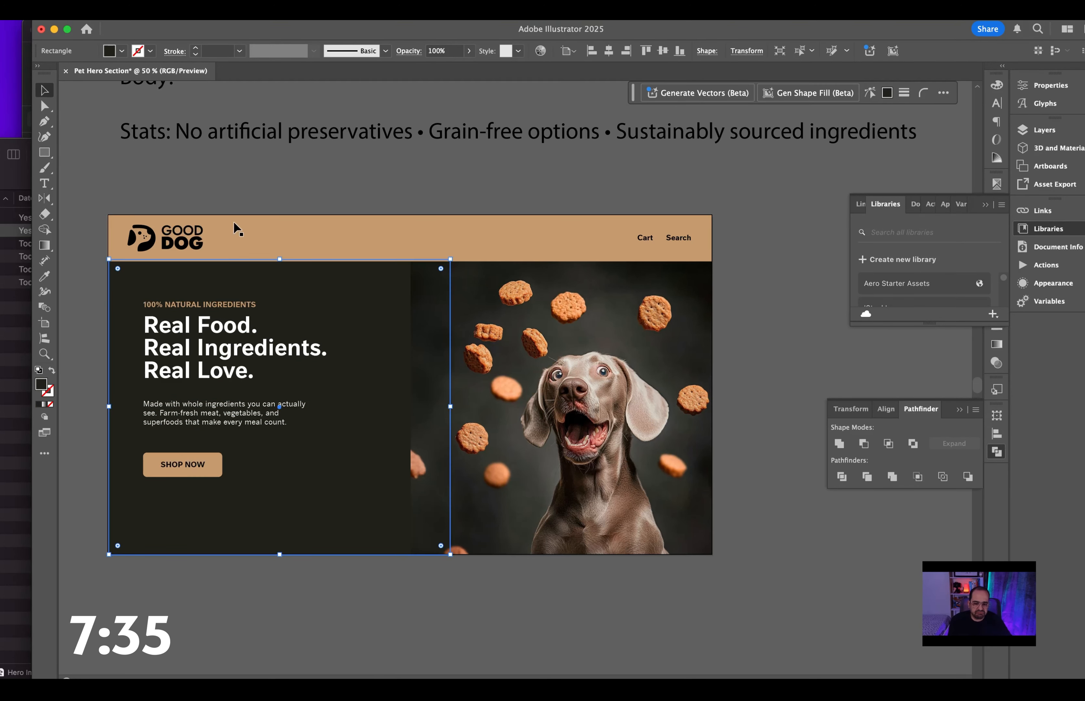
left_click(258, 179)
Move the reference copy notes (Sub-Headline, H1, Body, Stats) farther up, away from the artboard.
scroll(388, 384, "down", 2)
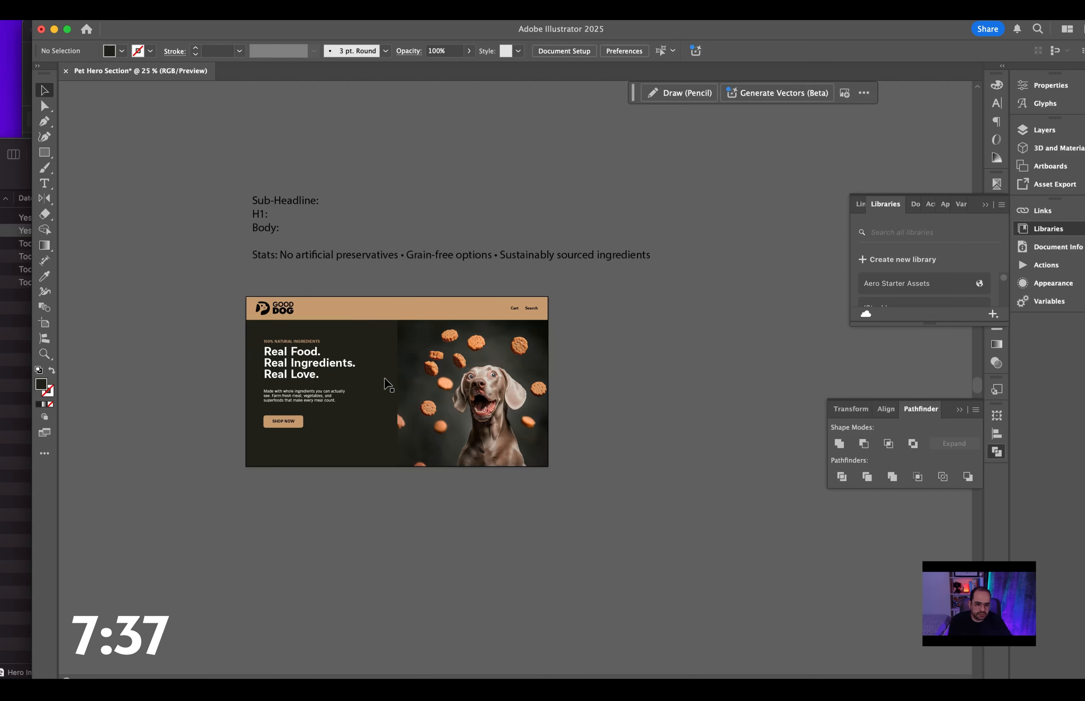
left_click_drag(335, 260, 334, 193)
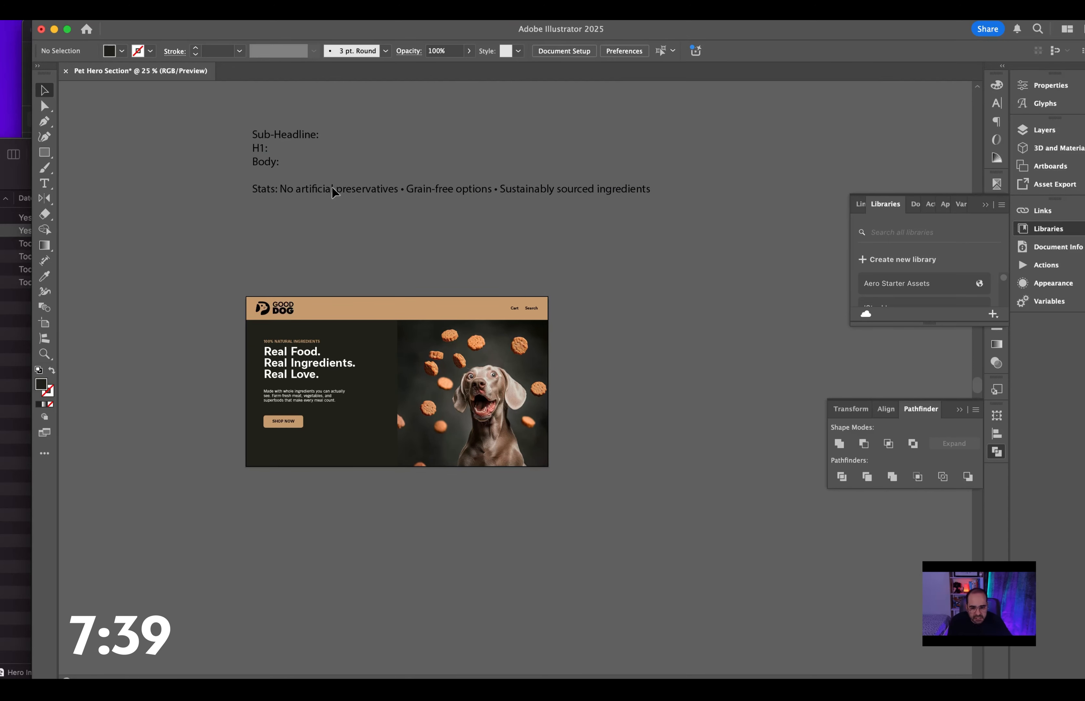
left_click(334, 241)
scroll(360, 366, "up", 2)
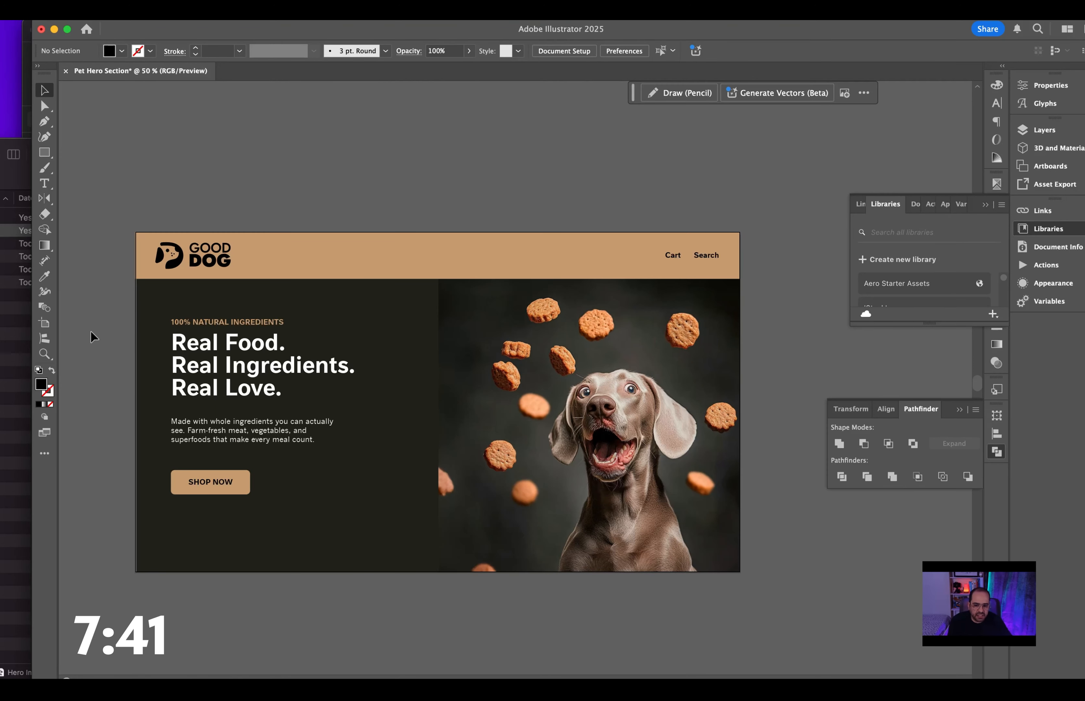
Move the sub-headline, headline, body copy and SHOP NOW button down together to center them vertically in the dark area.
left_click(221, 372)
left_click(239, 322)
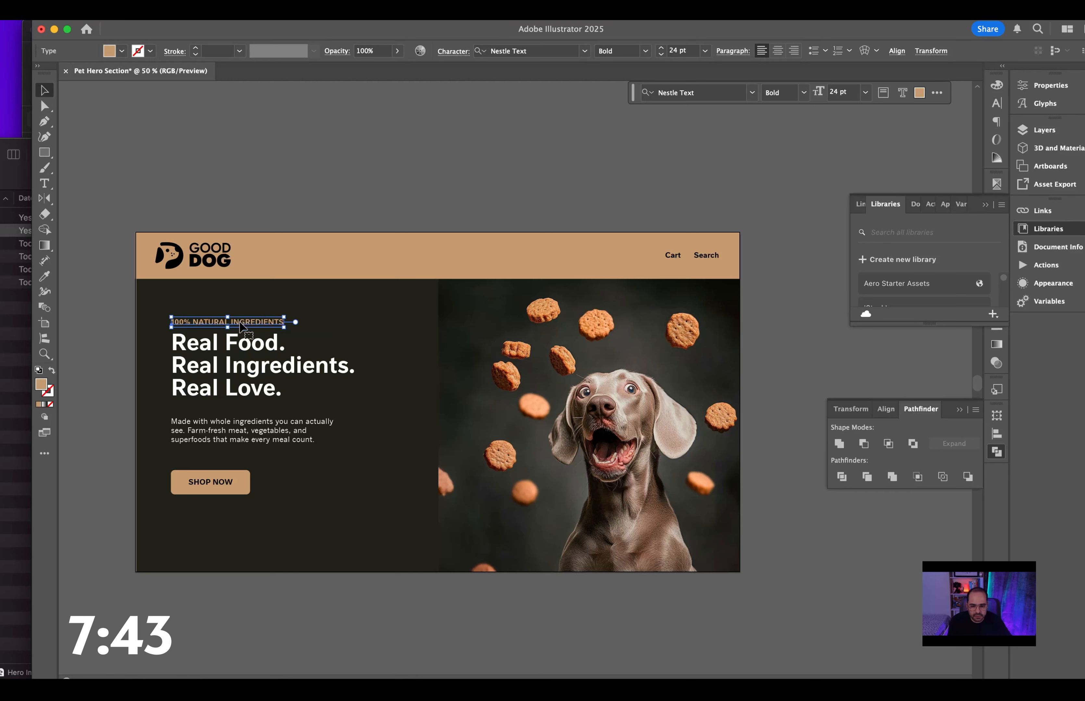
left_click(244, 360, "shift")
left_click(237, 440, "shift")
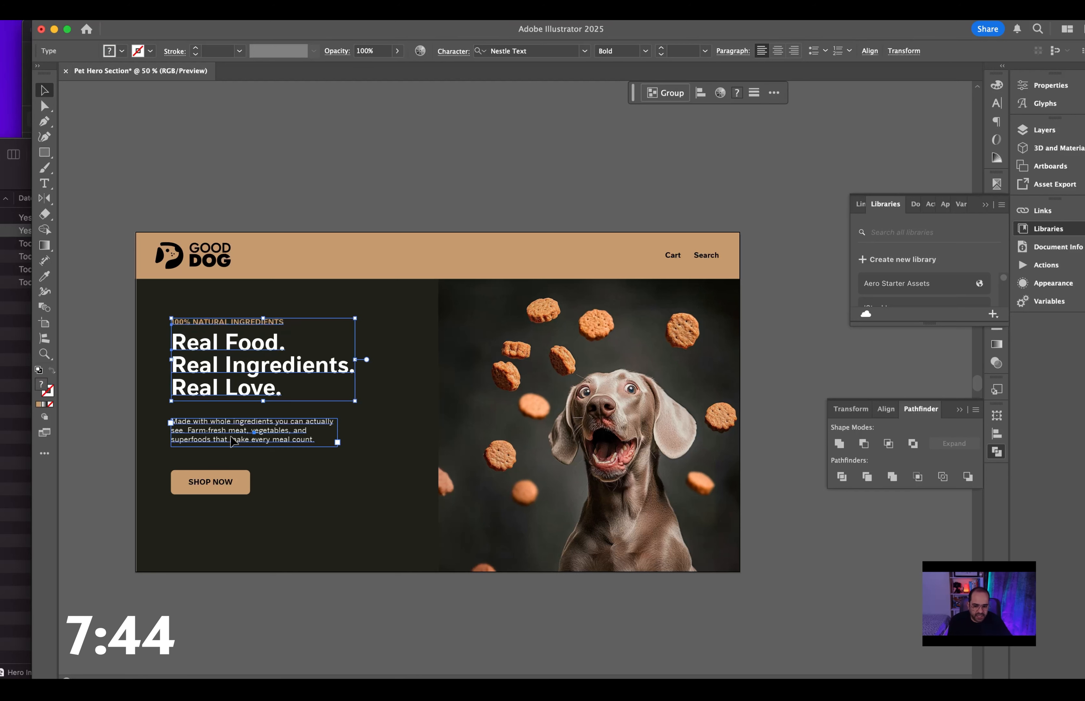
left_click(230, 484, "shift")
left_click_drag(231, 485, 231, 496)
left_click(414, 208)
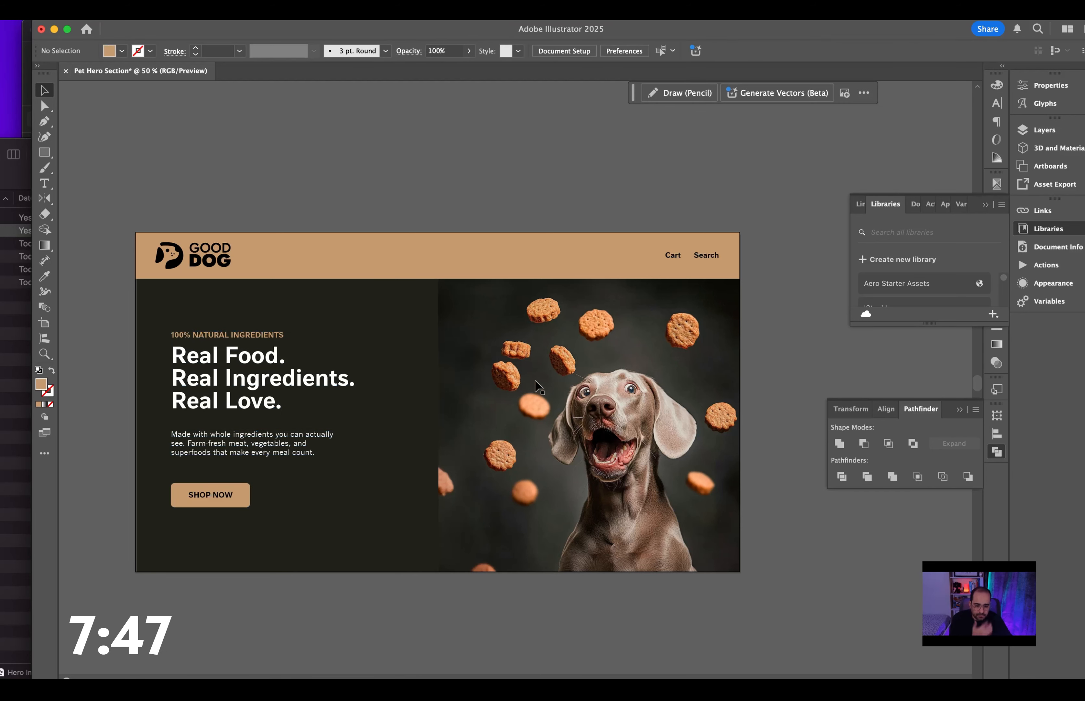
Enlarge the dog image inside its clipping mask and shift it so the dog and biscuits sit centered in the frame.
double_click(455, 305)
left_click(456, 306)
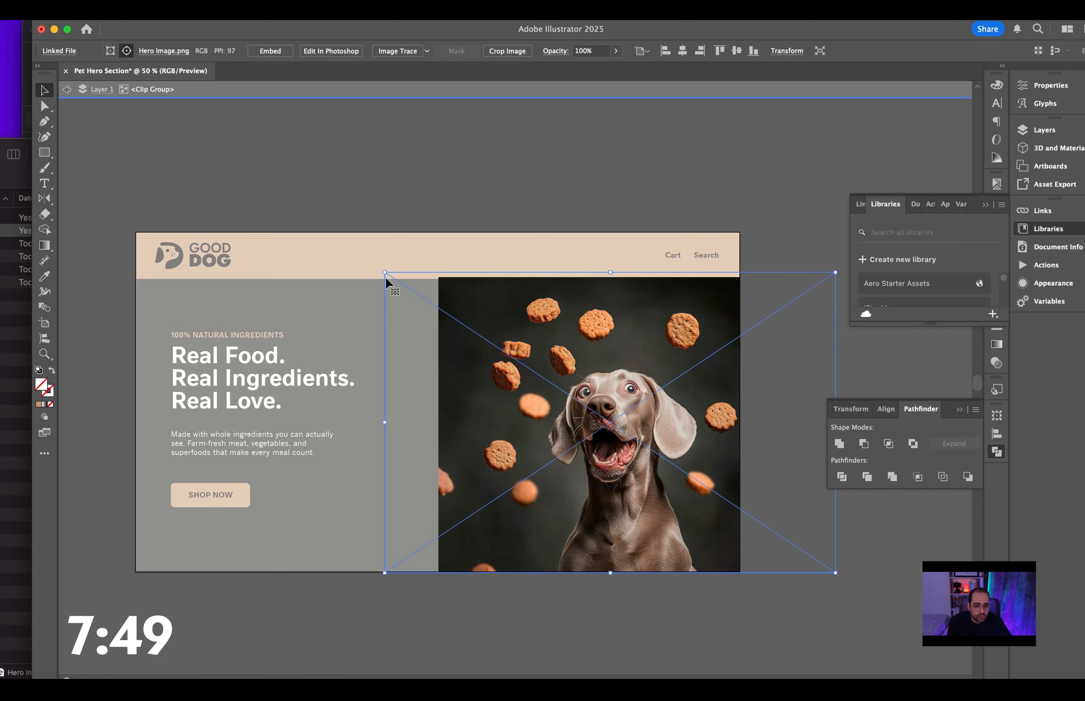
left_click_drag(384, 272, 351, 249)
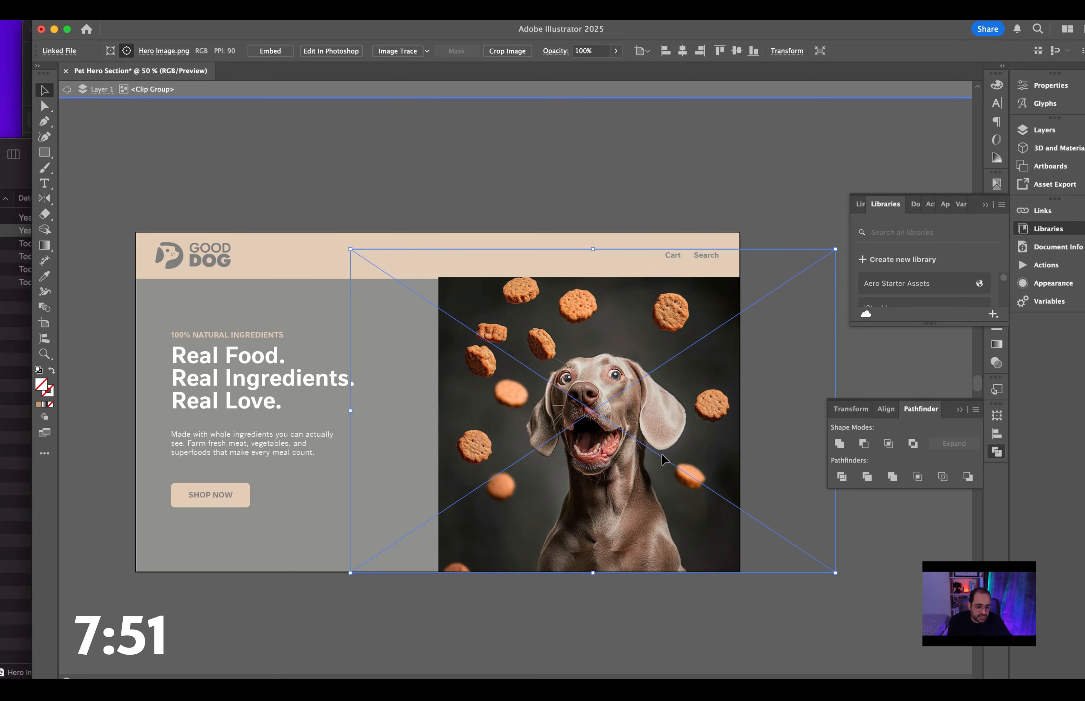
left_click_drag(662, 453, 654, 467)
key("Escape")
left_click(572, 194)
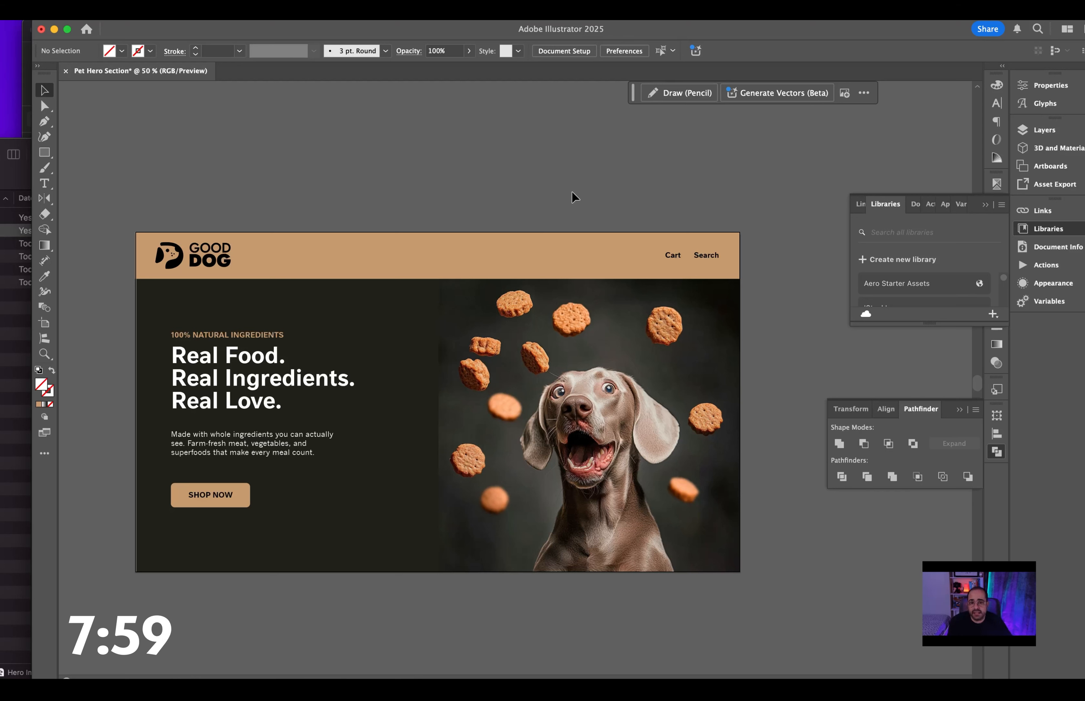
left_click(562, 241)
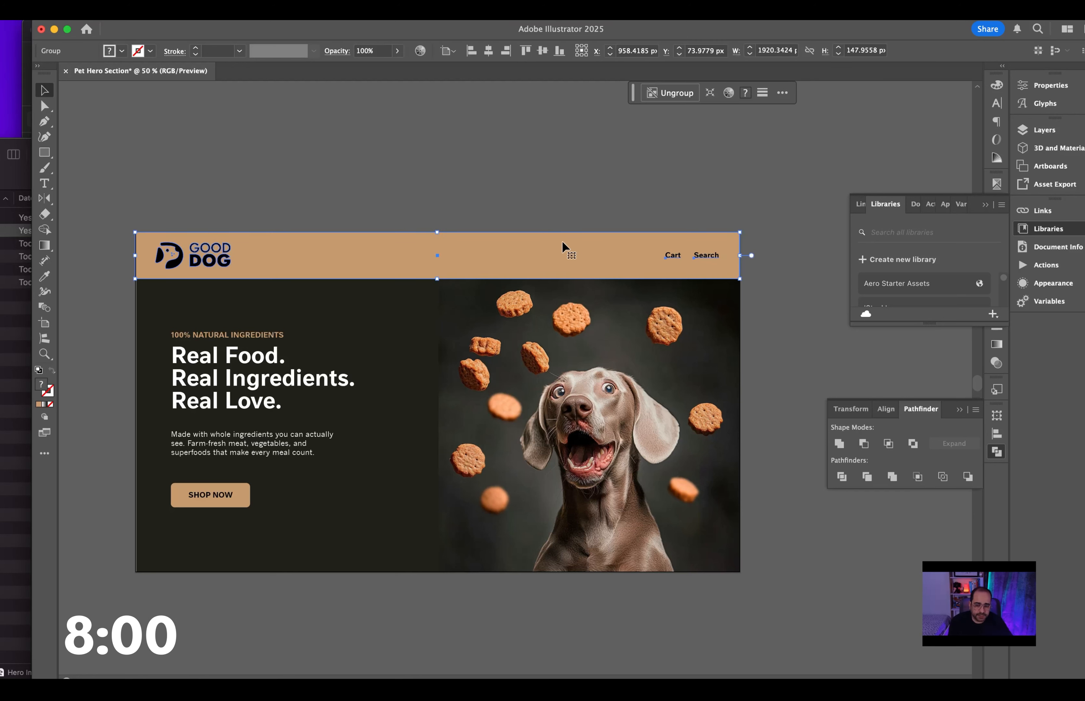
left_click(278, 139)
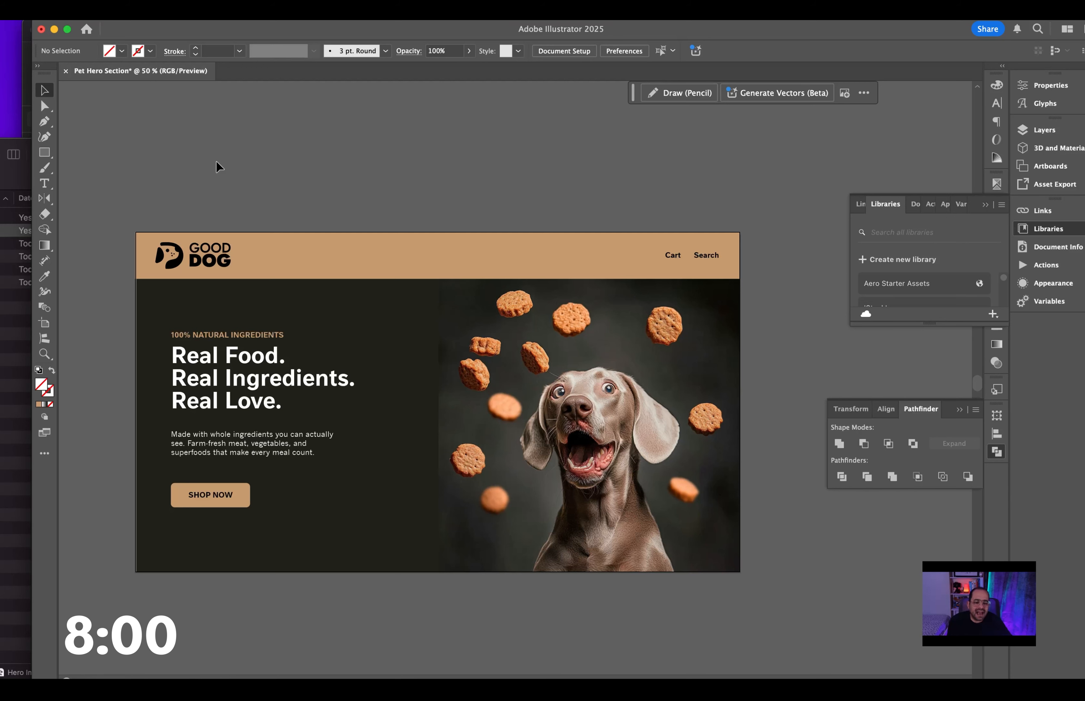
scroll(230, 200, "down", 1)
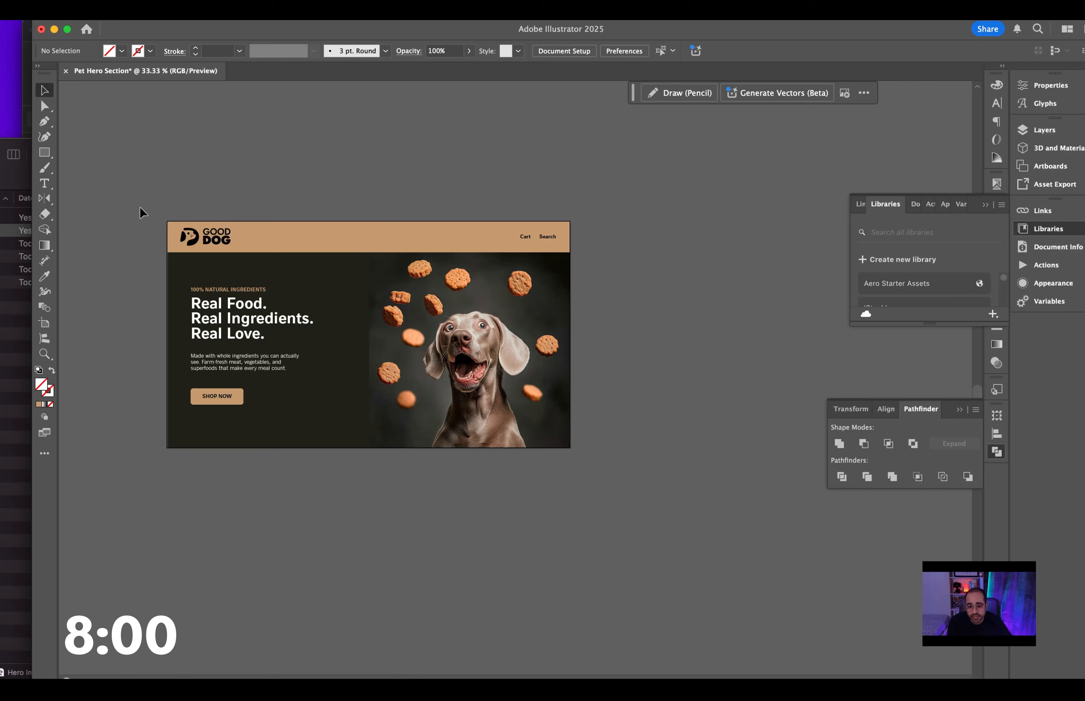
left_click_drag(145, 201, 678, 488)
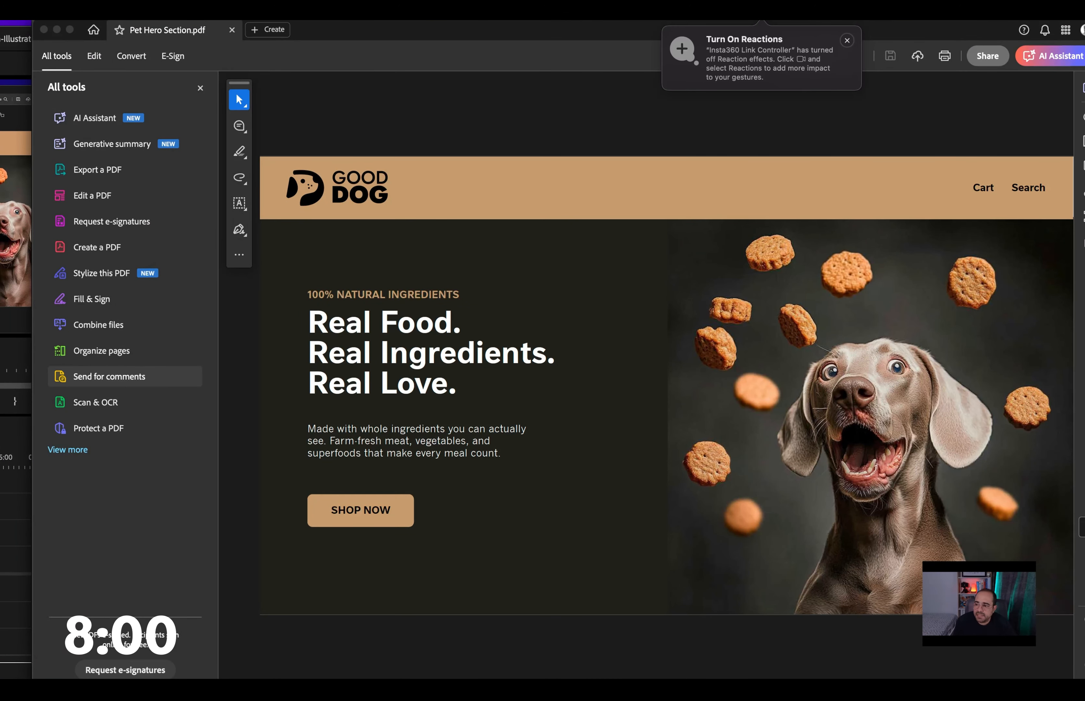
Switch to Pet Hero Section.pdf in Adobe Acrobat, hide the list of all tools and show the comments.
left_click(367, 33)
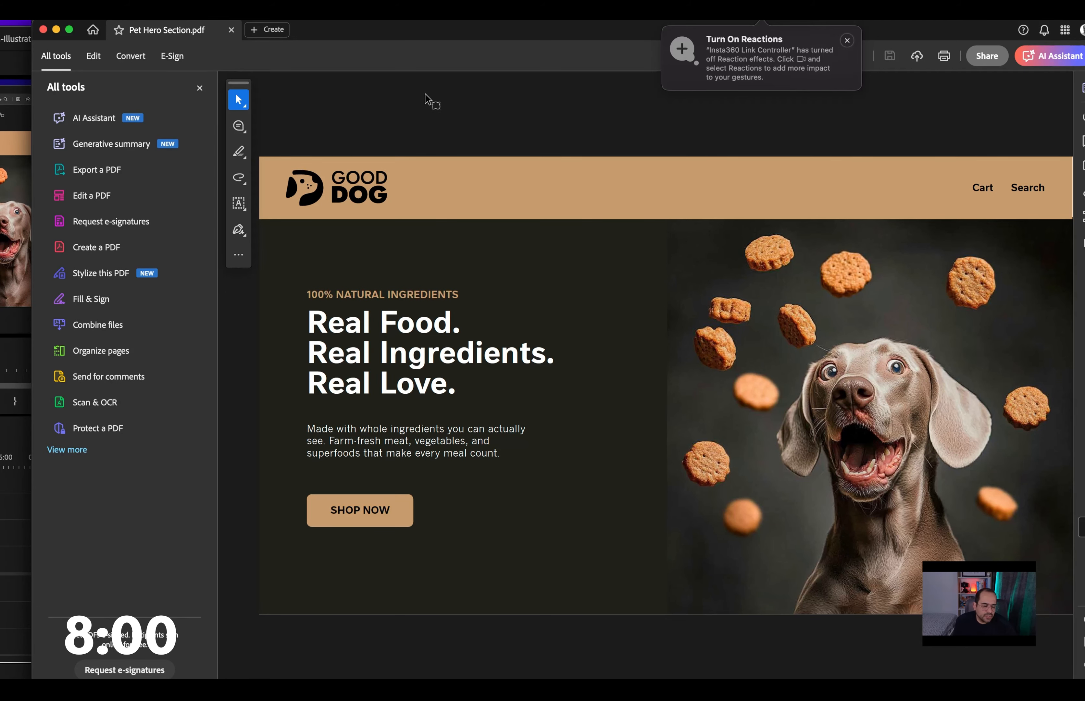
left_click(199, 88)
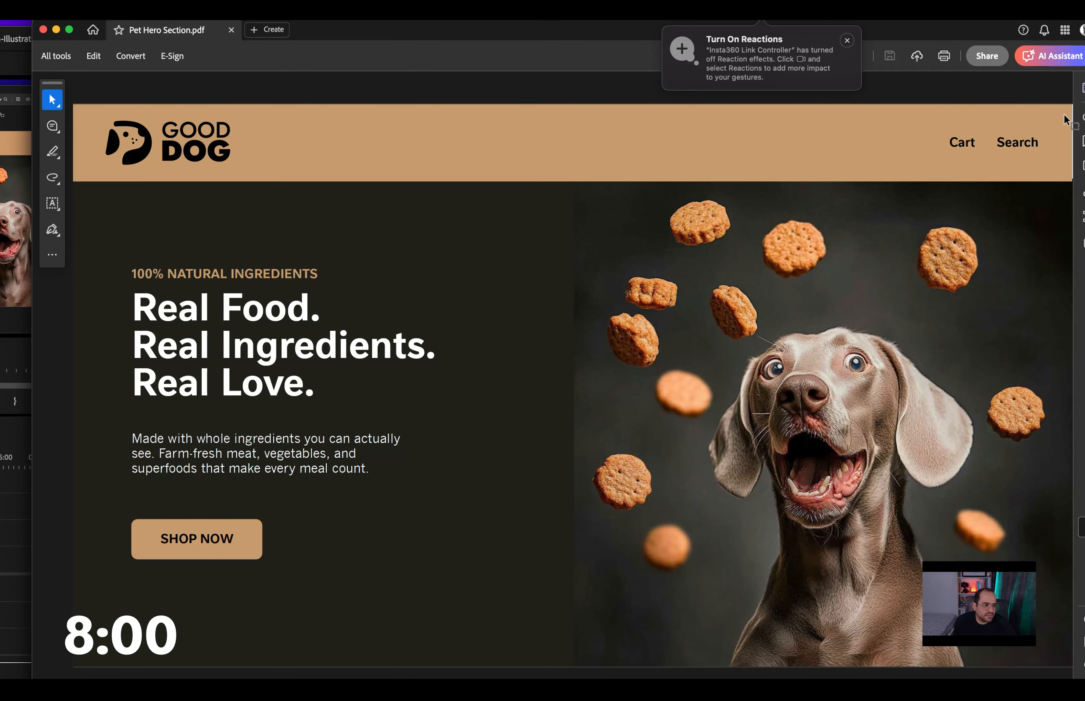
left_click(1082, 117)
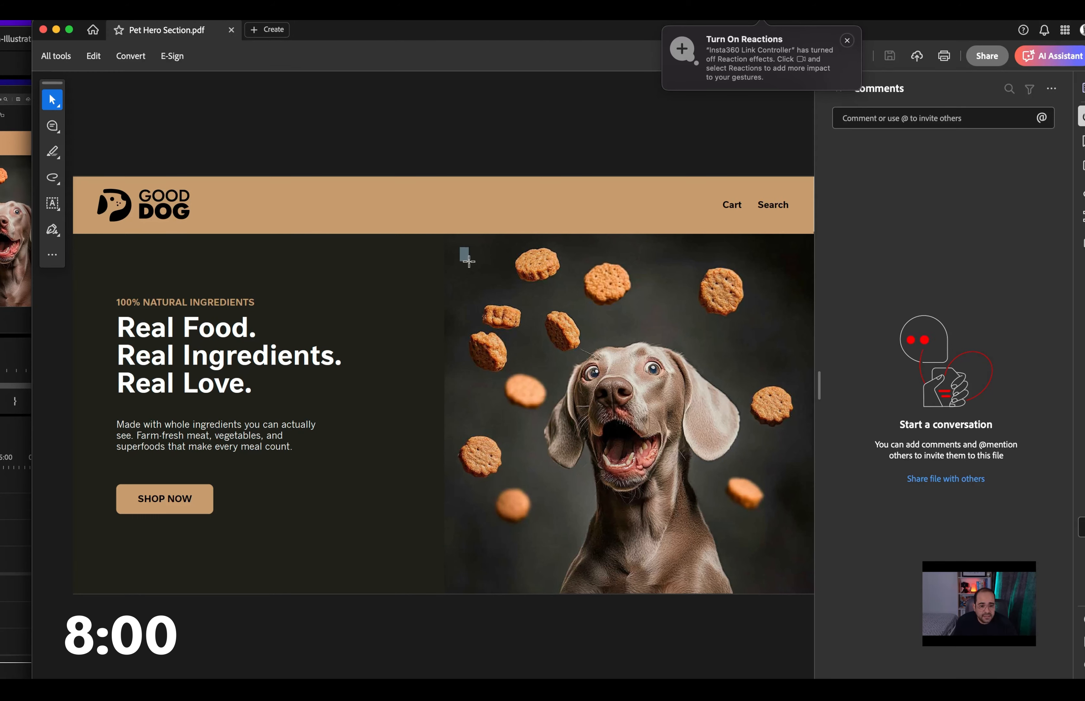
Mark a rectangular area around the dog image in the PDF and post the comment "love the image".
left_click_drag(459, 248, 800, 597)
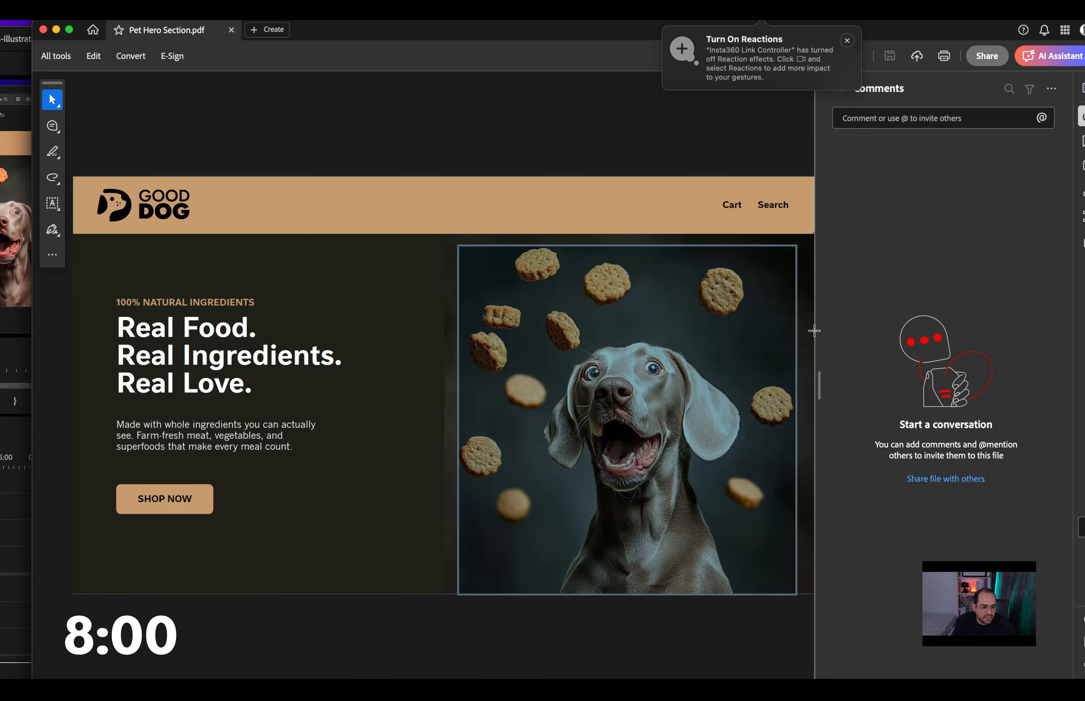
left_click(935, 113)
type("love")
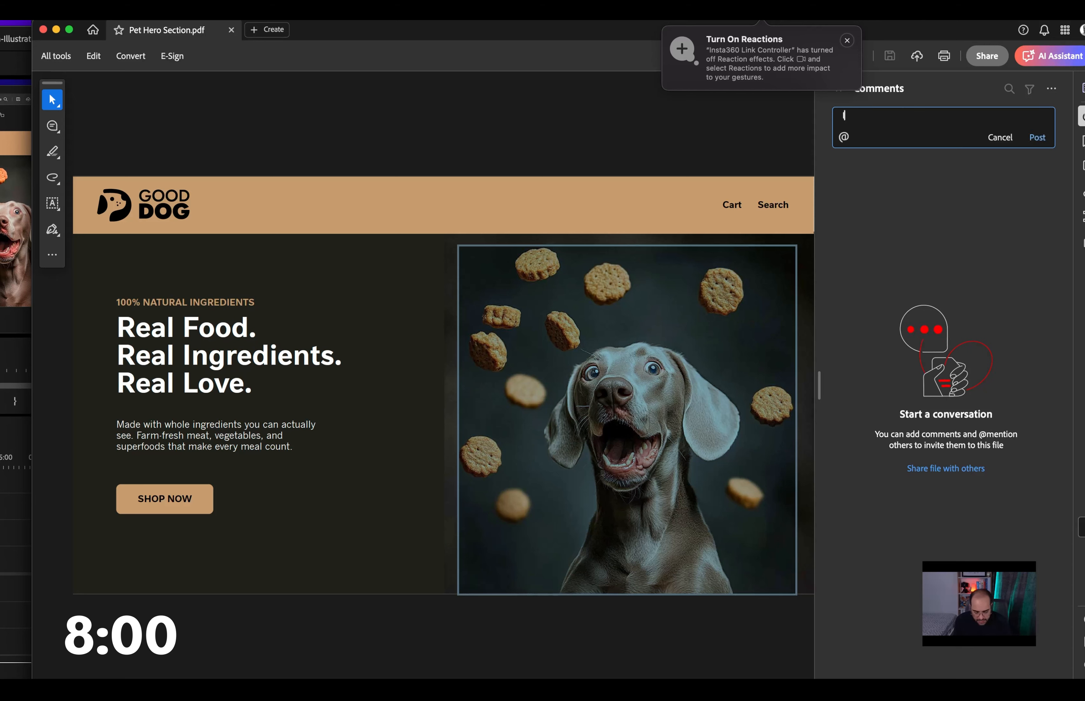
type(" the image")
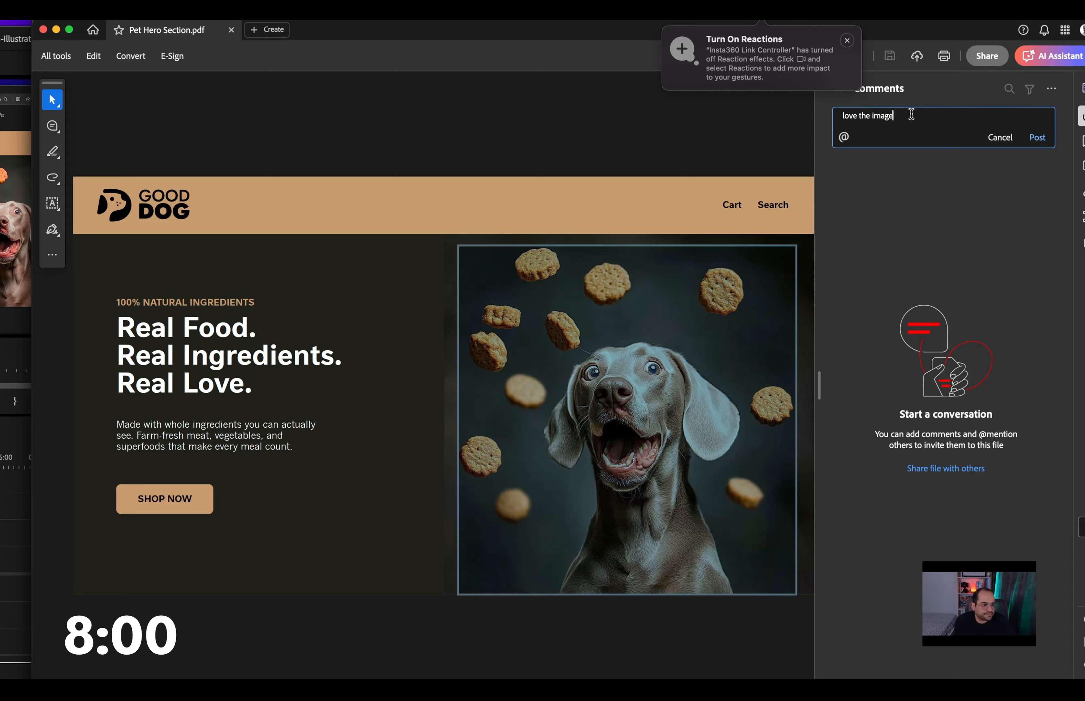
left_click(1037, 138)
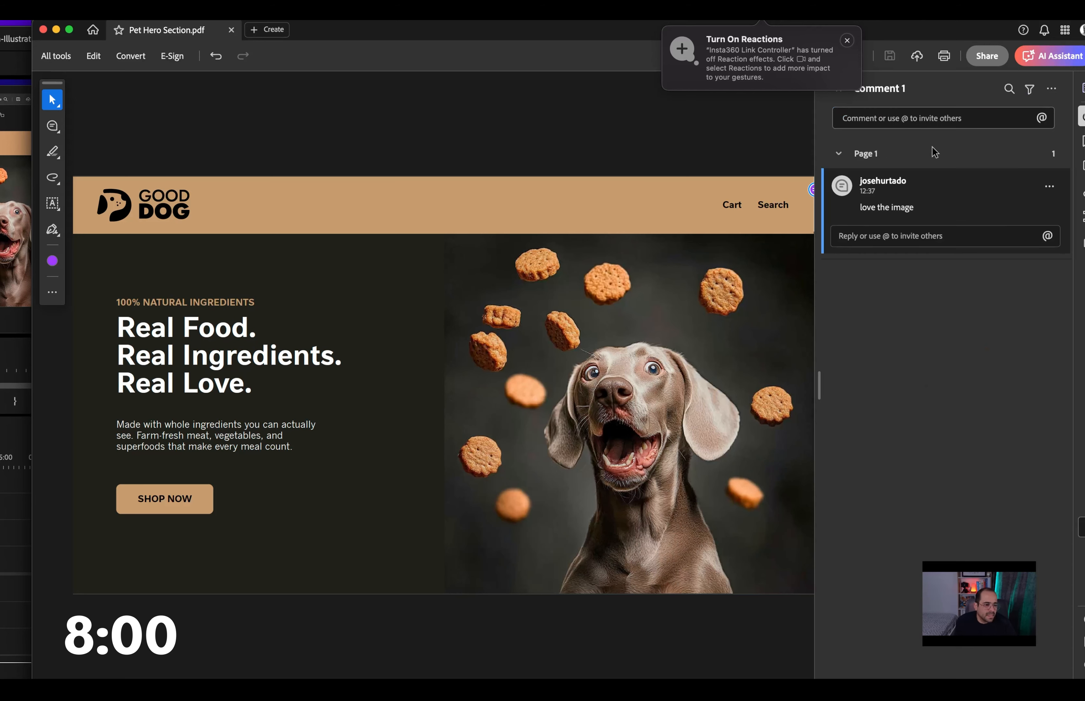
Select the body copy under the headline and post the comment "chenage to another version".
left_click(227, 328)
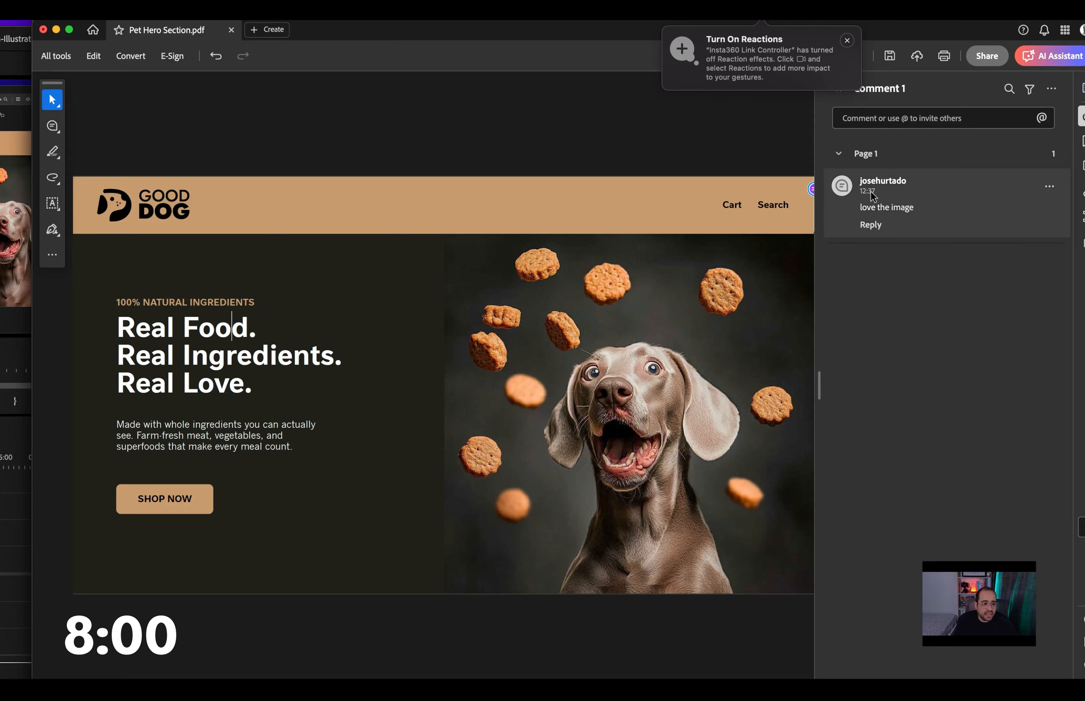
left_click_drag(118, 319, 314, 424)
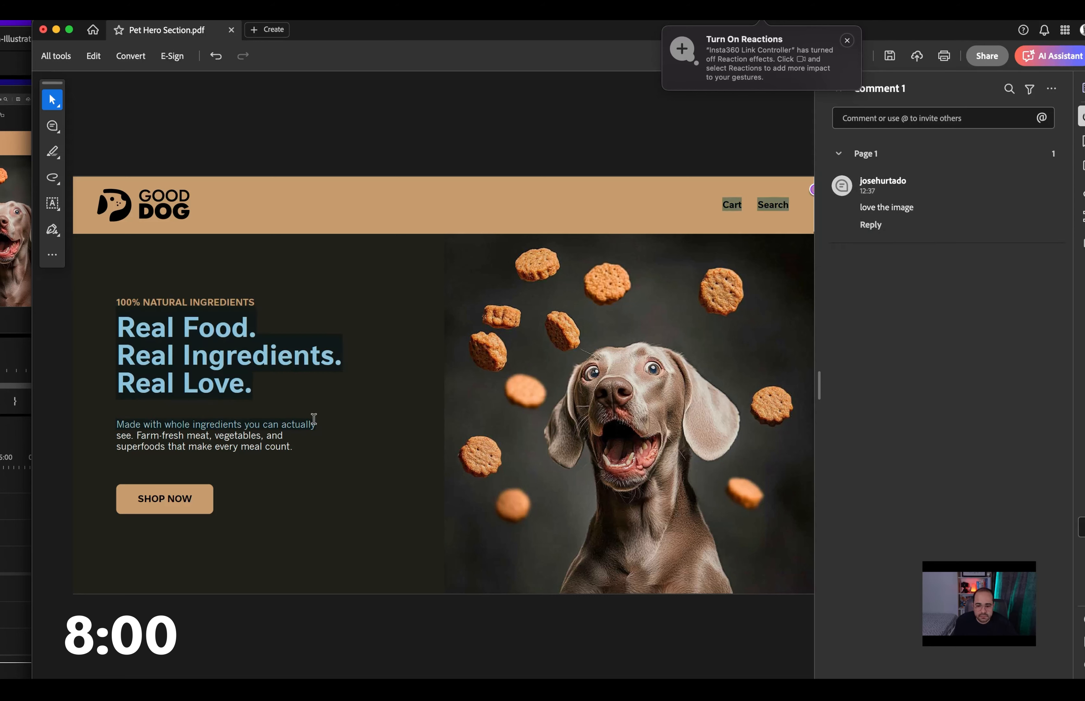
left_click(283, 381)
left_click_drag(118, 420, 294, 444)
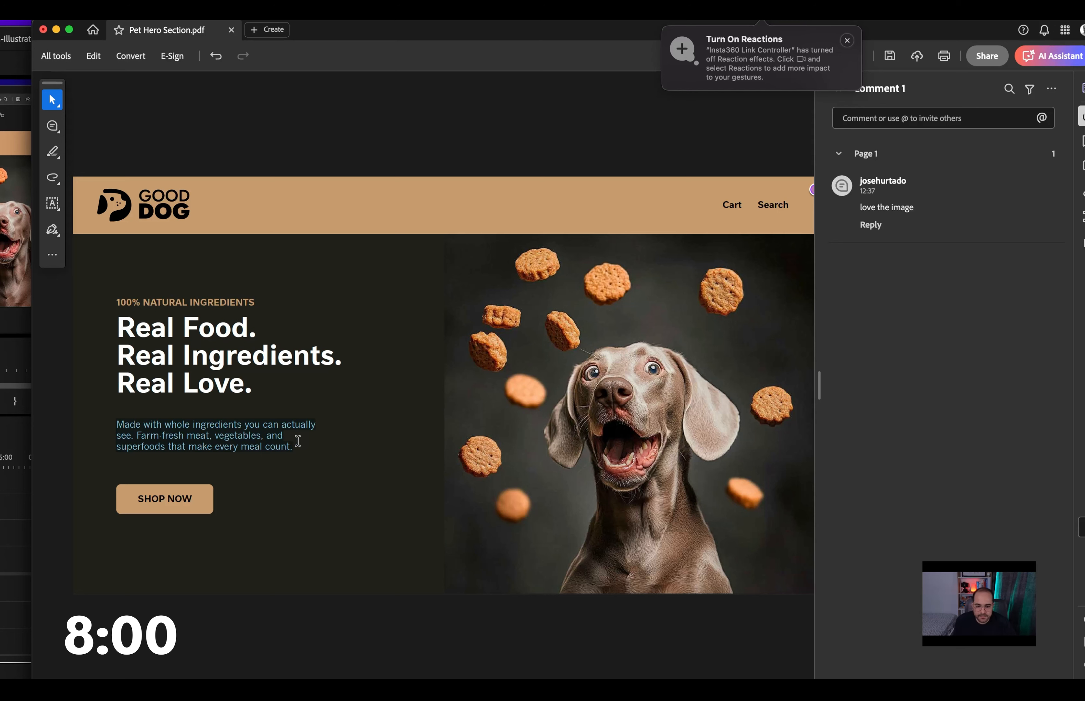
left_click(905, 118)
type("che")
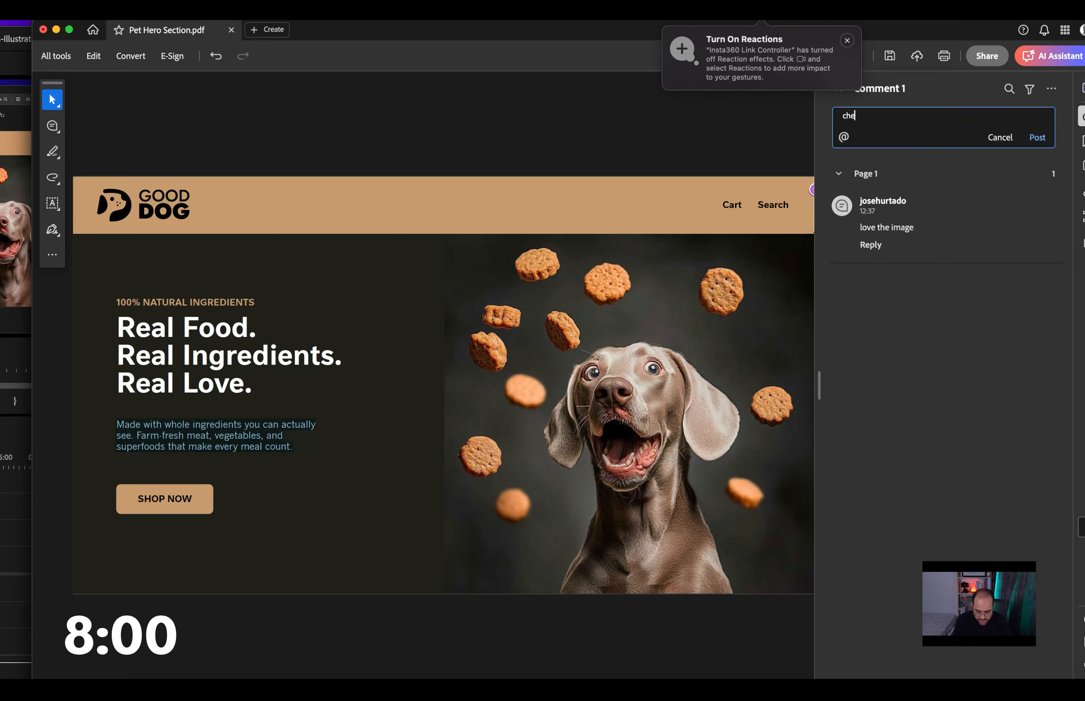
type("nage to andother version")
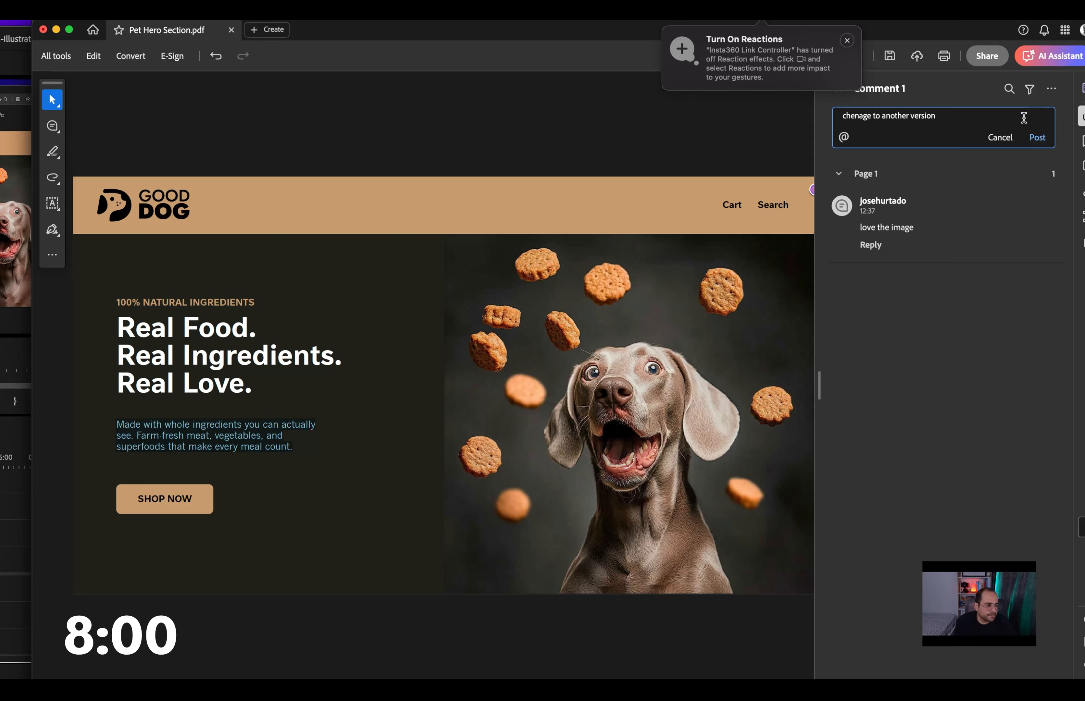
left_click(1039, 138)
left_click(580, 167)
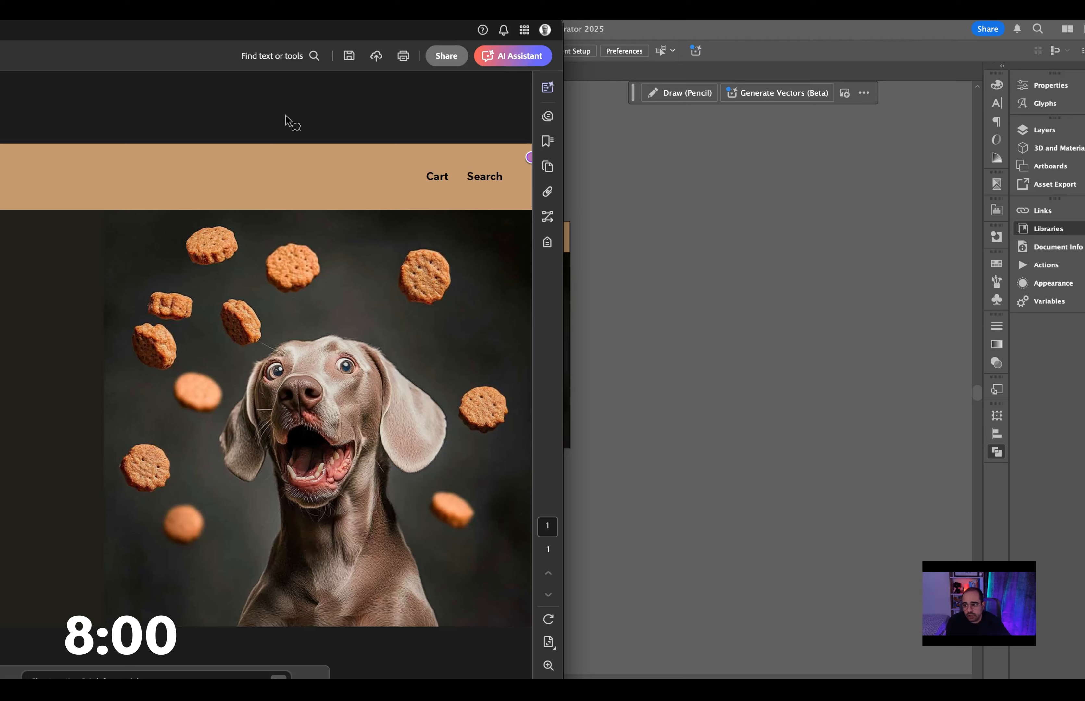
Switch to Illustrator and delete the leftover reference copy notes above the artboard.
left_click(796, 314)
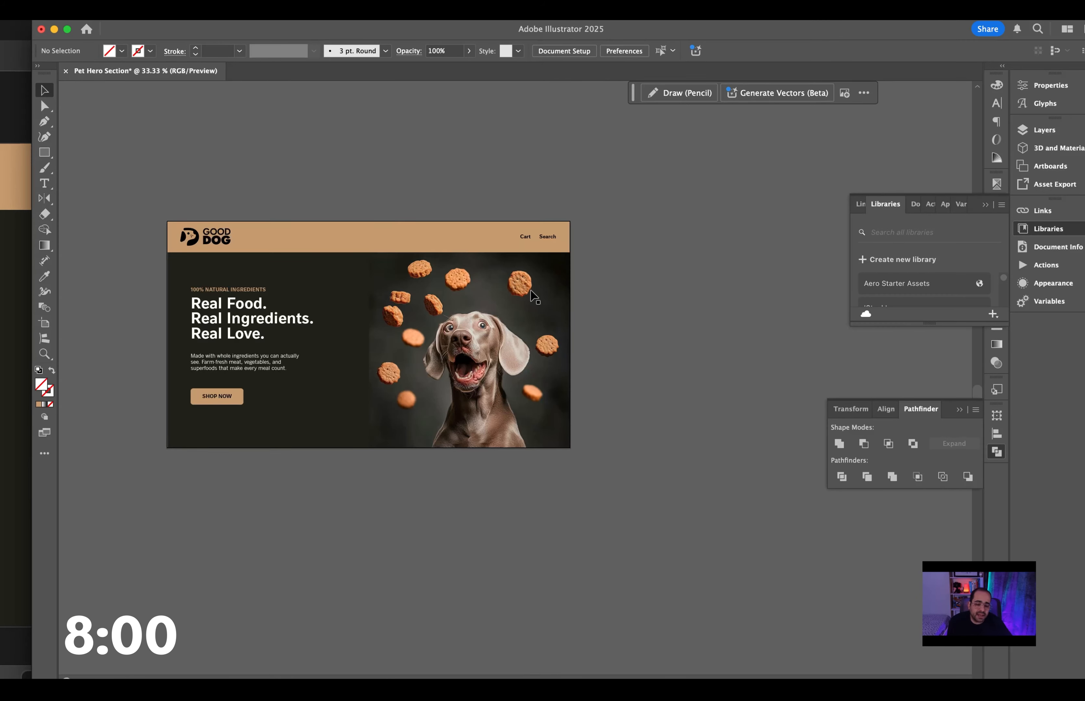
scroll(530, 292, "down", 1)
scroll(508, 242, "right", 3)
left_click(212, 259)
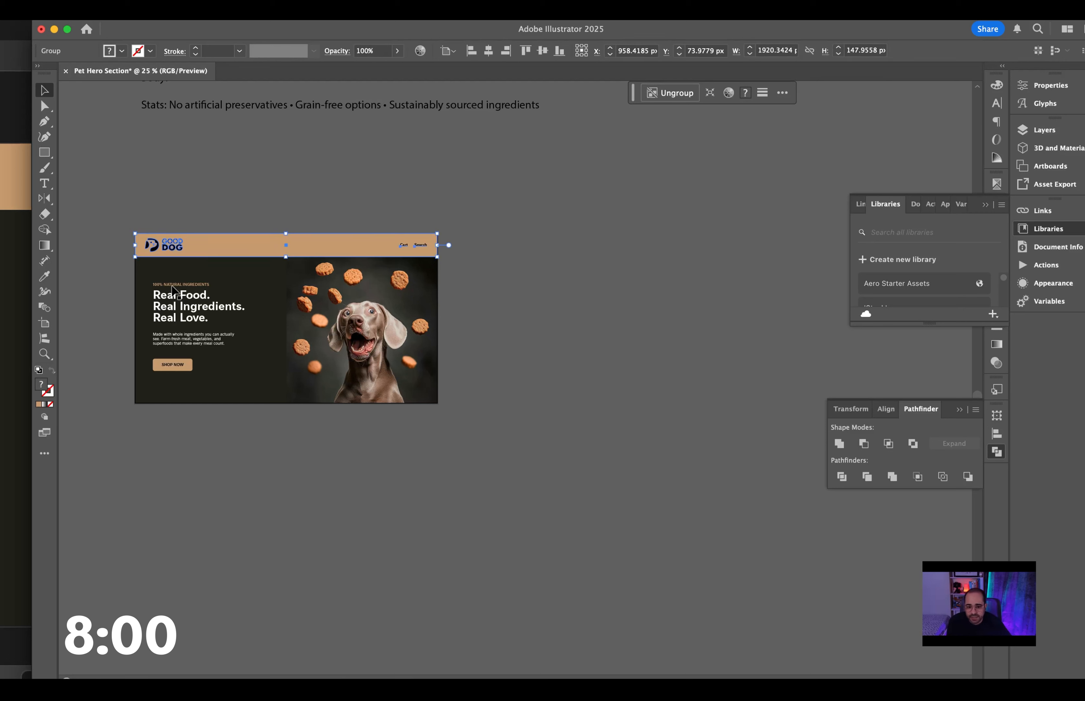
left_click(223, 218)
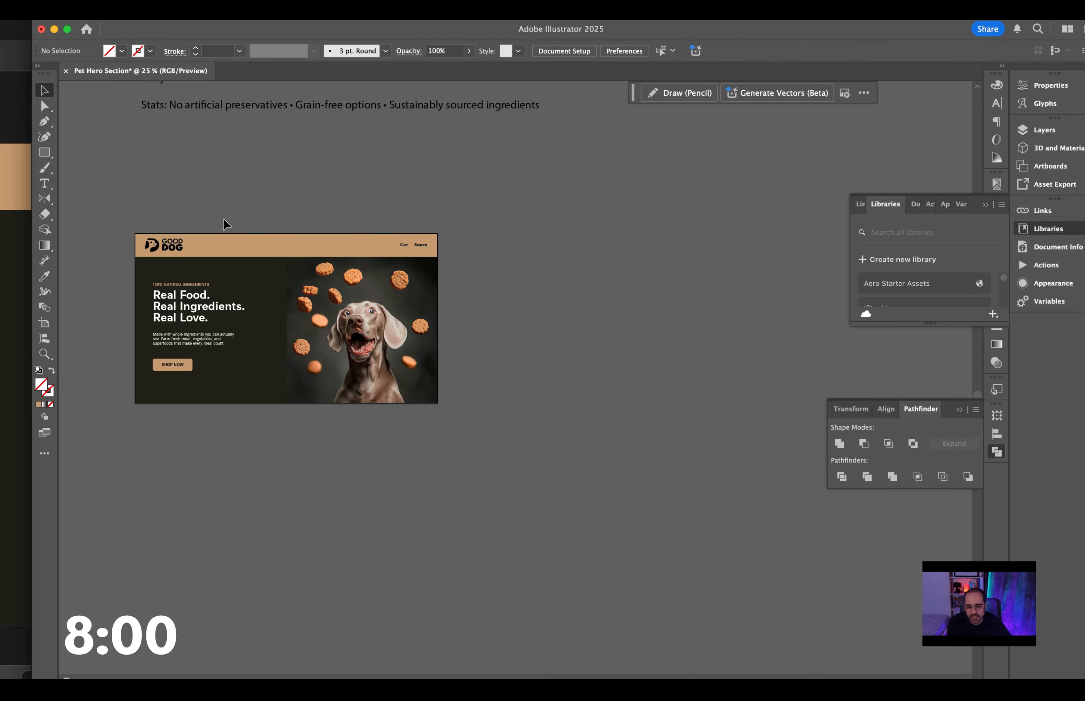
left_click(285, 106)
left_click(273, 123)
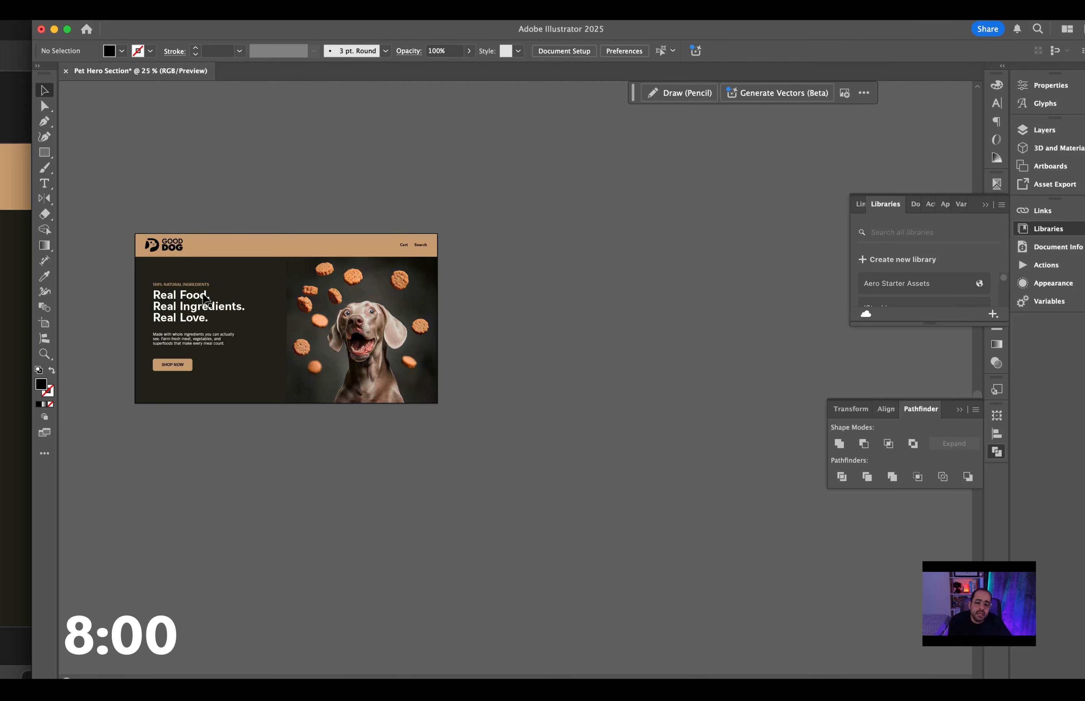
scroll(204, 298, "up", 2)
scroll(208, 301, "left", 5)
left_click(276, 241)
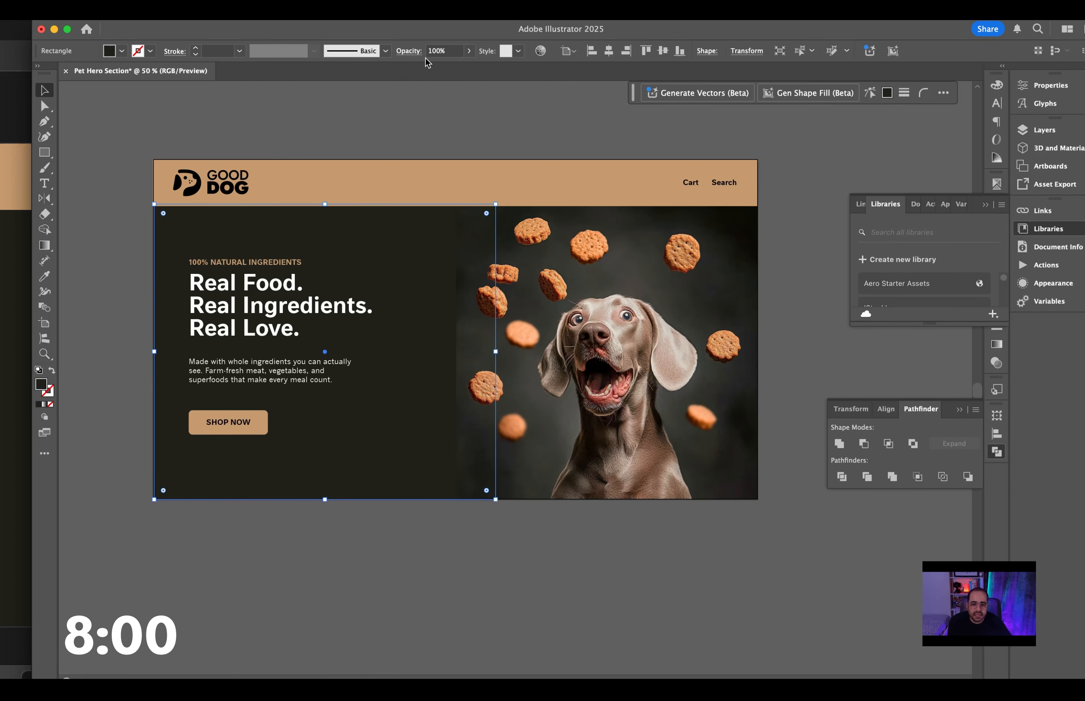
left_click(305, 112)
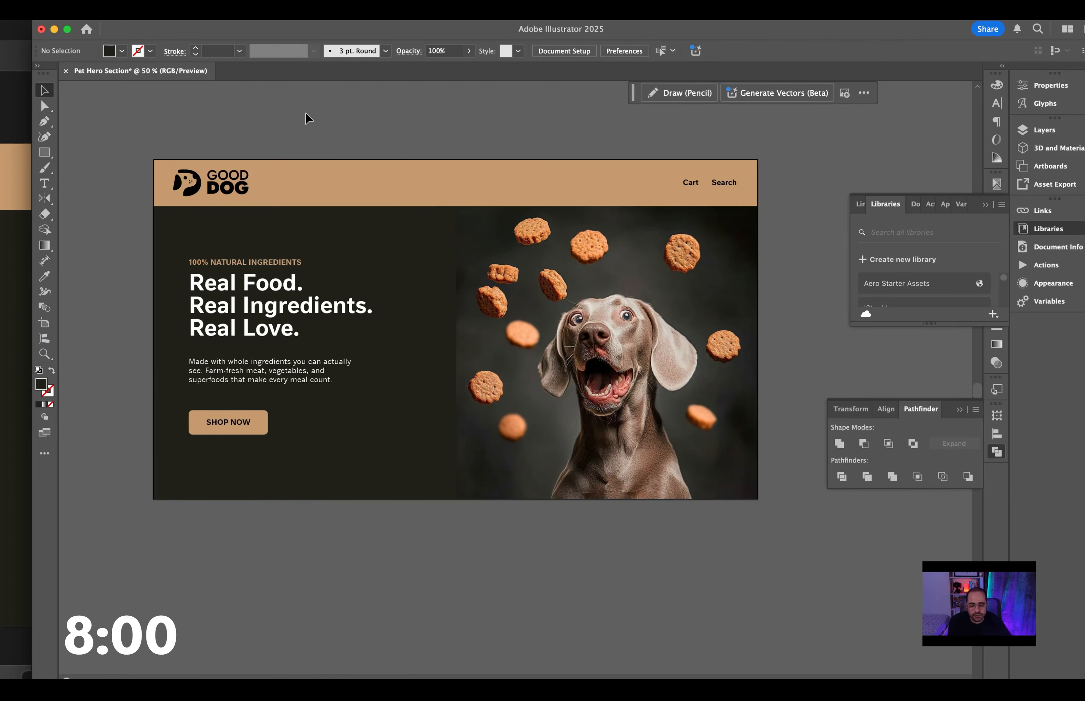
left_click(305, 172)
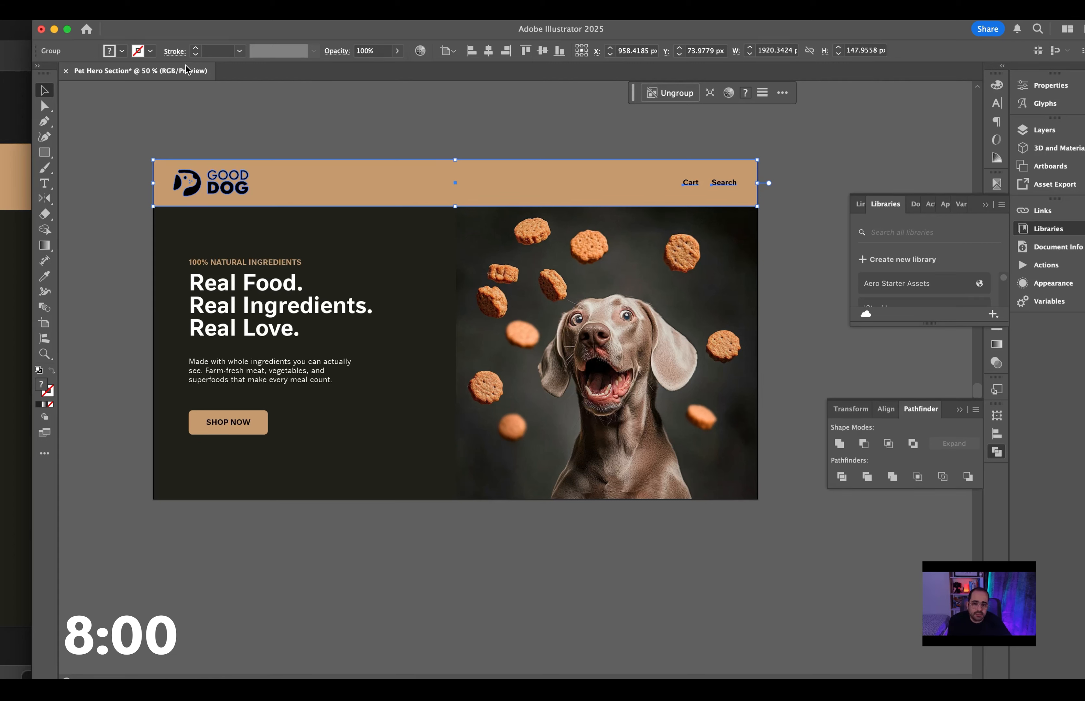
left_click(44, 276)
left_click(359, 201)
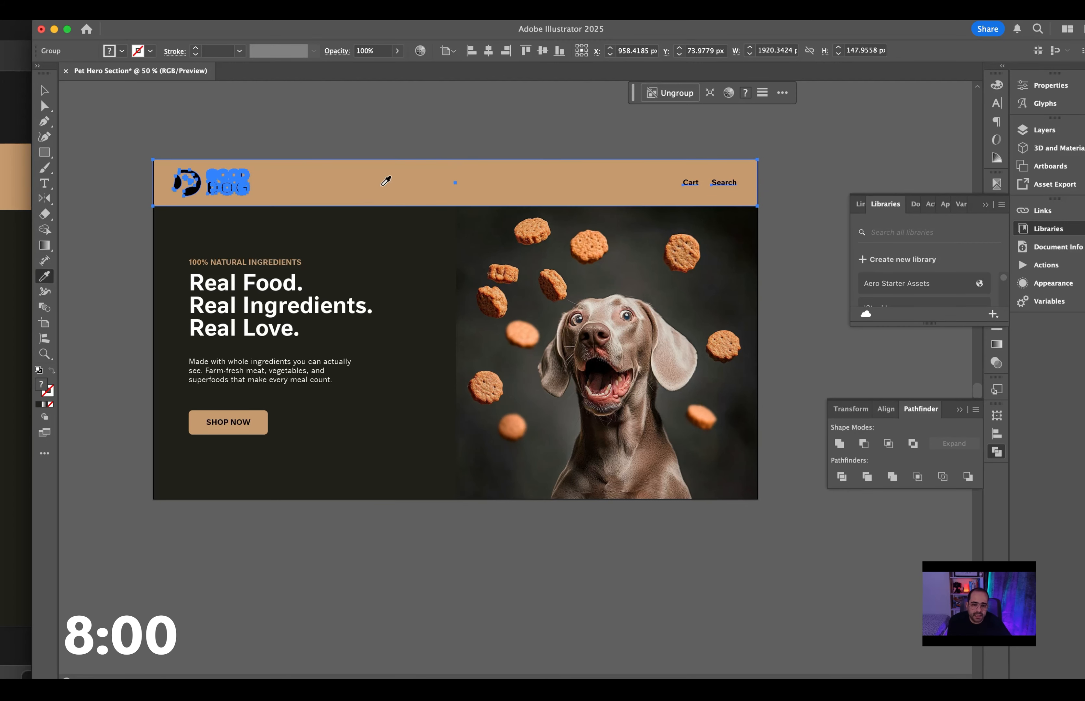
key("v")
key("ctrl+z")
left_click(281, 107)
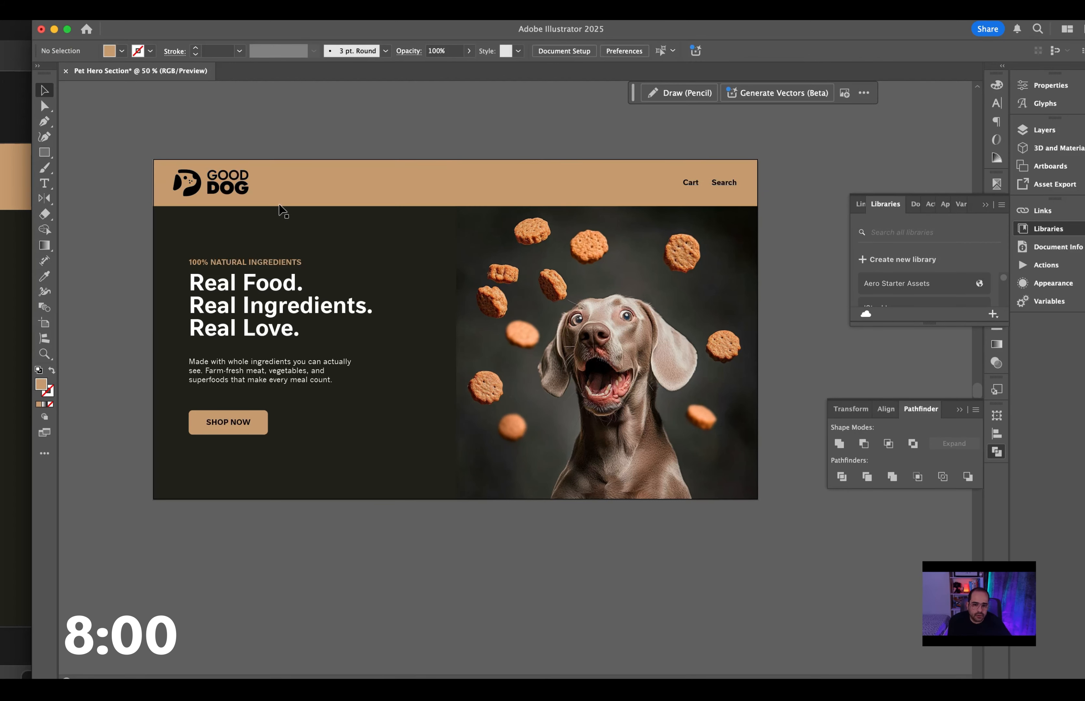
Ungroup the header bar to separate its tan background rectangle from the logo and the Cart and Search links.
left_click(283, 193)
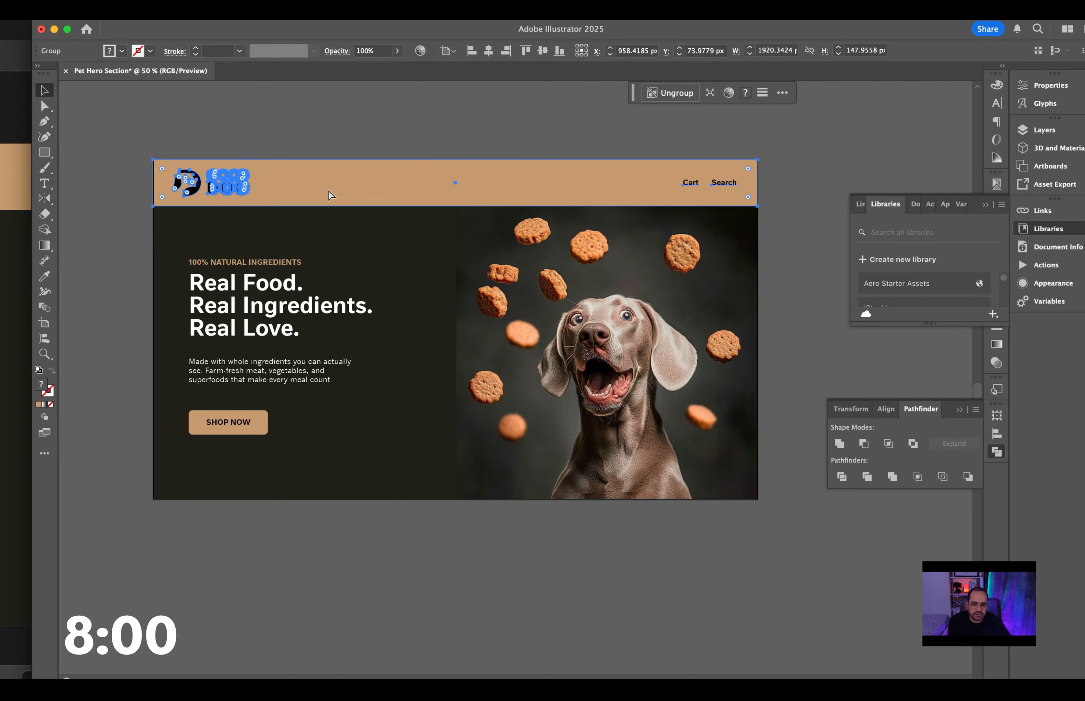
left_click(316, 119)
left_click(318, 160)
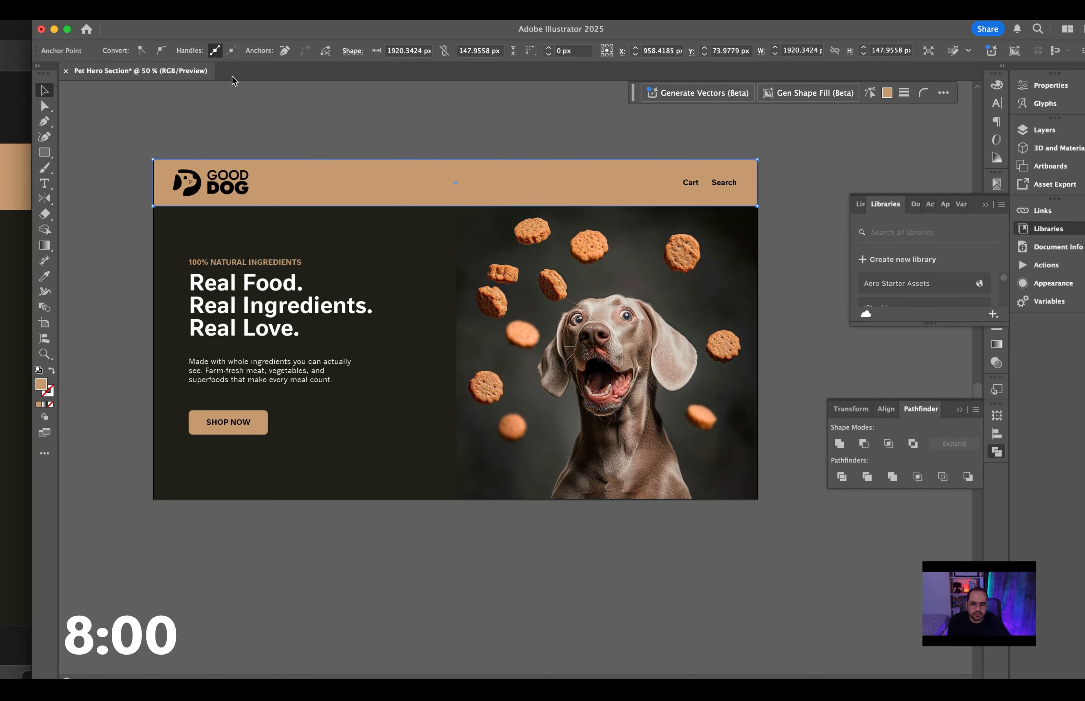
left_click(283, 132)
left_click(316, 166)
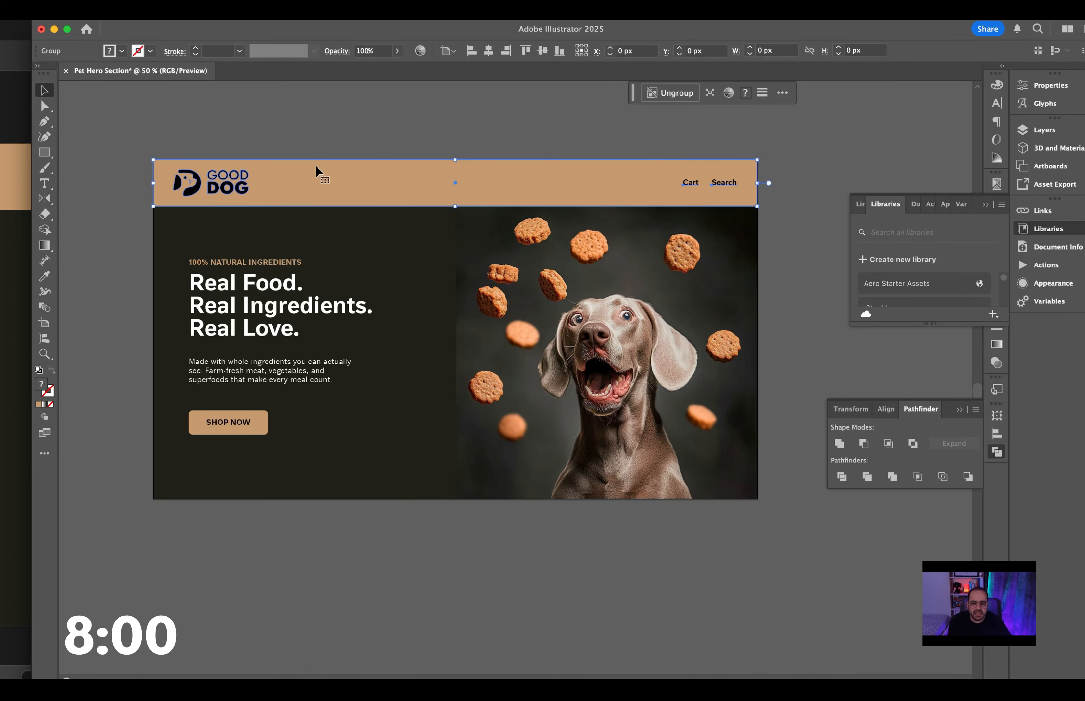
left_click(255, 135)
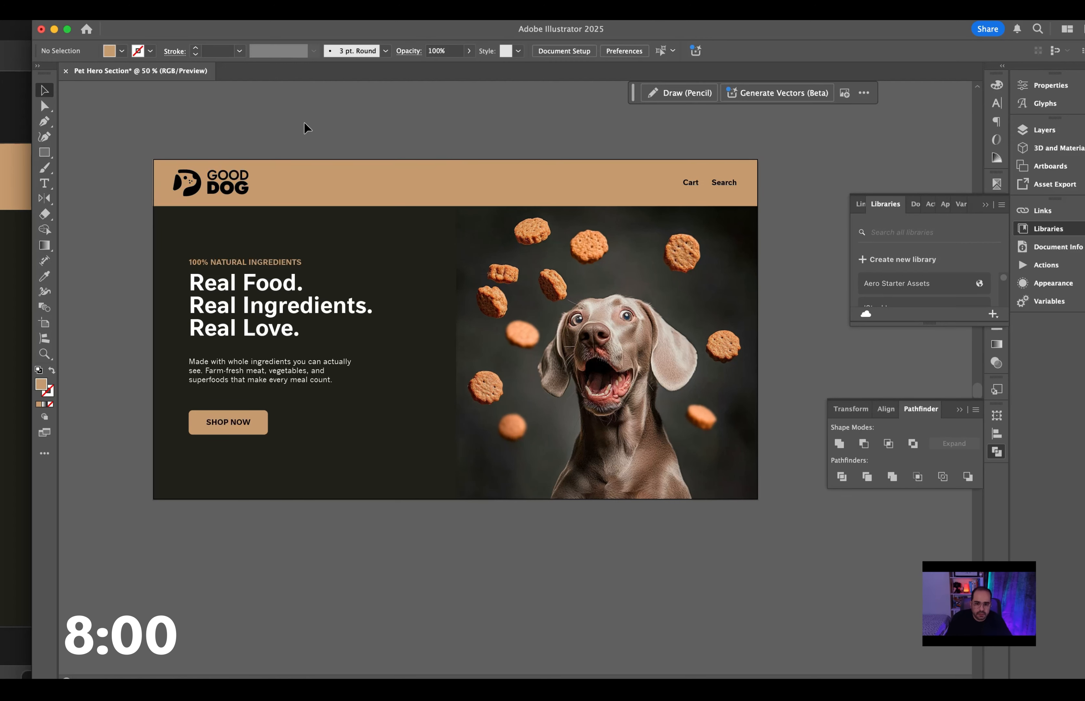
Recolor the header background, the 100% NATURAL INGREDIENTS sub-headline and the SHOP NOW button to orange FF6600.
left_click(320, 184)
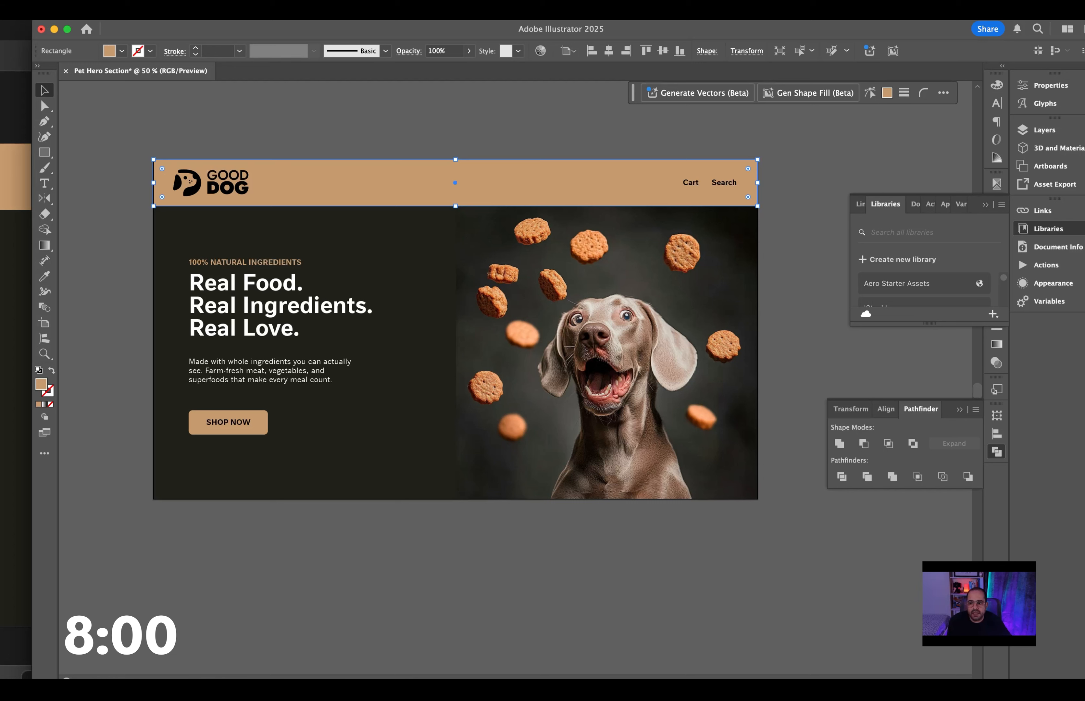
left_click(228, 423, "shift")
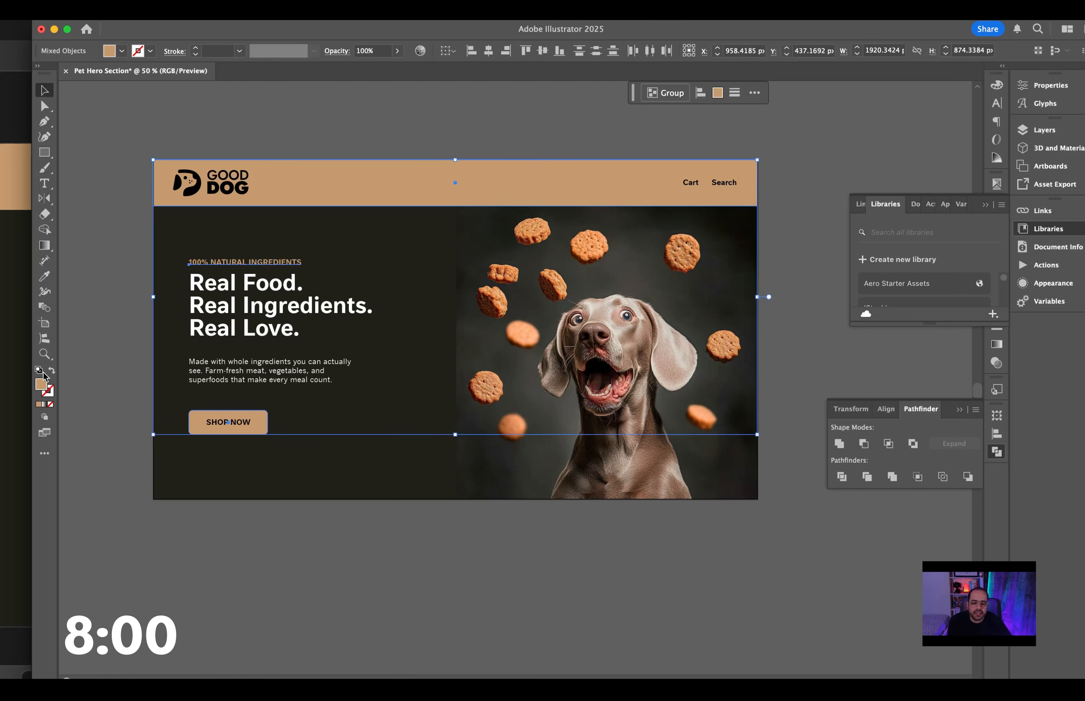
double_click(41, 386)
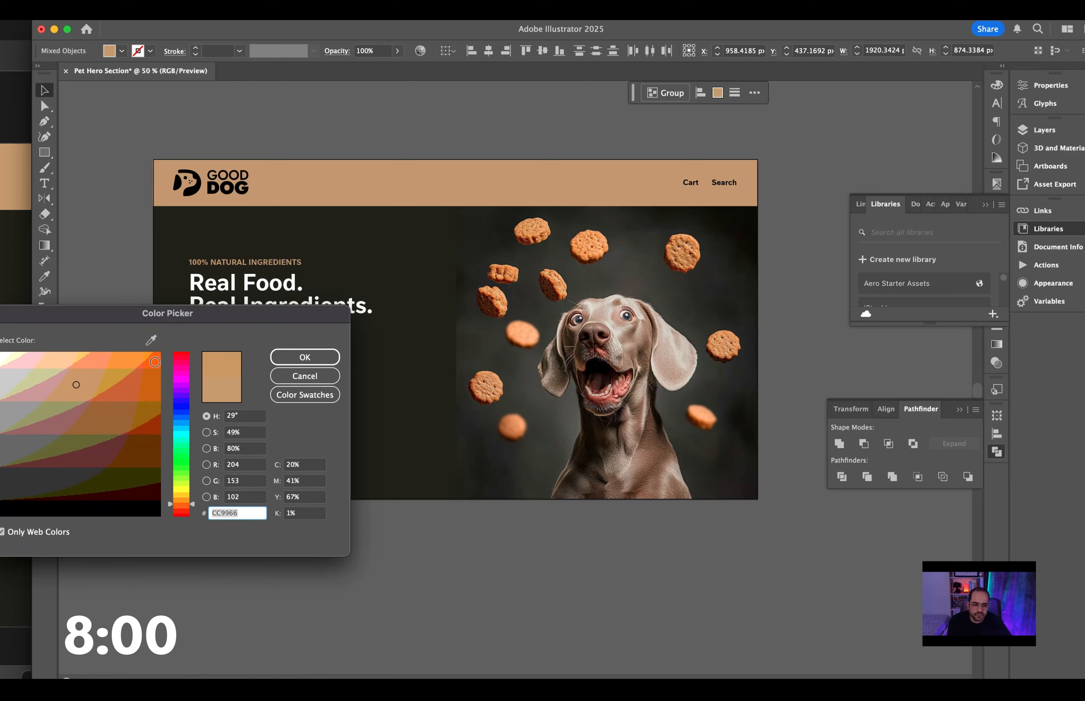
left_click(304, 357)
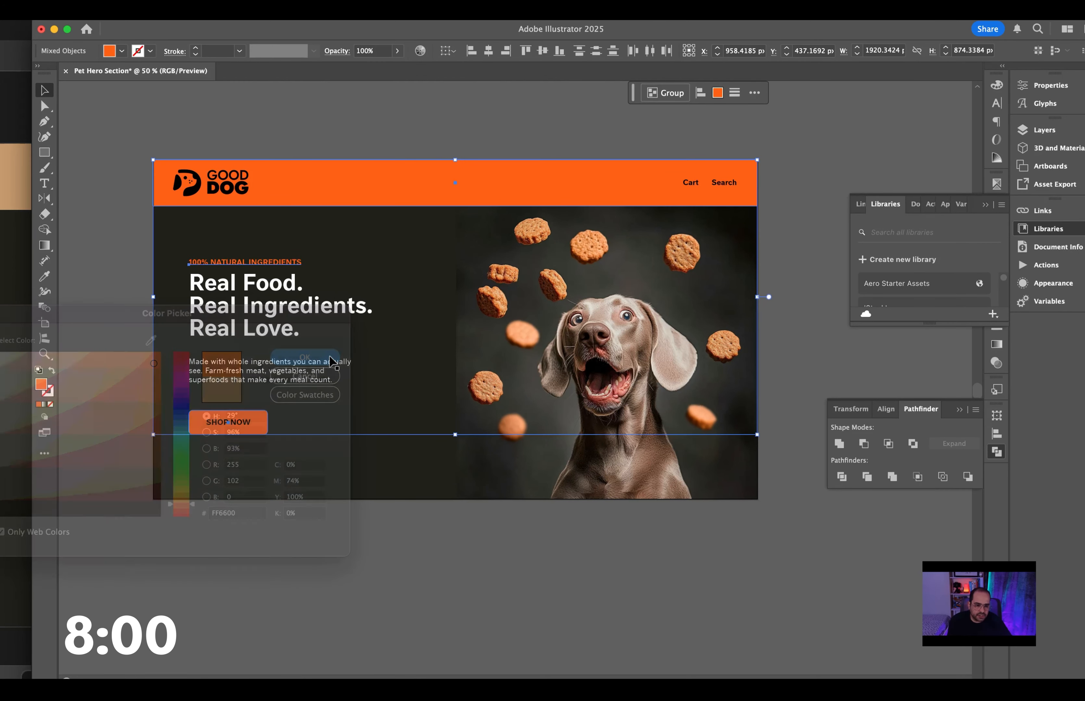
left_click(347, 126)
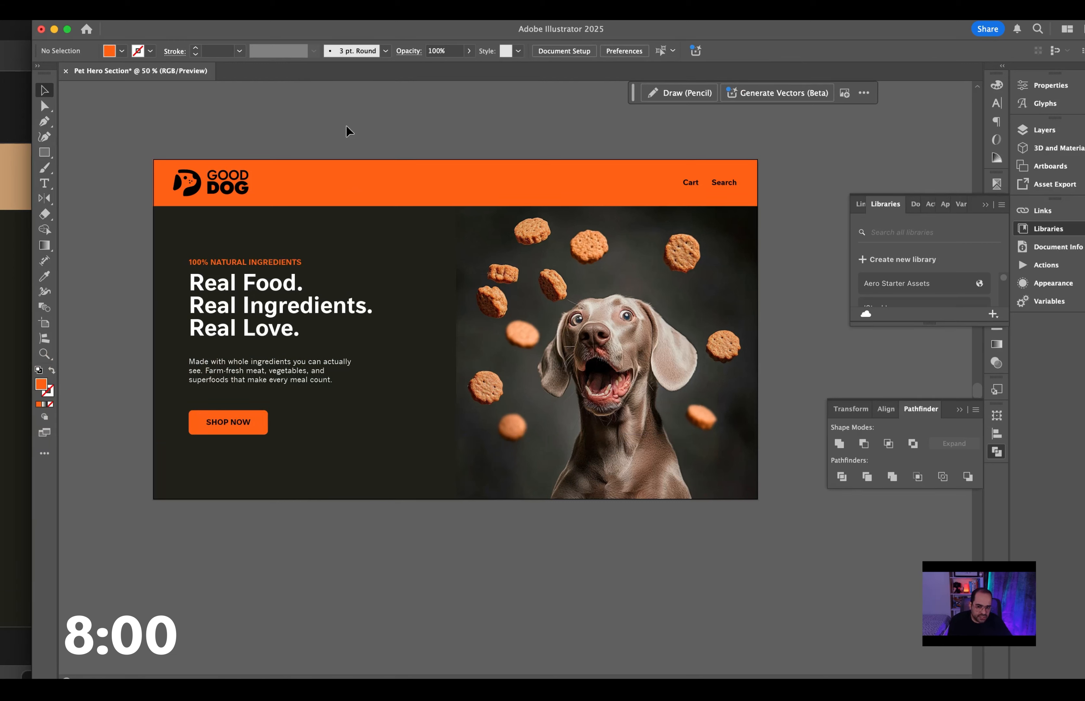
left_click(269, 184)
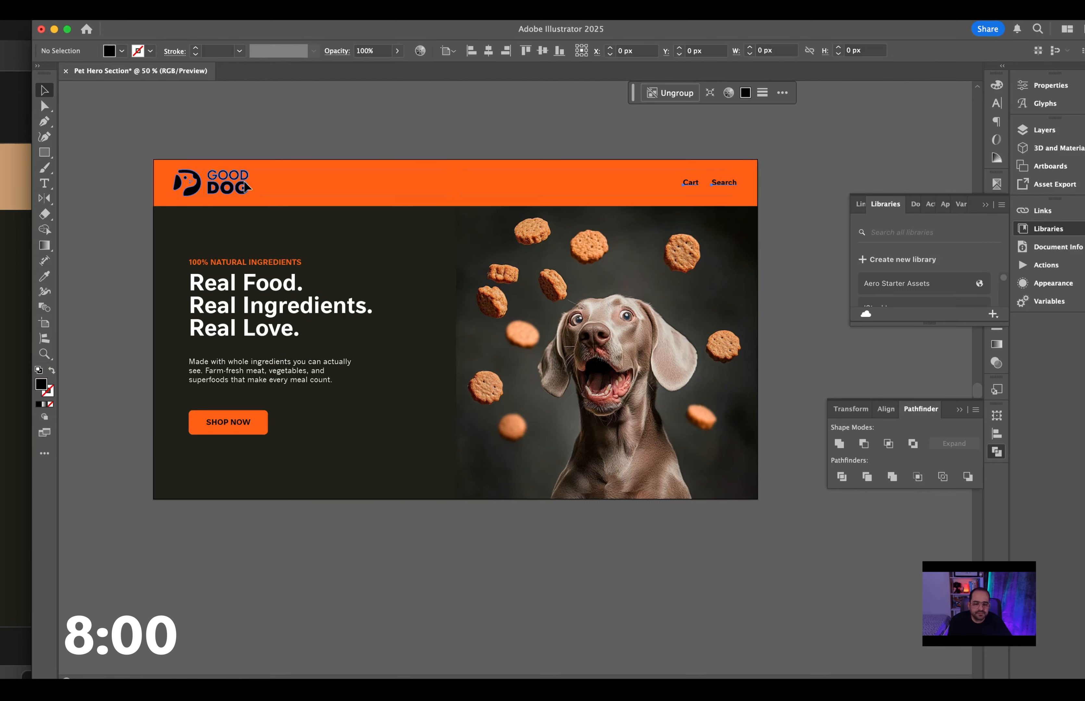
left_click(279, 131)
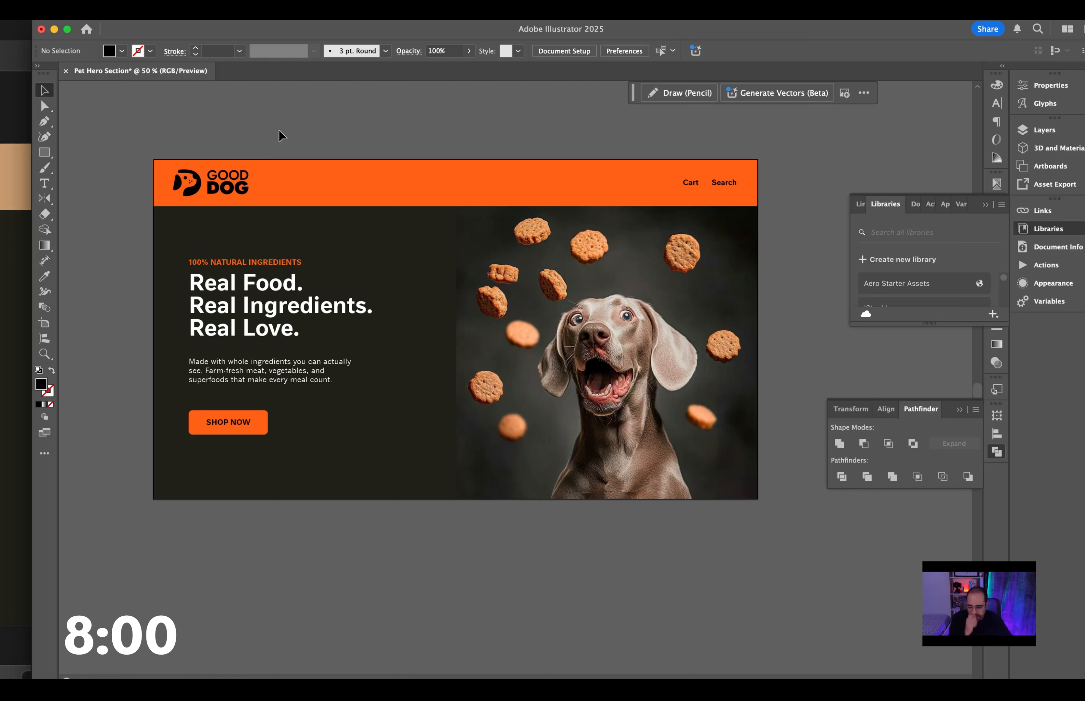
left_click(238, 371)
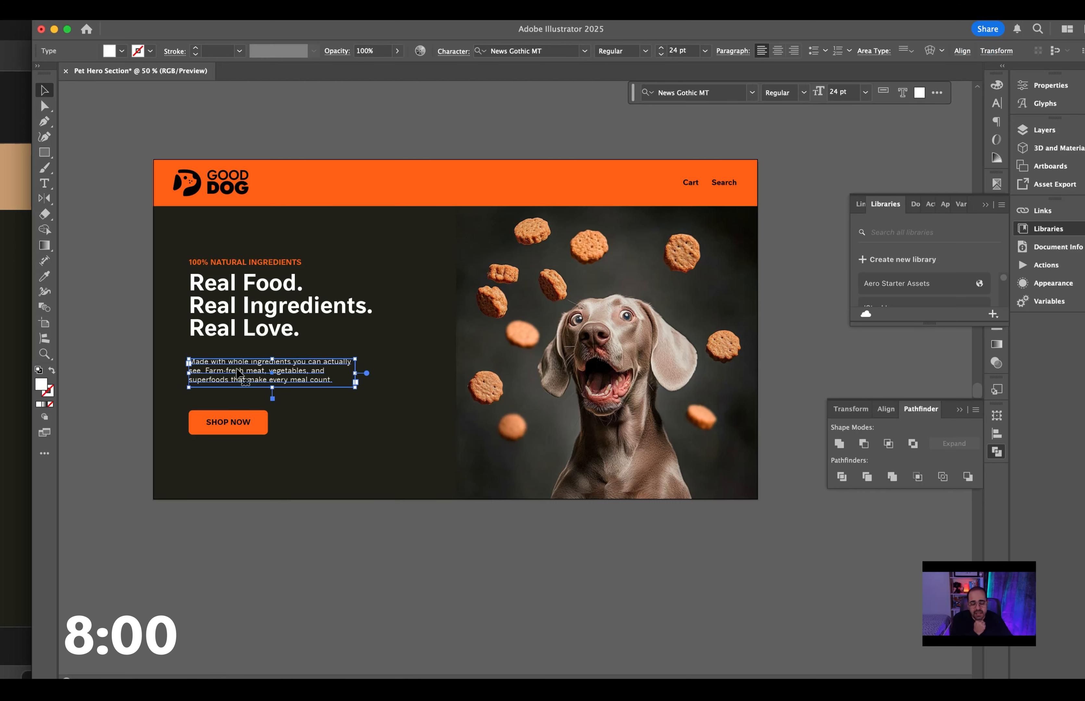
left_click(263, 132)
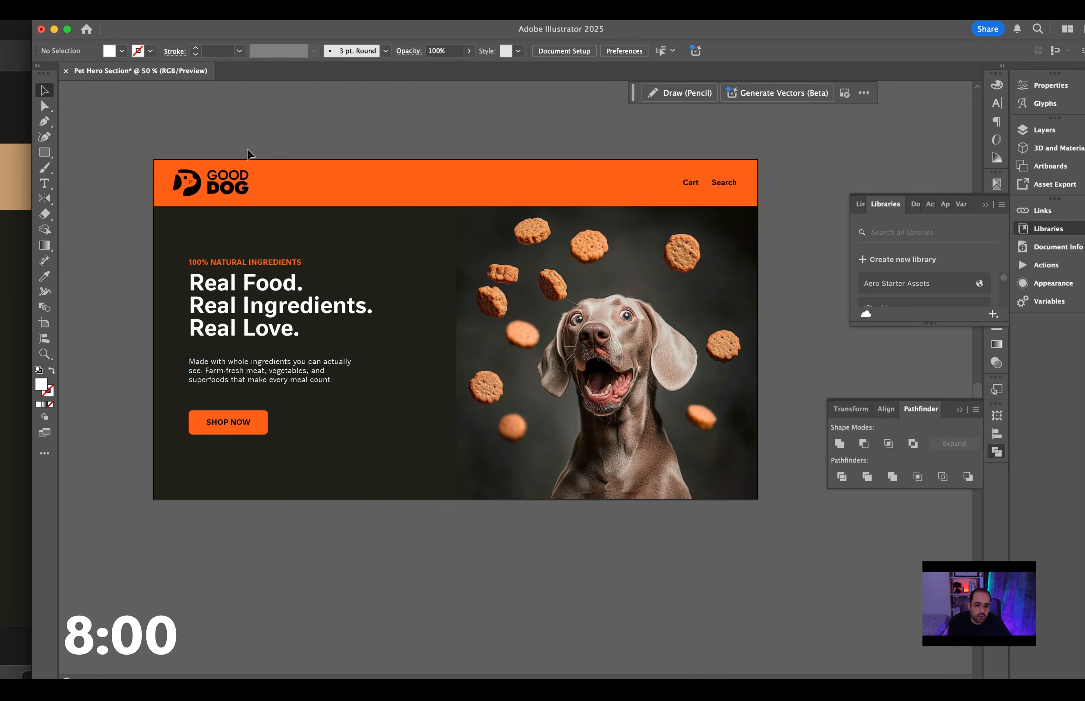
Ungroup the Good Dog logo from the Cart and Search links and select only the logo.
left_click(209, 178)
key("shift+super+g")
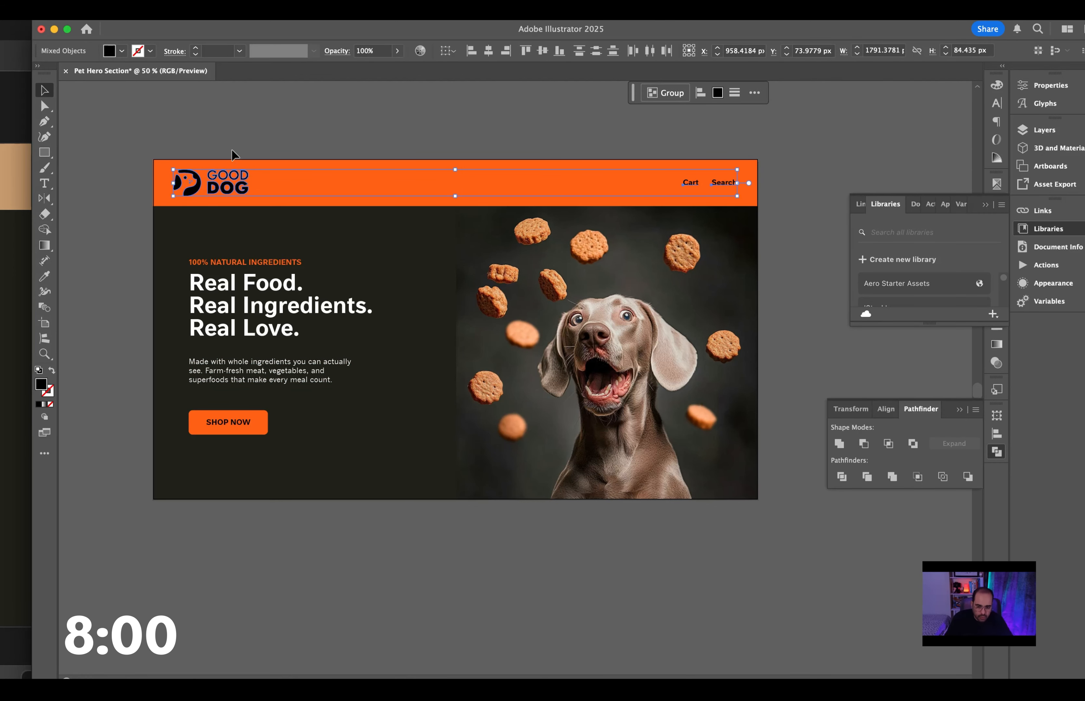
left_click(232, 152)
left_click(203, 203)
left_click(210, 187)
left_click(210, 190)
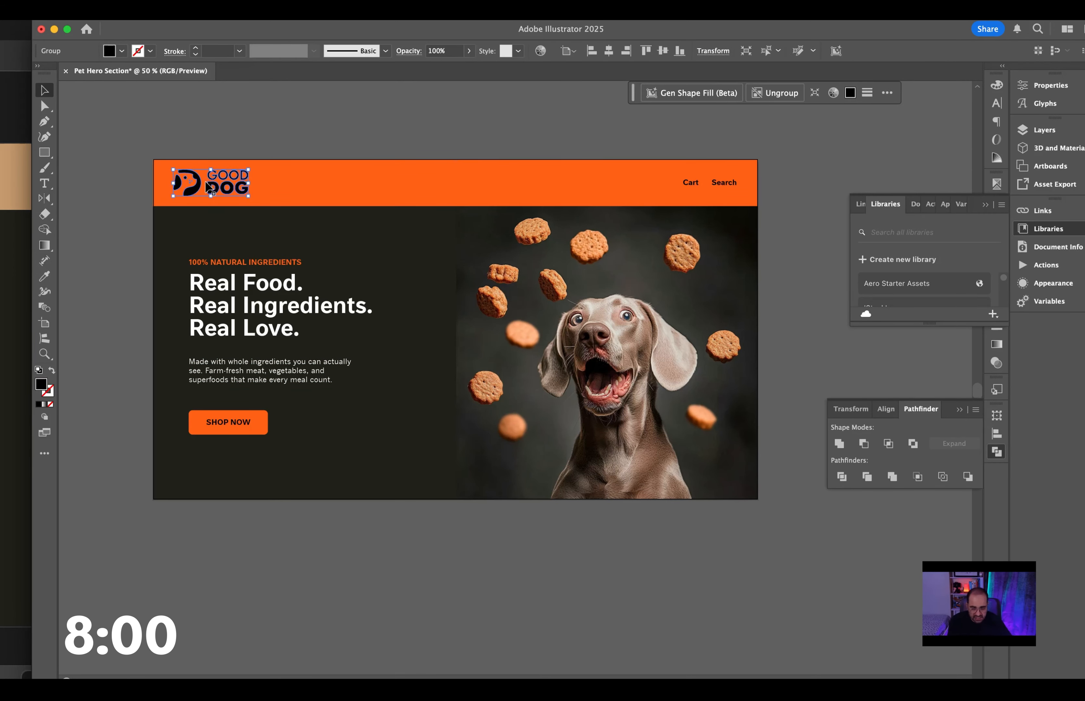
Switch to Figma and bring up the Pet Hero Section copy text with empty canvas below it.
key("super+Tab")
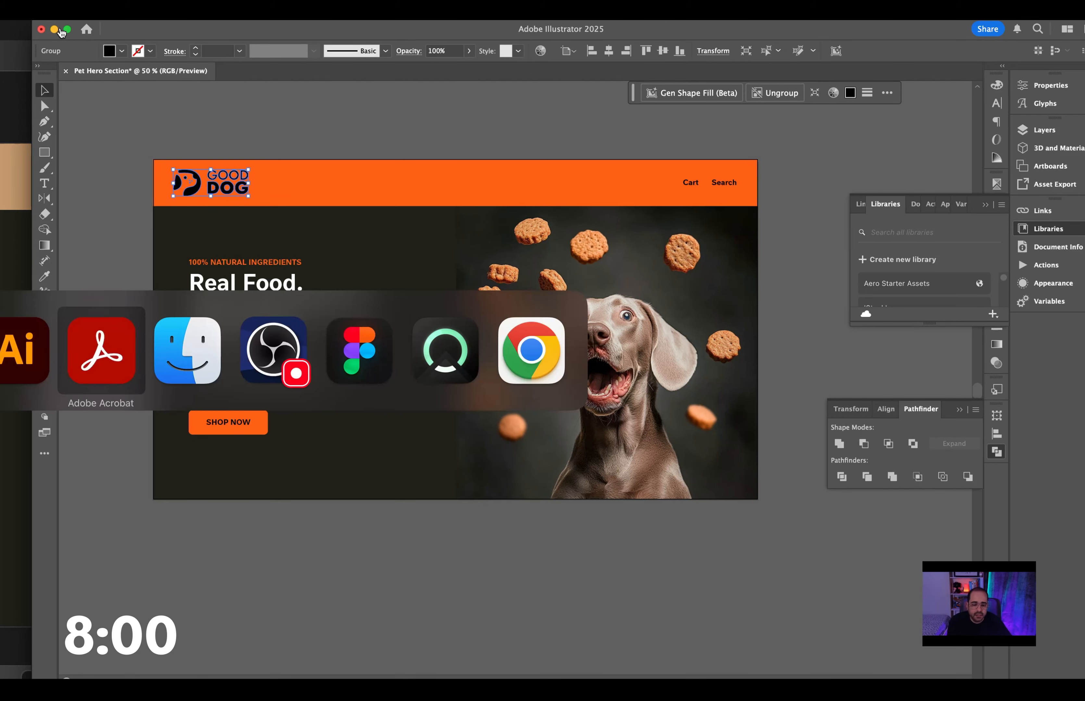
key("super+Tab")
key("super+Tab")
key("super+Tab")
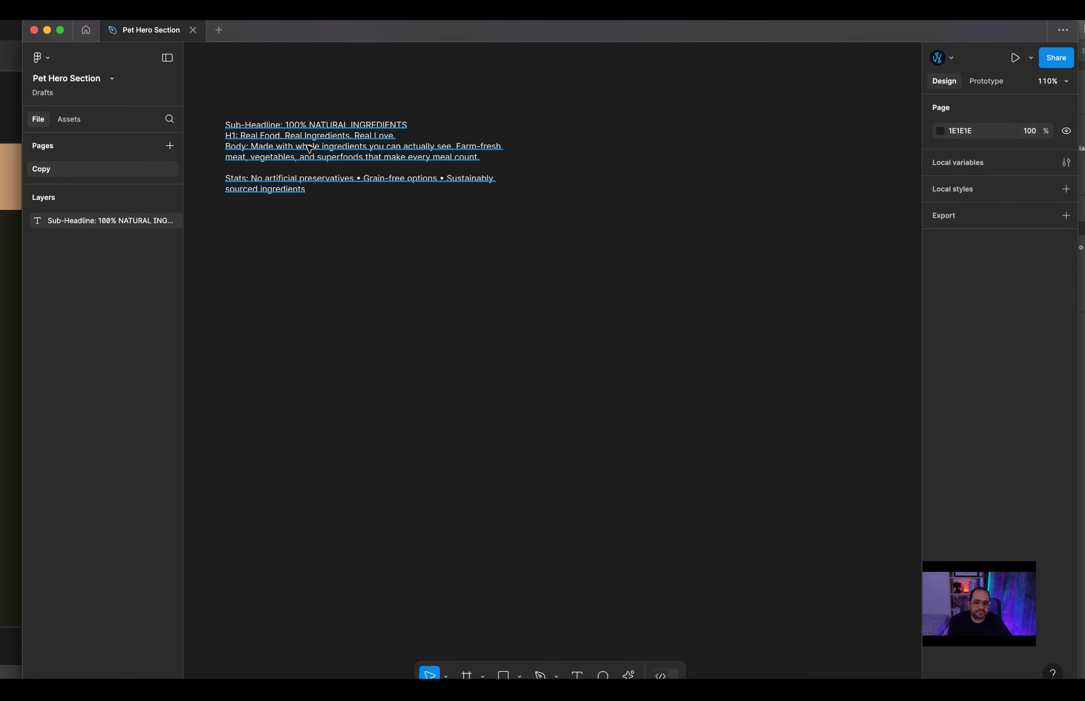
scroll(377, 283, "down", 3)
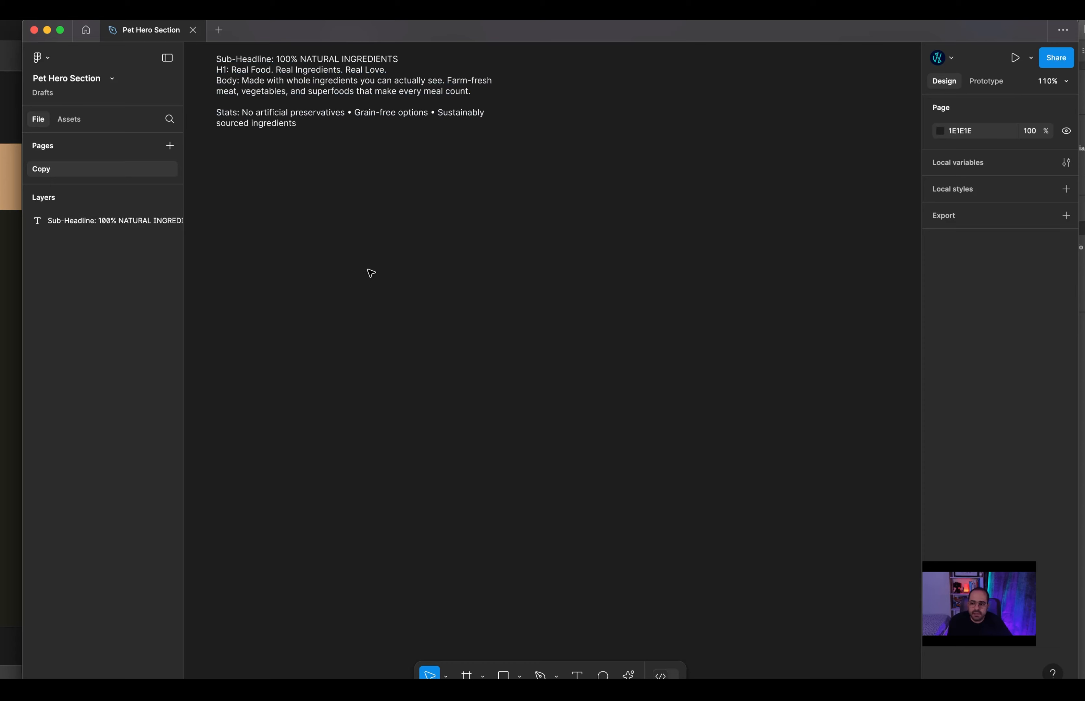
scroll(370, 272, "down", 3)
scroll(371, 273, "up", 5)
scroll(380, 271, "left", 2)
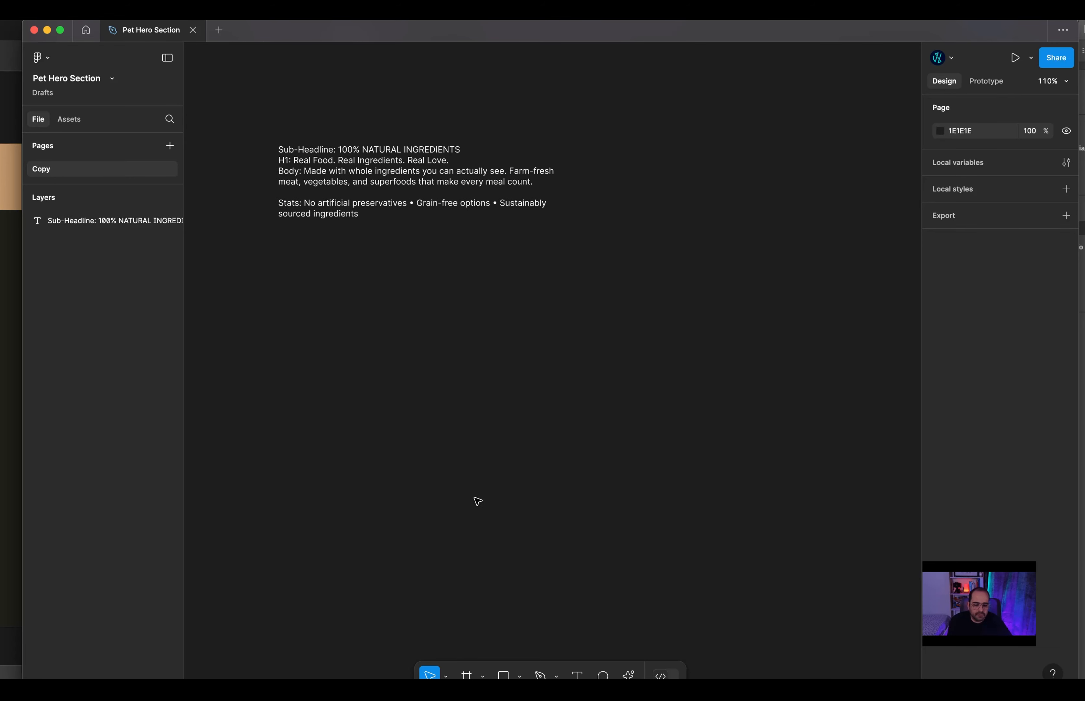
Draw a frame below the copy text and set its size to 1920 × 1080.
left_click(482, 675)
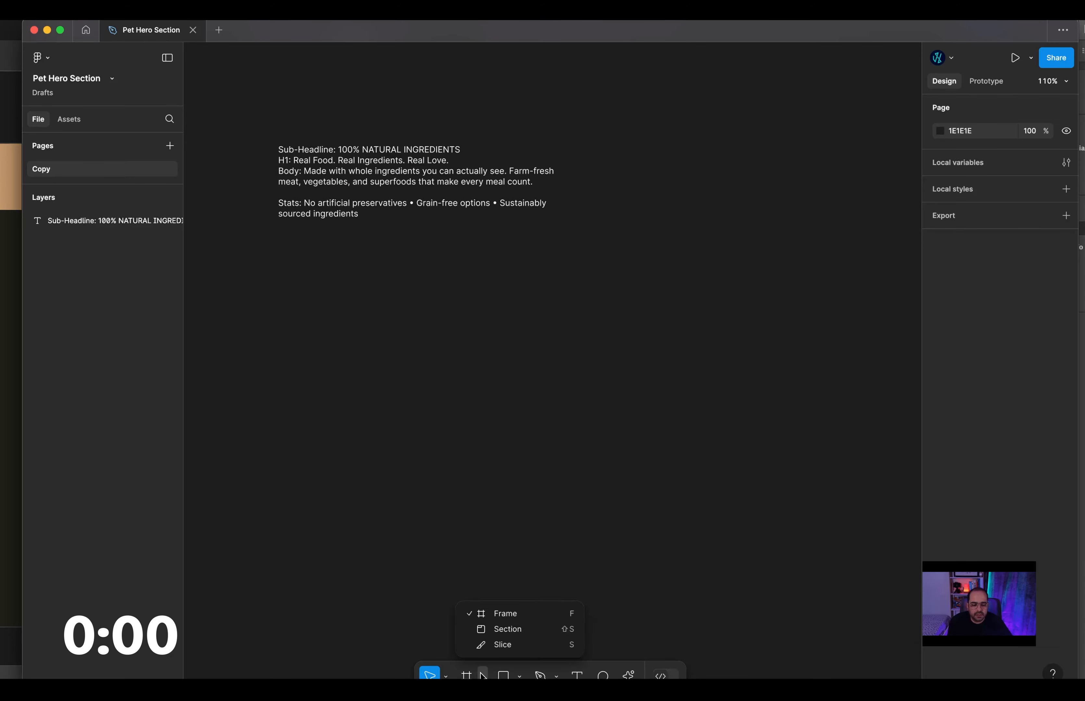
left_click(501, 613)
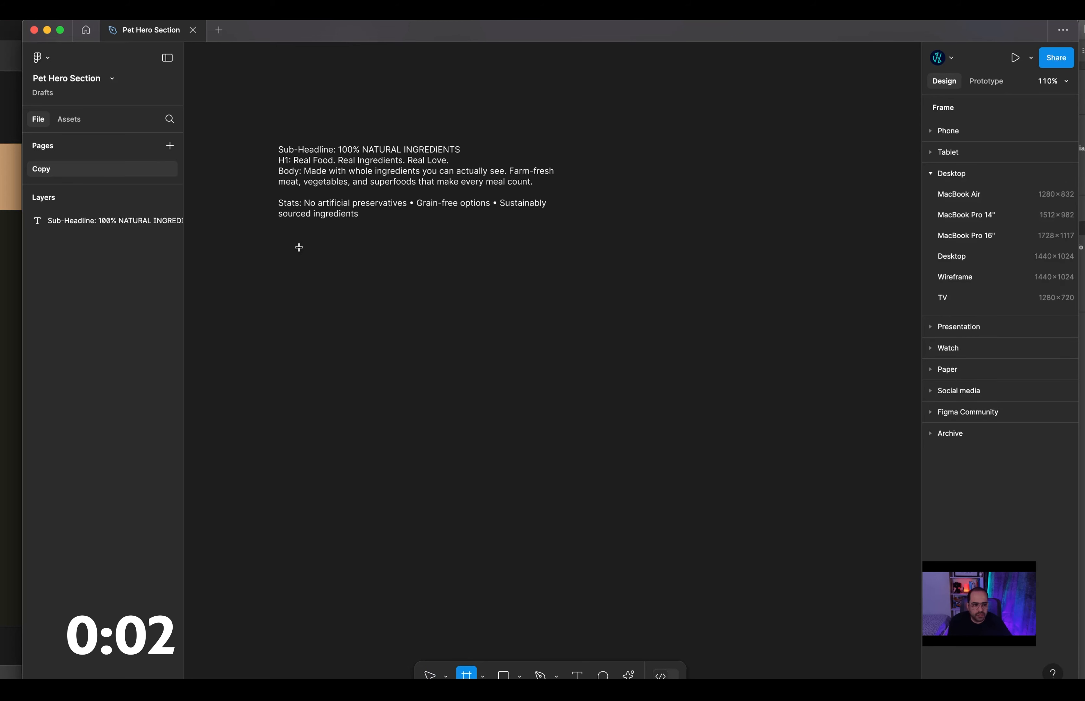
left_click_drag(293, 245, 611, 464)
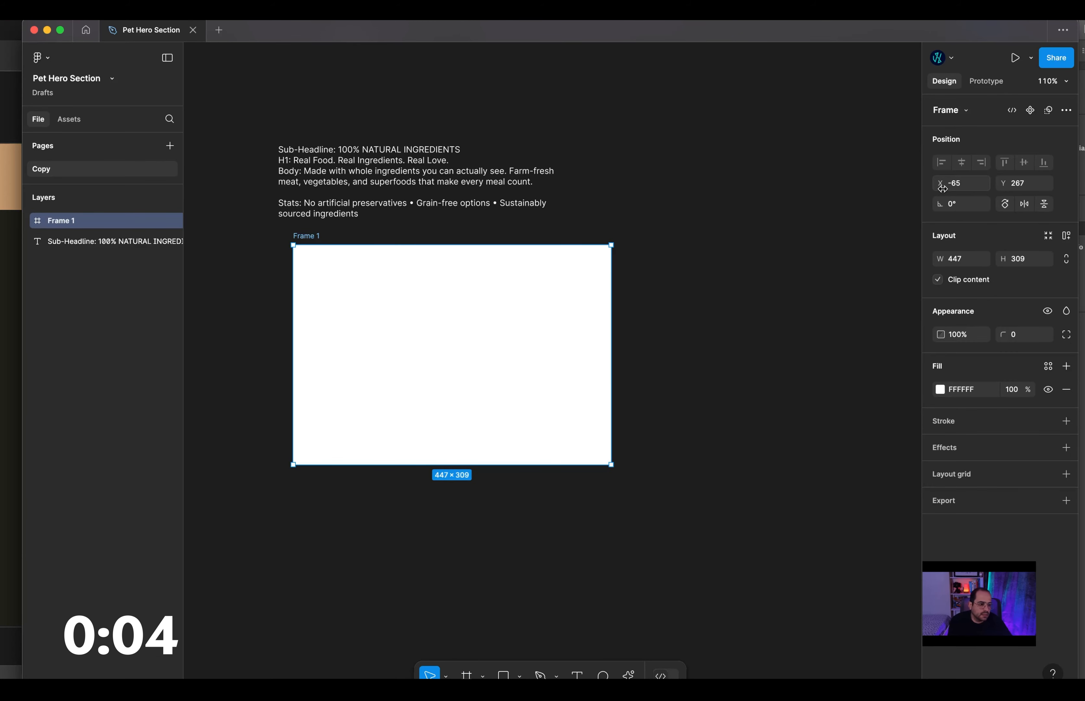
left_click(977, 263)
type("1920")
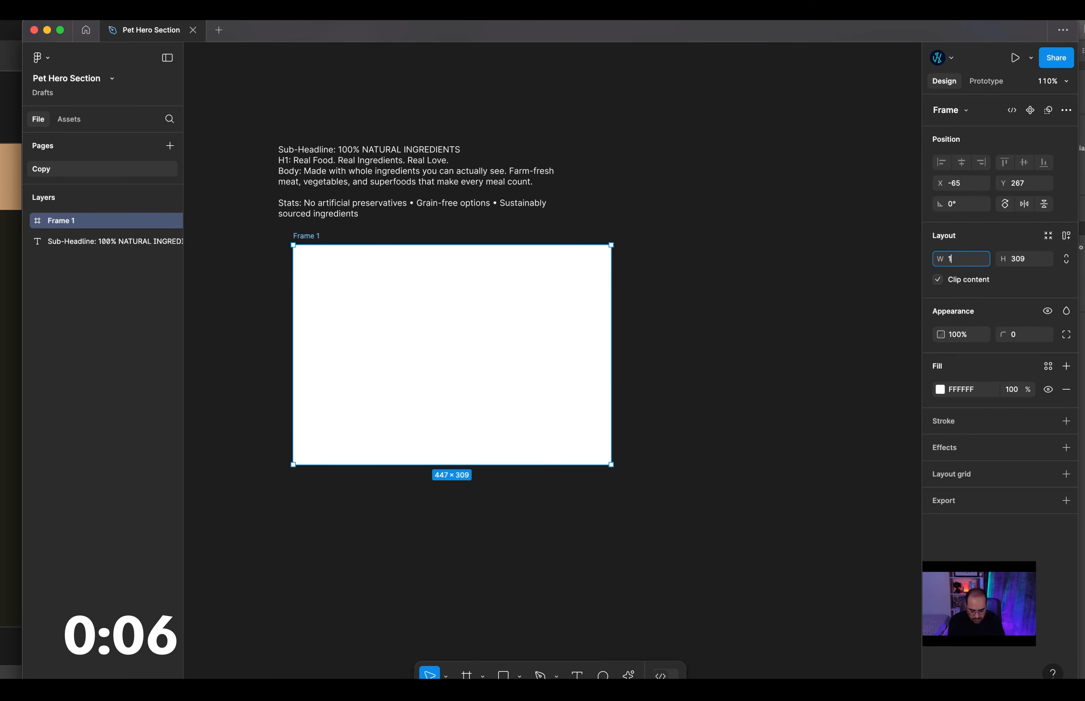
key("Tab")
type("10")
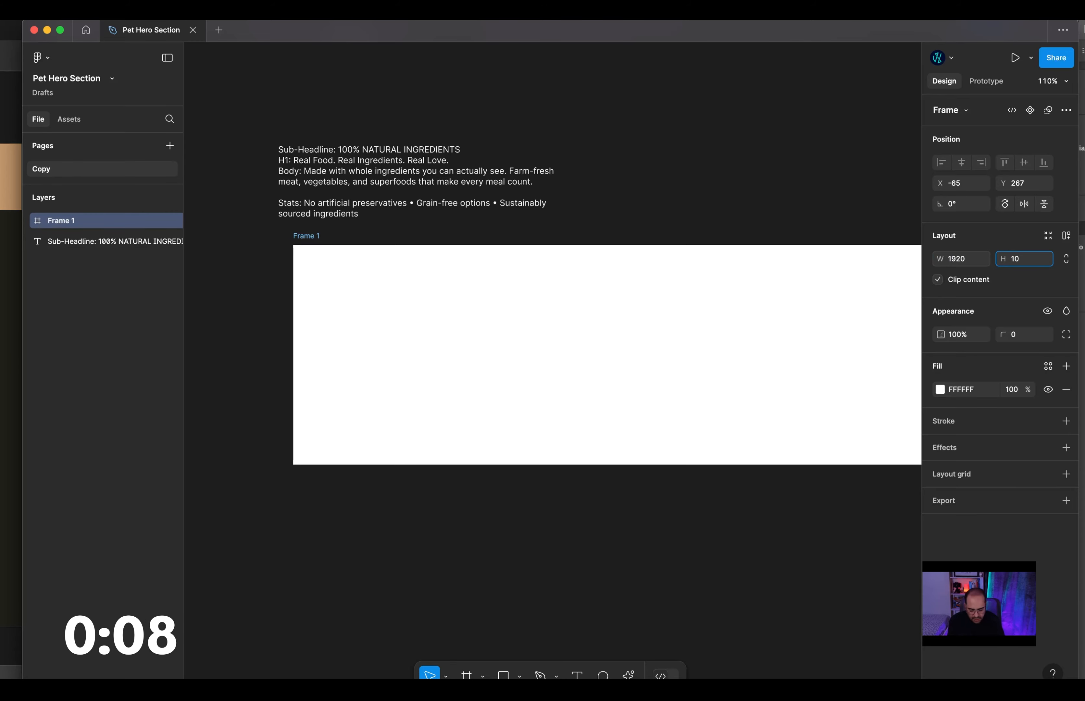
type("80")
key("Return")
Move the copy text block farther above the frame and rename the frame Hero Dog Website.
scroll(383, 376, "down", 3)
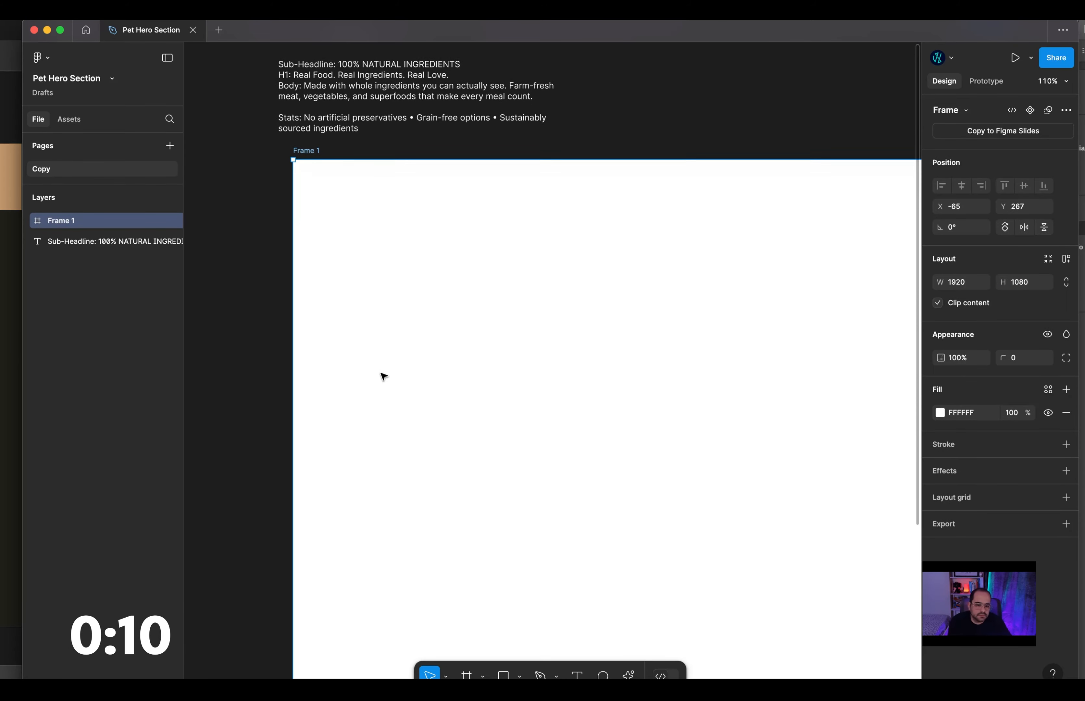
scroll(383, 376, "down", 10)
scroll(426, 359, "right", 3)
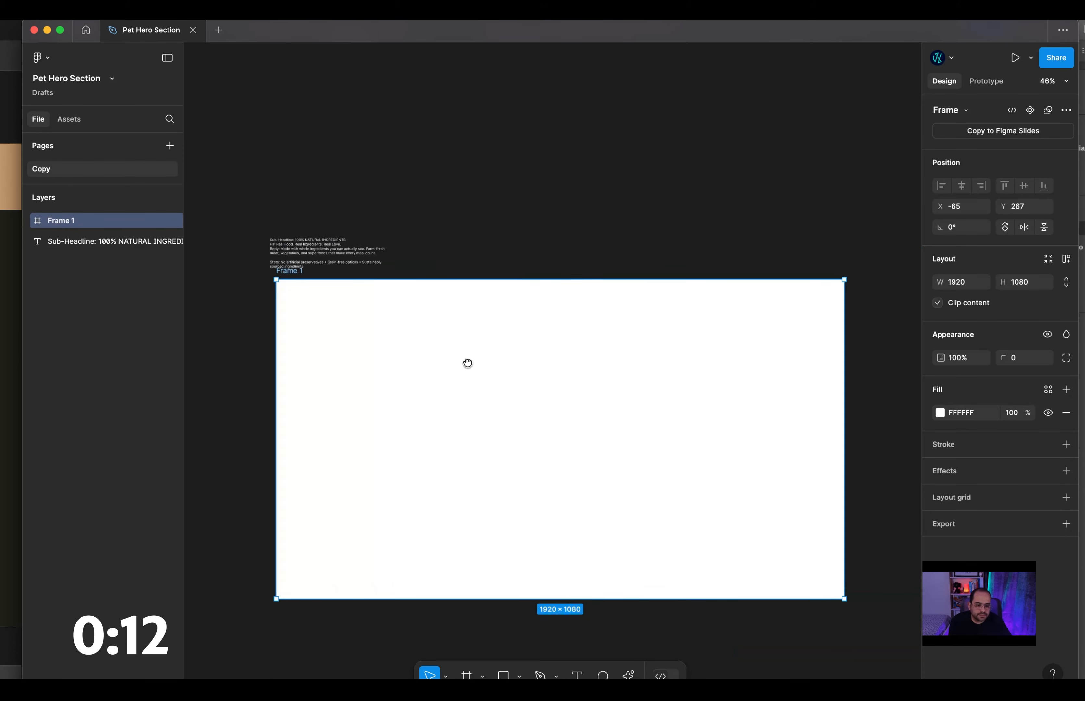
left_click_drag(467, 363, 480, 340)
left_click_drag(353, 226, 370, 187)
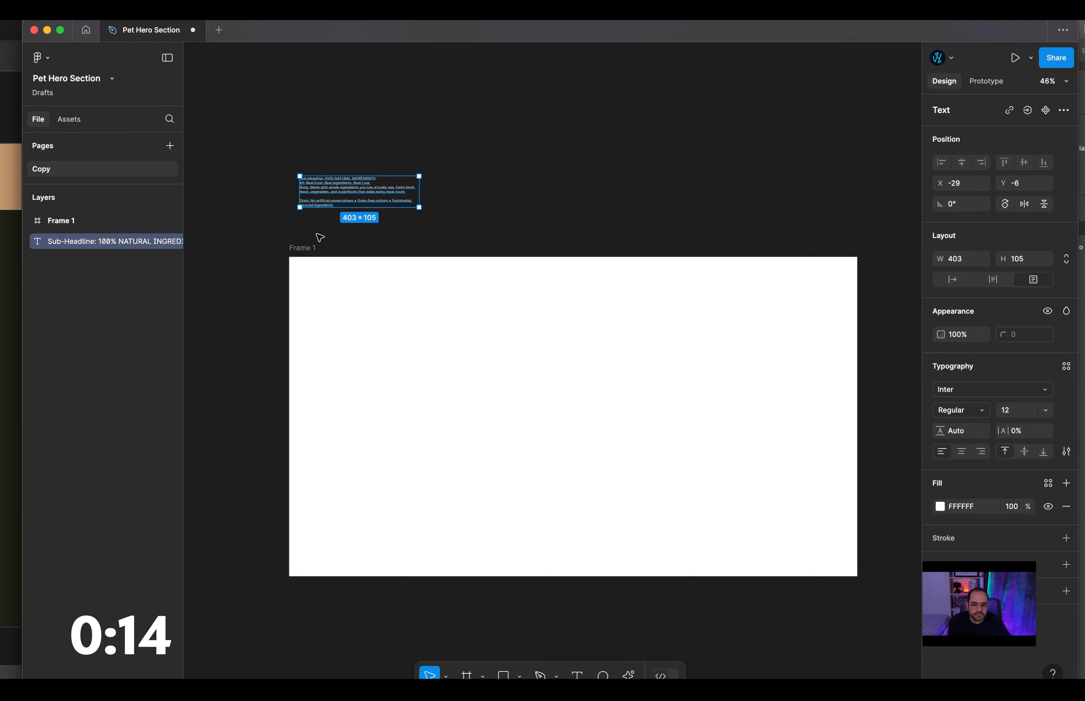
left_click(302, 247)
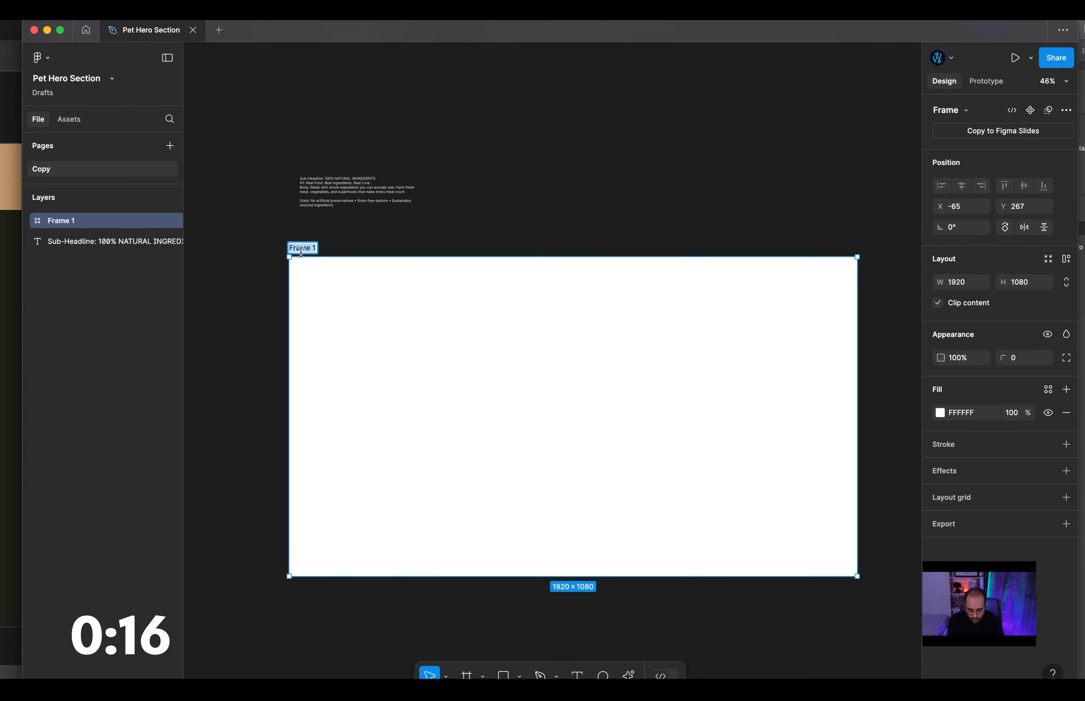
type("Hero Dog")
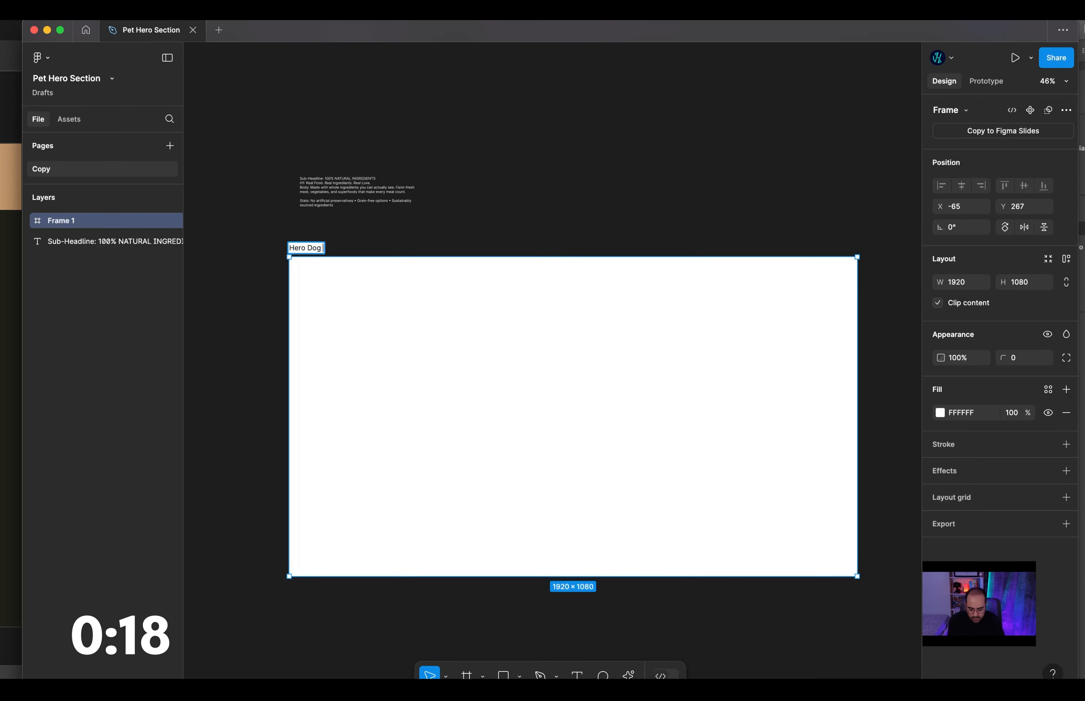
type(" Website")
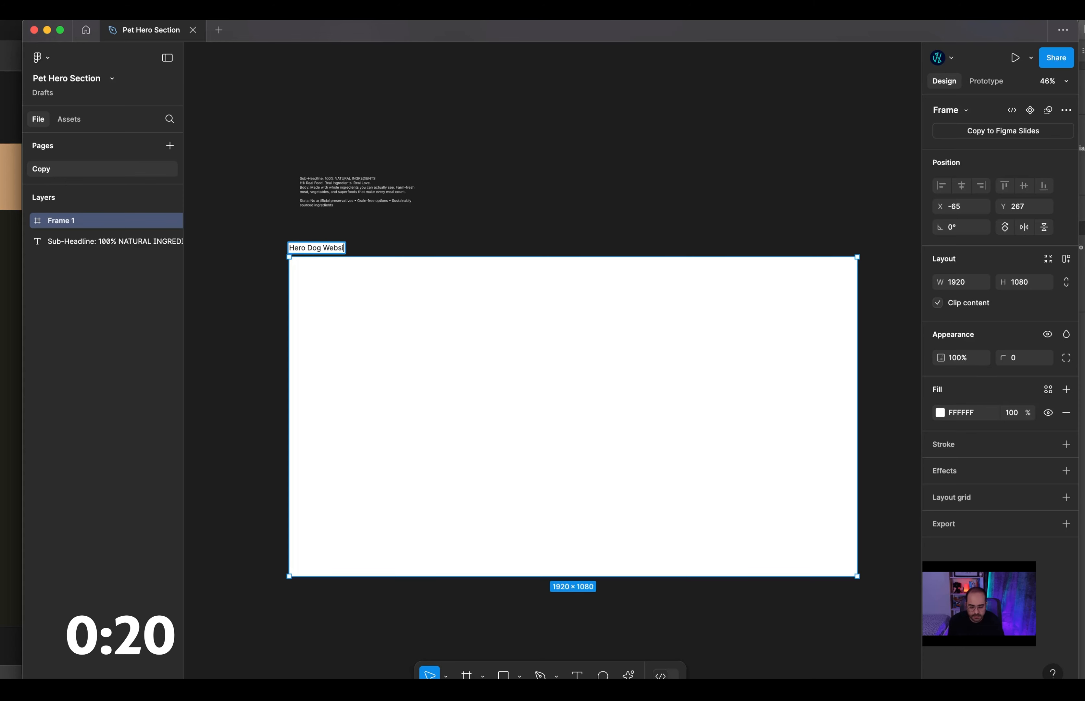
left_click(488, 211)
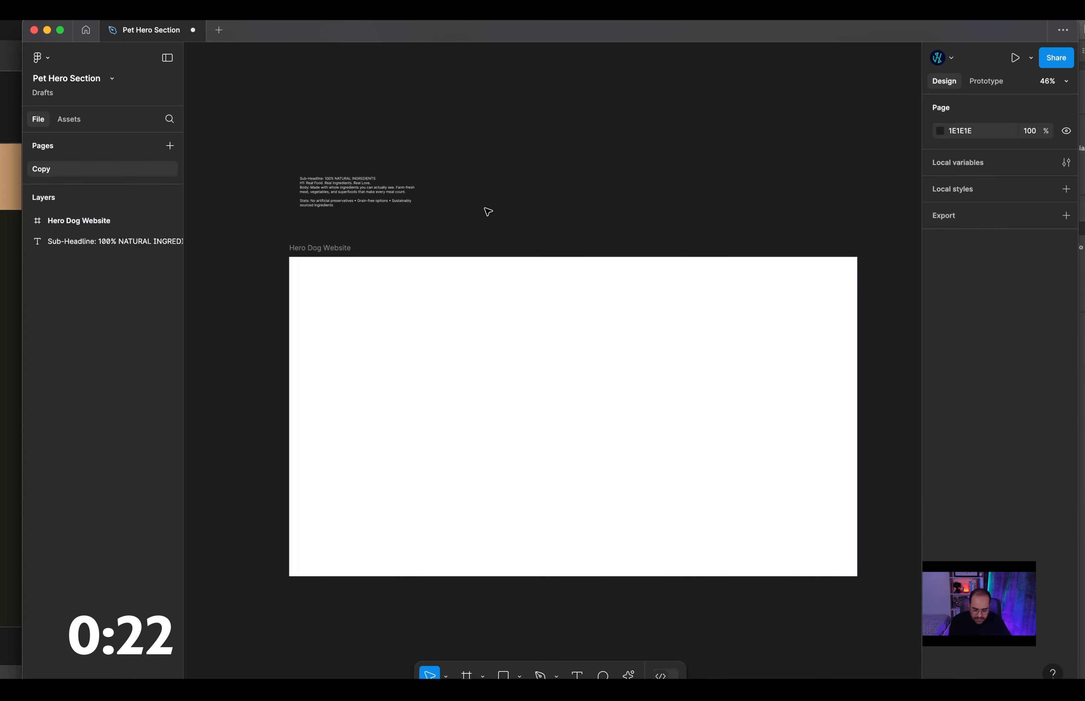
Paste the Good Dog logo and place it in the frame's upper-left corner at about X 39, Y 46.
key("cmd+v")
left_click(487, 211)
left_click(557, 373)
left_click_drag(557, 373, 342, 288)
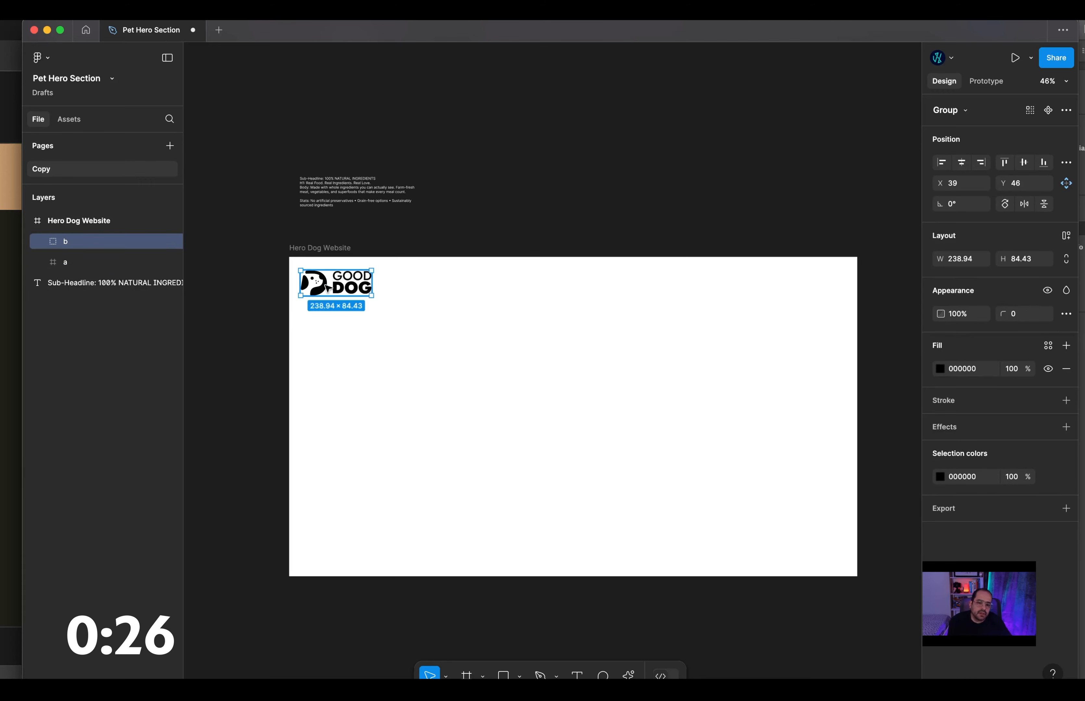
Duplicate the copy text block into the frame below the logo, at about X 36, Y 438, and check the Illustrator layout for reference.
left_click(348, 205)
left_click_drag(348, 205, 390, 405)
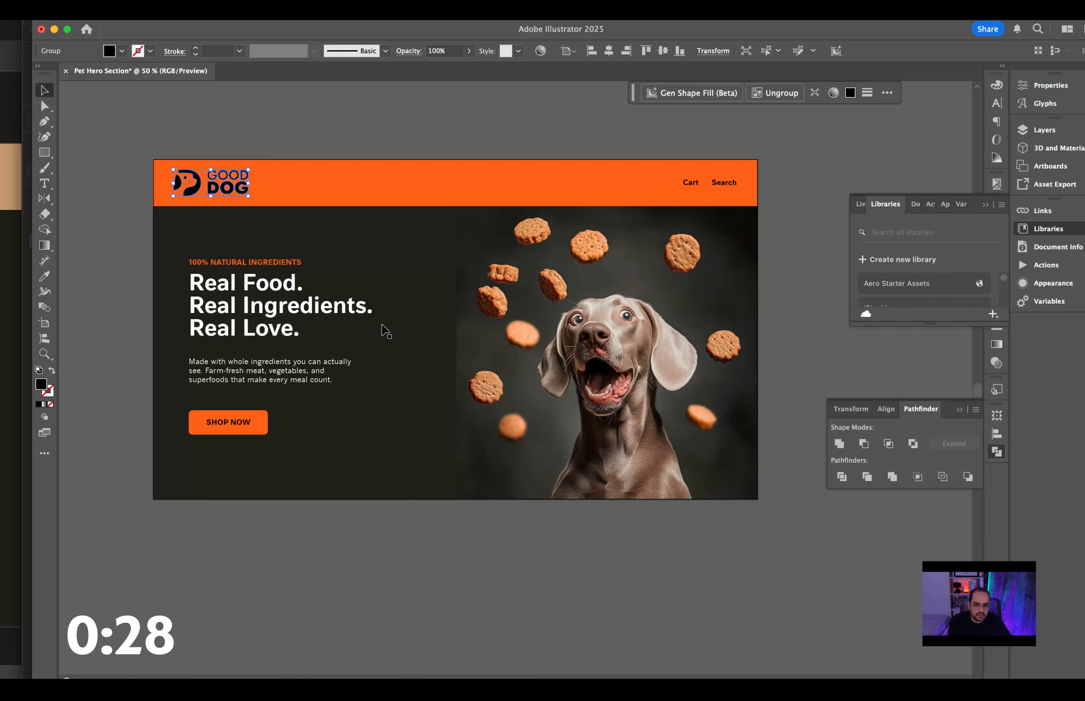
left_click(276, 287)
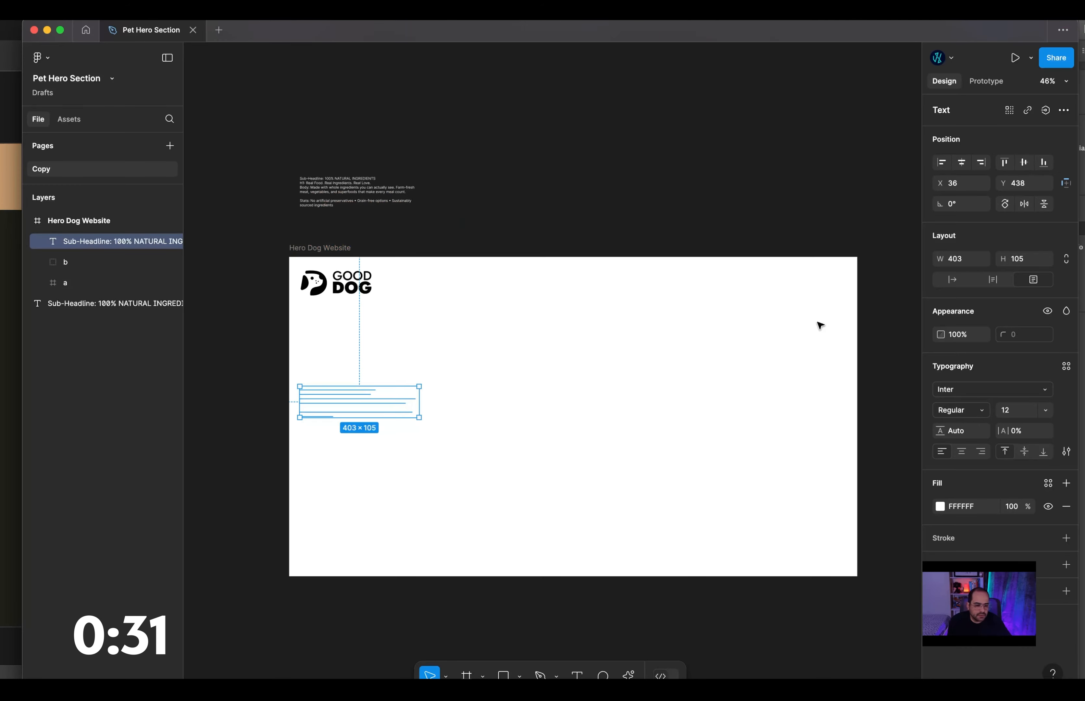
Set the font of the copy text inside the frame to Nestle Text Bold.
left_click(978, 392)
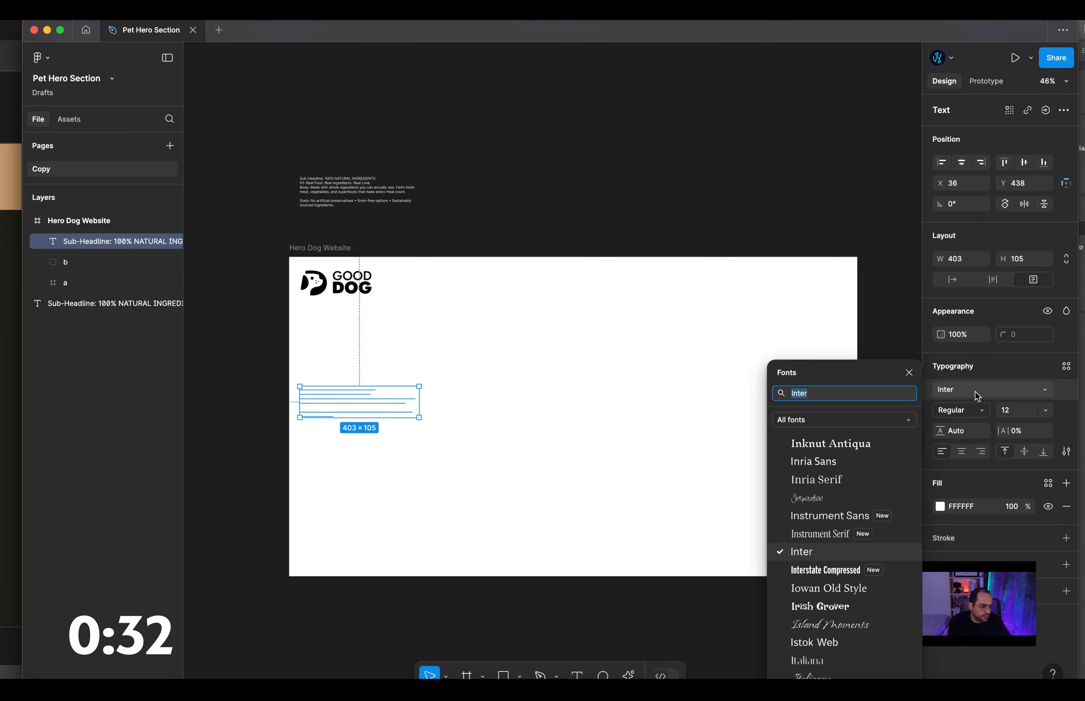
type("nesdt")
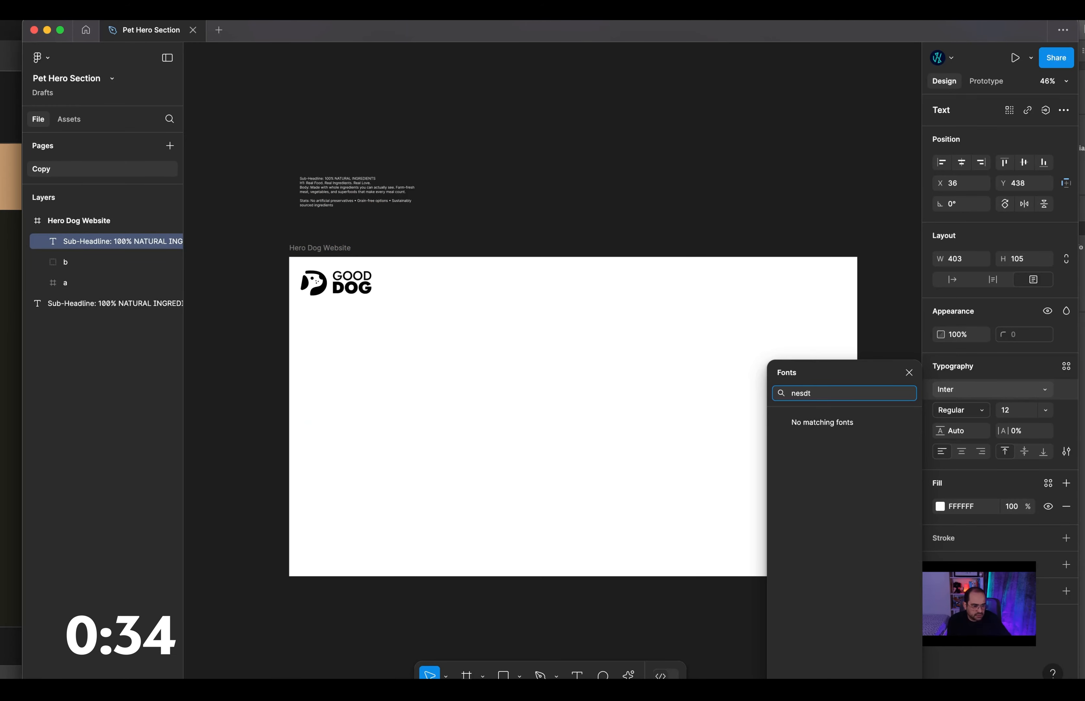
key("BackSpace")
key("BackSpace")
key("BackSpace")
type("st")
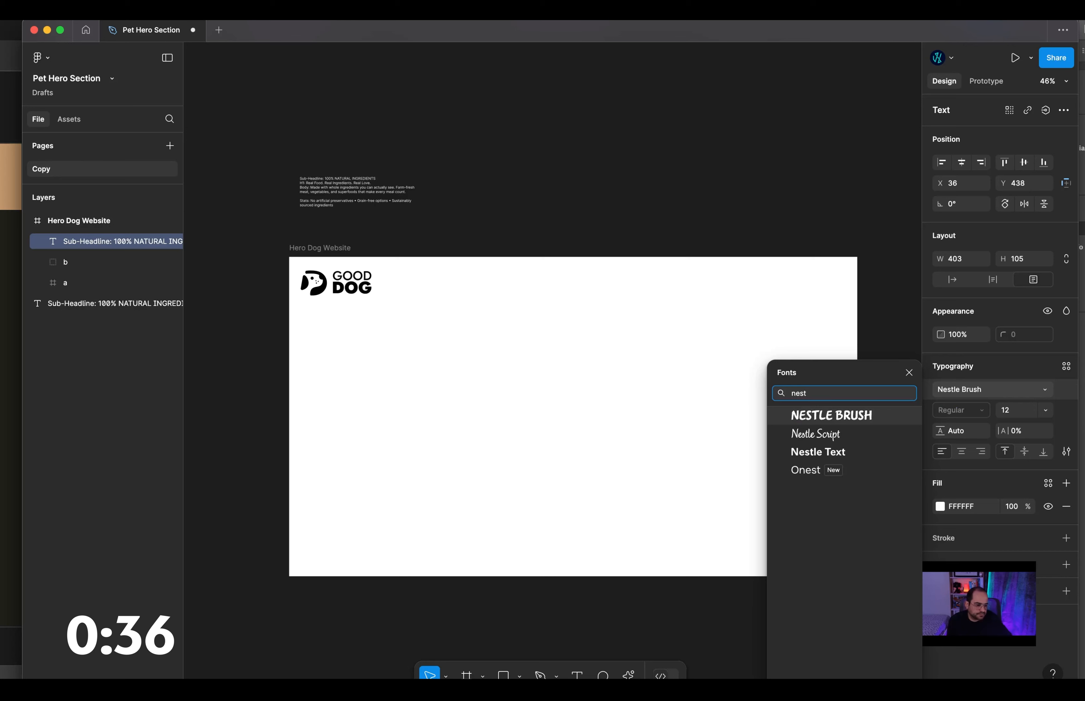
left_click(855, 451)
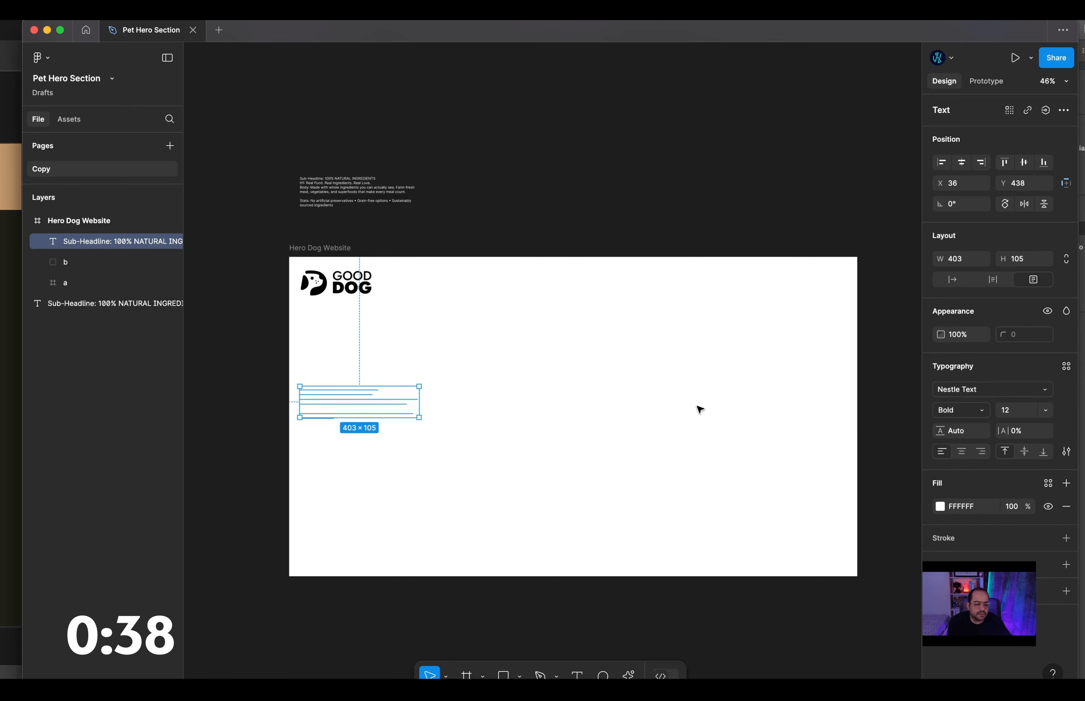
Color the framed copy text with the logo's black 000000 and scale it up to about 1255 × 327.
key("i")
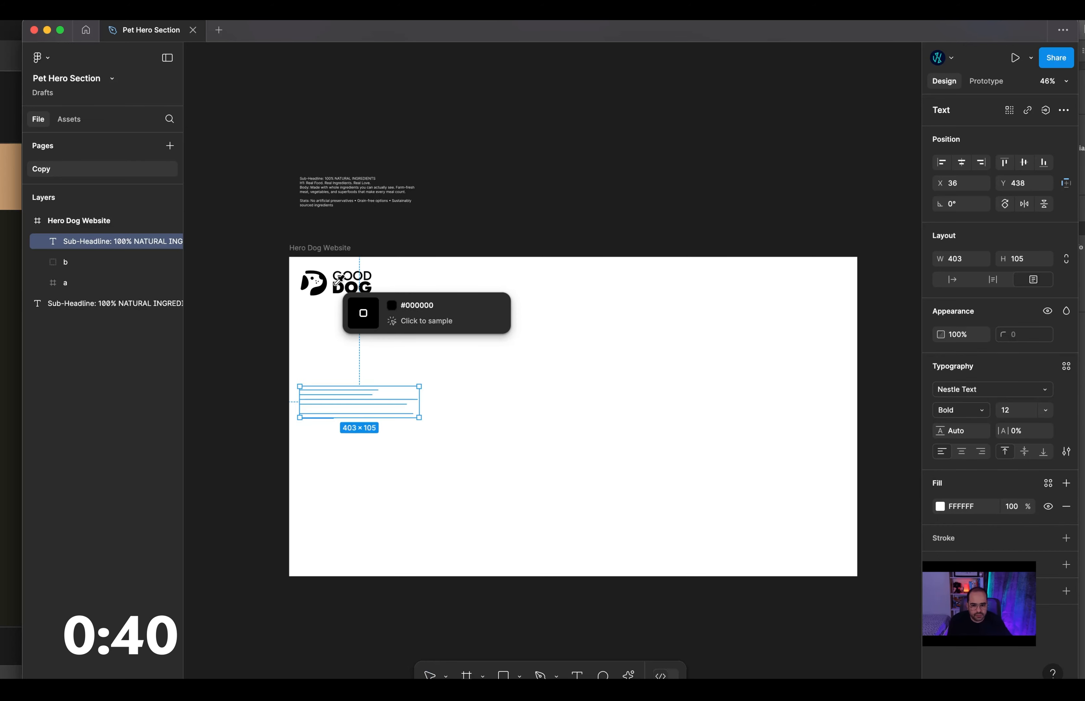
left_click(355, 289)
left_click(420, 375)
left_click(416, 395)
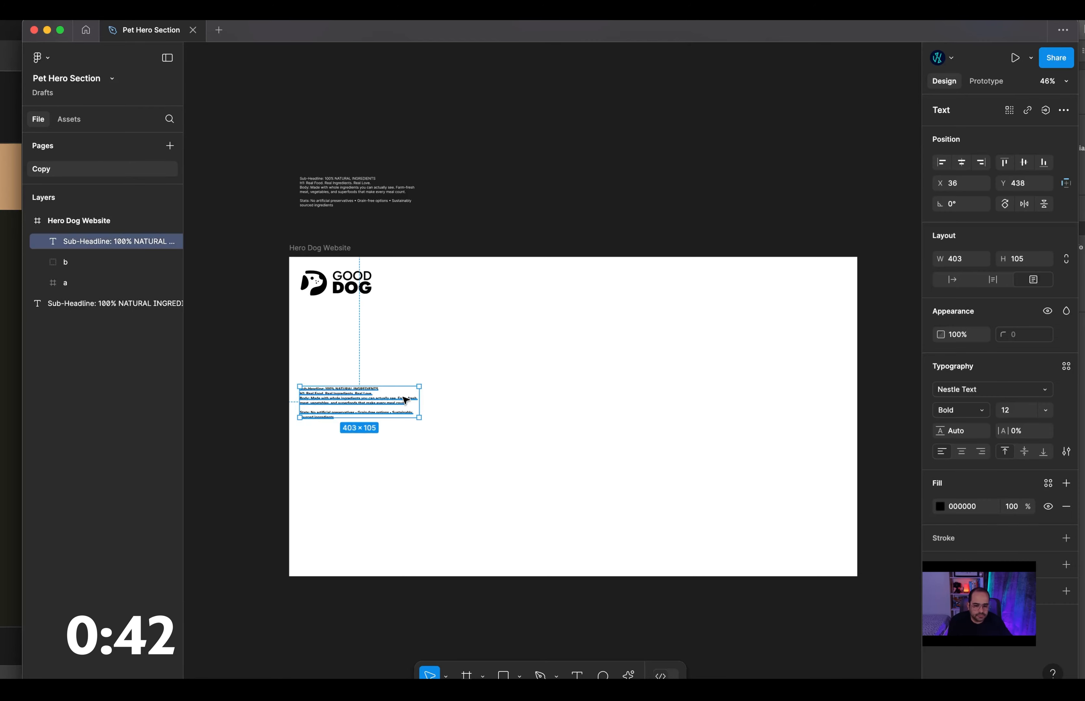
key("k")
left_click_drag(417, 388, 497, 373)
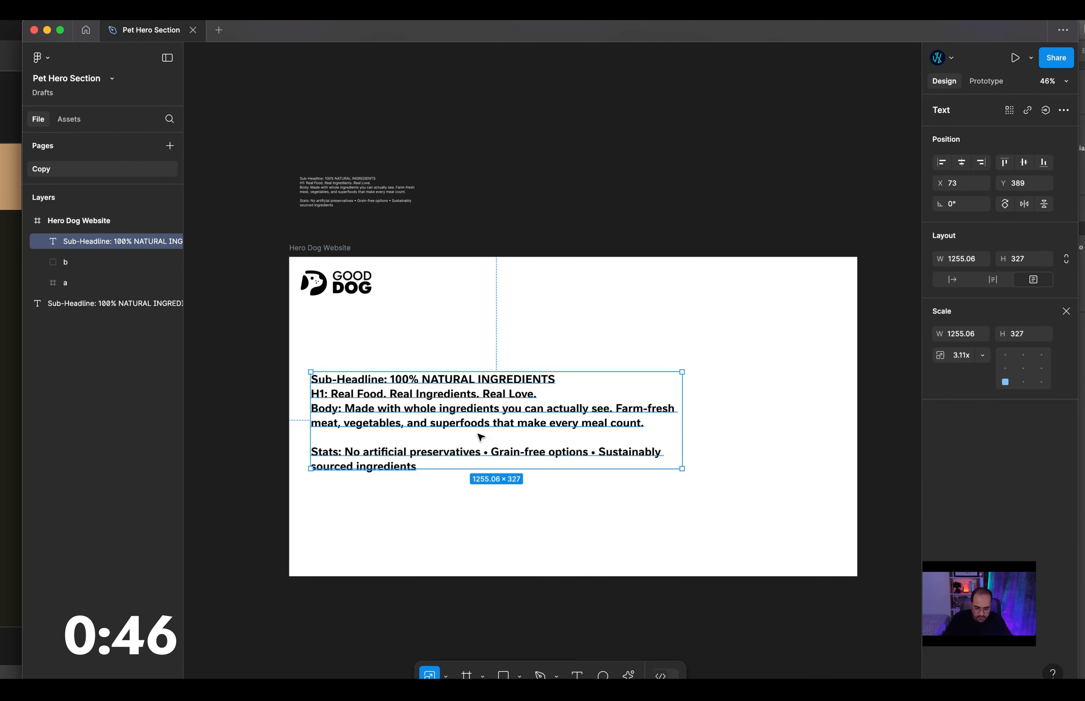
key("v")
Put a duplicate of the enlarged copy above the frame and replace the framed text with Cart in an auto-width box.
left_click_drag(463, 438, 485, 138)
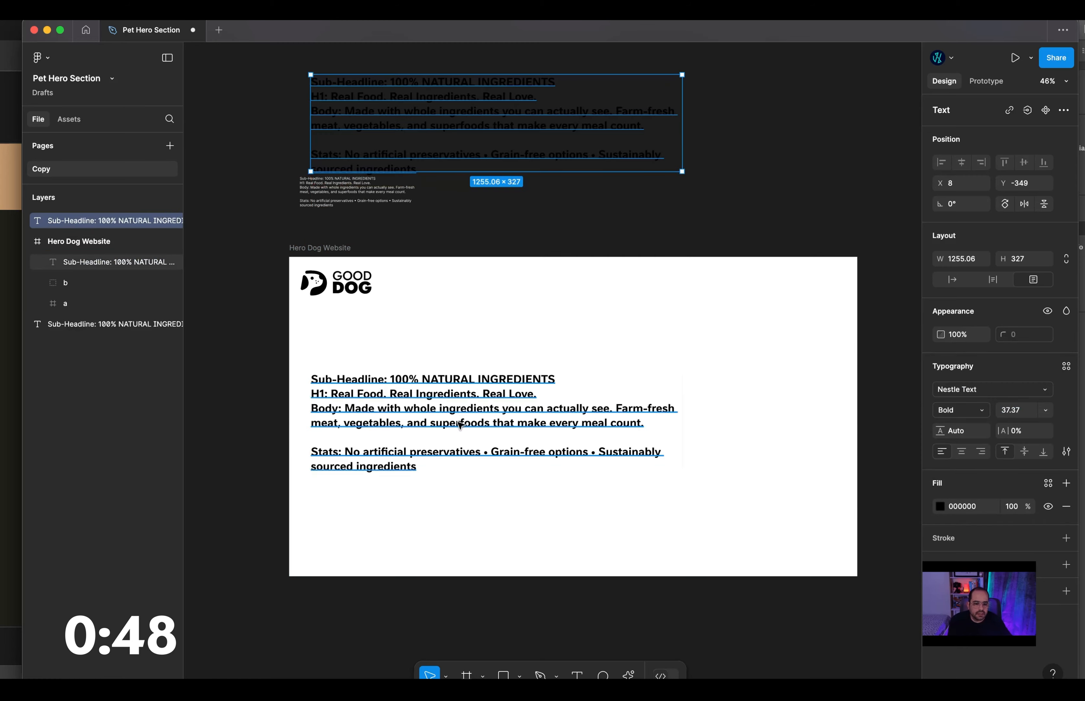
double_click(458, 415)
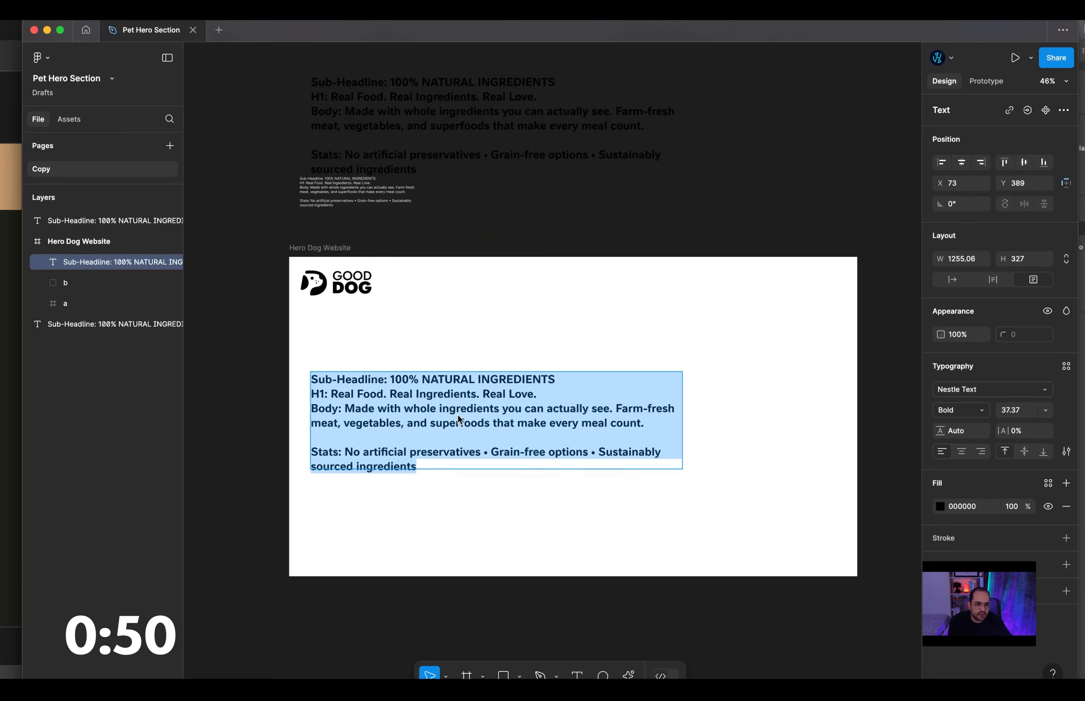
type("Cart")
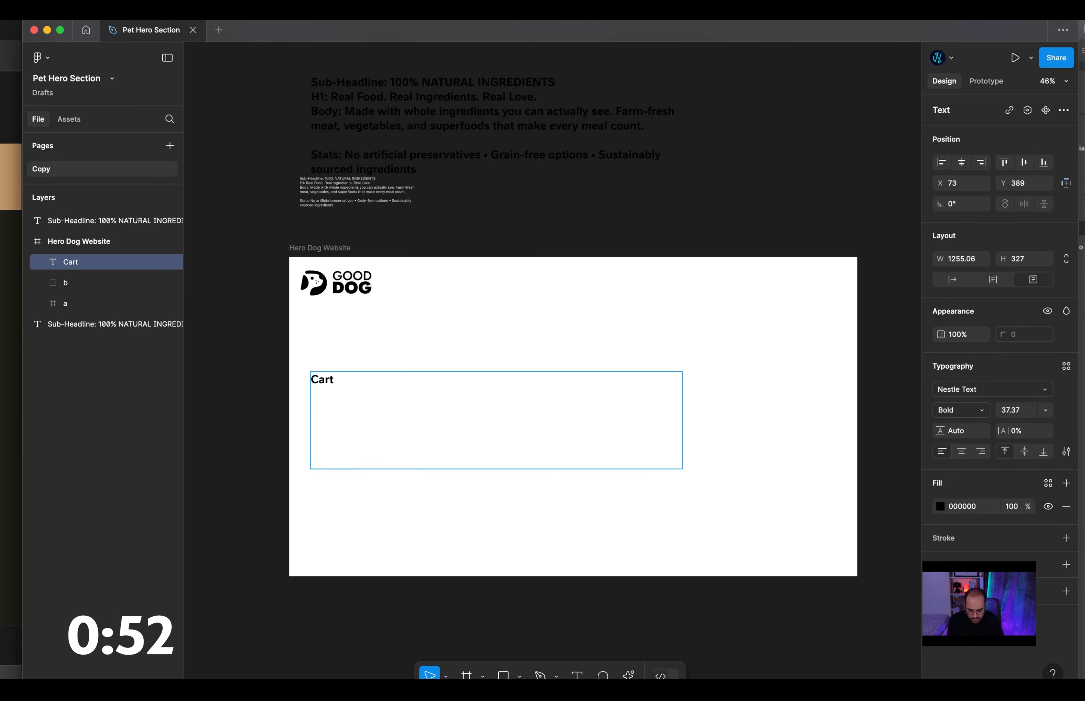
key("Escape")
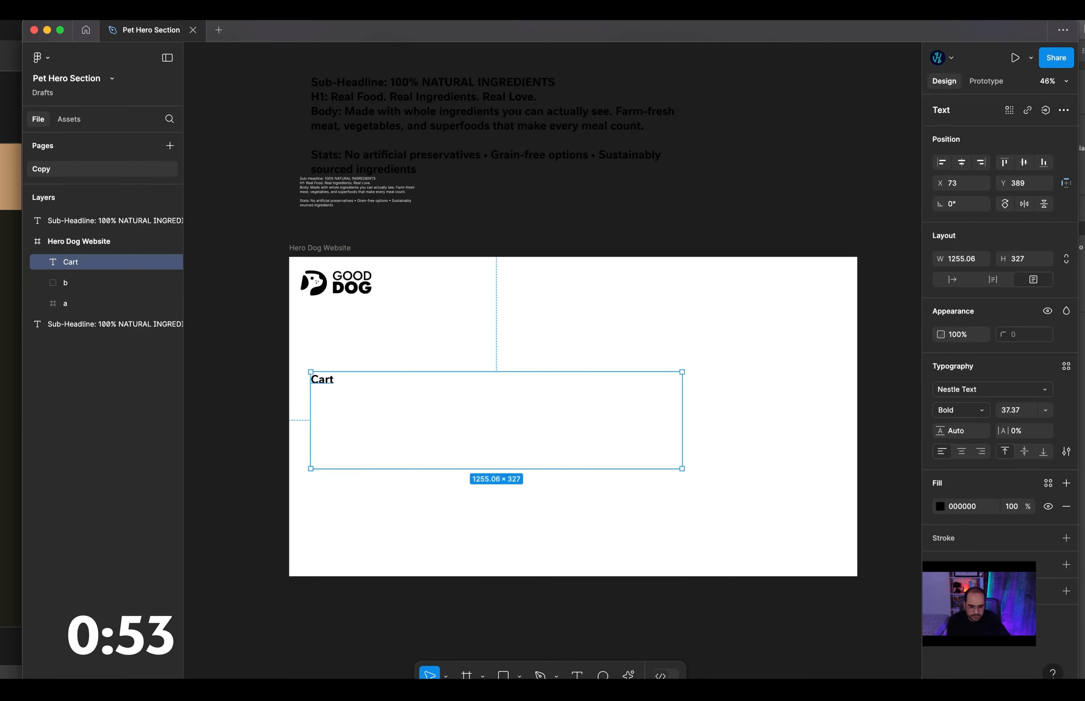
left_click(953, 279)
Duplicate the Cart text about 240 px to its right and change the duplicate to Search.
left_click_drag(324, 381, 425, 383)
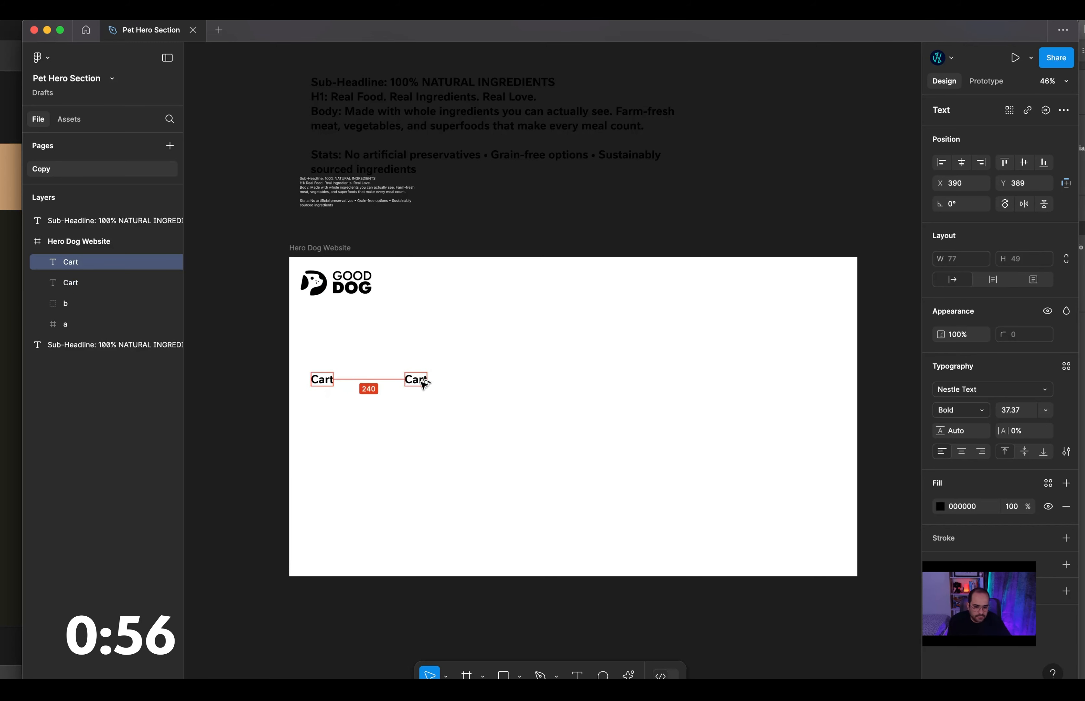
double_click(416, 380)
type("Searc")
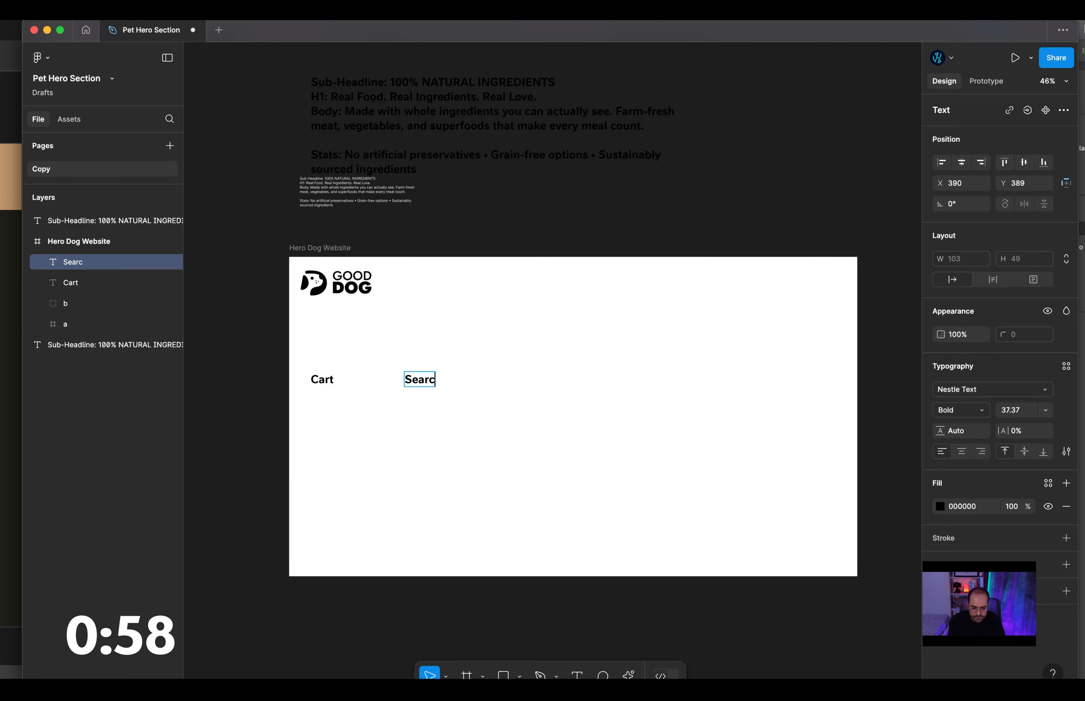
type("h")
key("Escape")
Set the font size of both the Cart and Search texts to 24.
left_click(322, 380, "shift")
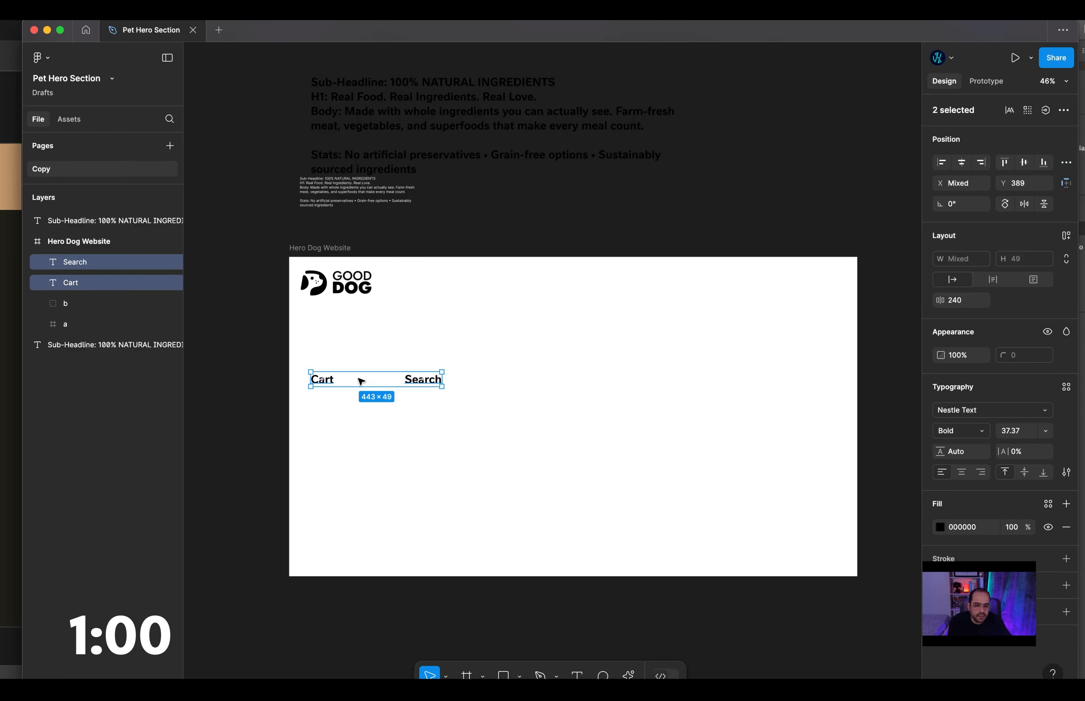
left_click(1019, 425)
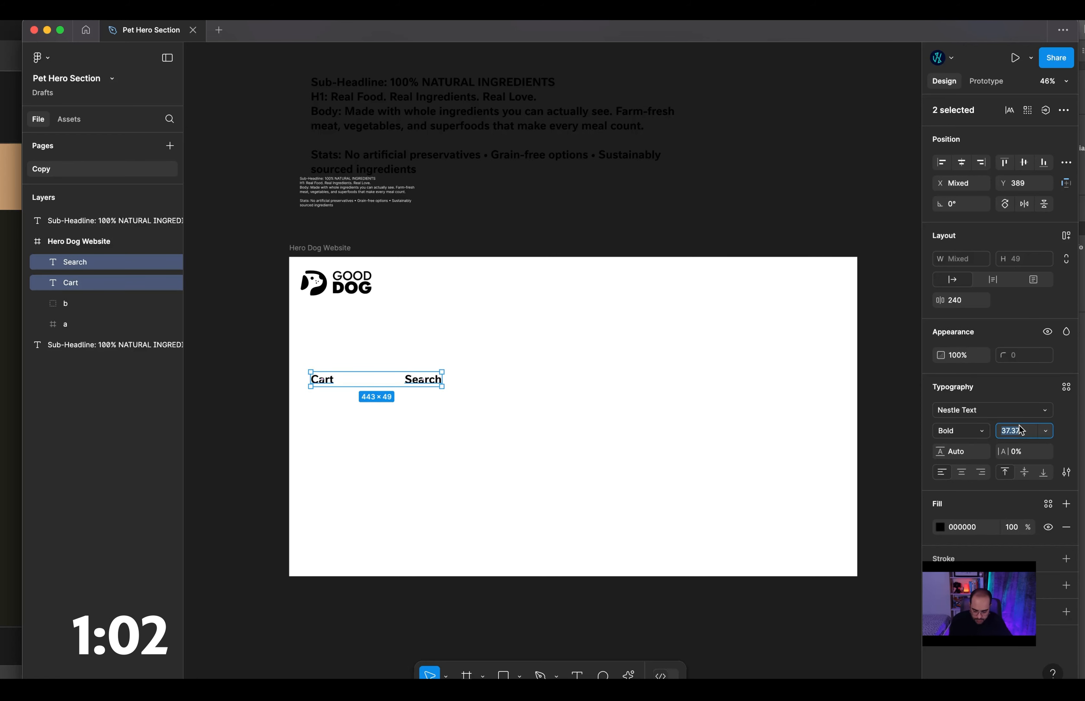
type("24")
key("Return")
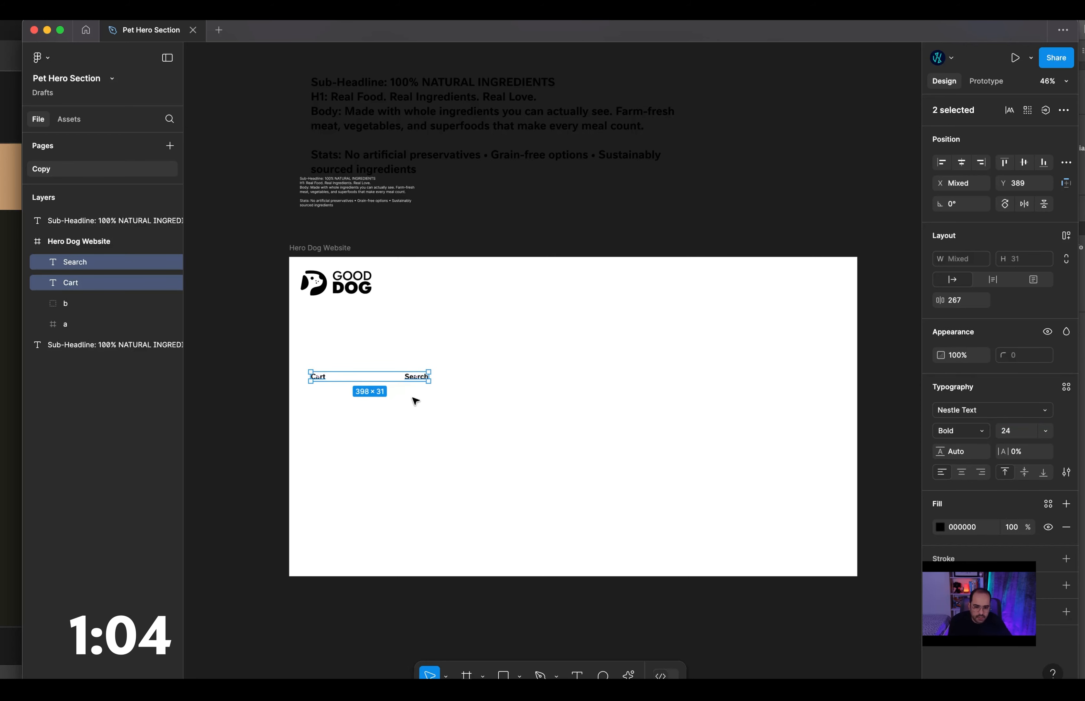
Move the Cart and Search texts up beside the Good Dog logo at Y 57, spaced 31 px apart, and select both.
scroll(415, 402, "up", 1)
left_click(347, 392)
left_click_drag(315, 383, 443, 283)
left_click(416, 382, "shift")
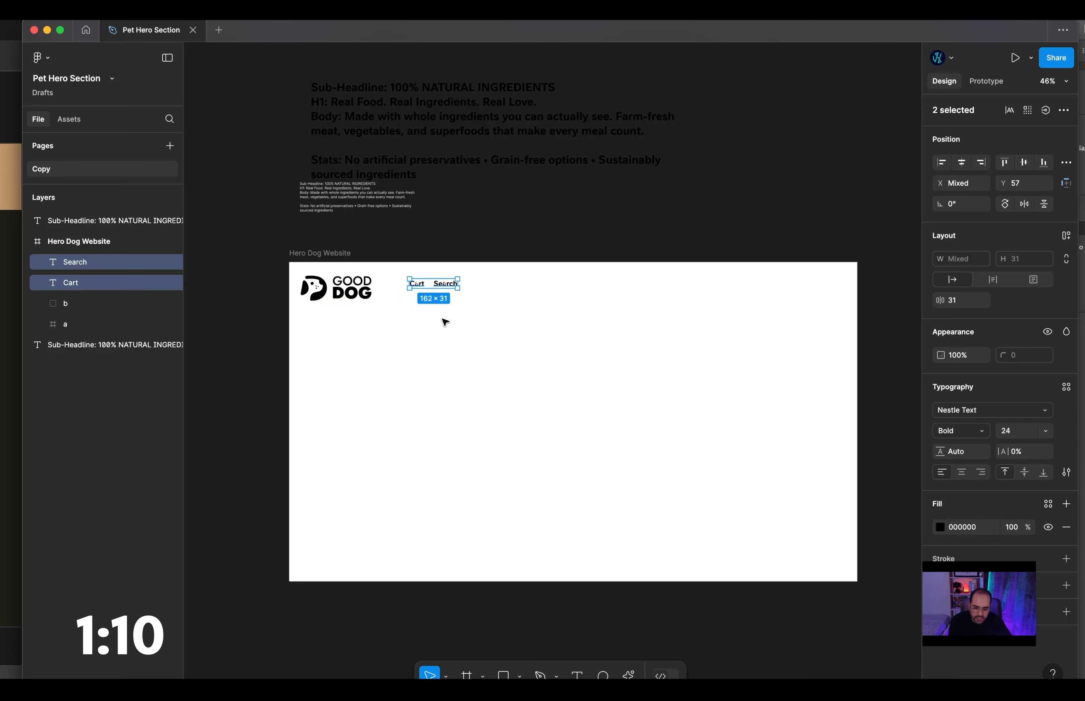
Wrap the Cart and Search texts in a horizontal auto layout frame and rename it Left Navbar.
key("shift+a")
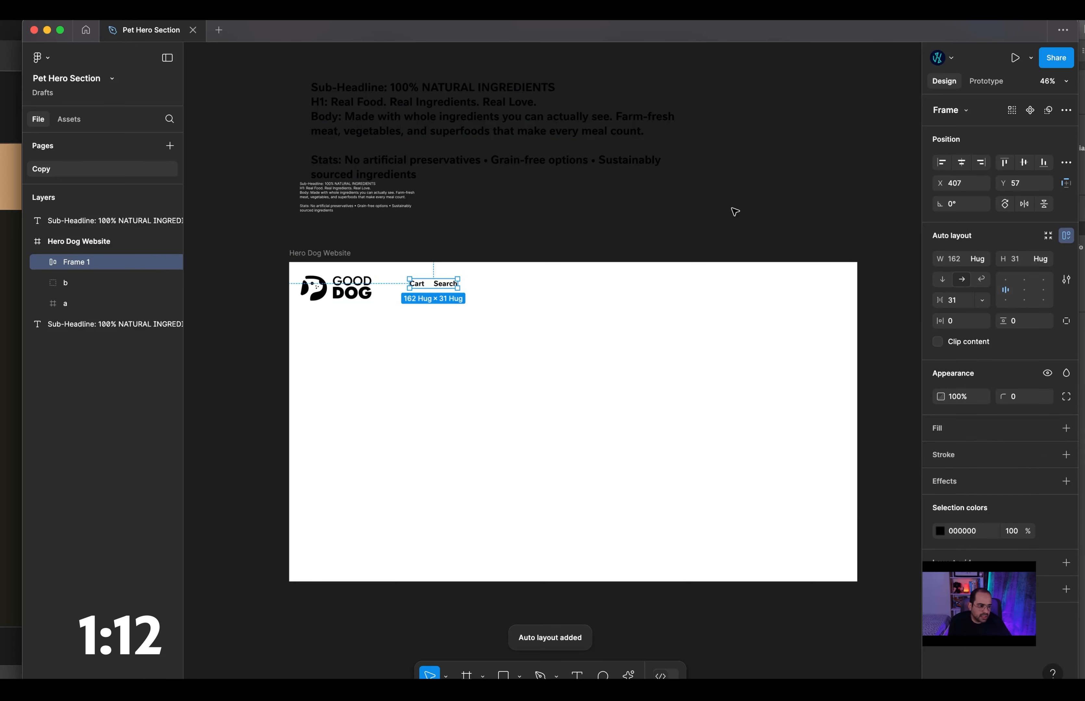
double_click(103, 264)
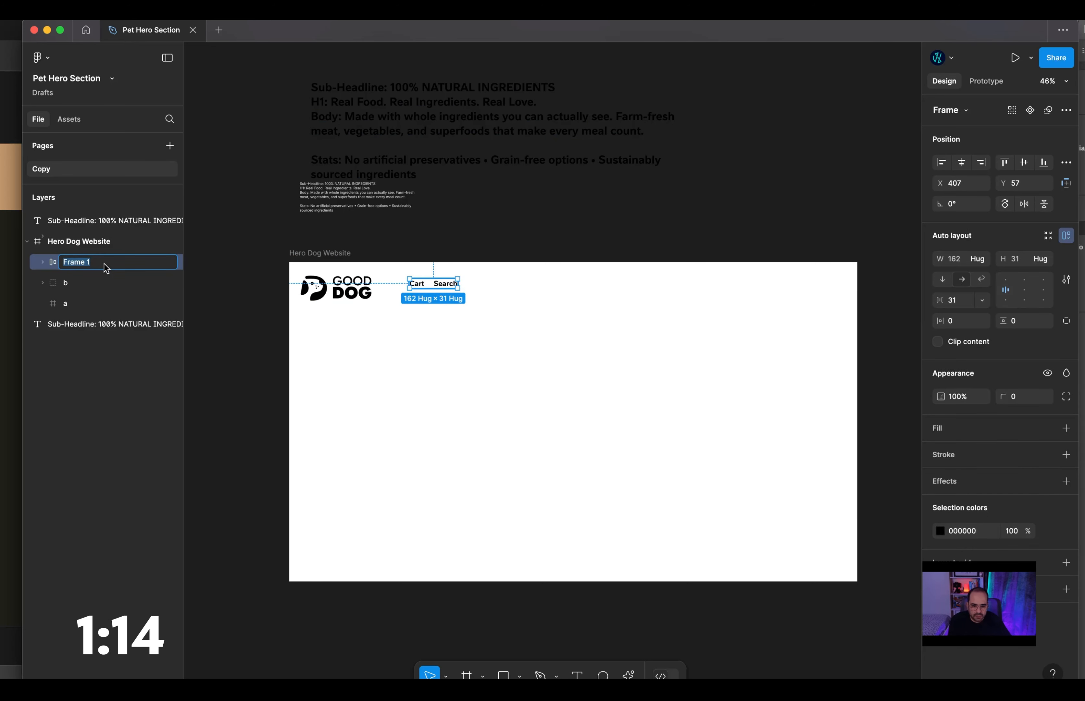
type("Lef")
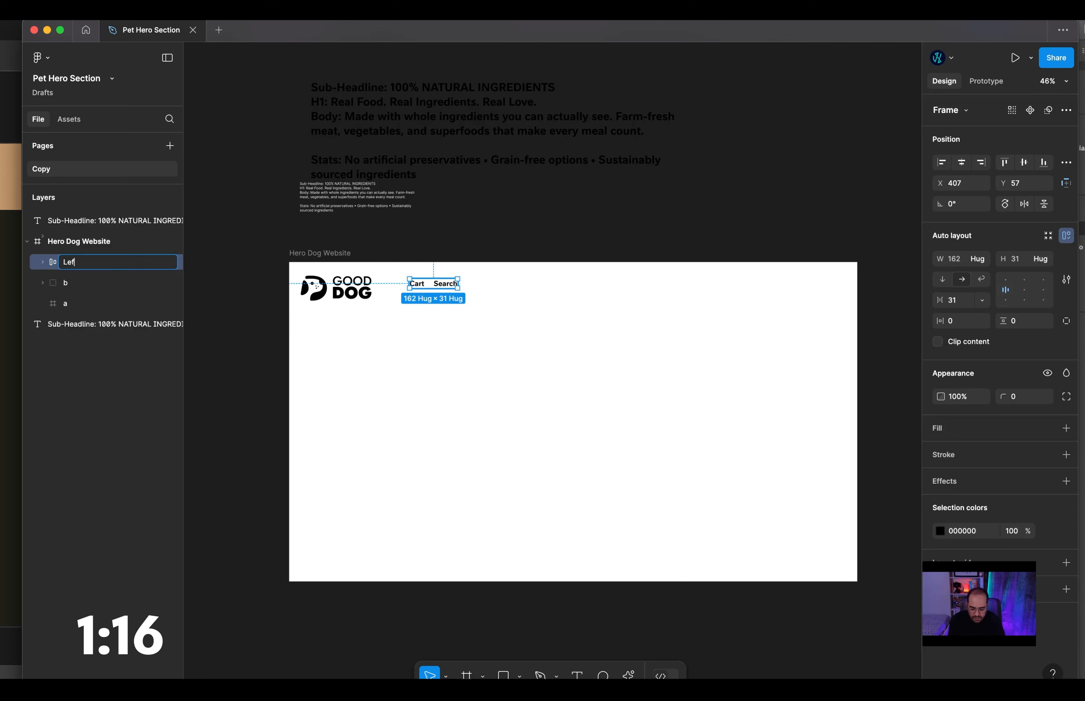
type("t SDe")
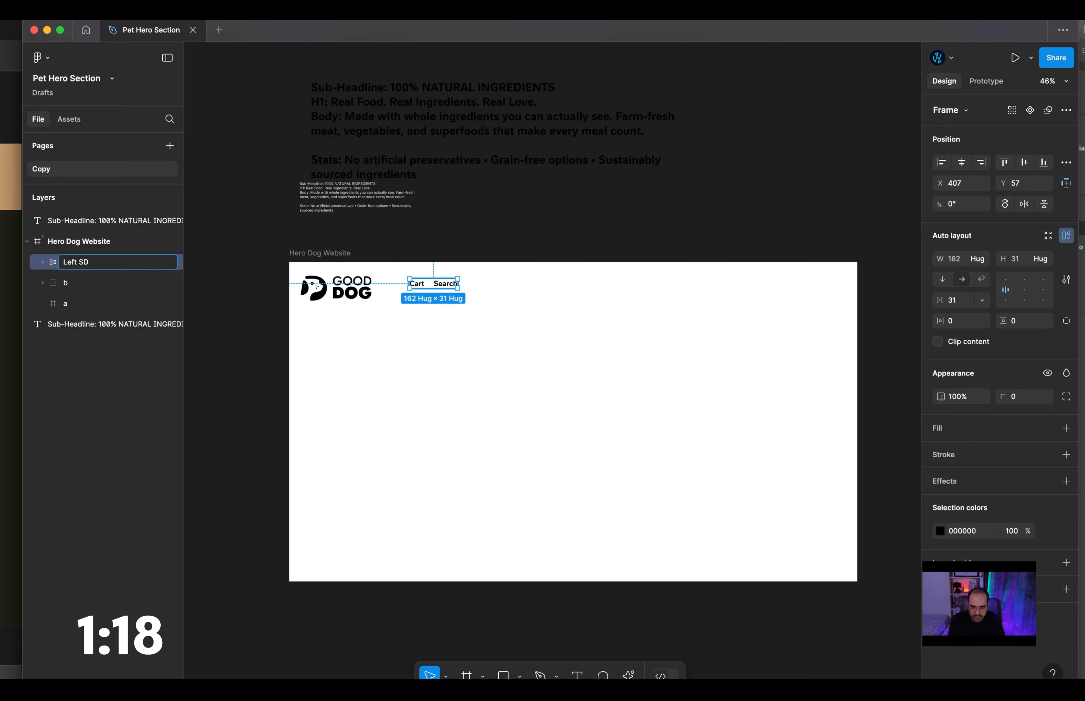
key("BackSpace")
key("BackSpace")
type("Navba")
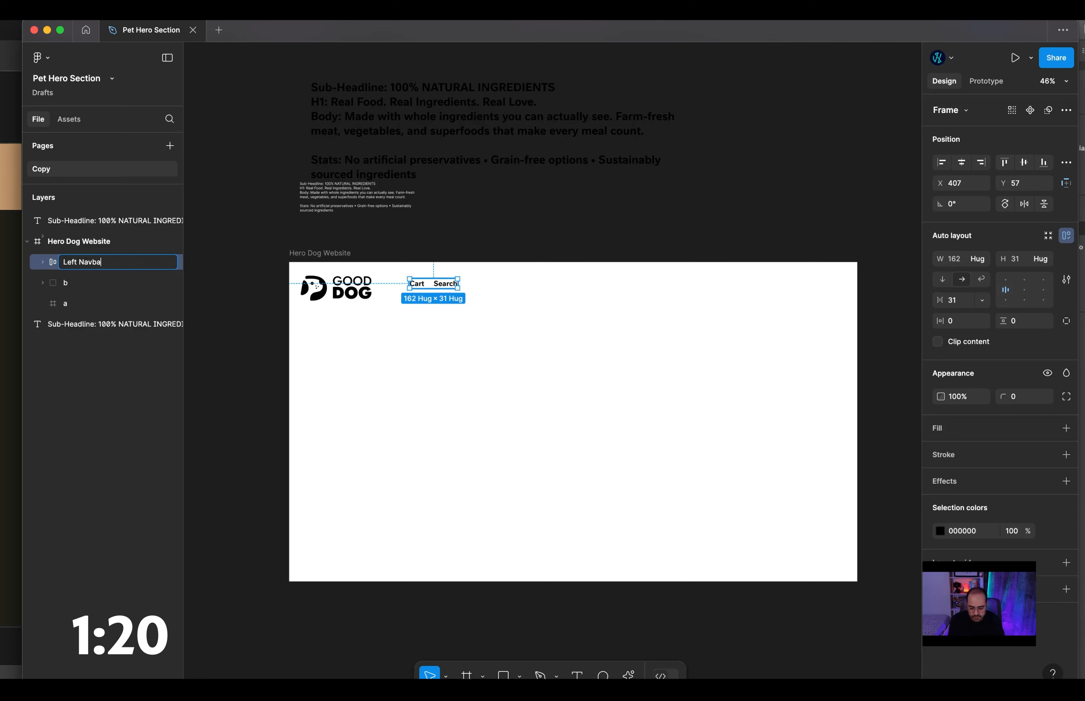
type("r")
key("Return")
Rename the Good Dog logo group to Logo.
left_click(371, 298)
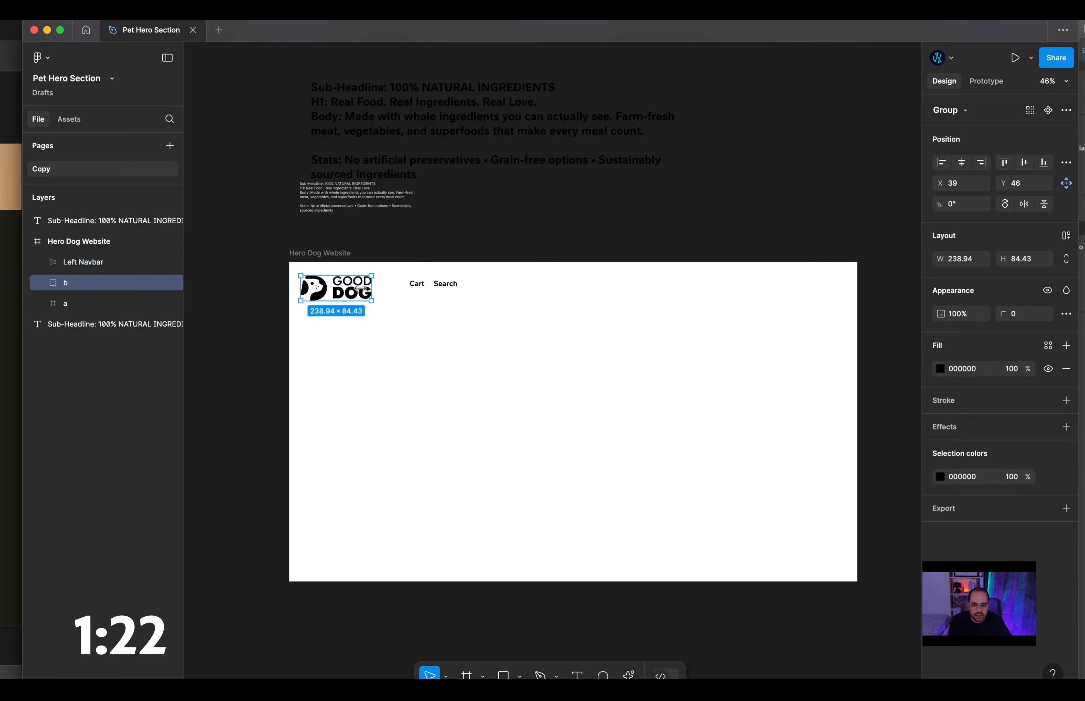
double_click(66, 283)
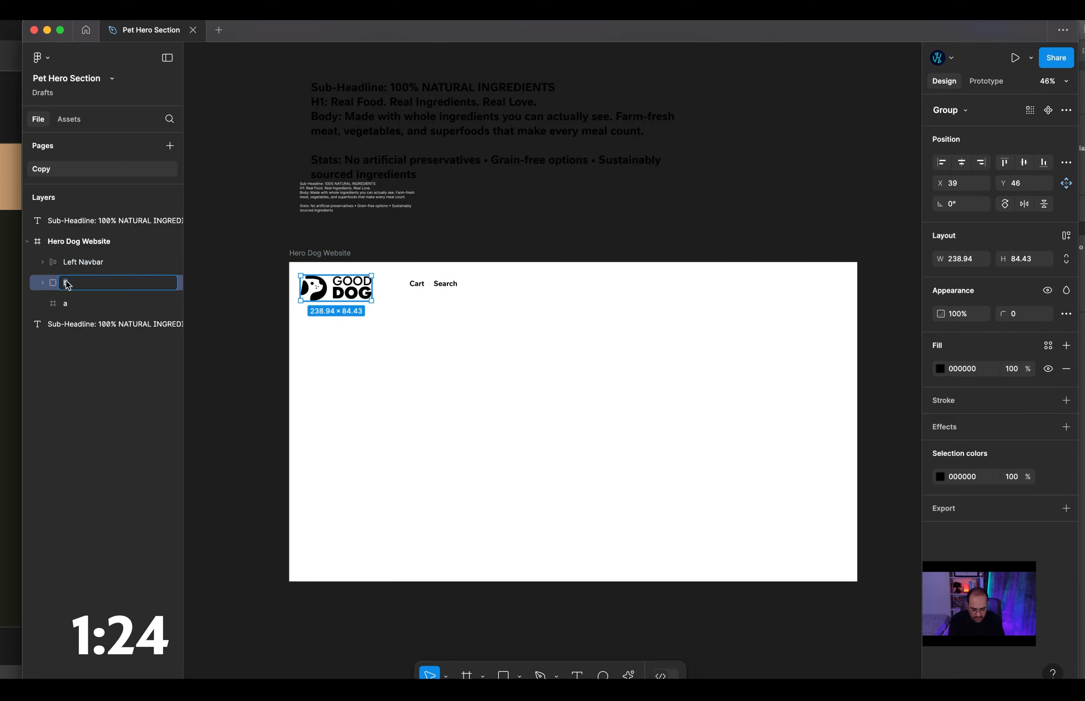
type("Logo")
key("Return")
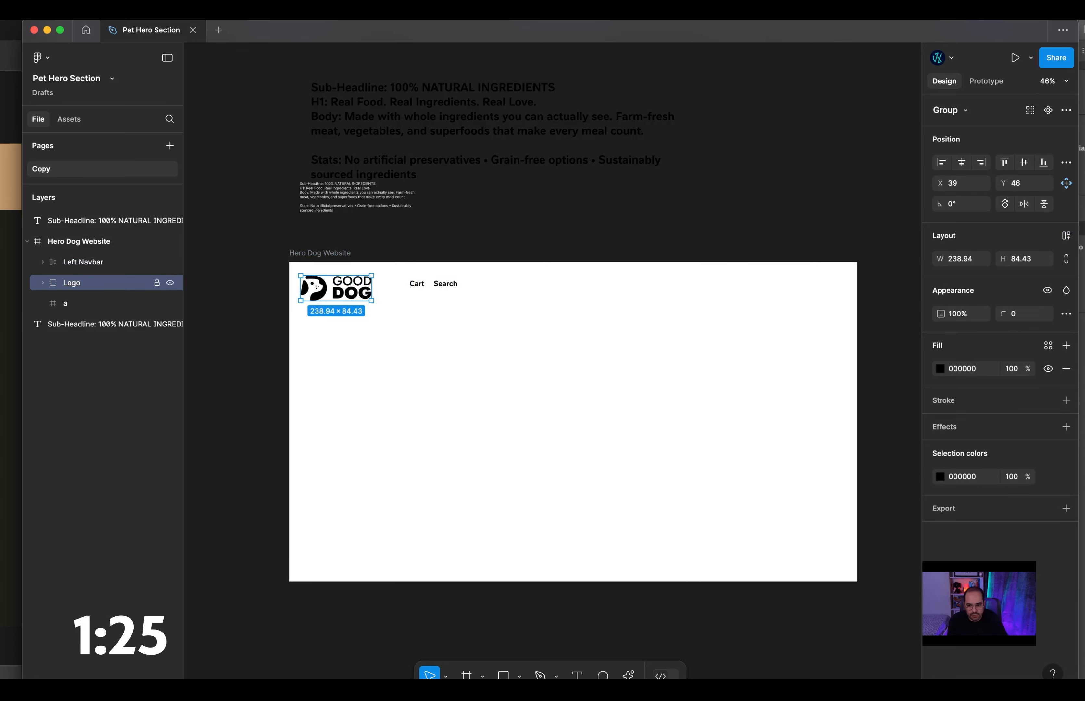
Combine Logo and Left Navbar in a horizontal auto layout frame, vertically centered with the gap set to Auto.
left_click(431, 282, "shift")
key("shift+a")
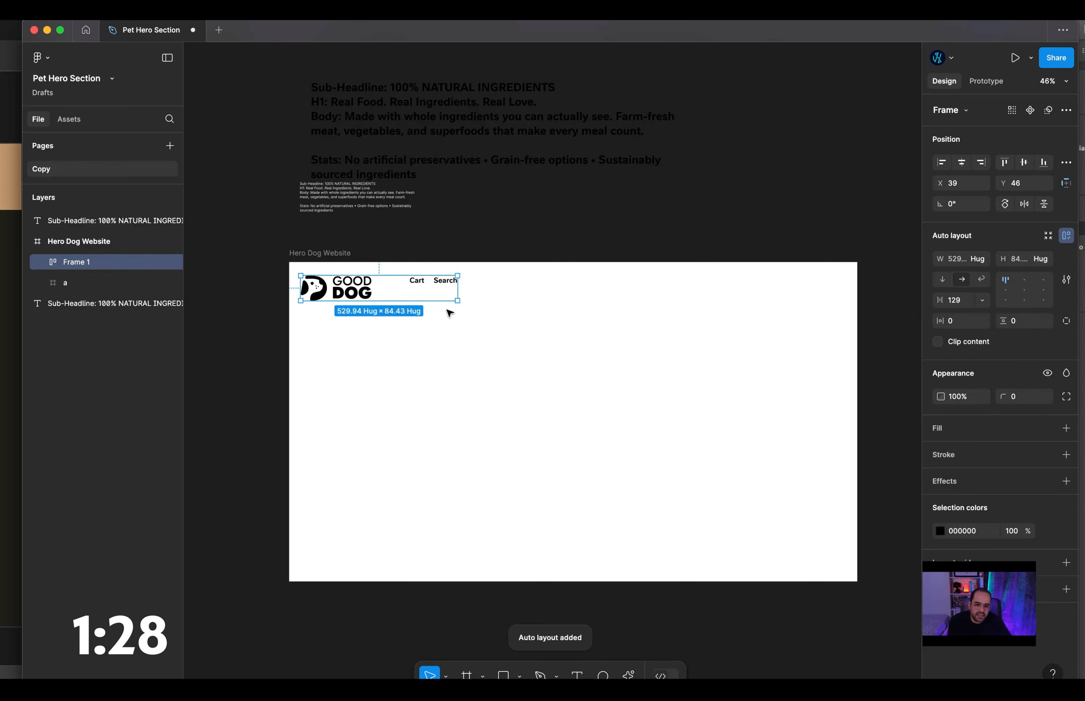
double_click(1024, 303)
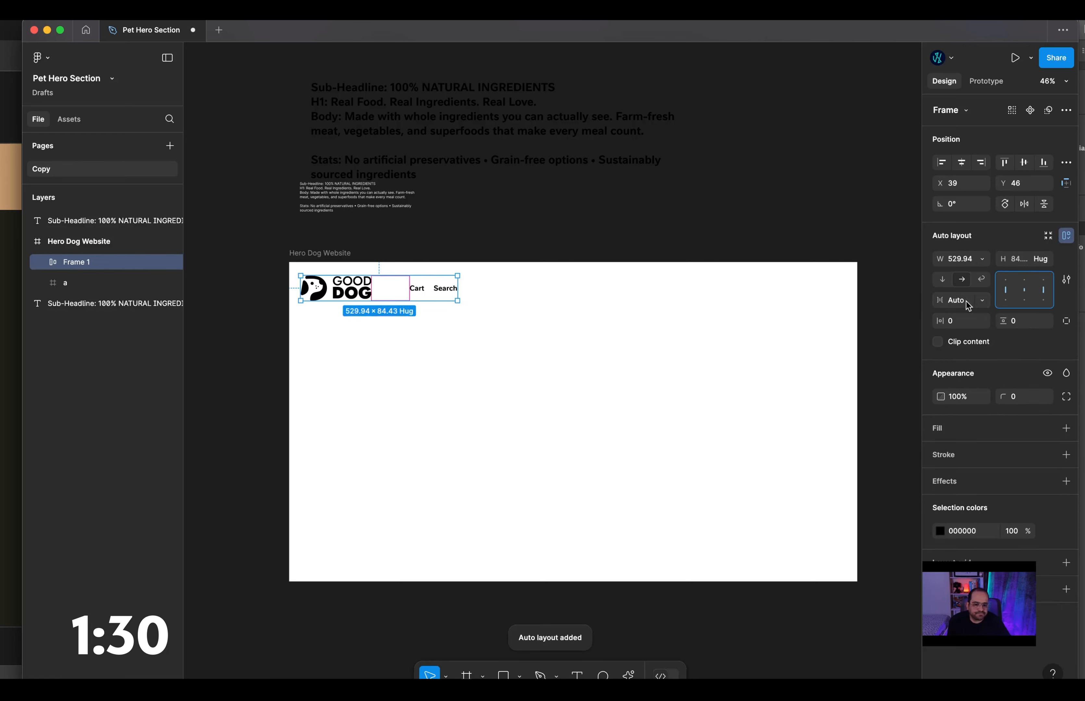
left_click_drag(458, 294, 580, 314)
key("super+z")
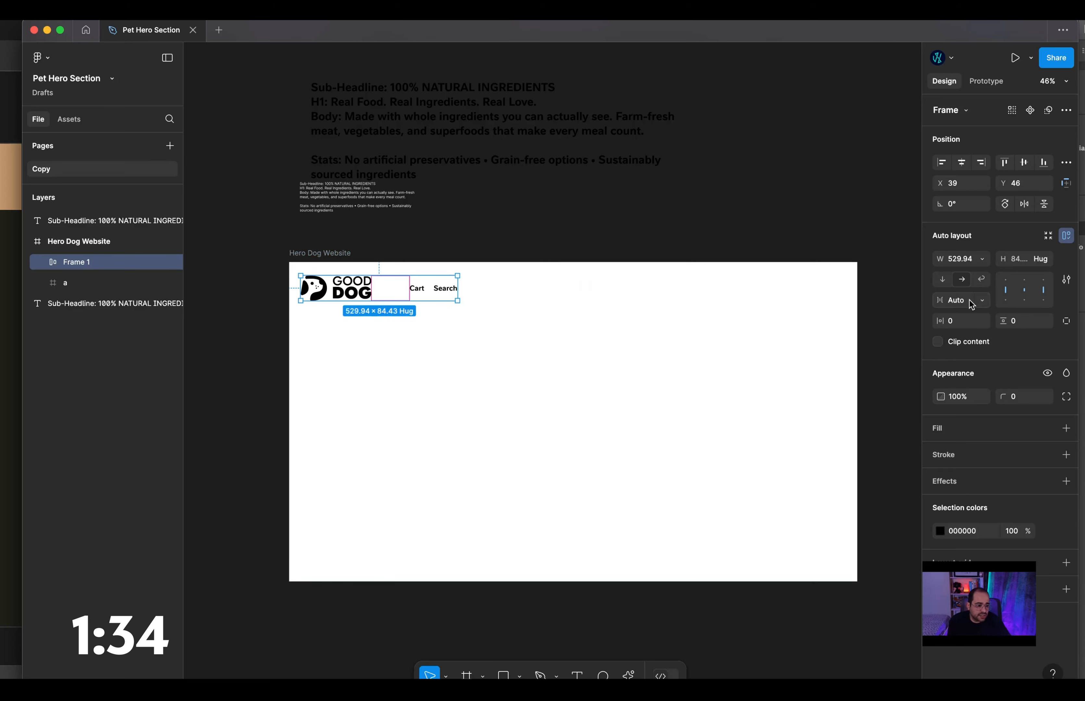
Set the header auto layout frame's horizontal padding to 60 and vertical padding to 12.
left_click(959, 323)
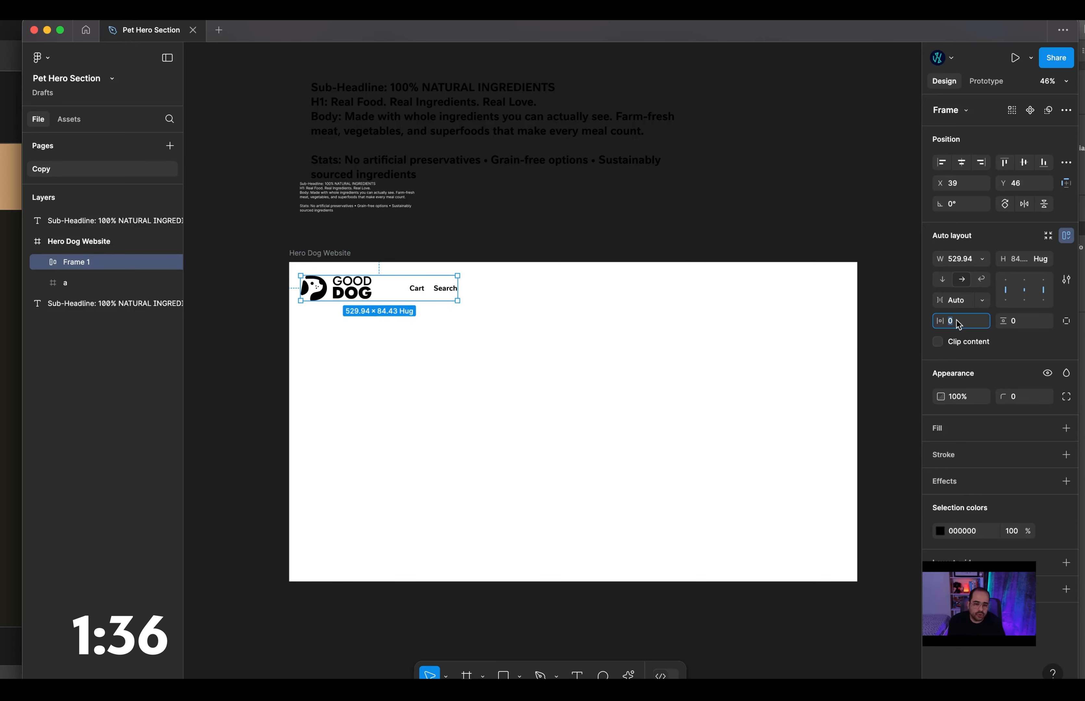
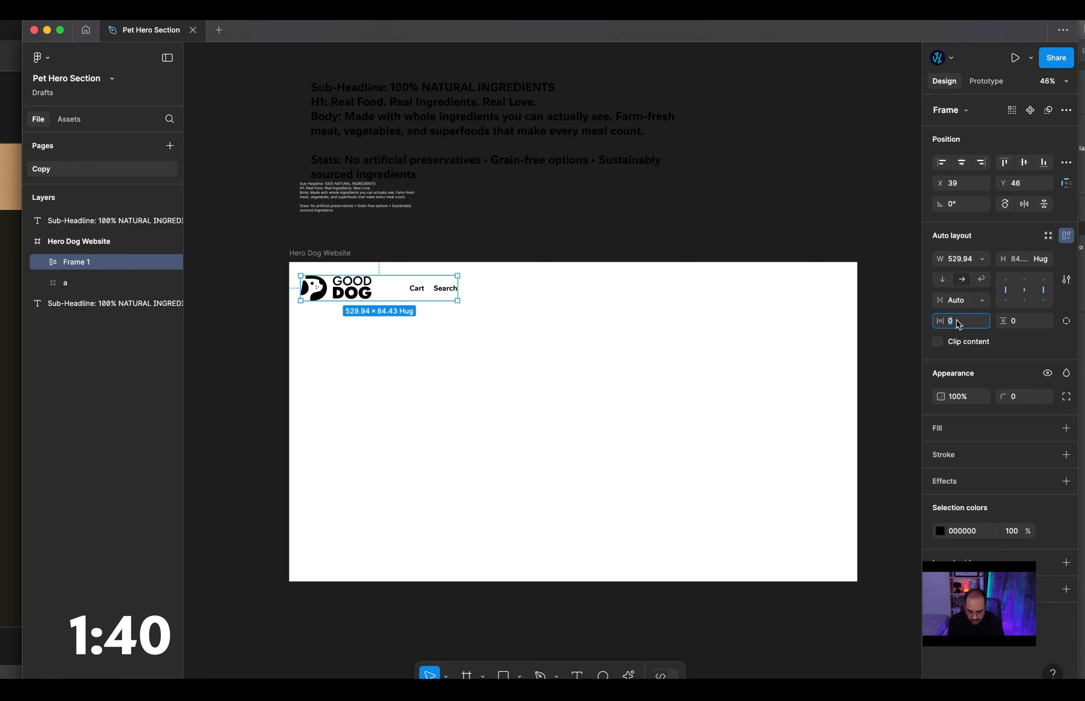
type("60")
key("Return")
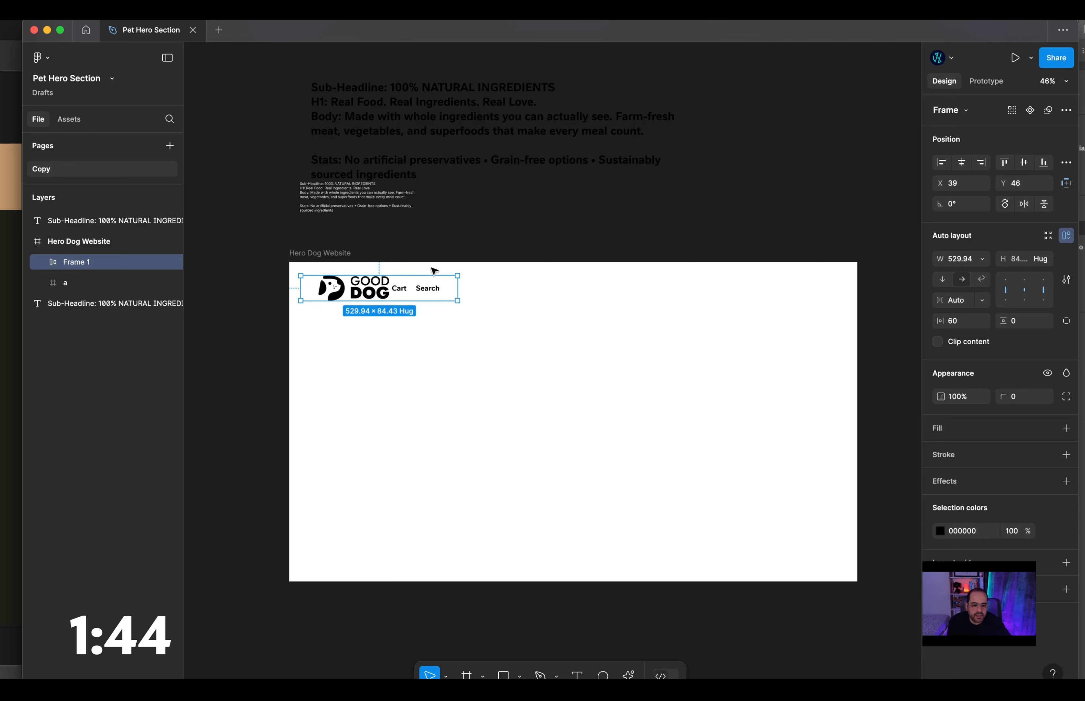
left_click(1024, 321)
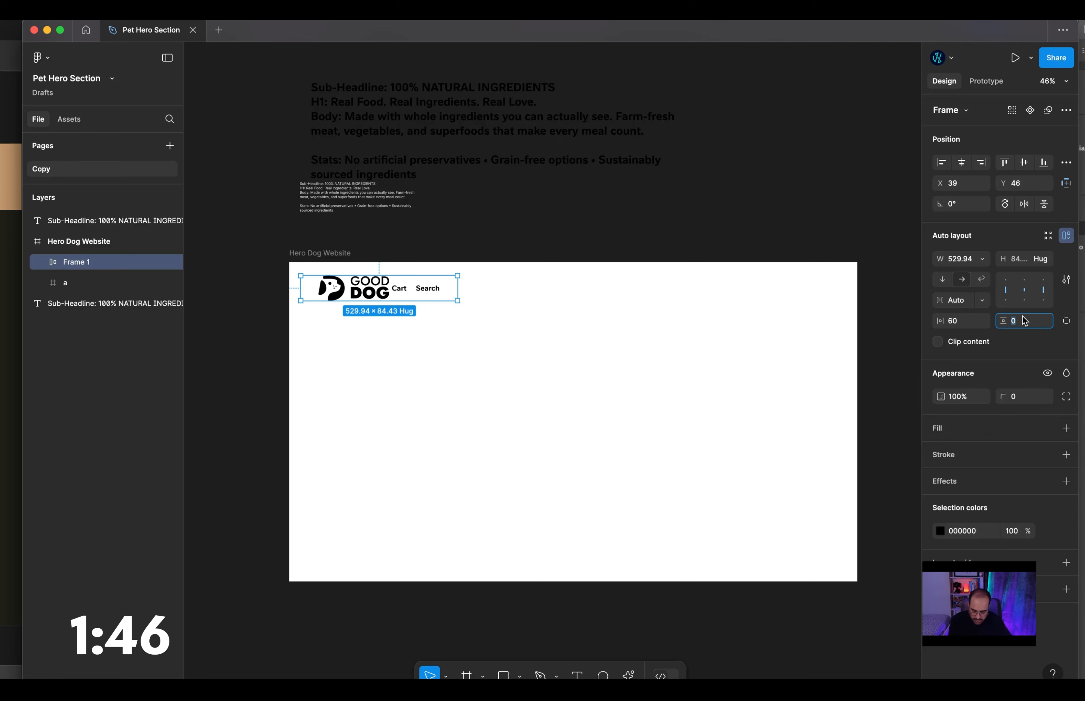
type("12")
key("Return")
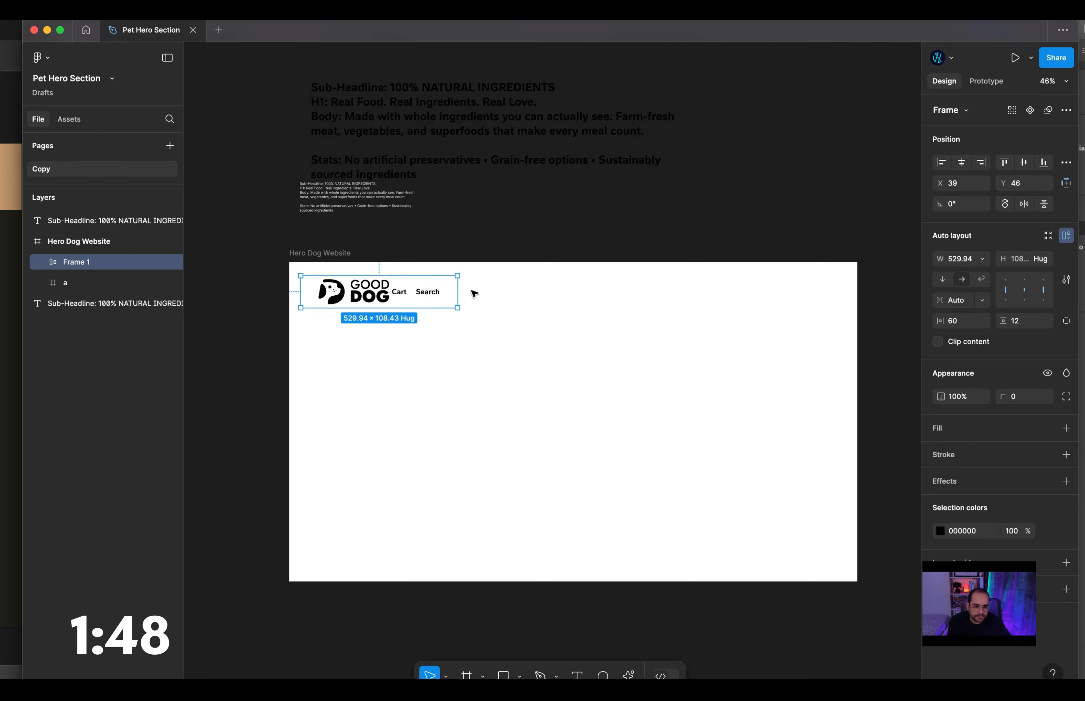
Stretch the header auto layout frame to the full 1920 width and align it to the top of the website frame.
left_click_drag(459, 292, 858, 286)
left_click(981, 259)
left_click(681, 295)
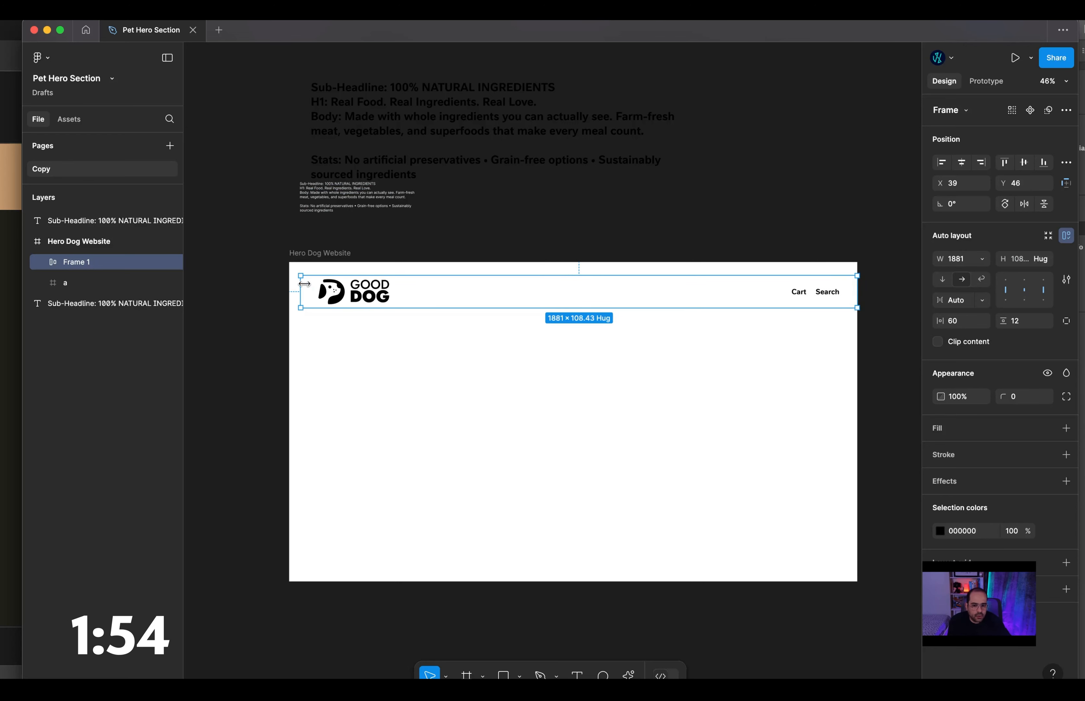
left_click_drag(304, 284, 290, 284)
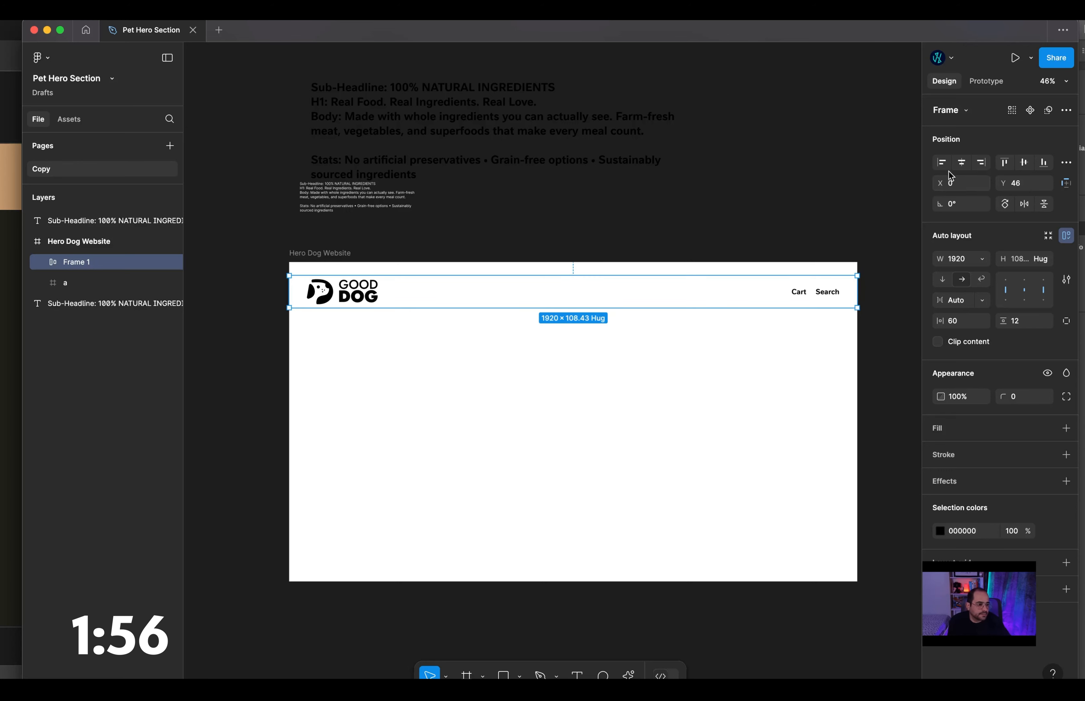
left_click(1003, 164)
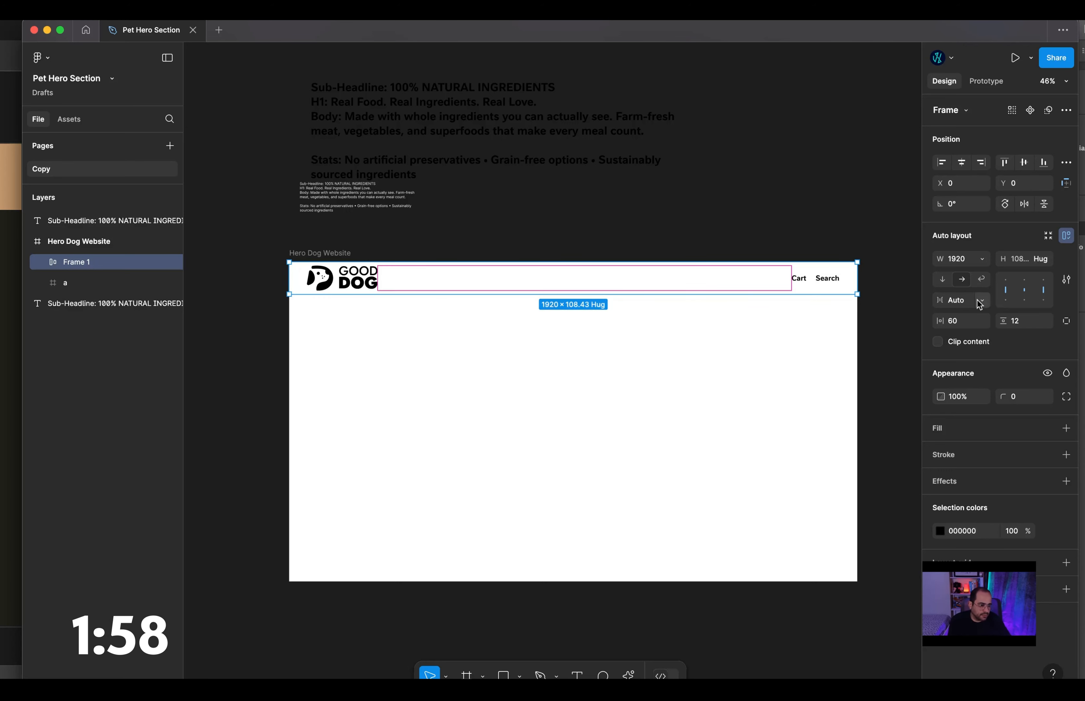
key("Escape")
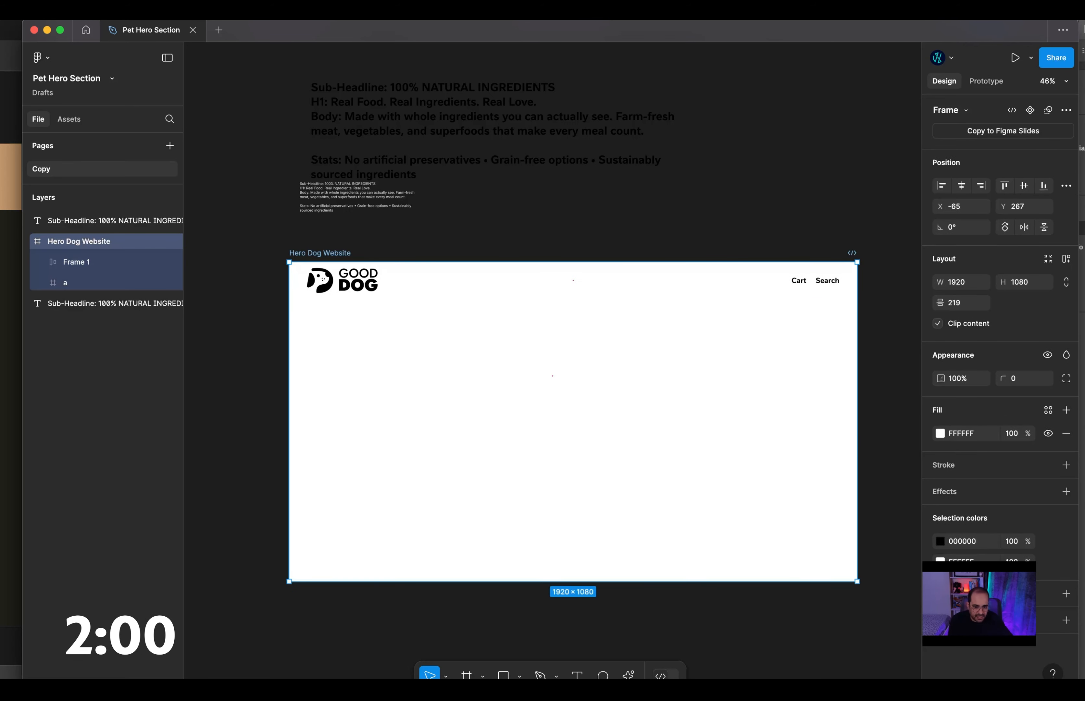
left_click(940, 433)
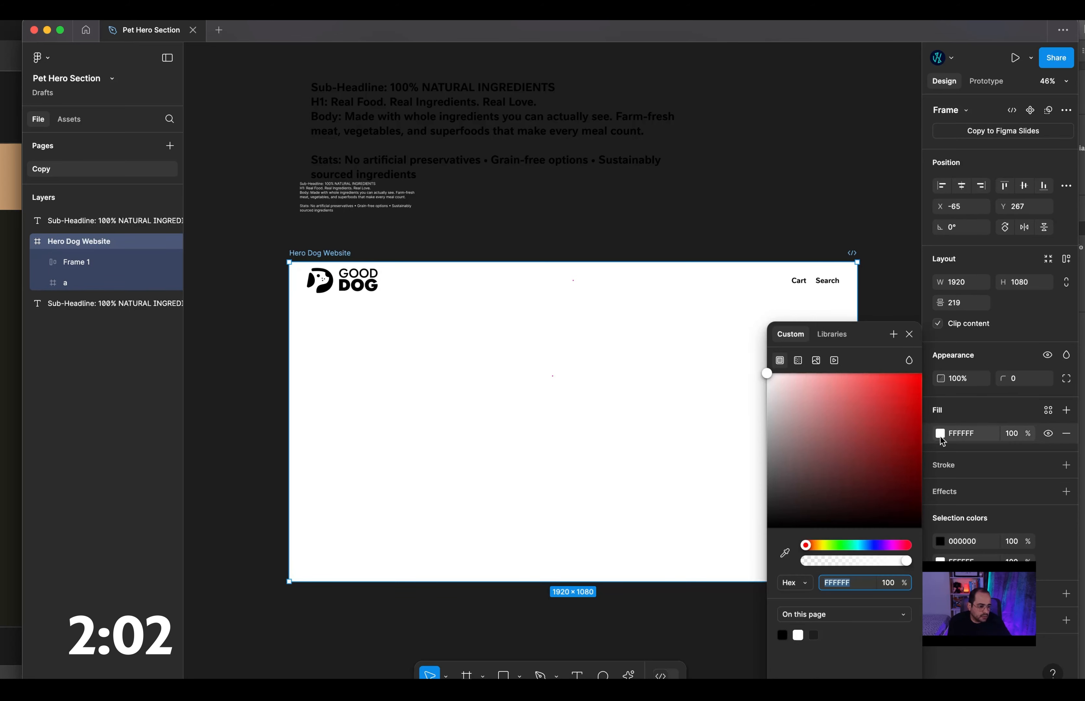
left_click(846, 334)
left_click(853, 204)
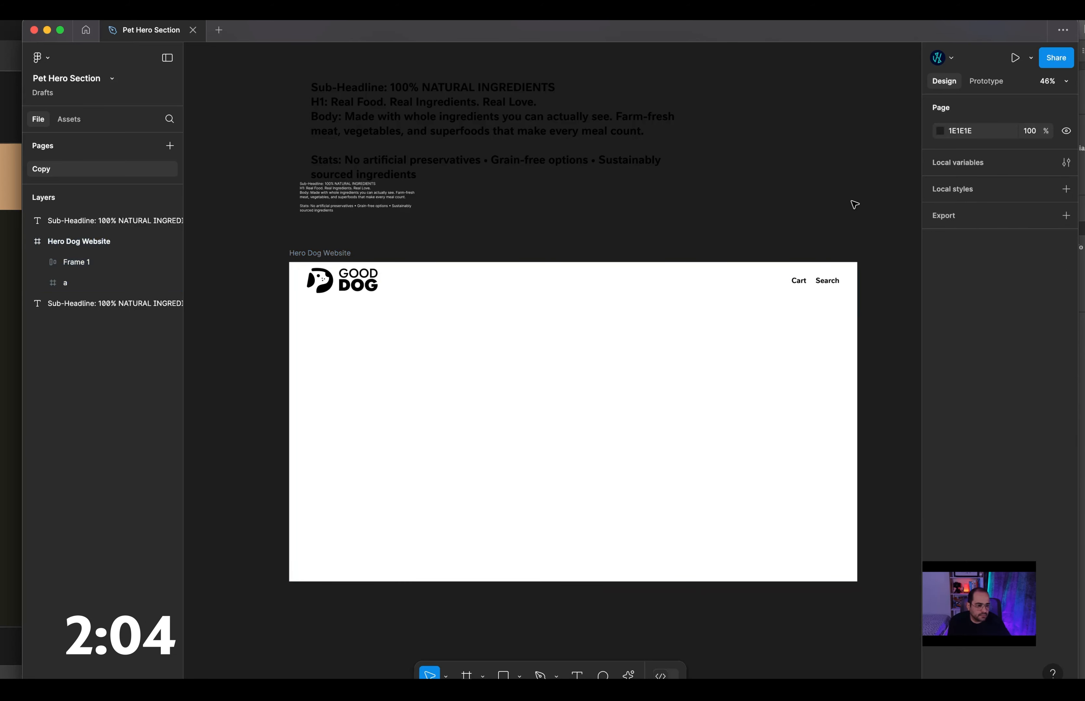
Create a local color variable named Main-brand and open its color value for editing.
left_click_drag(819, 181, 733, 240)
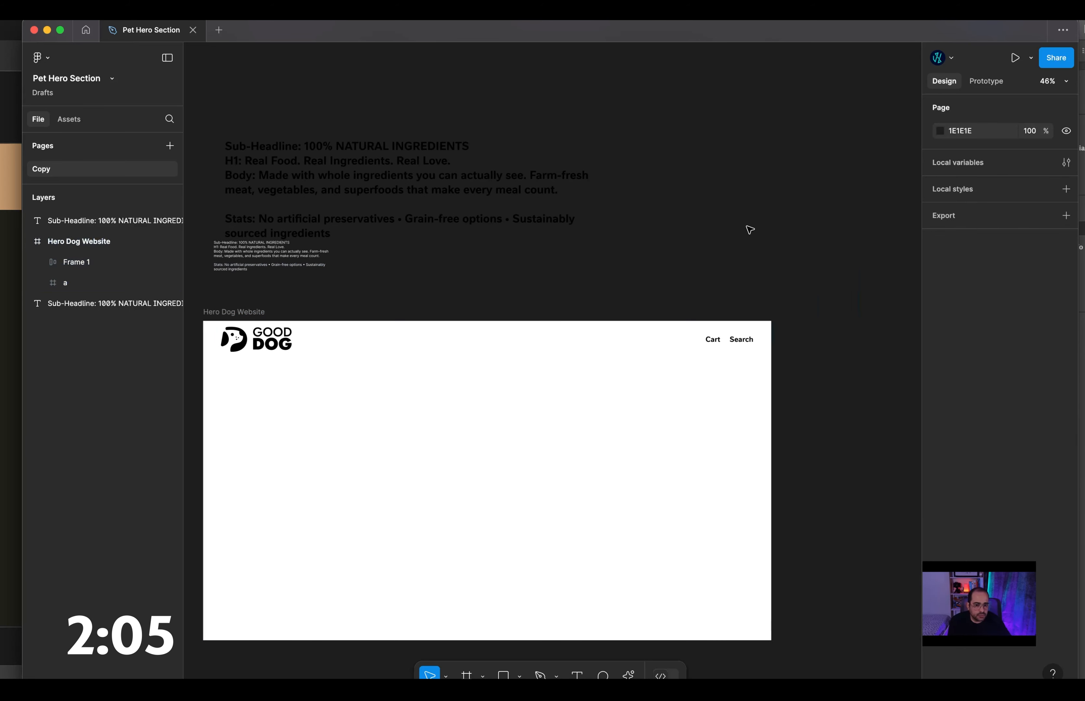
left_click(1067, 163)
left_click(295, 271)
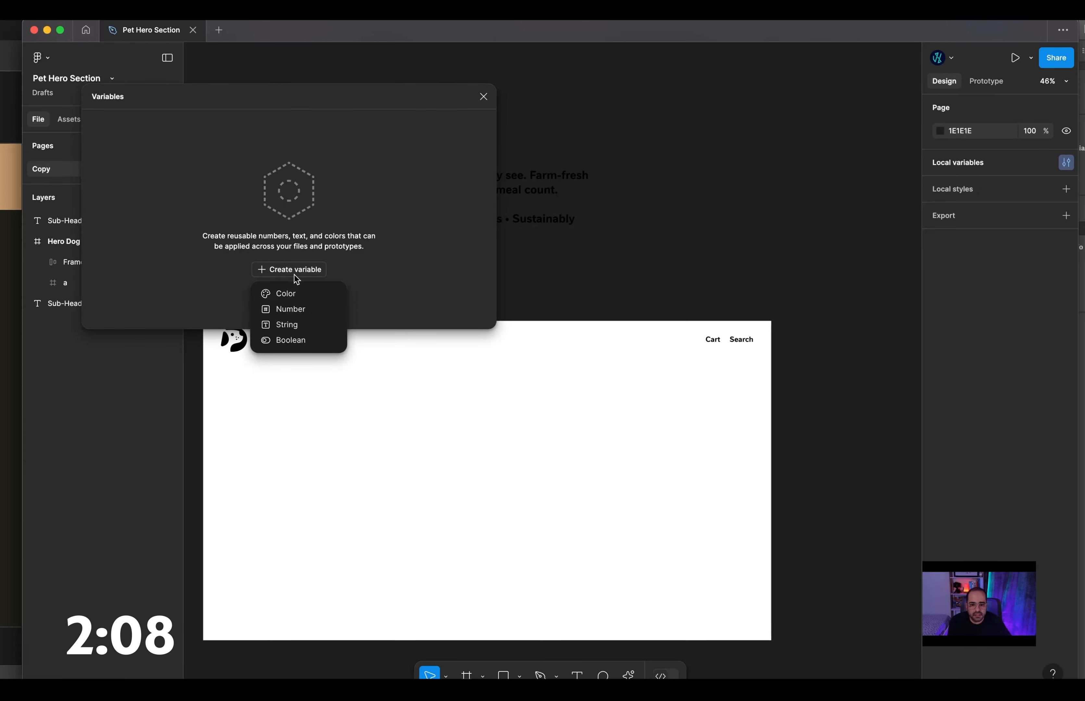
left_click(291, 300)
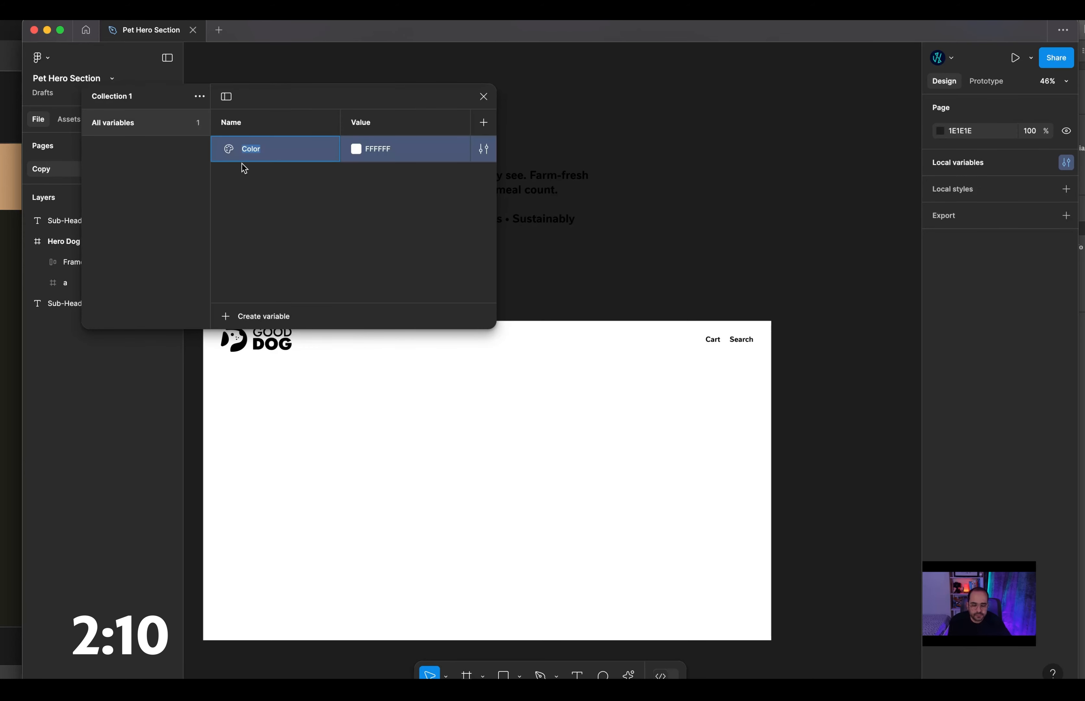
type("Main")
key("Return")
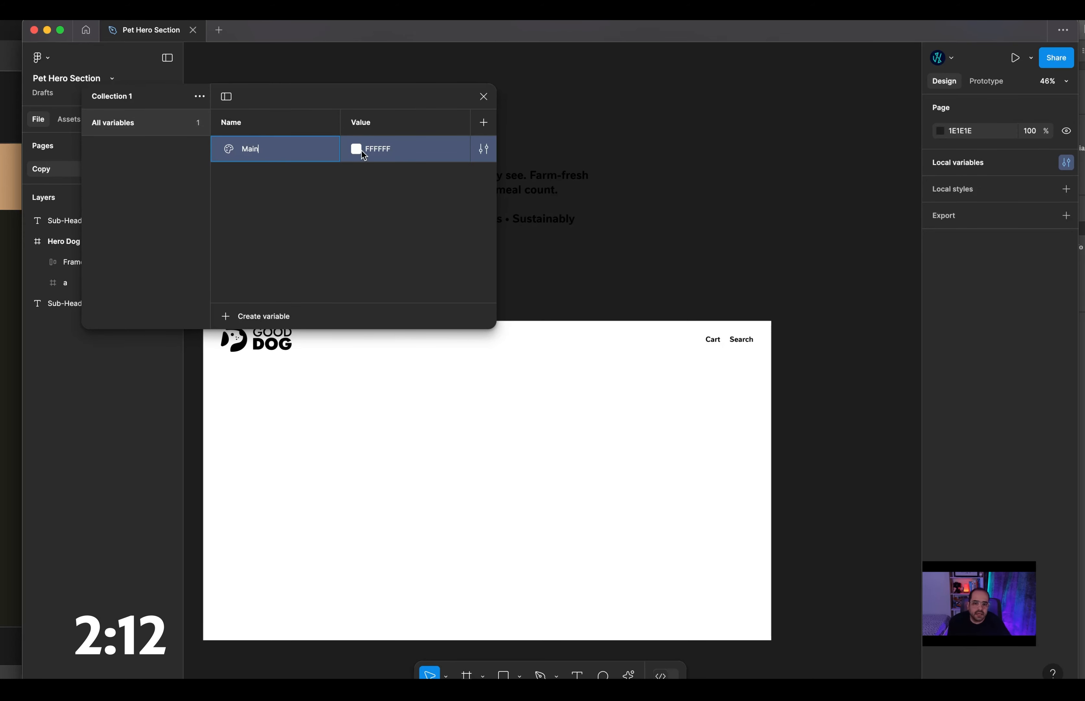
type("-bre")
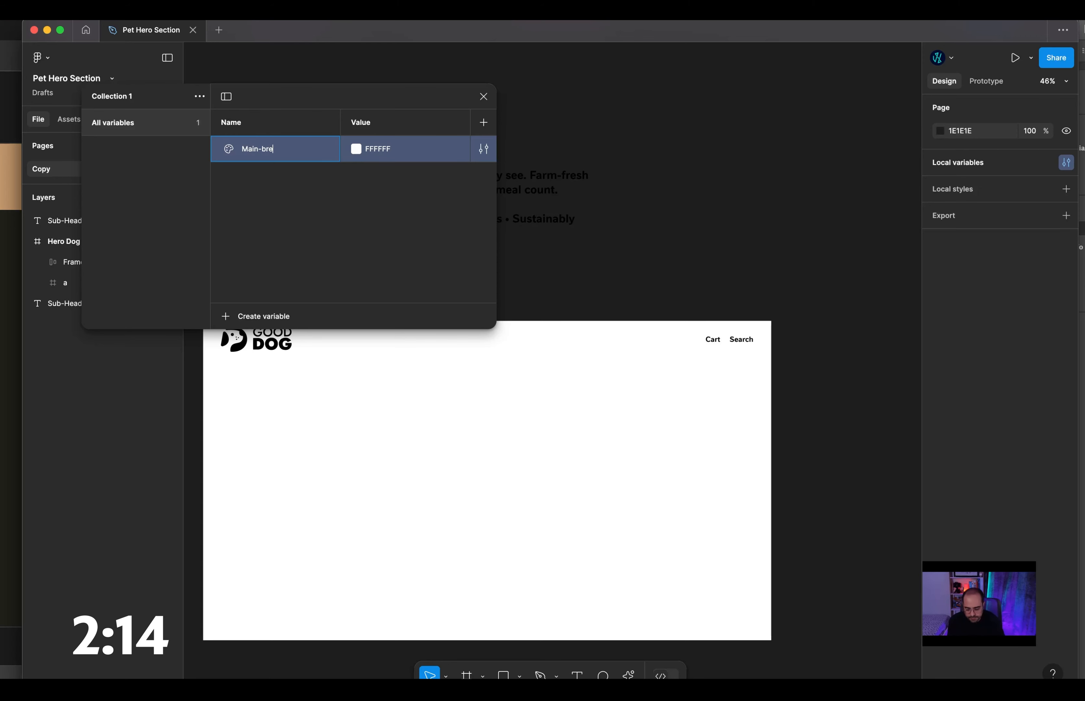
type("and")
key("BackSpace")
key("BackSpace")
key("BackSpace")
key("BackSpace")
type("a")
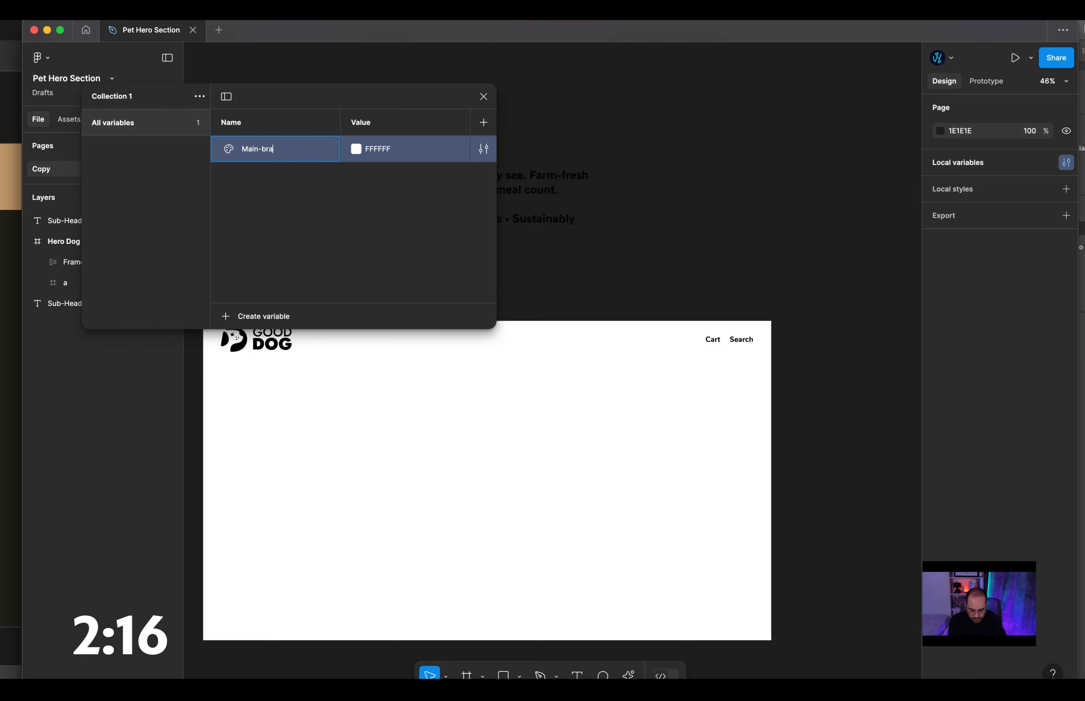
type("nd")
left_click(356, 149)
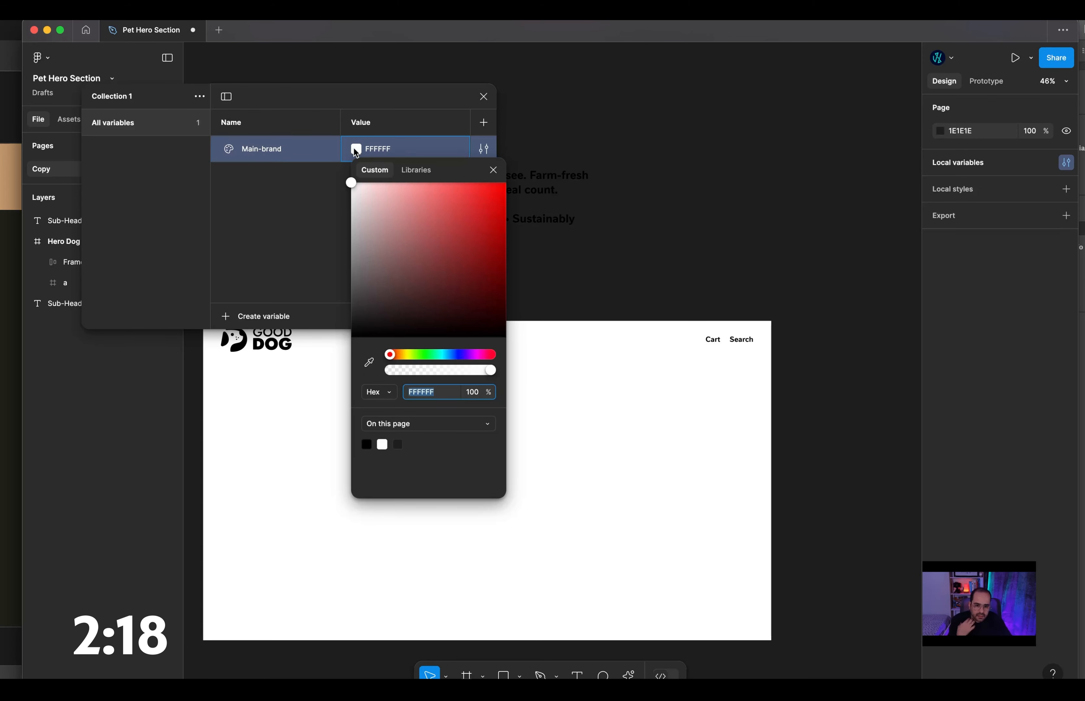
left_click_drag(403, 355, 408, 265)
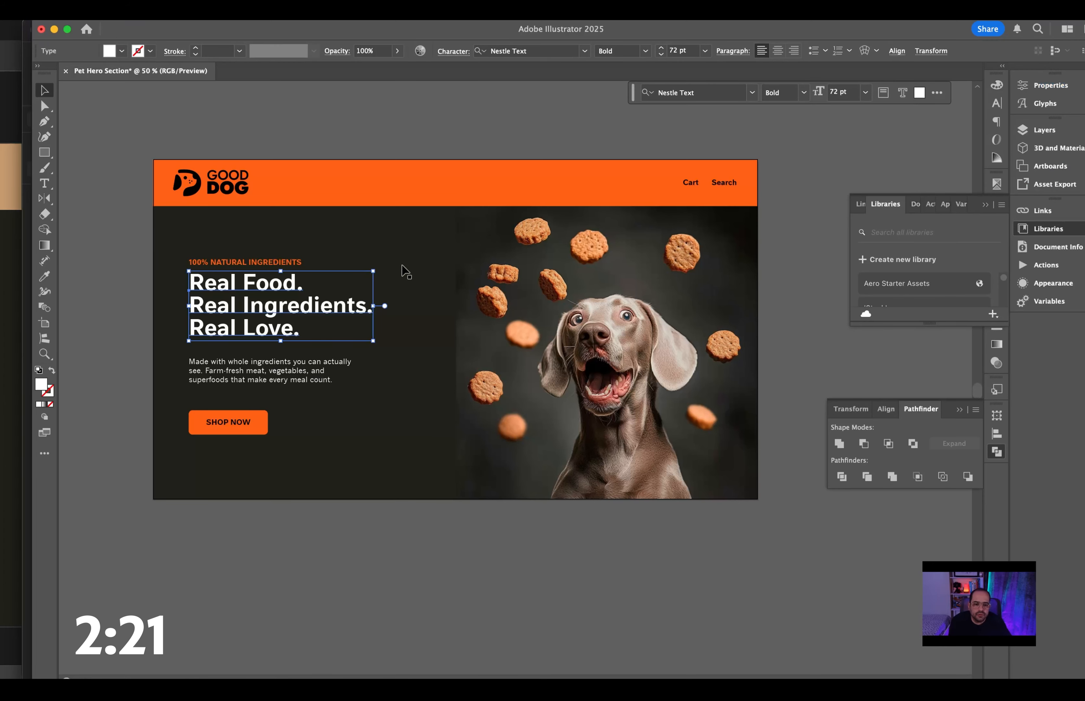
In Illustrator, undo the orange recolor, copy the tan fill's hex code CC9966, and switch back to Figma.
left_click(121, 247)
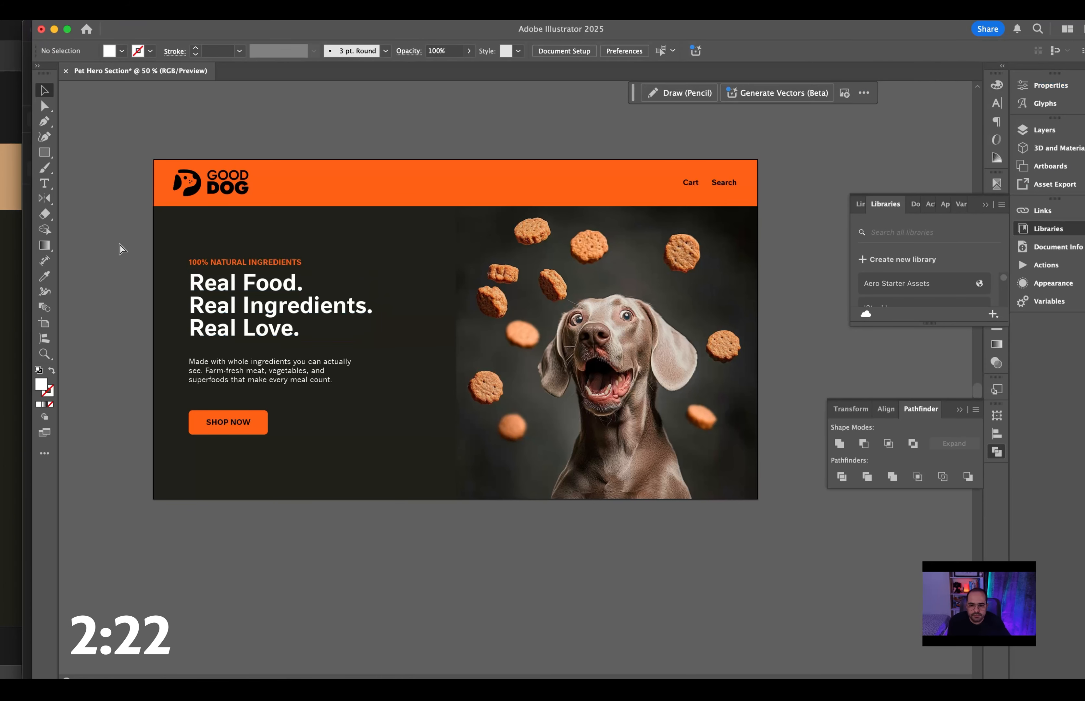
key("super+z")
key("super+z")
left_click(121, 244)
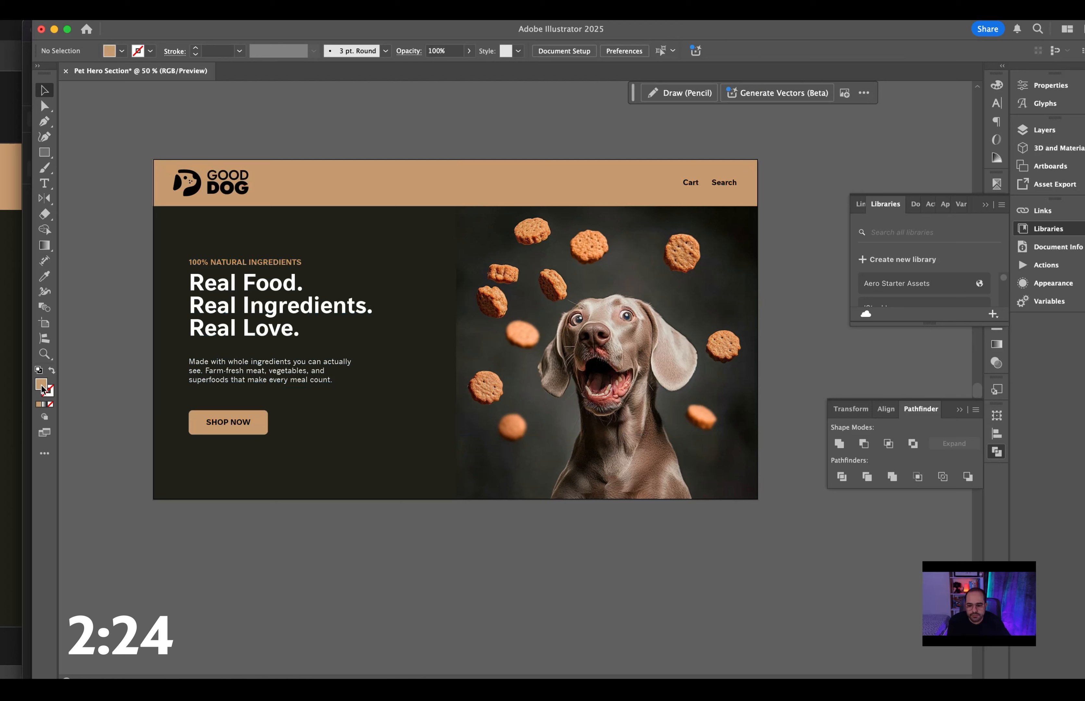
double_click(41, 384)
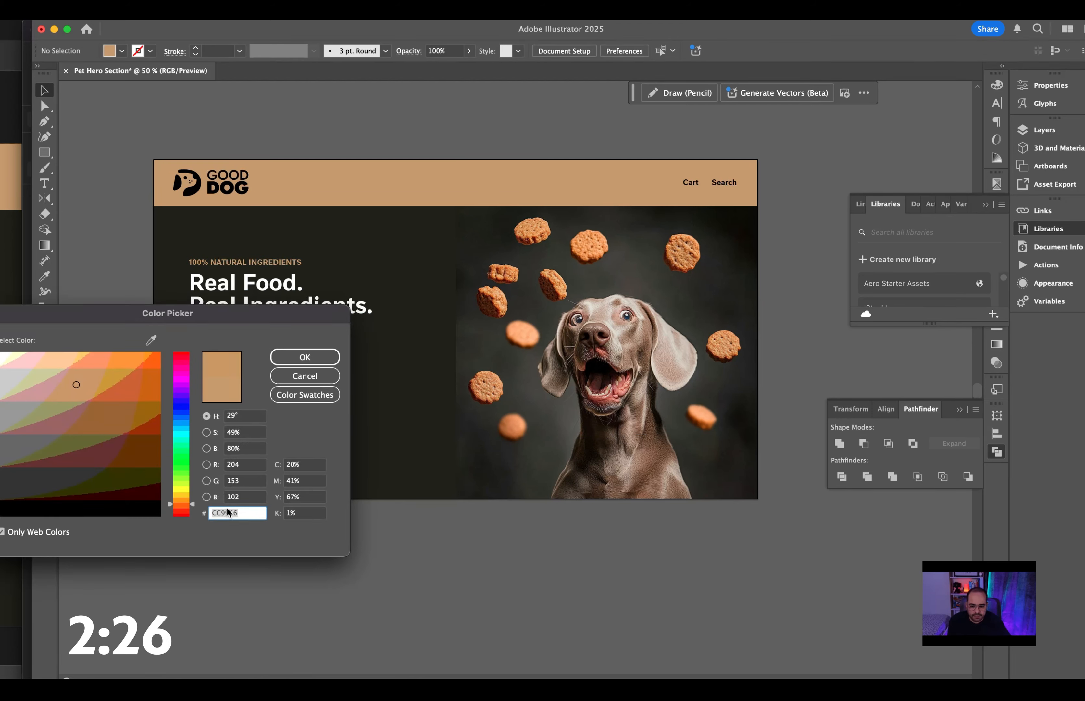
key("super+Tab")
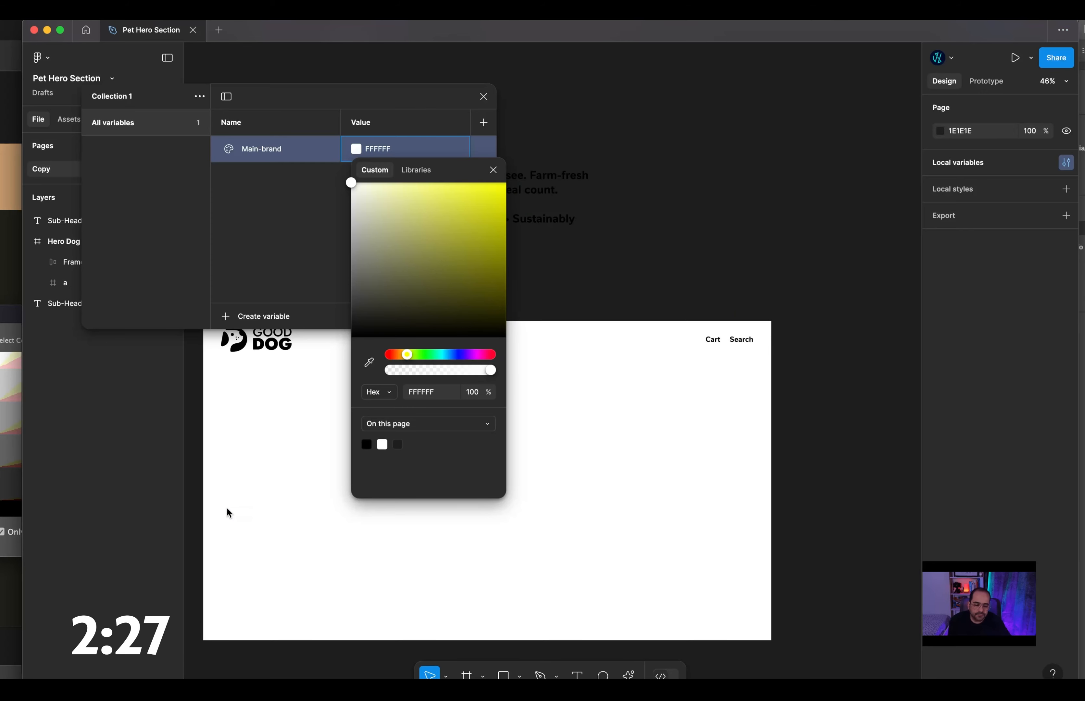
Set the Main-brand color variable to hex CC9966 and close the local variables.
left_click(424, 392)
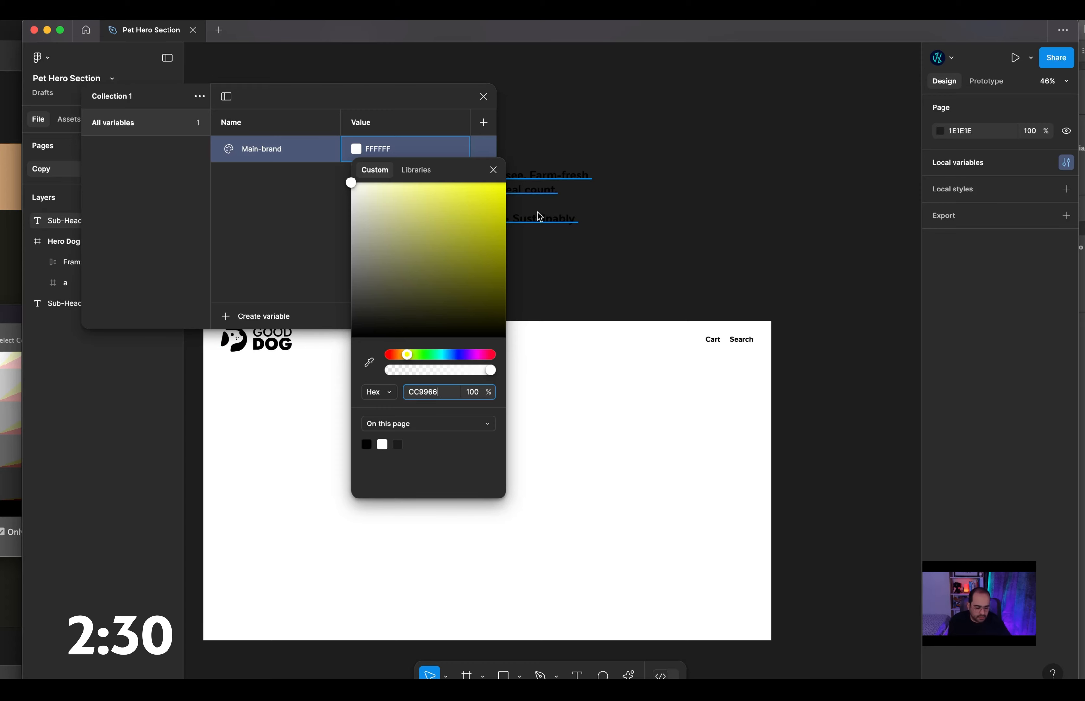
key("Return")
left_click(655, 151)
left_click(655, 150)
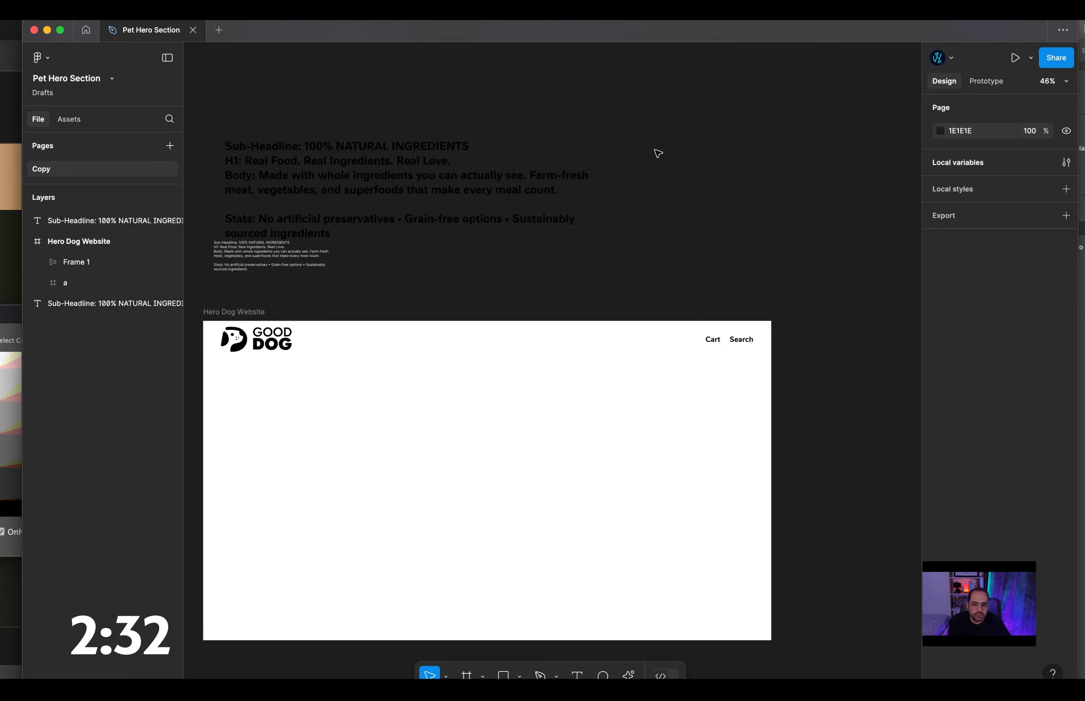
Apply the Main-brand color variable as the fill of the header auto layout frame.
left_click(263, 334)
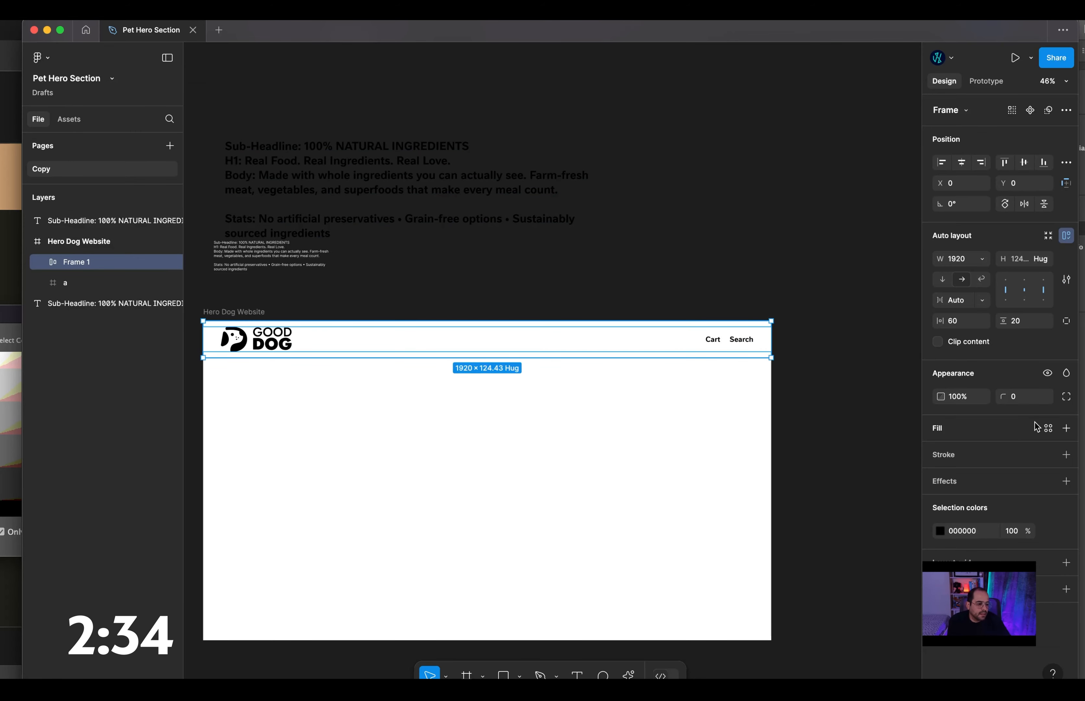
left_click(1048, 428)
left_click(834, 506)
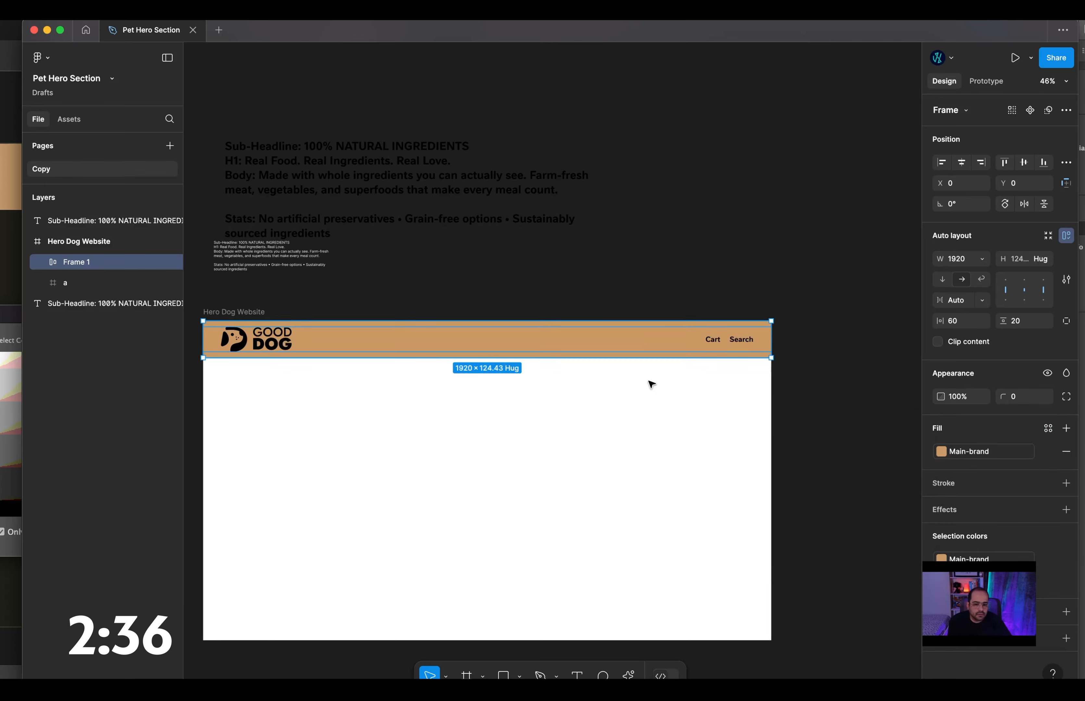
left_click(654, 273)
scroll(567, 368, "down", 3)
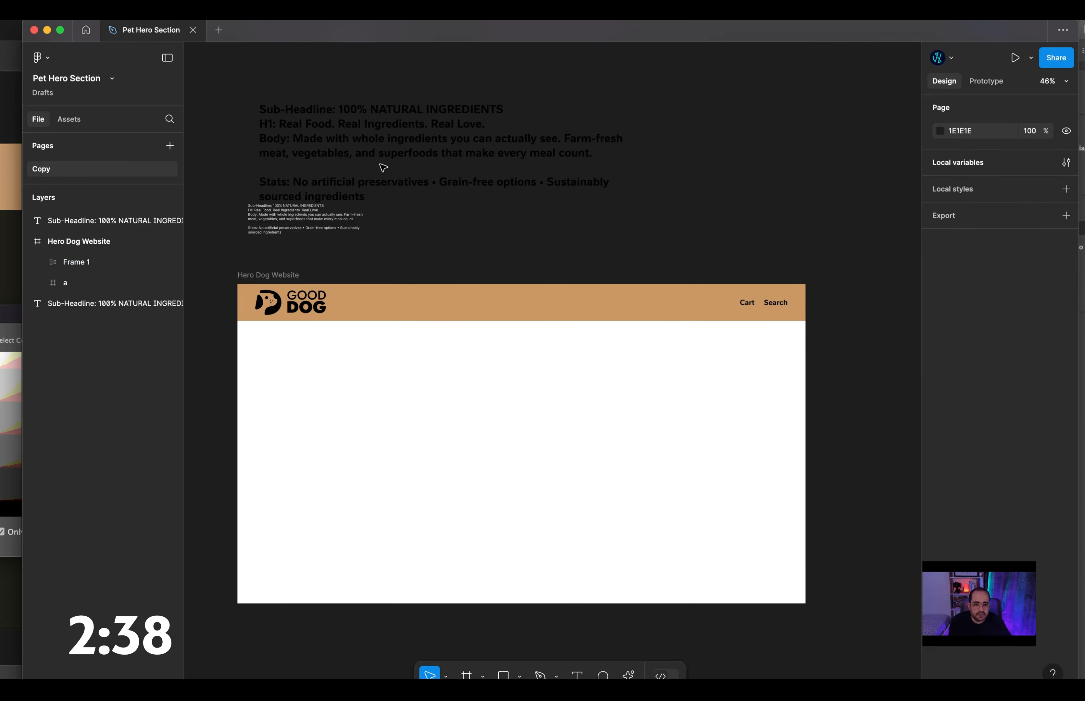
Switch to Illustrator, cancel the open color picker, and return to Figma.
key("super+Tab")
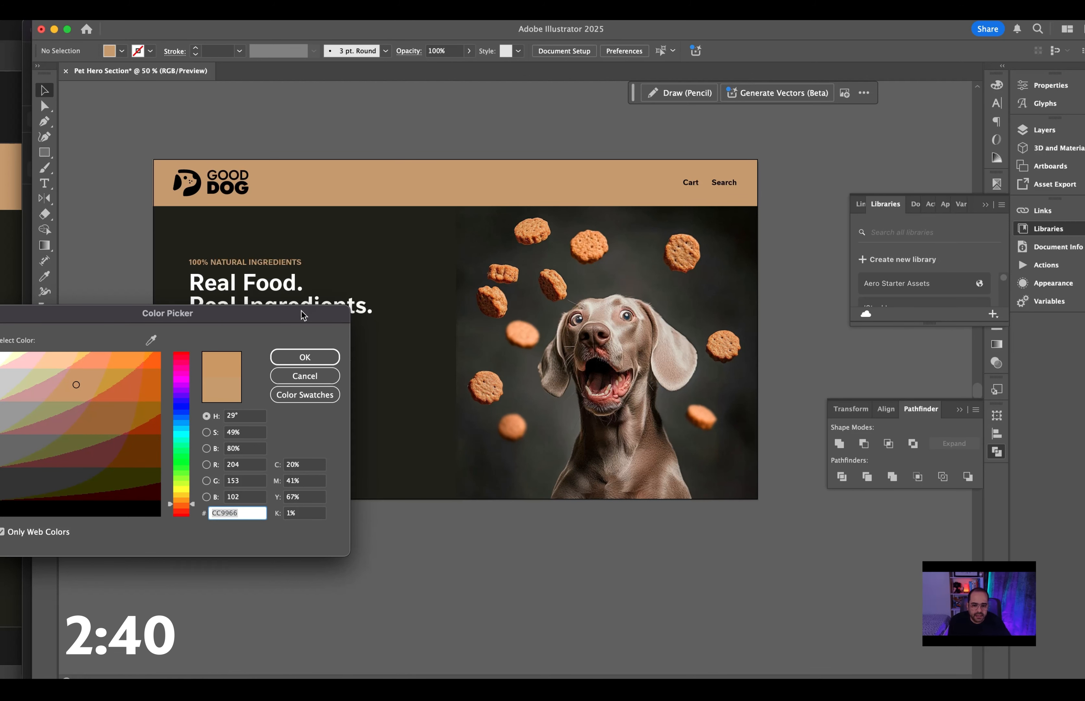
left_click(304, 376)
key("super+Tab")
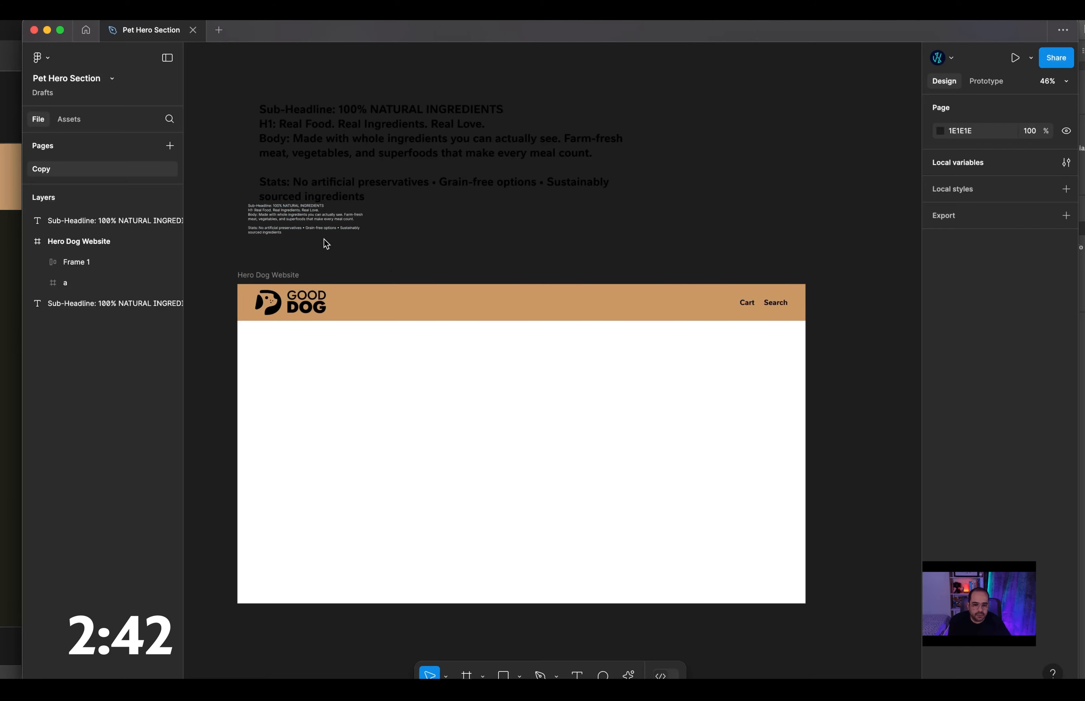
Duplicate the large black copy text block into the white area of the website frame and open it for text editing.
left_click(327, 185)
left_click_drag(327, 185, 328, 468)
double_click(308, 466)
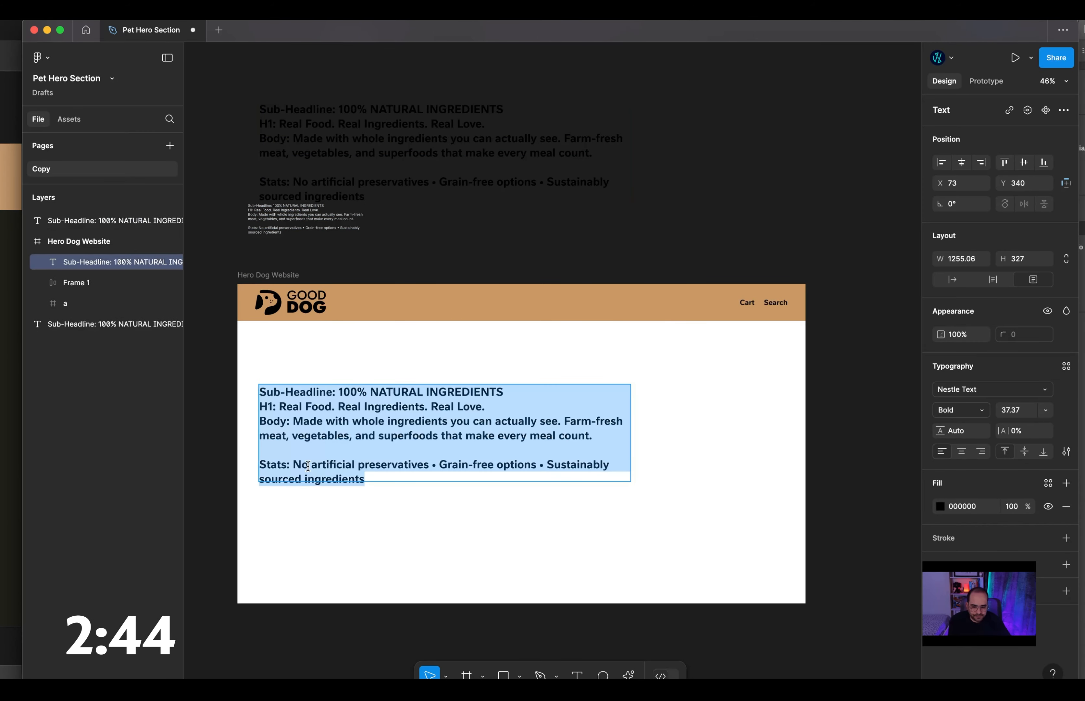
Replace the duplicated text with SHOP NOW and set the text box to auto width.
type("SAHOPO")
key("super+a")
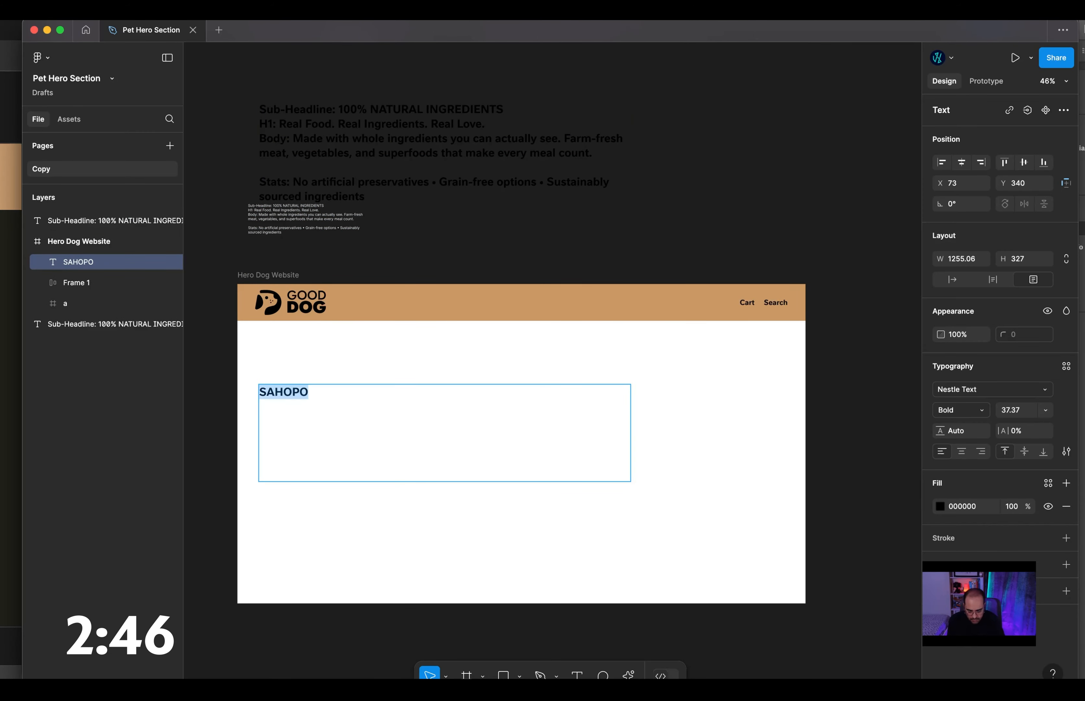
type("AS")
type("SH")
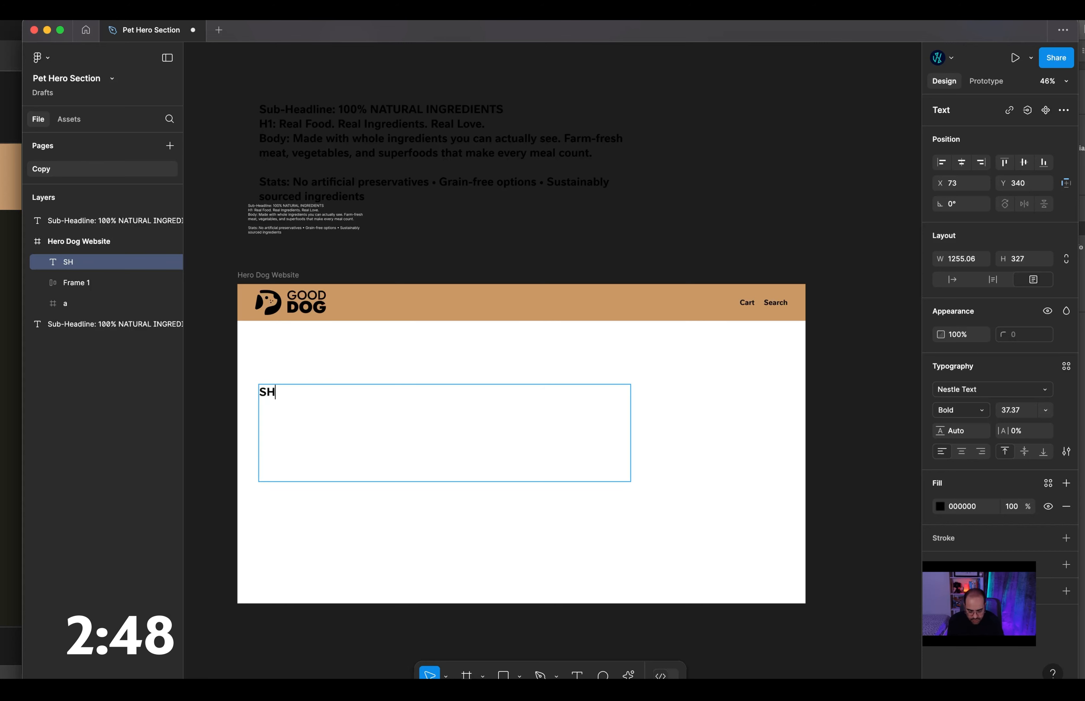
type("OP NOWE")
key("BackSpace")
key("Escape")
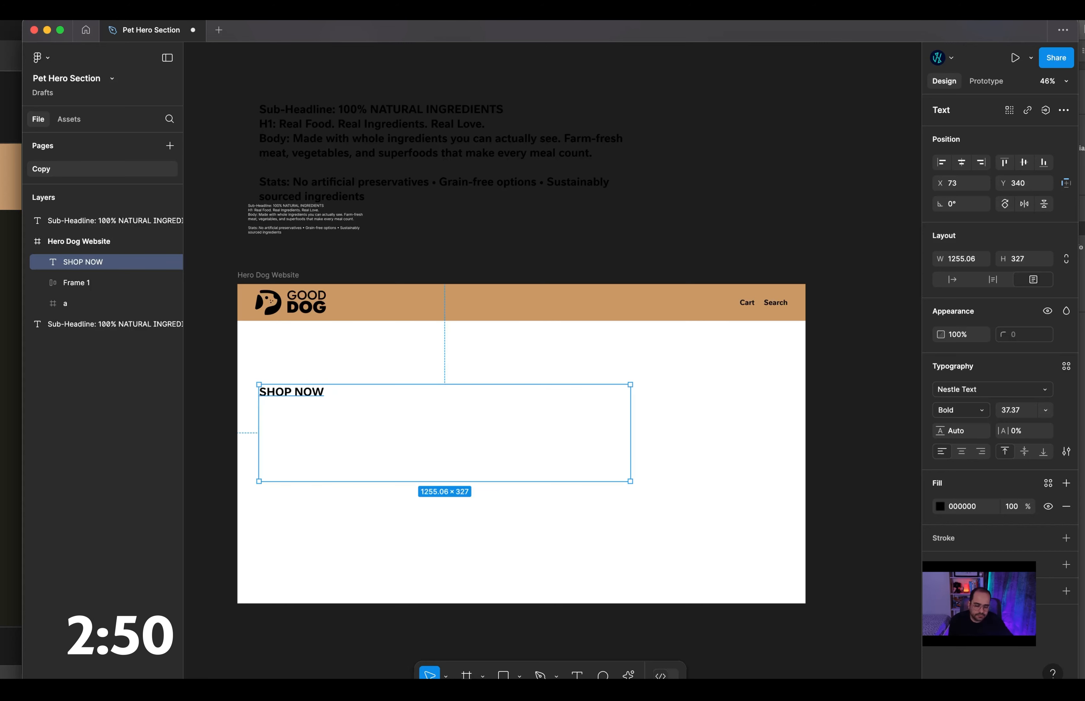
left_click(955, 280)
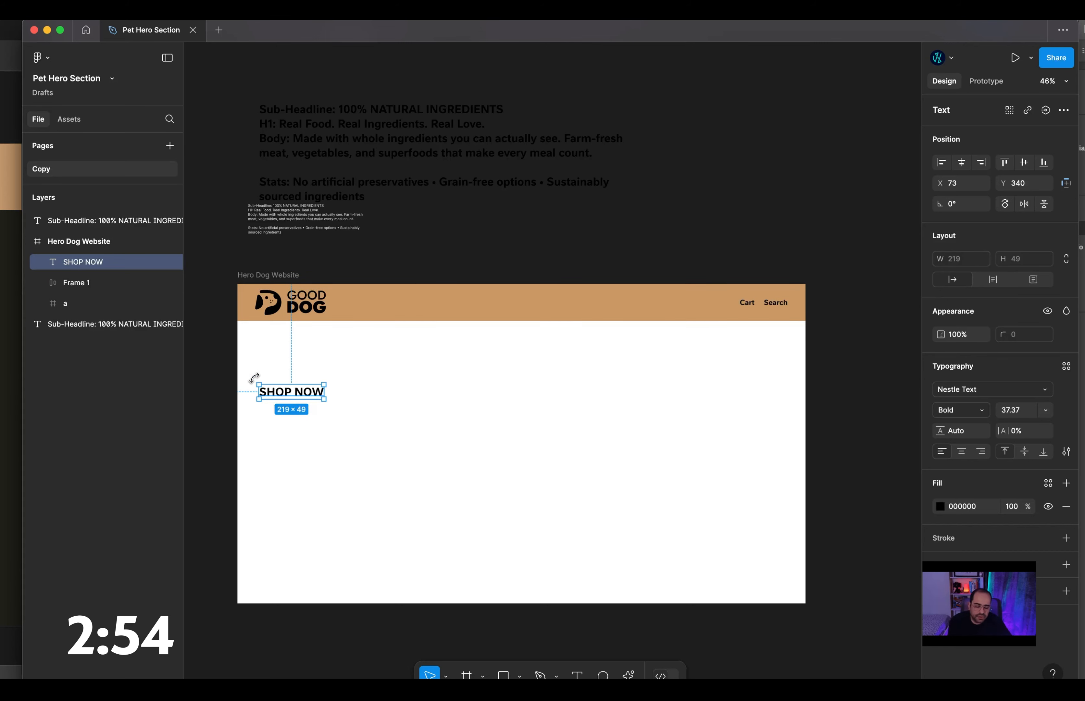
Wrap the SHOP NOW text in an auto layout frame and rename the frame CTA.
key("shift+a")
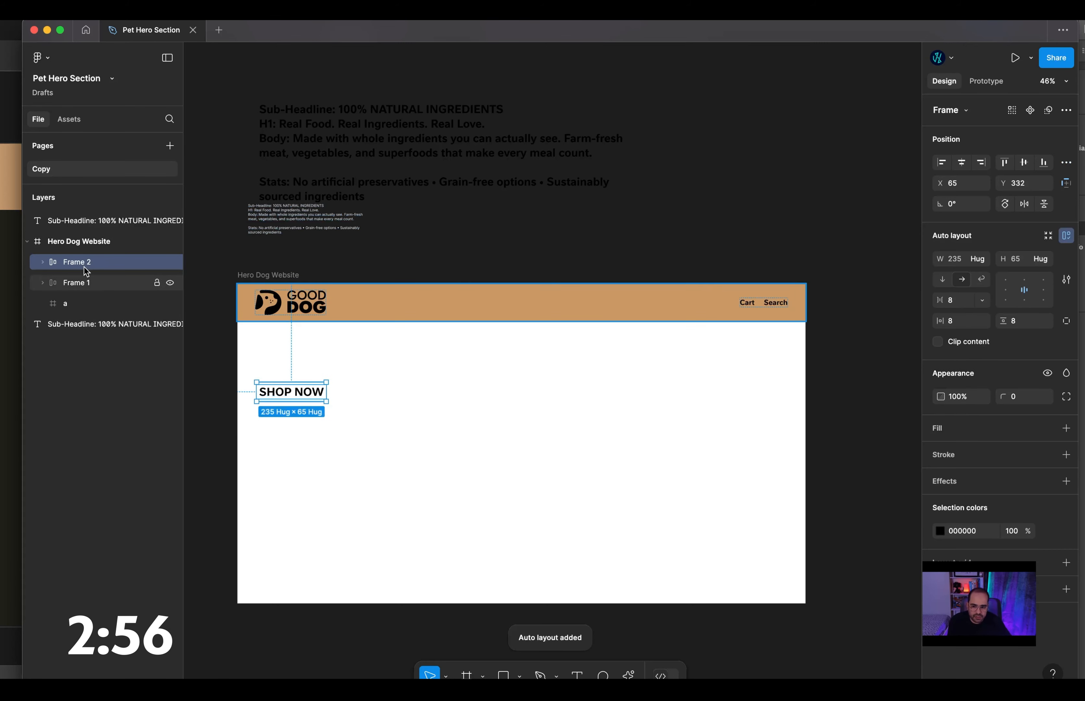
double_click(80, 263)
type("V")
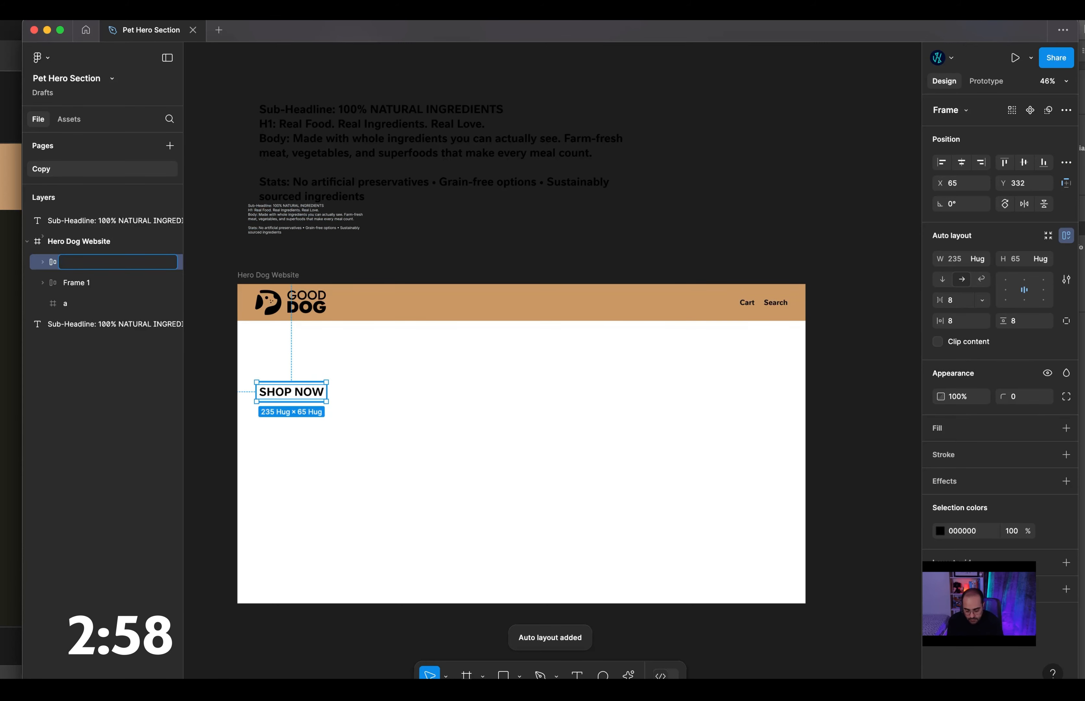
type("CTA")
left_click(322, 460)
Set the font size of the SHOP NOW text inside the CTA frame to 24.
left_click(292, 392)
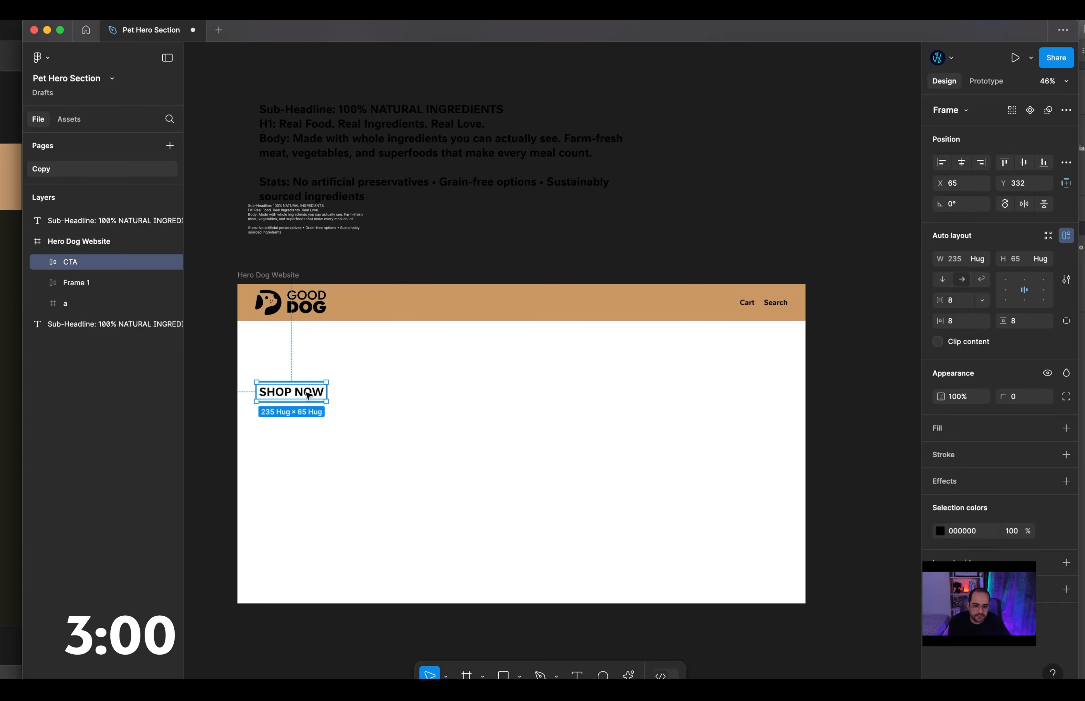
left_click(299, 395)
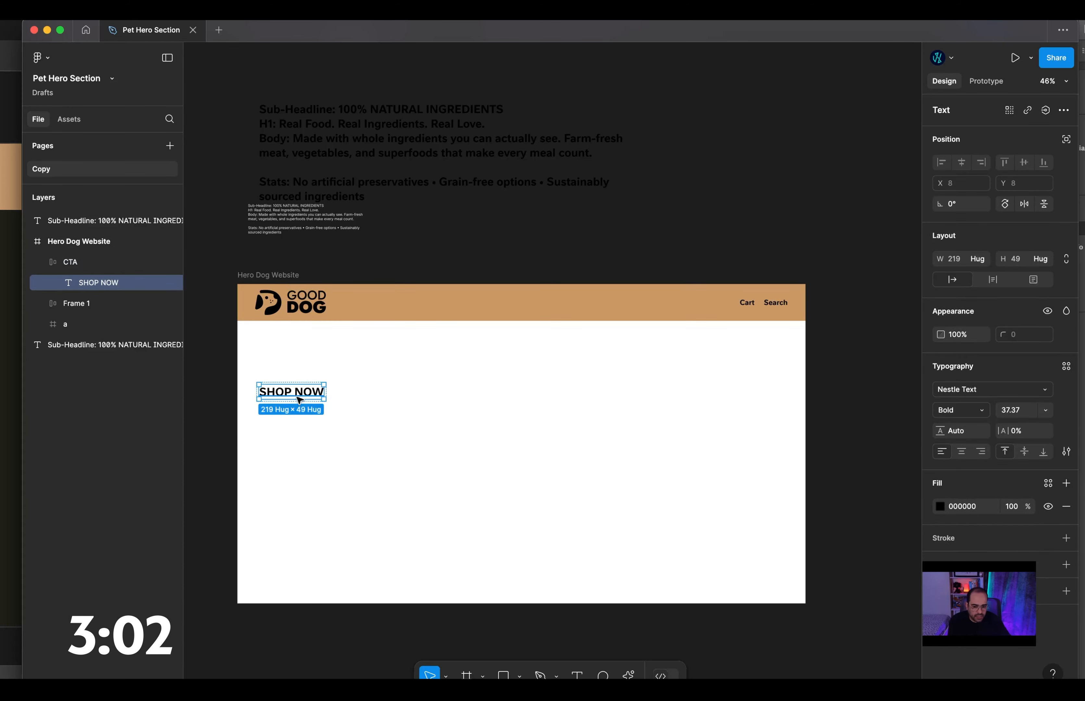
left_click(1016, 411)
type("24")
key("Return")
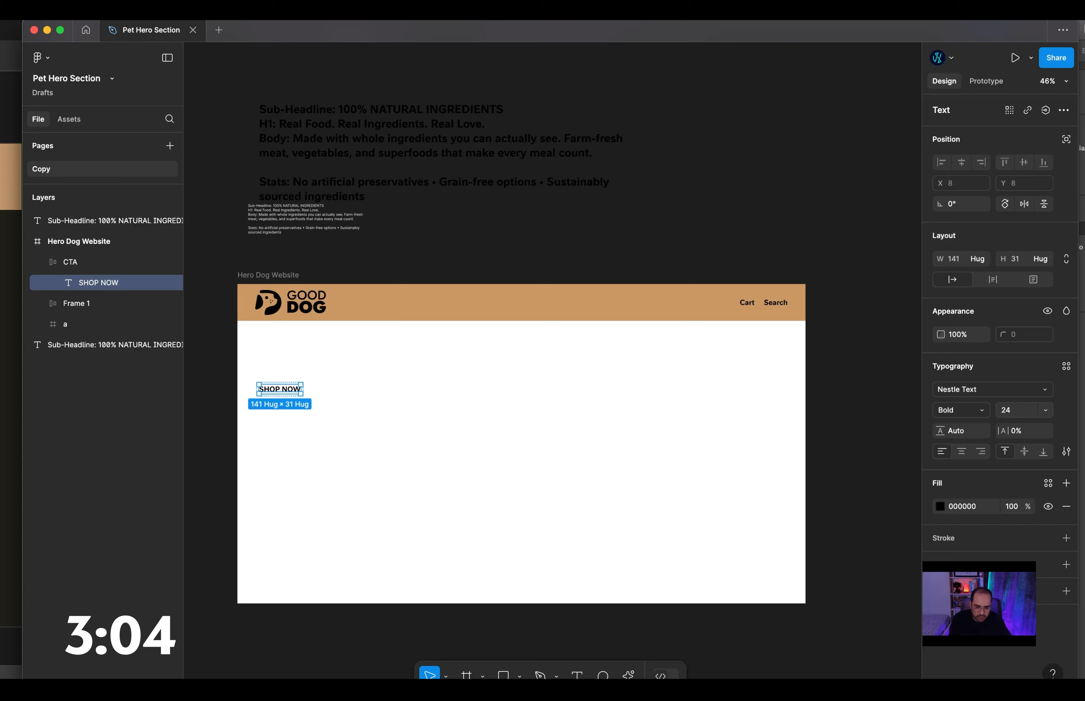
scroll(319, 393, "up", 3)
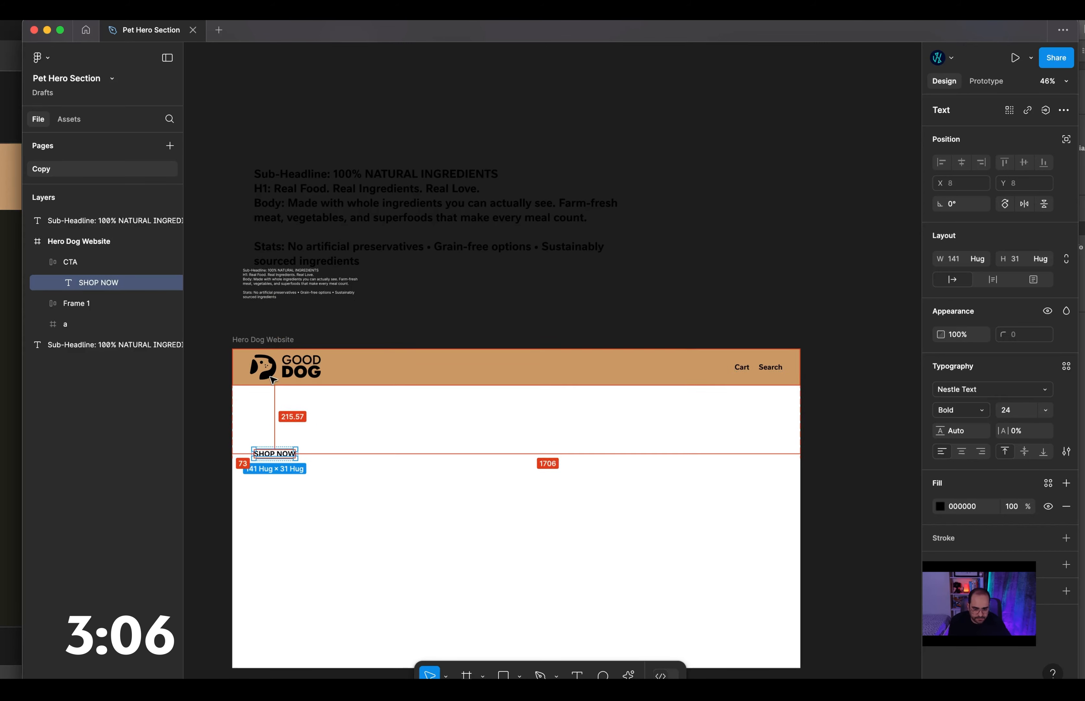
left_click(312, 418)
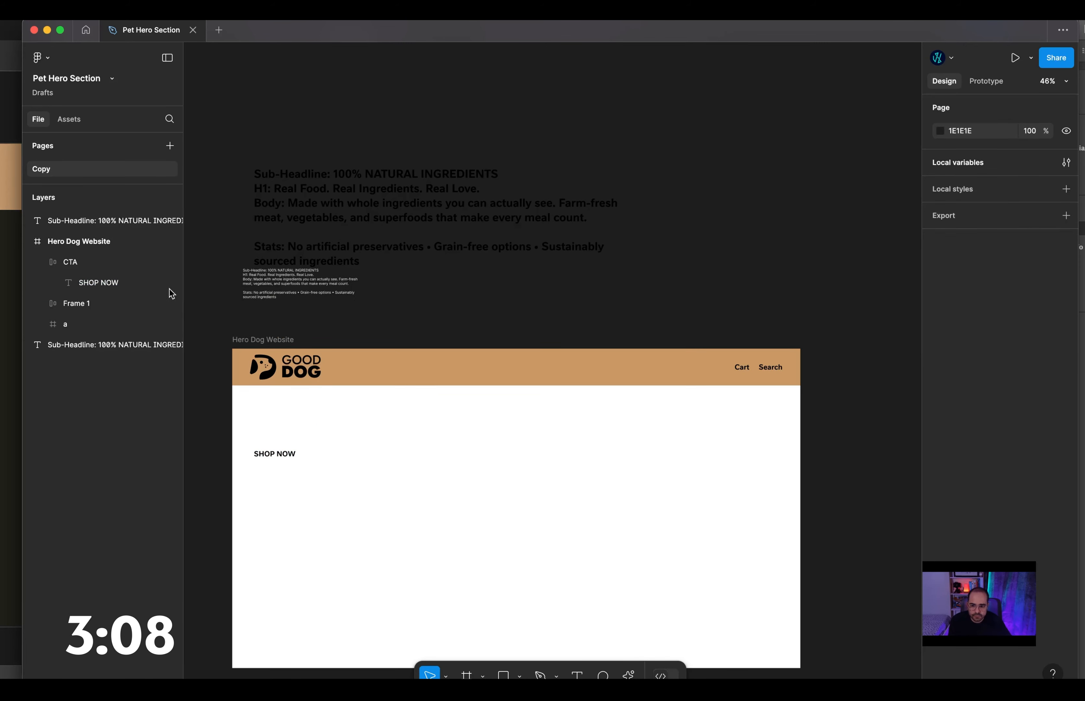
Set the CTA frame's horizontal padding to 32 and vertical padding to 12.
left_click(62, 264)
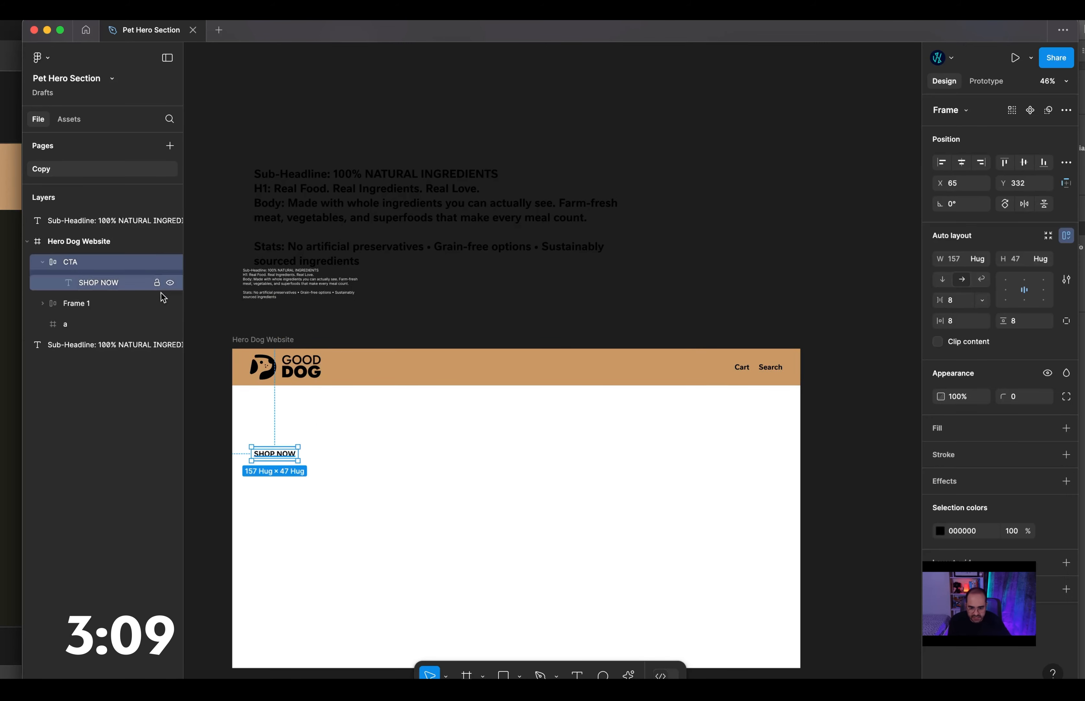
left_click(957, 323)
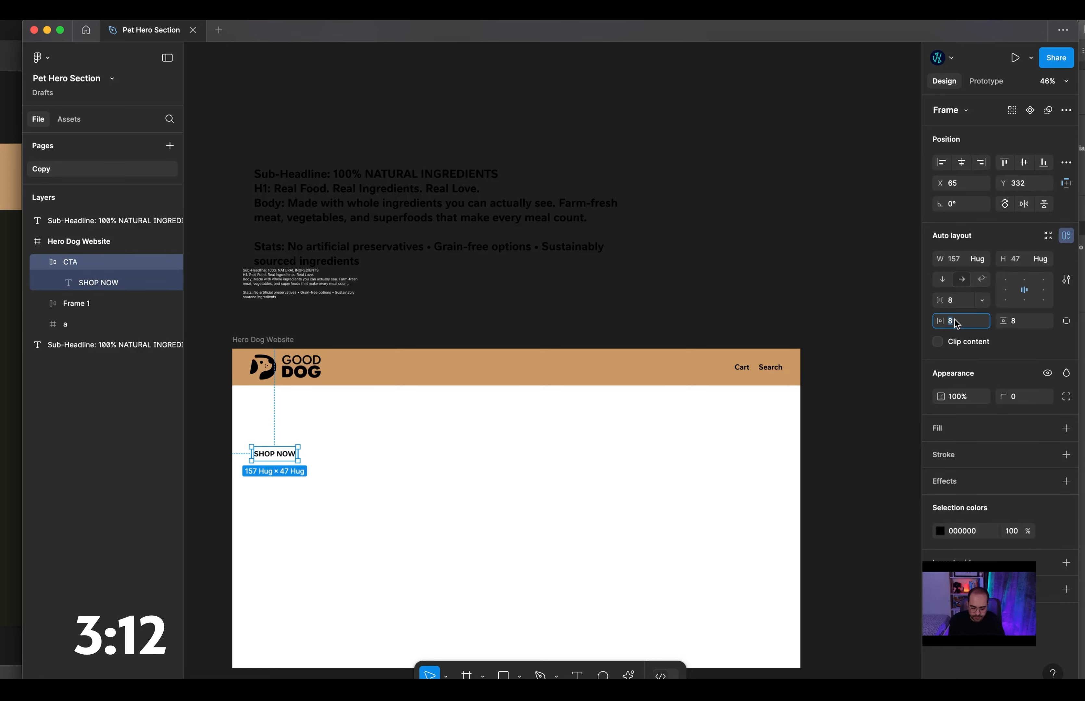
type("32")
key("Return")
left_click(1013, 321)
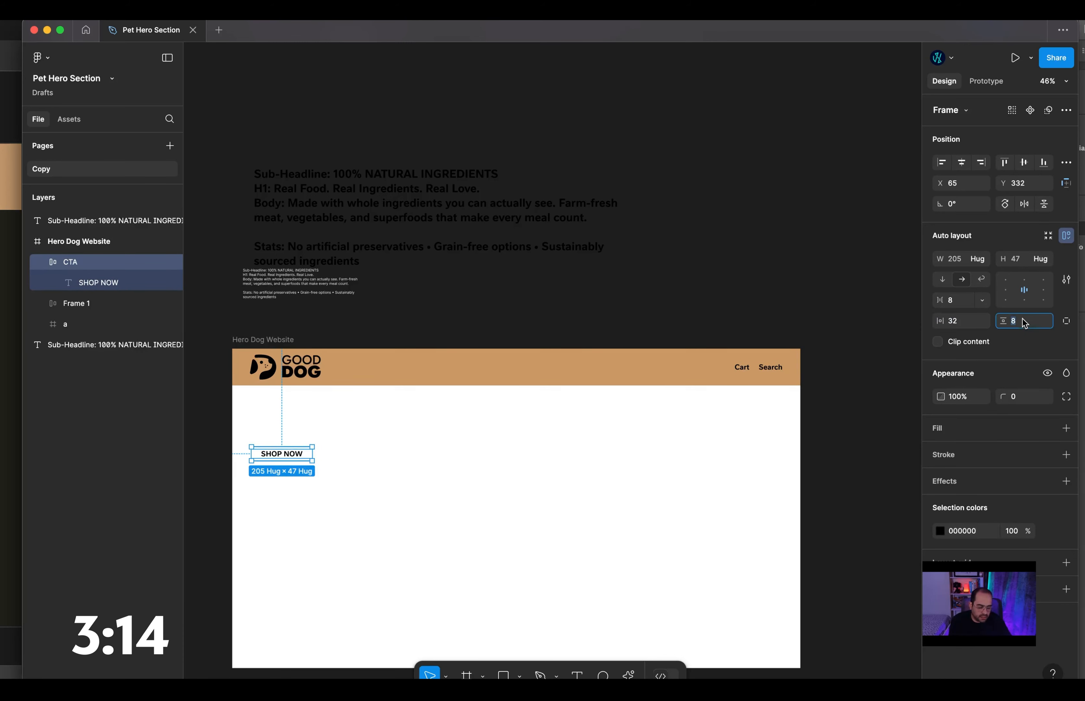
type("12")
key("Return")
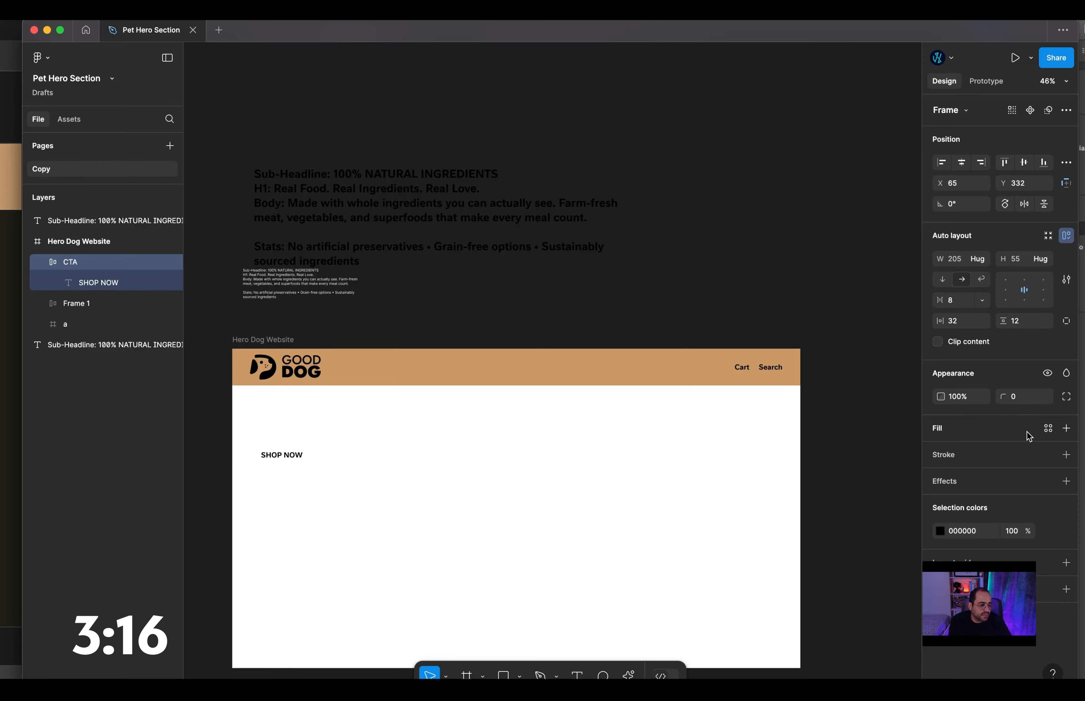
Fill the CTA frame with the Main-brand color variable.
left_click(1048, 429)
left_click(851, 510)
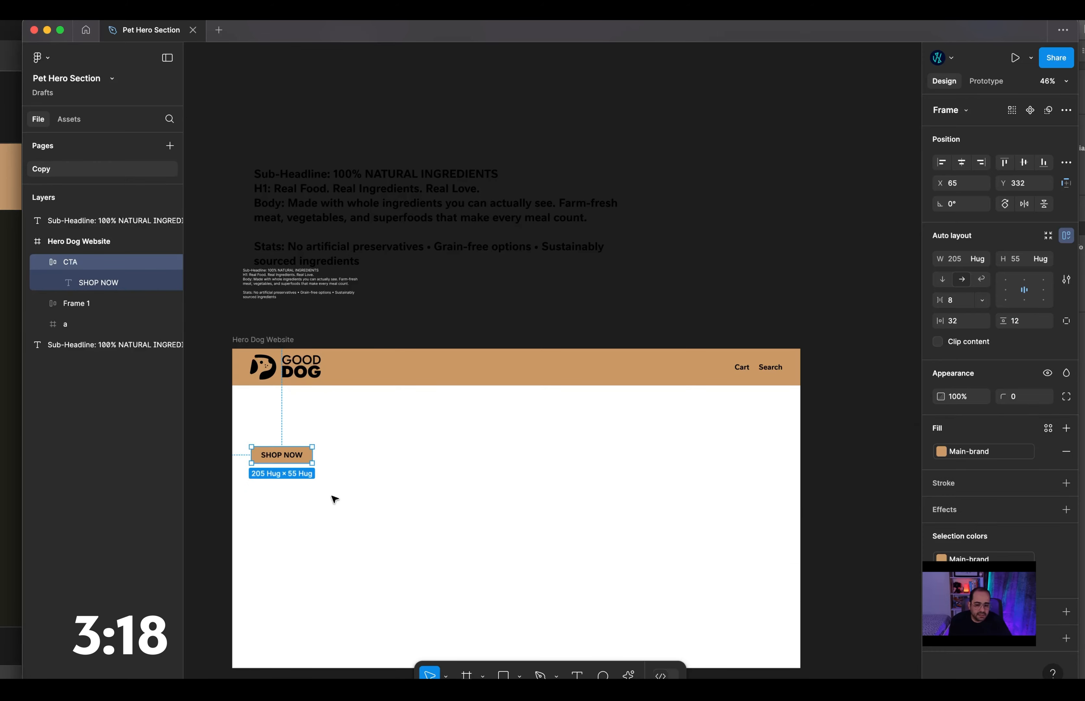
left_click(381, 428)
Round the corners of the CTA button with a radius of 12.
left_click(300, 456)
key("alt")
scroll(290, 462, "up", 4)
scroll(292, 465, "down", 5)
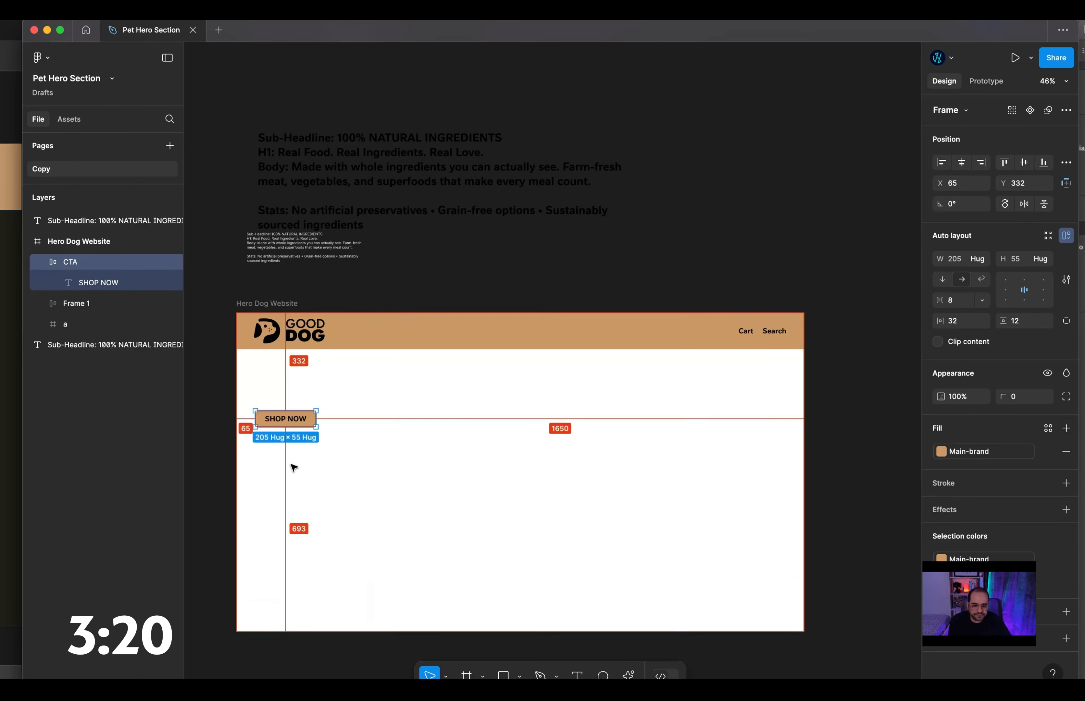
scroll(287, 417, "up", 10)
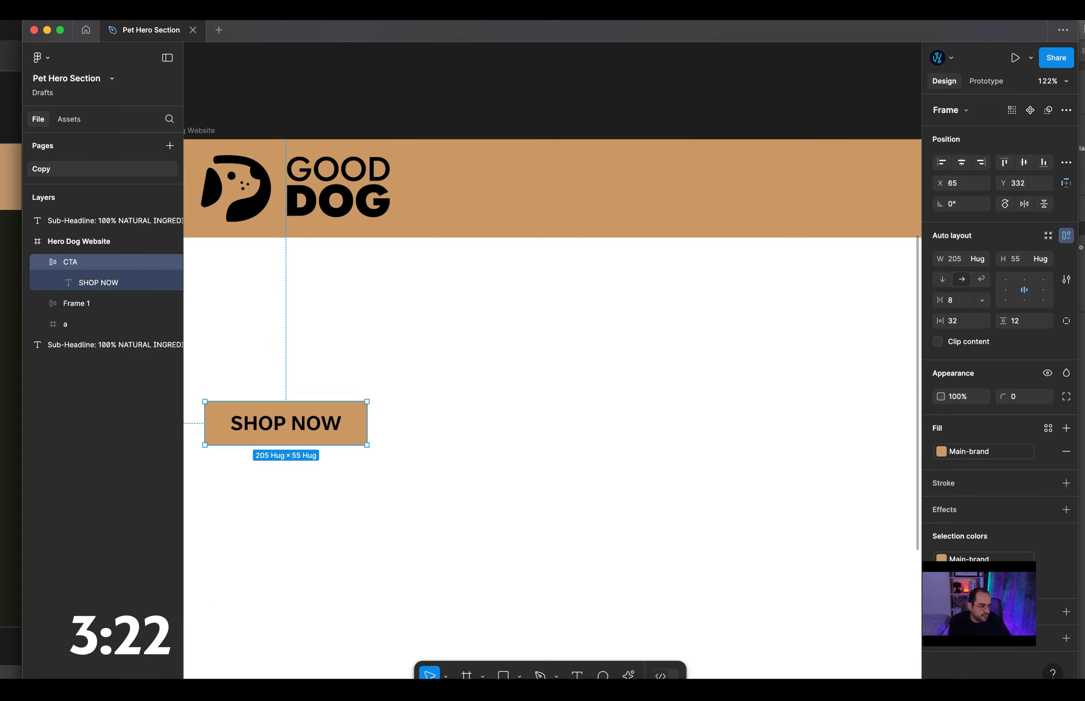
type("12")
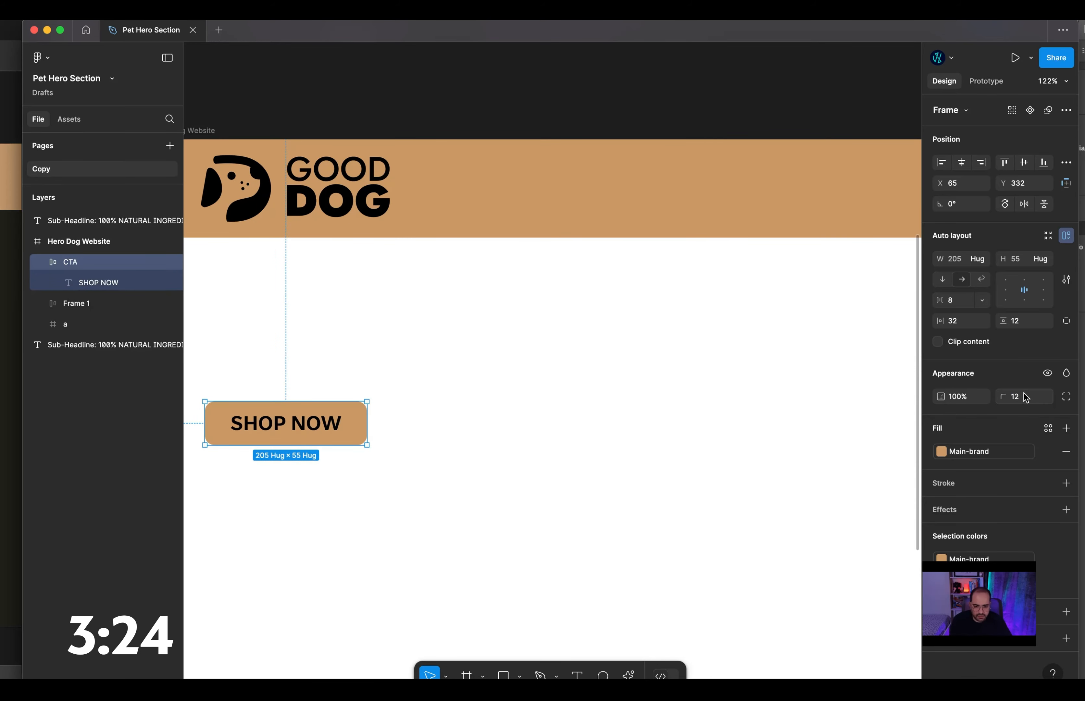
scroll(513, 334, "down", 8)
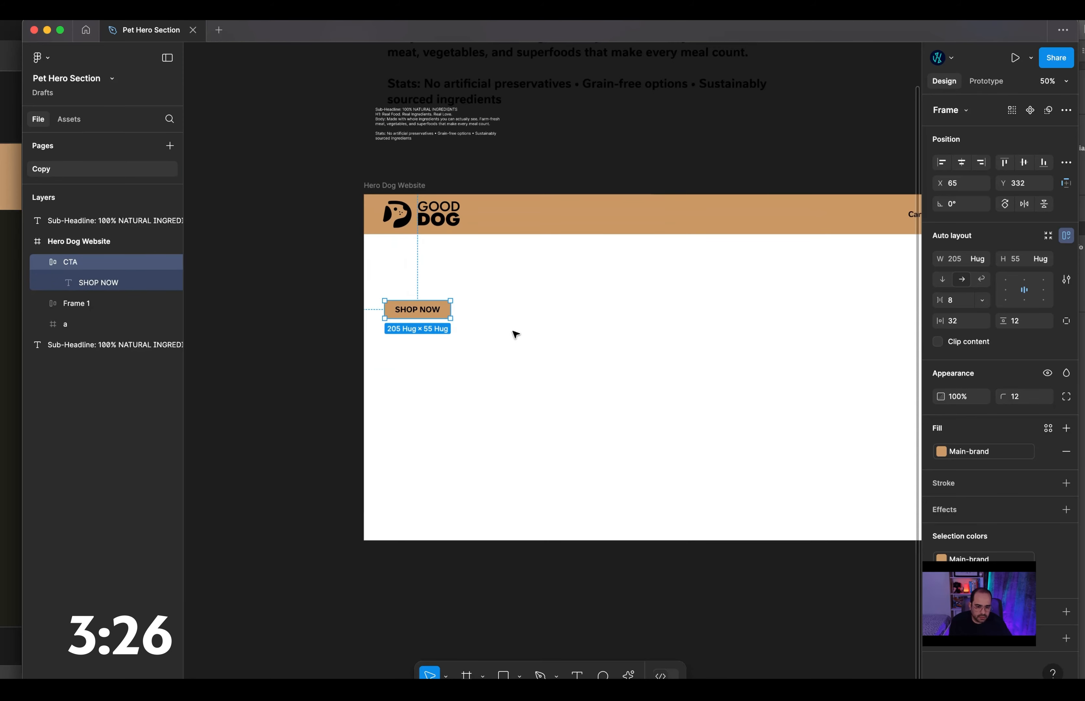
Move the CTA button down in the website frame and place a duplicate of the large copy text block above it.
scroll(515, 334, "right", 5)
left_click_drag(297, 315, 361, 456)
left_click_drag(415, 62, 447, 350)
Remove the "Sub-Headline:" label from the start of the duplicated text block.
double_click(440, 343)
left_click(385, 296)
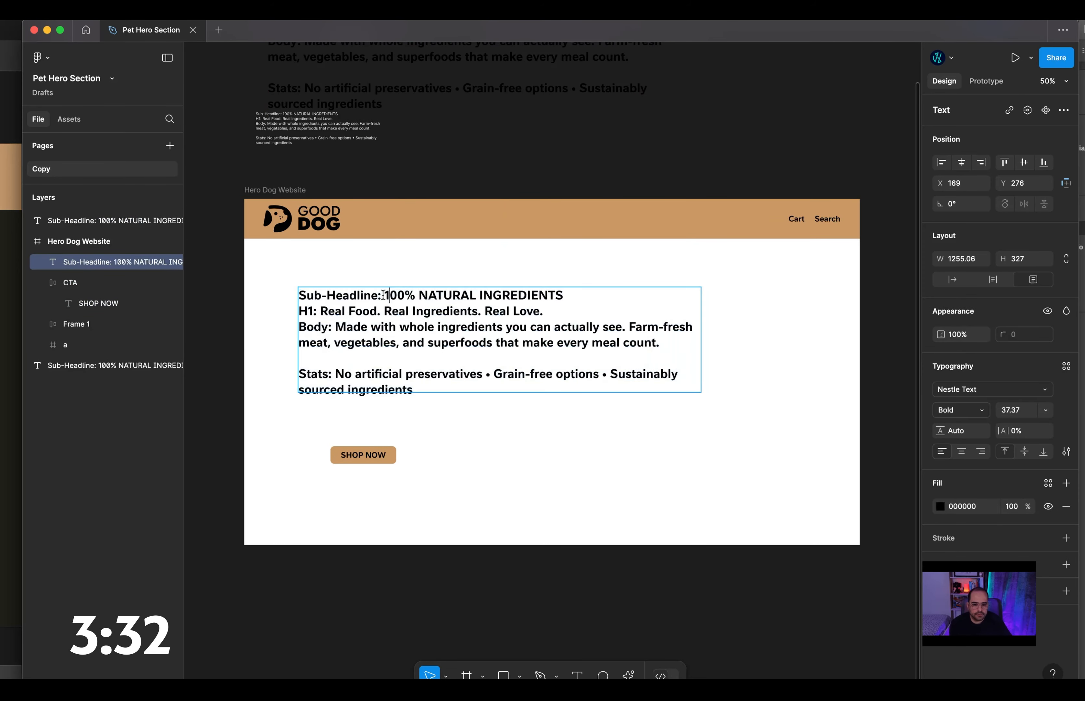
key("super+BackSpace")
scroll(214, 301, "left", 3)
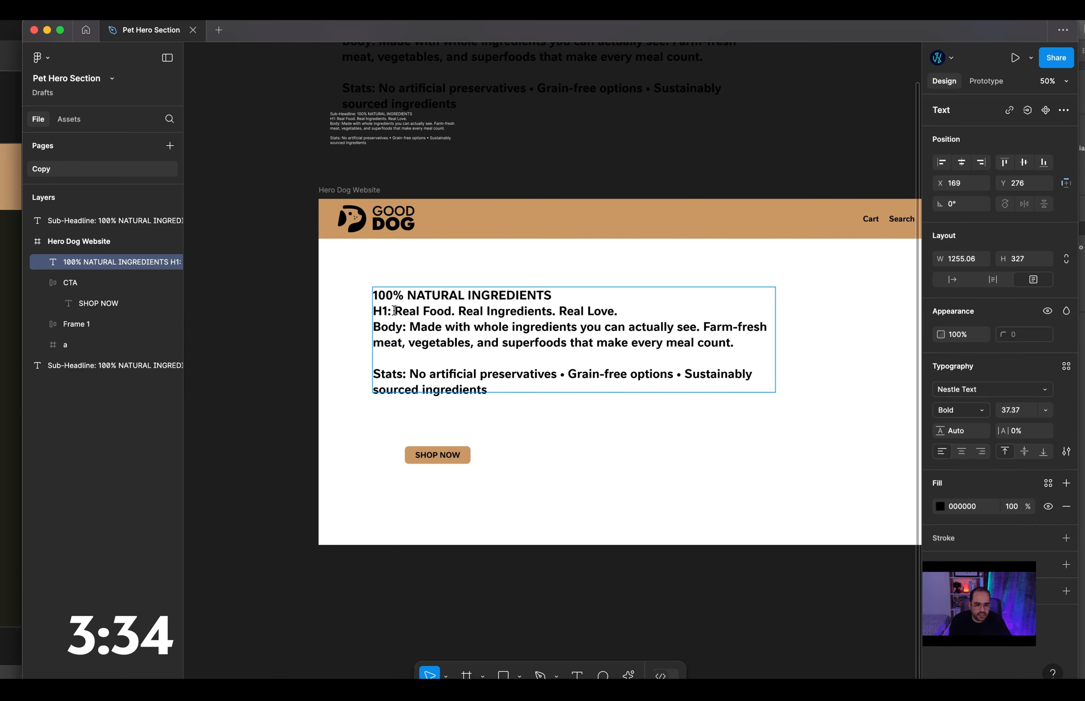
Delete the H1, Body and Stats copy from the duplicated text, keeping only 100% NATURAL INGREDIENTS.
left_click_drag(394, 310, 760, 358)
key("BackSpace")
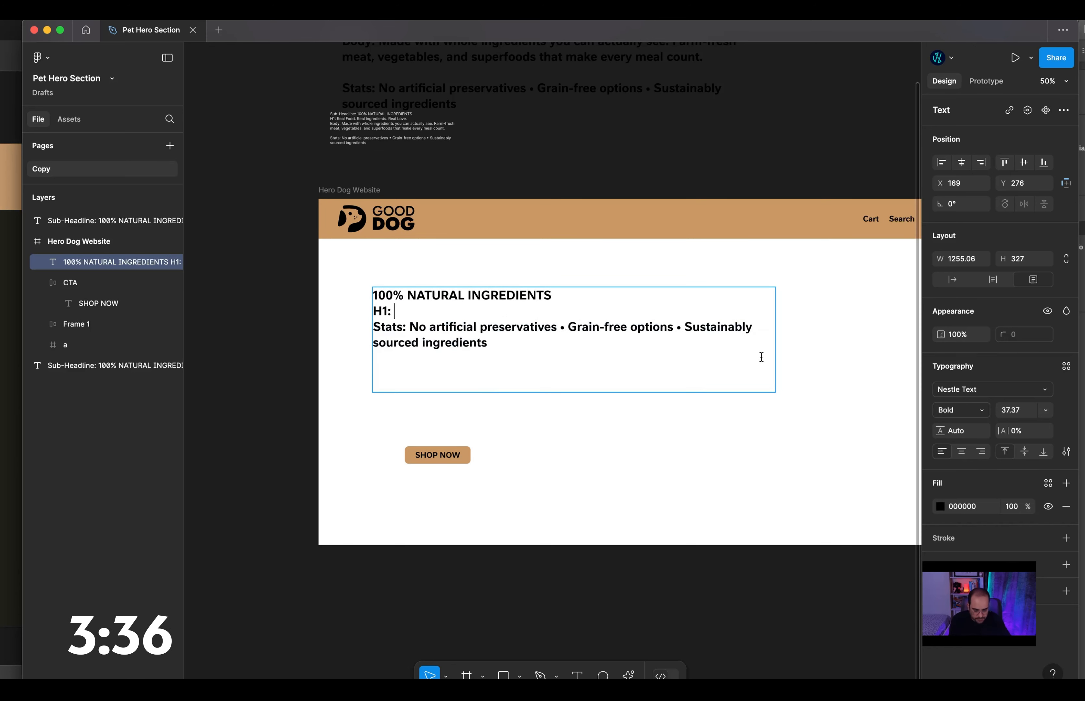
triple_click(524, 324)
key("BackSpace")
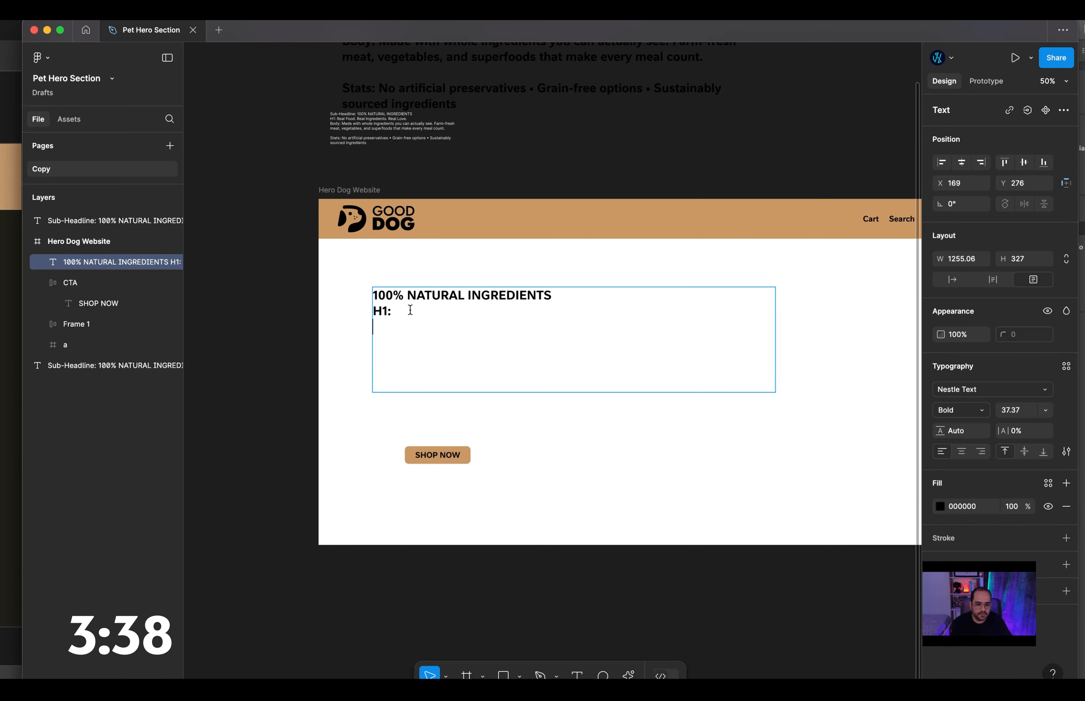
key("BackSpace")
key("BackSpace")
key("BackSpace")
key("BackSpace")
key("Escape")
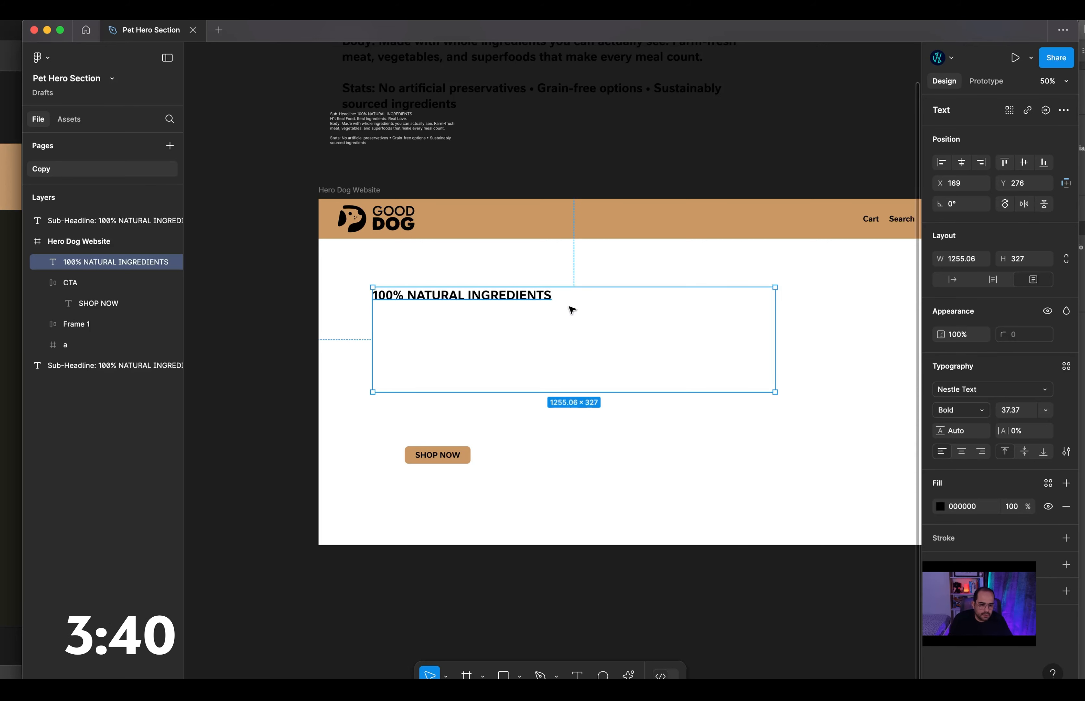
Set the 100% NATURAL INGREDIENTS text to auto width and remove its empty second line.
left_click(953, 281)
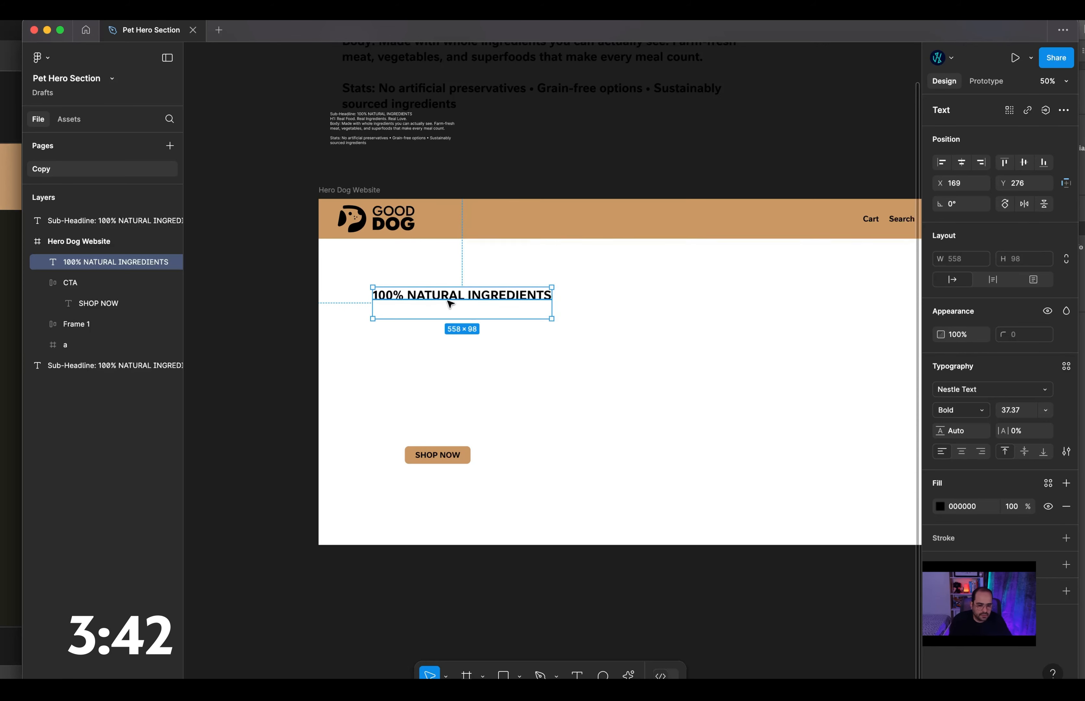
double_click(449, 303)
left_click(446, 312)
key("BackSpace")
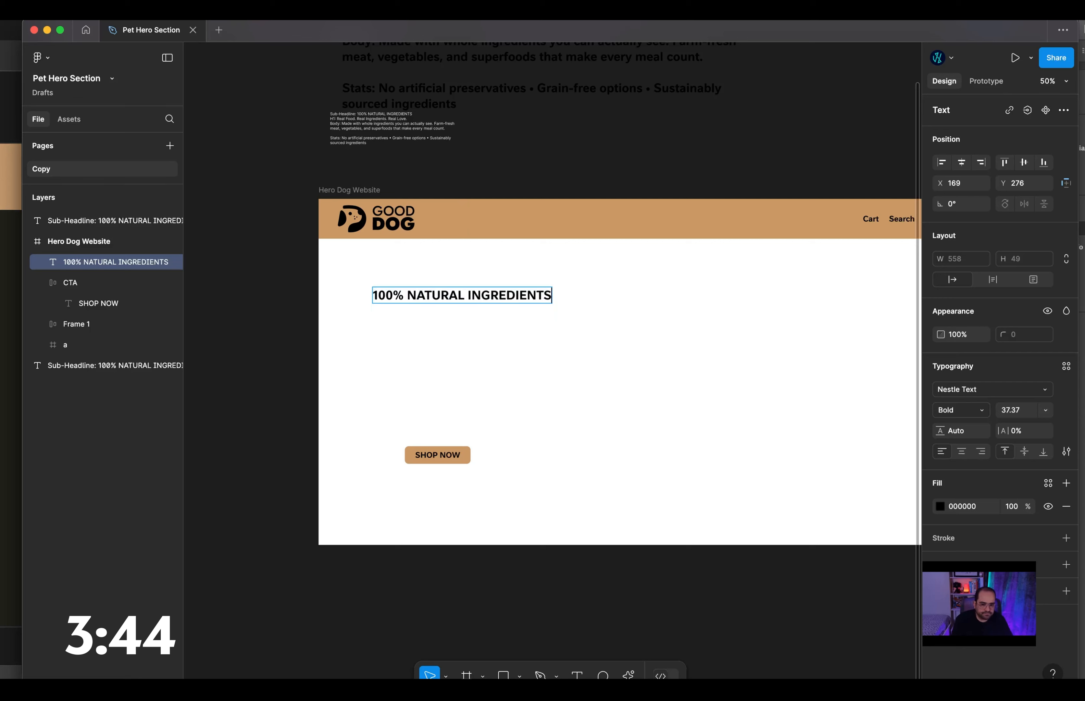
Set the font size of the 100% NATURAL INGREDIENTS text to 24.
key("Escape")
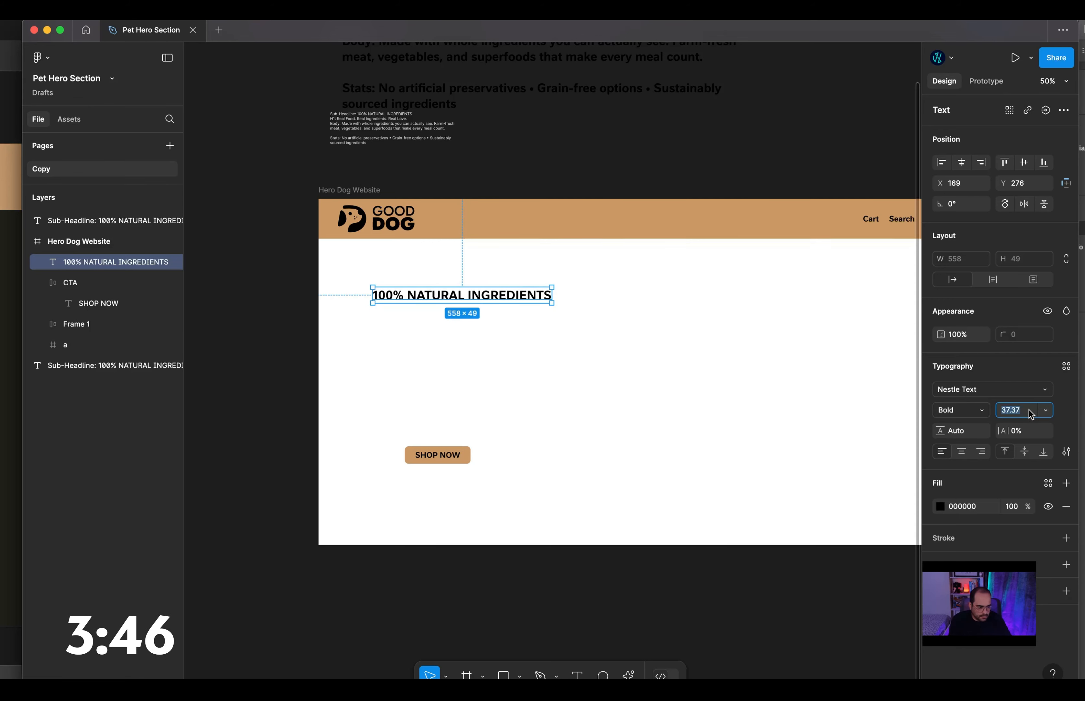
type("24")
key("Return")
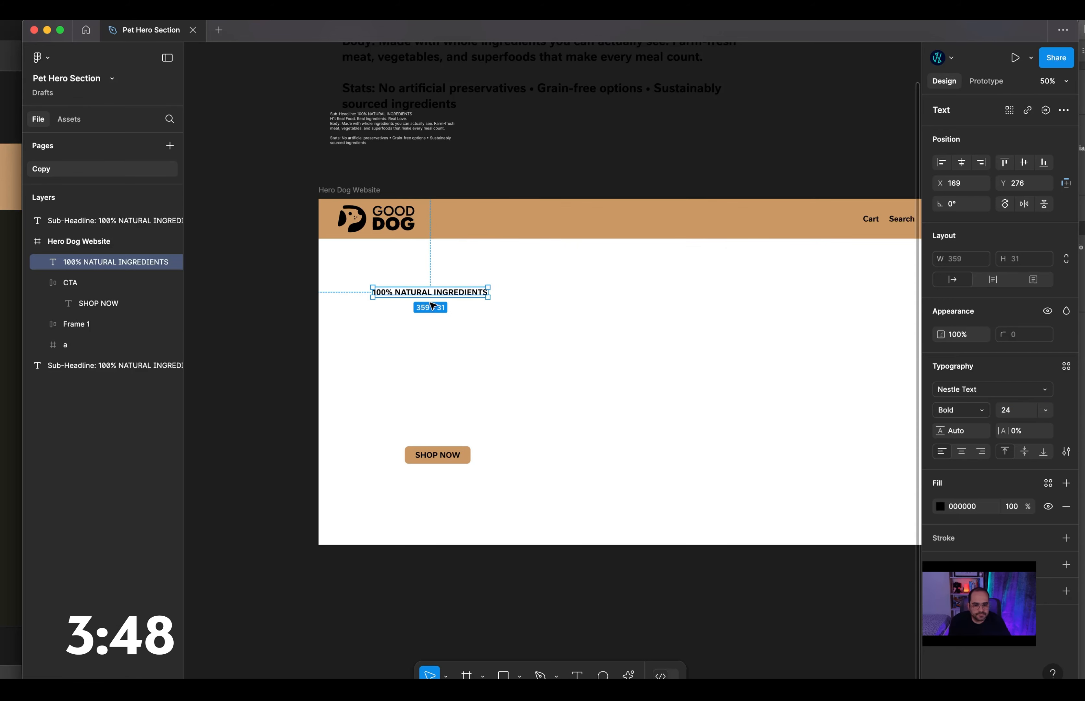
Duplicate the 100% NATURAL INGREDIENTS text just below itself and replace the duplicate's content with the copied headline and Body lines.
left_click_drag(432, 305, 432, 335, "alt")
double_click(433, 331)
key("super+v")
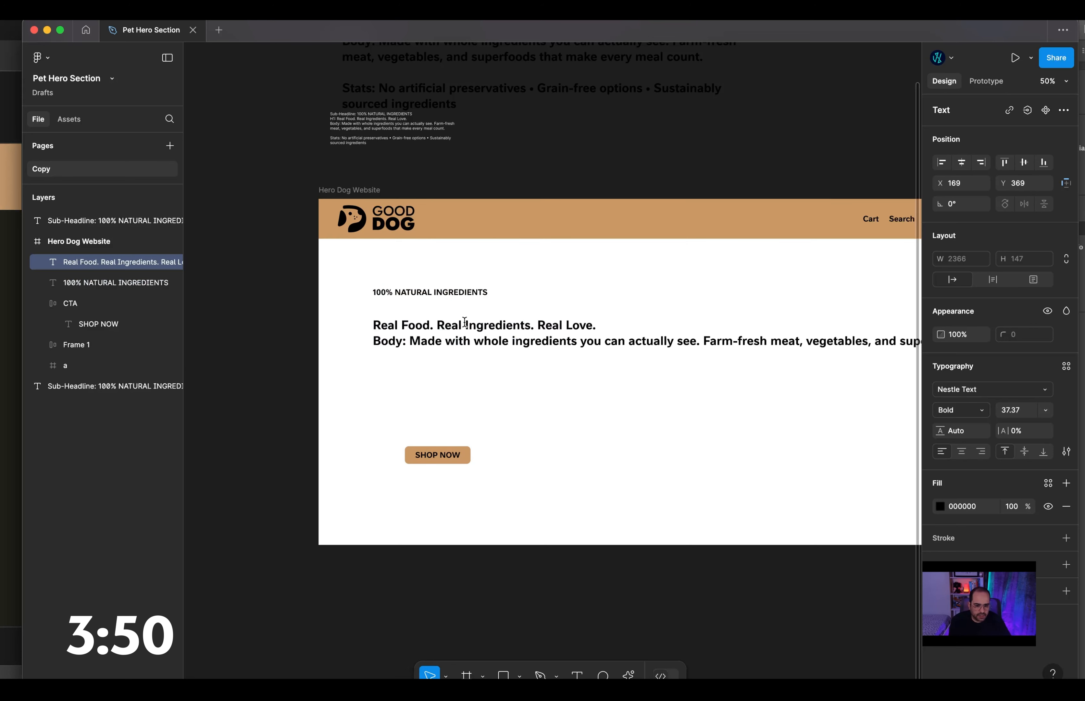
Copy the Body line from the new text and delete it there, keeping only "Real Food. Real Ingredients. Real Love.".
double_click(574, 345)
triple_click(575, 345)
key("super+c")
key("BackSpace")
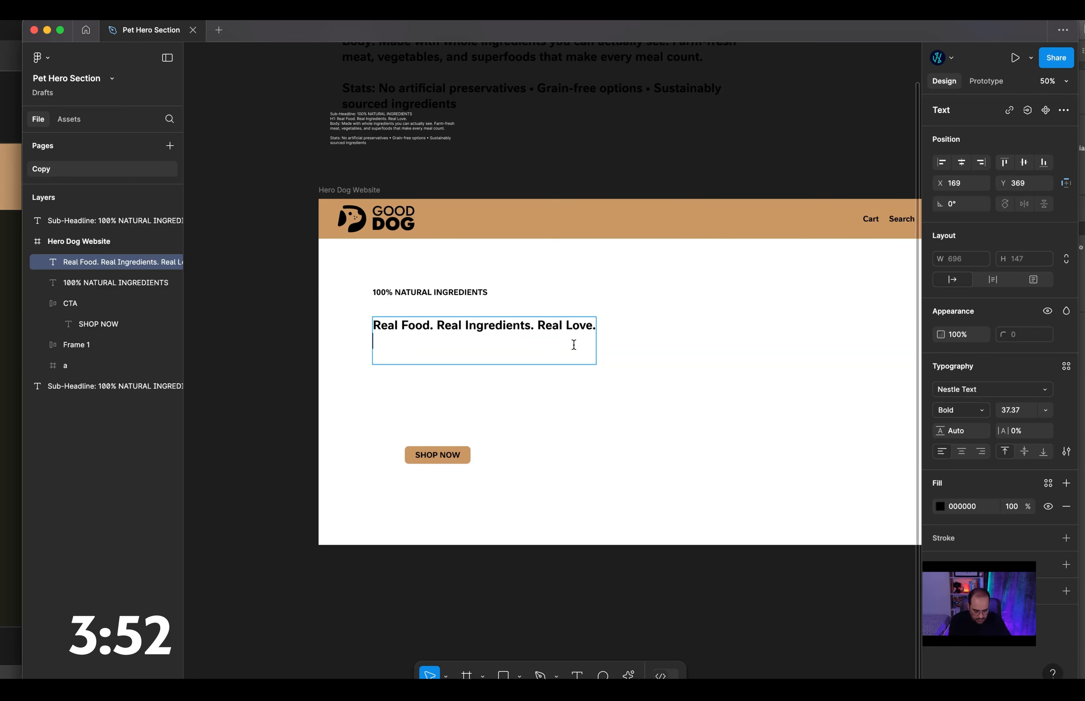
key("BackSpace")
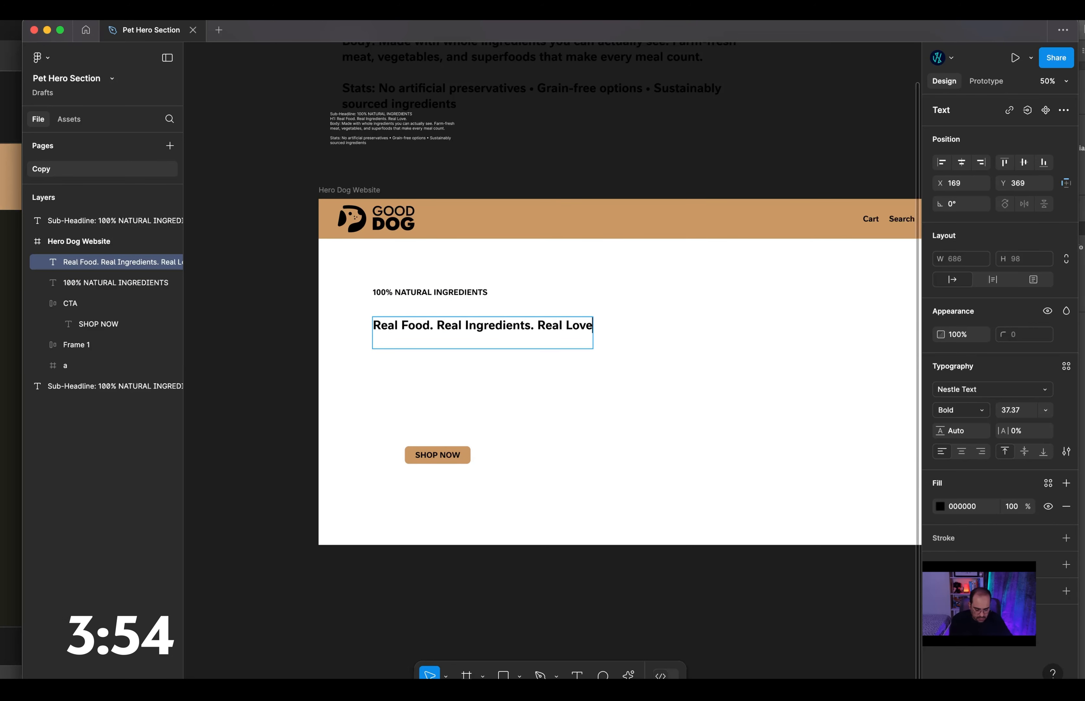
type(".")
key("Escape")
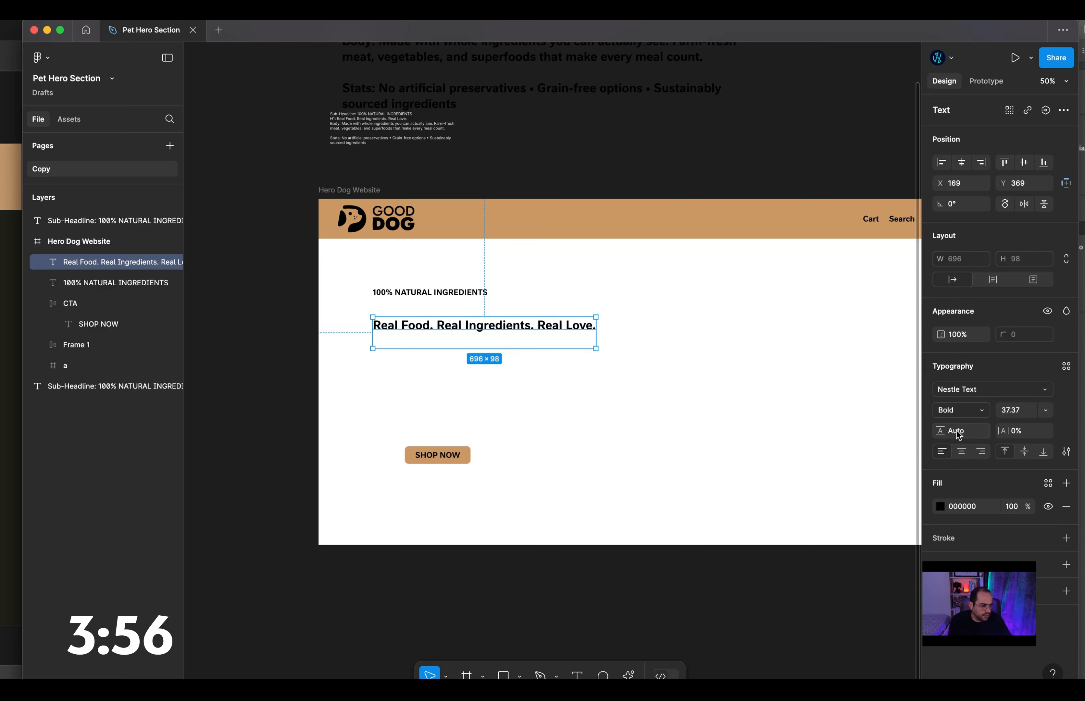
Set the headline's font size to 72 and remove its empty second line.
left_click(1018, 411)
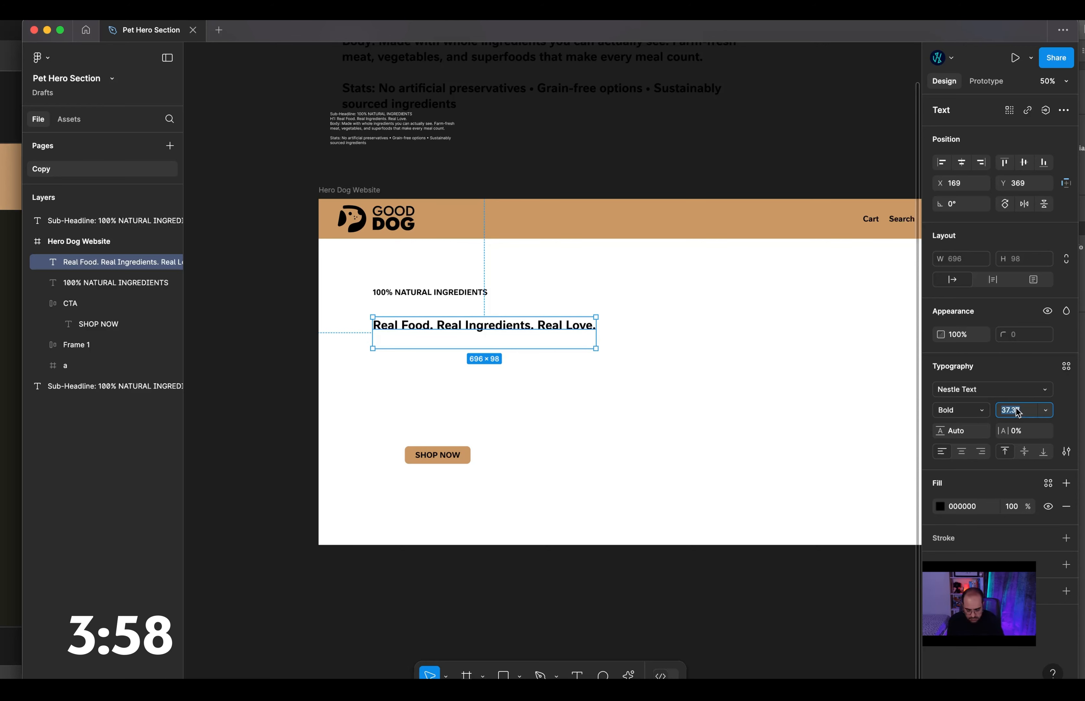
type("72")
key("Return")
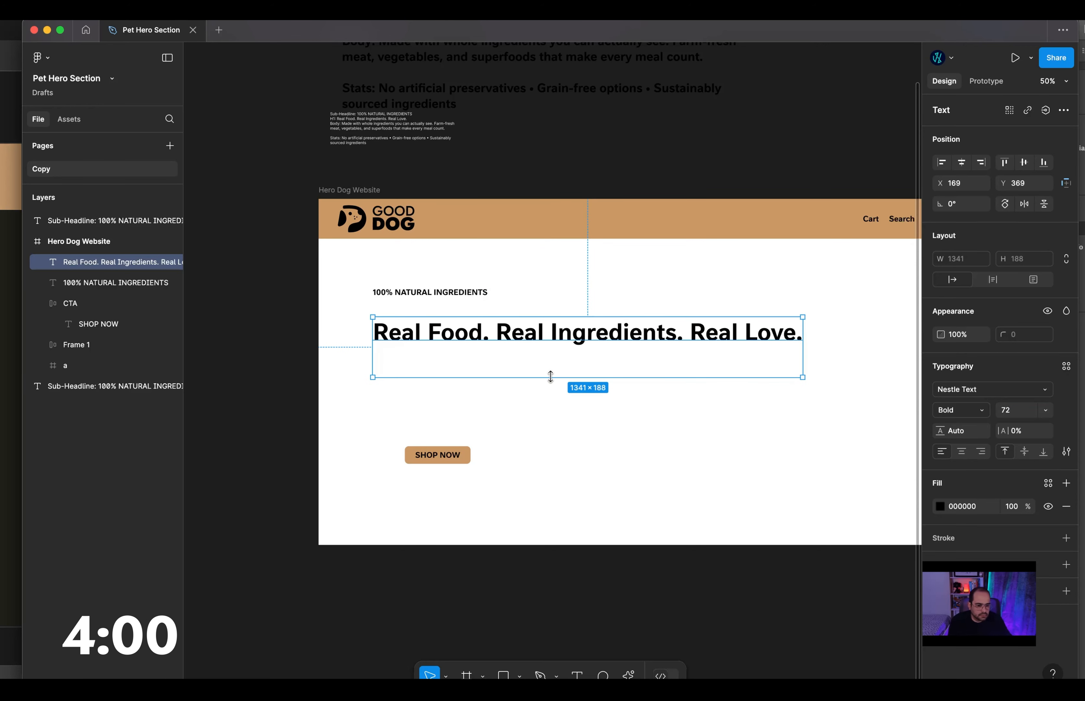
left_click(549, 361)
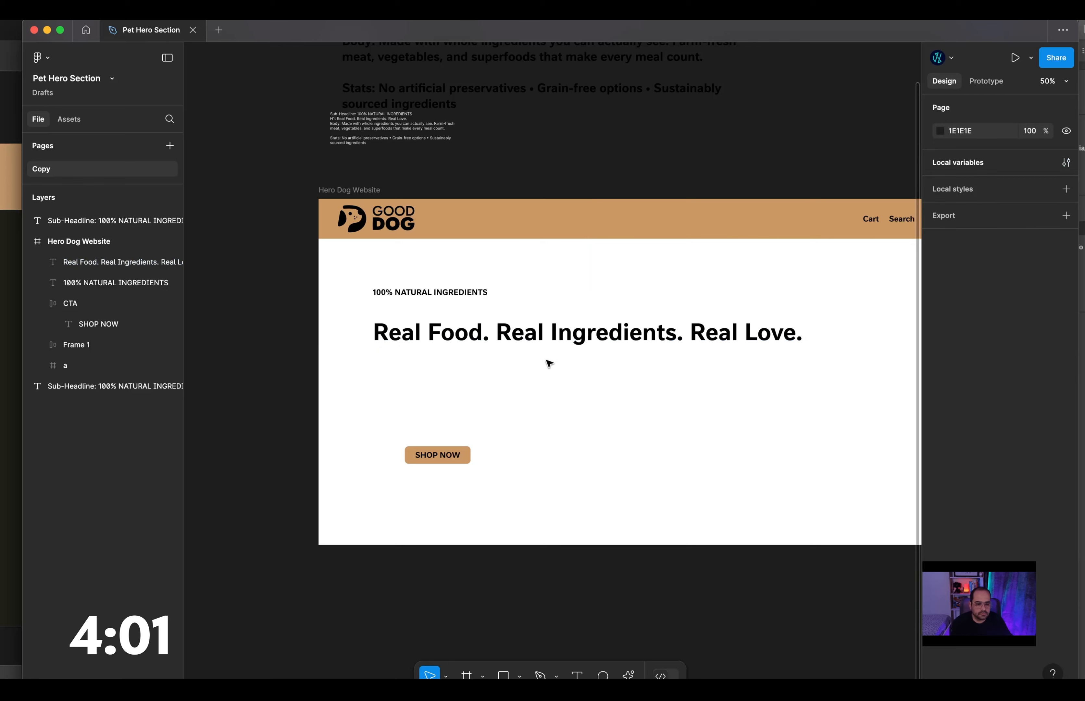
double_click(736, 331)
left_click(716, 357)
key("BackSpace")
key("Escape")
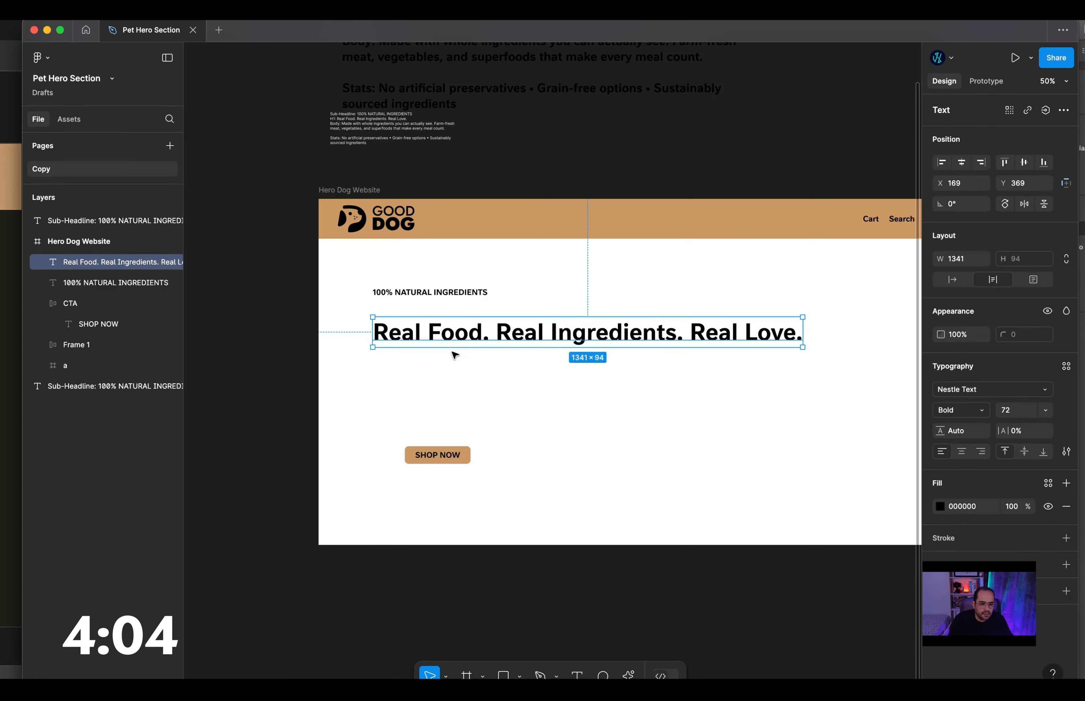
Duplicate the 100% NATURAL INGREDIENTS text below the headline, replace it with the copied body line and remove its "Body:" label.
left_click_drag(445, 294, 443, 369)
double_click(441, 371)
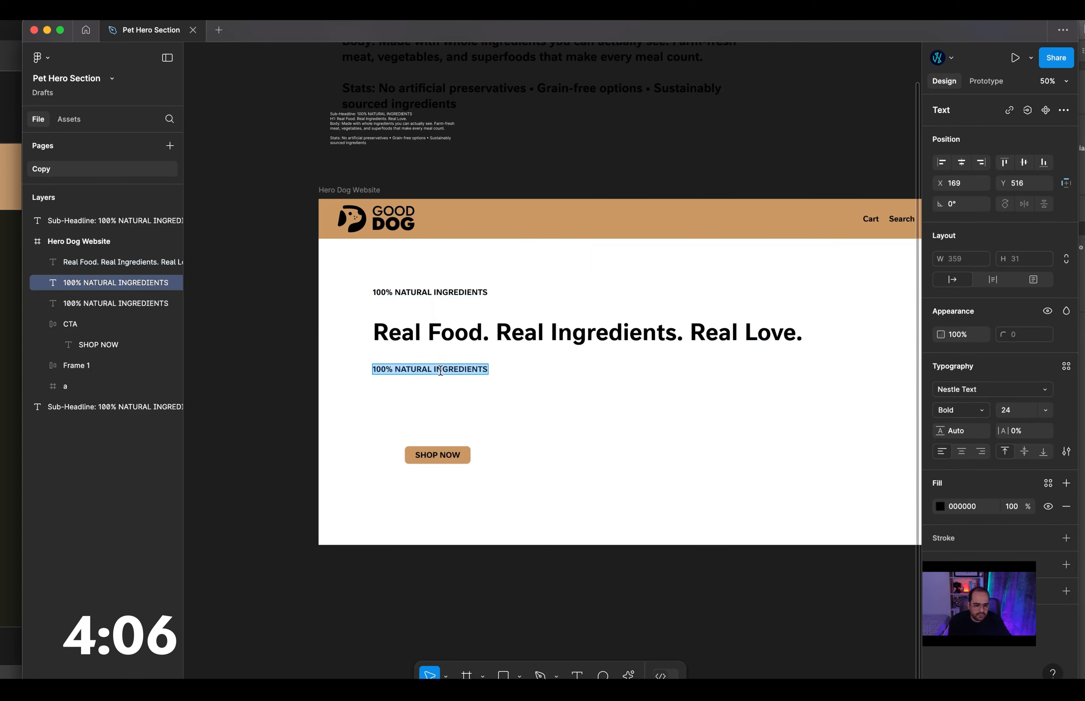
key("super+v")
left_click(410, 373)
key("BackSpace")
key("BackSpace")
key("BackSpace")
key("BackSpace")
key("BackSpace")
key("BackSpace")
key("Escape")
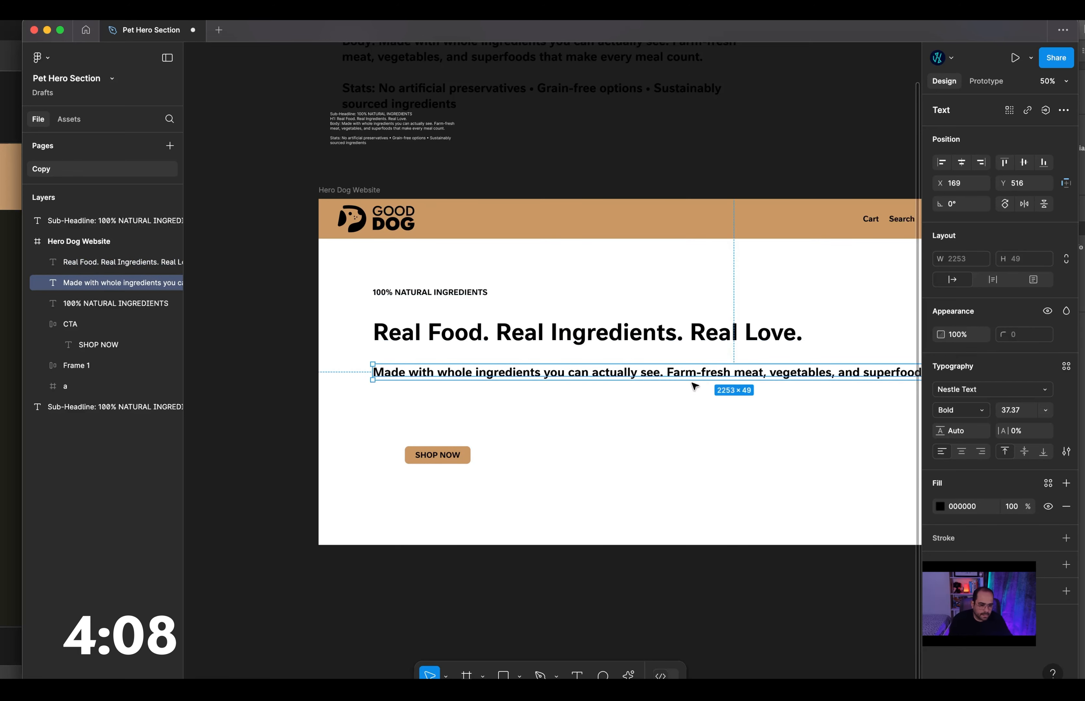
Set the body copy's font size to 24 and its font to New Peninim MT.
left_click(1010, 411)
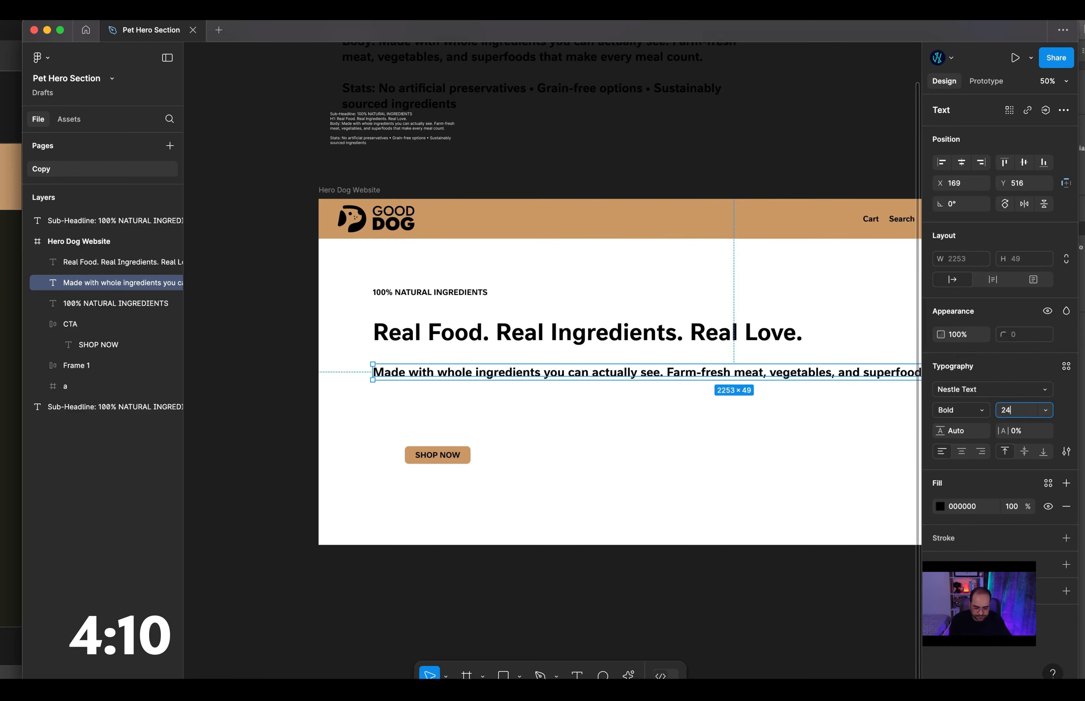
key("Return")
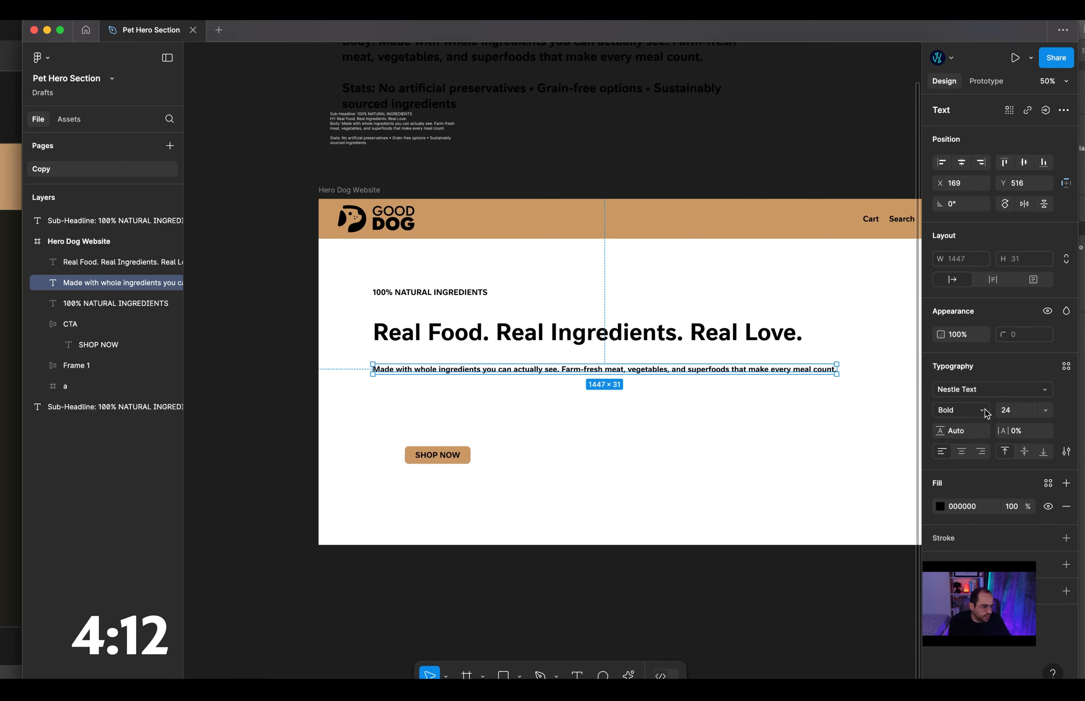
left_click(987, 411)
left_click(987, 412)
left_click(987, 392)
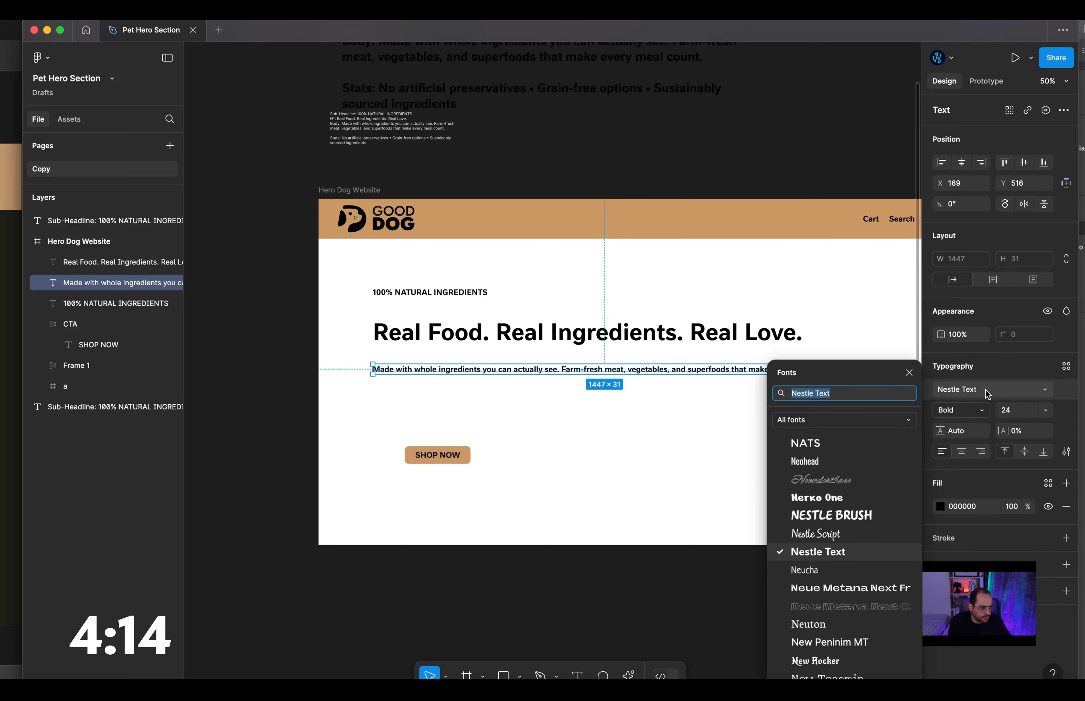
key("Down")
key("Down")
key("Down")
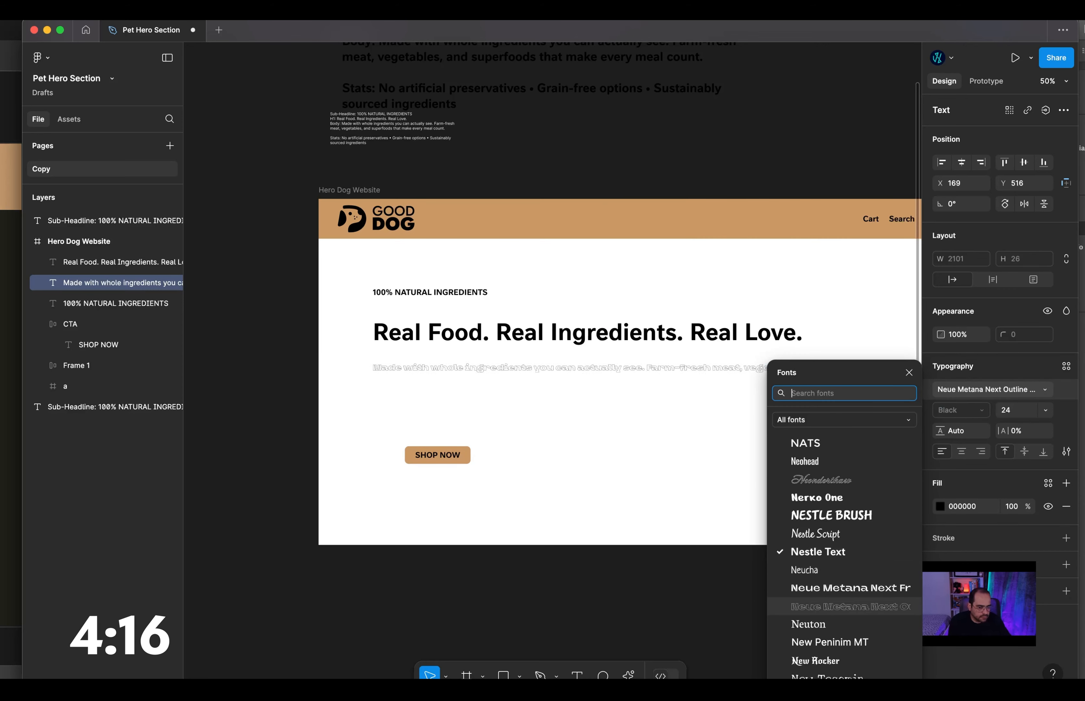
key("Down")
key("Down")
key("Return")
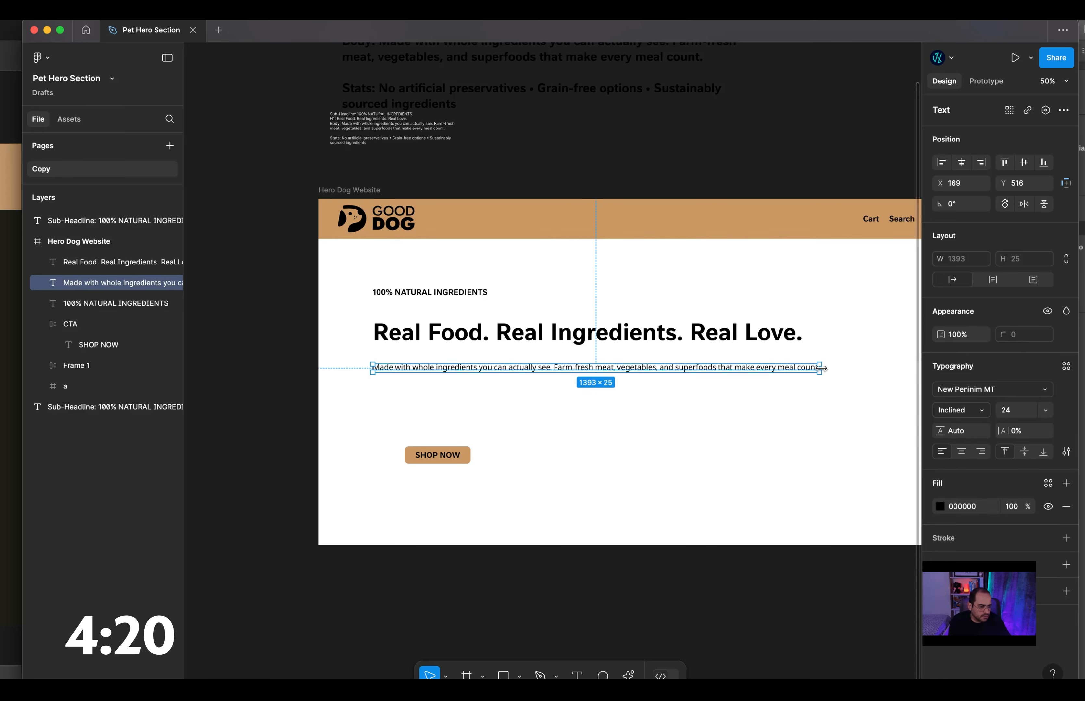
Narrow the body copy to about 772 px wide so it wraps onto two lines, and move it slightly down.
left_click_drag(821, 367, 620, 381)
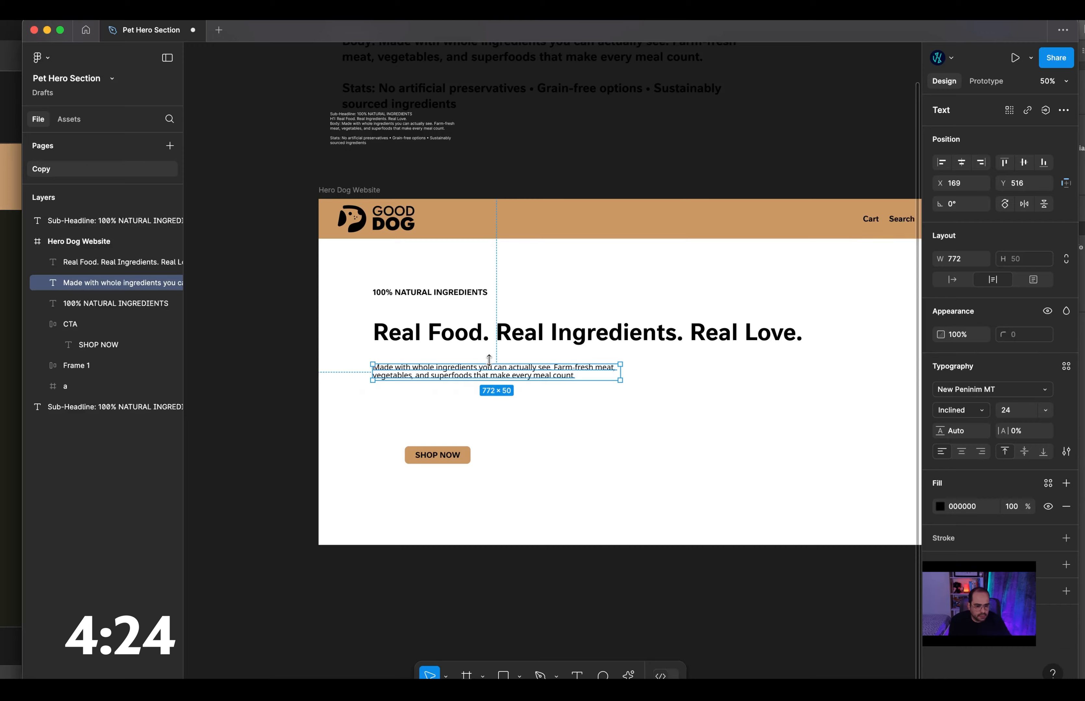
scroll(489, 360, "right", 3)
left_click(520, 309)
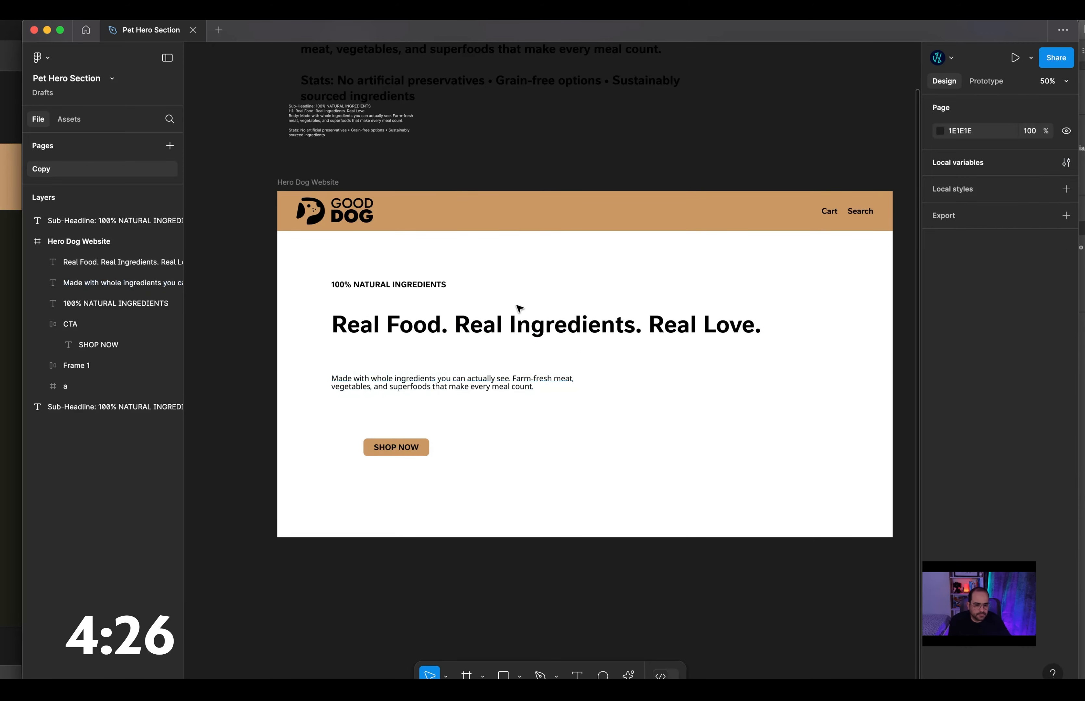
Change the Hero Dog Website frame's fill to an image and upload the photo of the dog with flying biscuits.
scroll(517, 305, "down", 3)
left_click(341, 225)
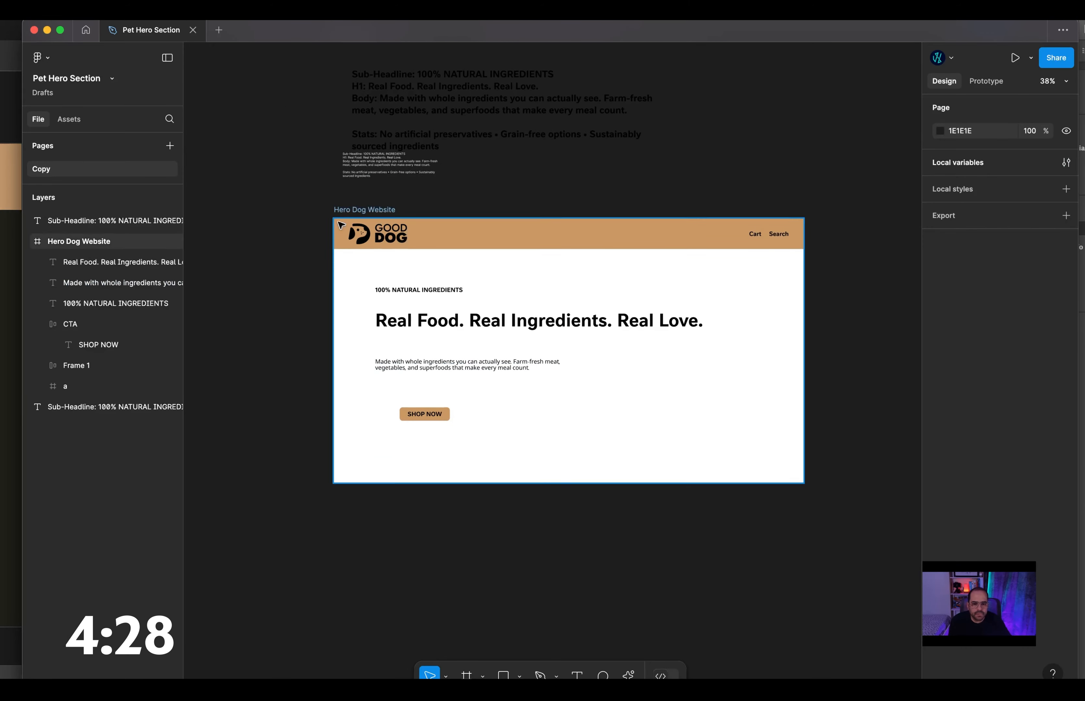
left_click(358, 210)
left_click(940, 413)
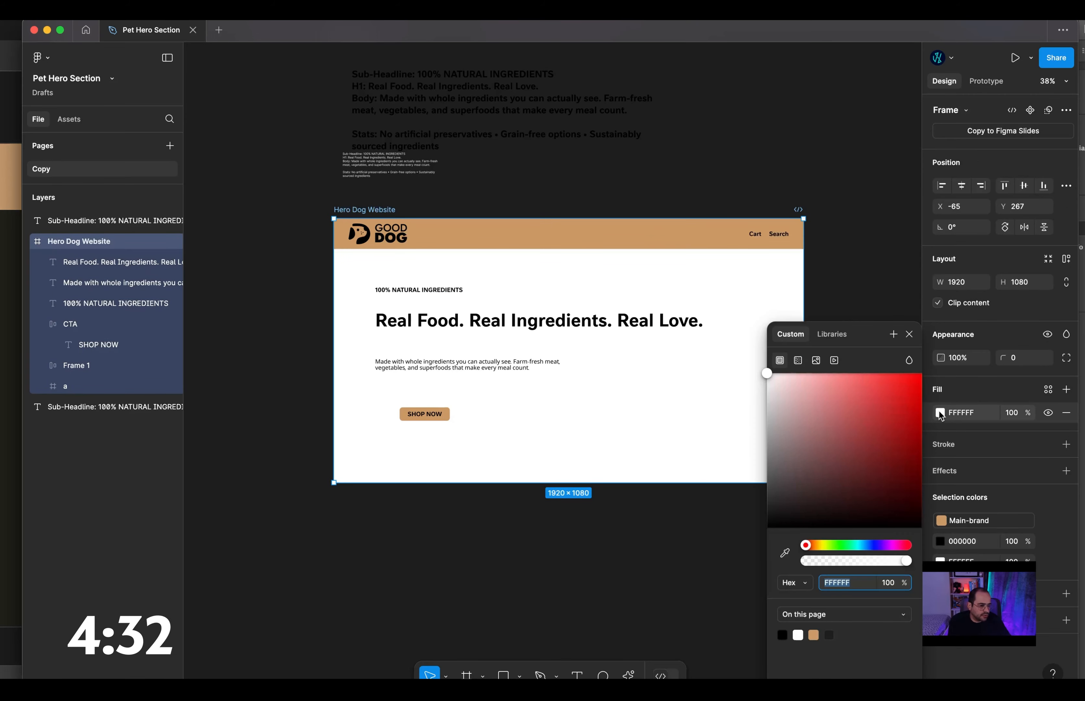
left_click(815, 361)
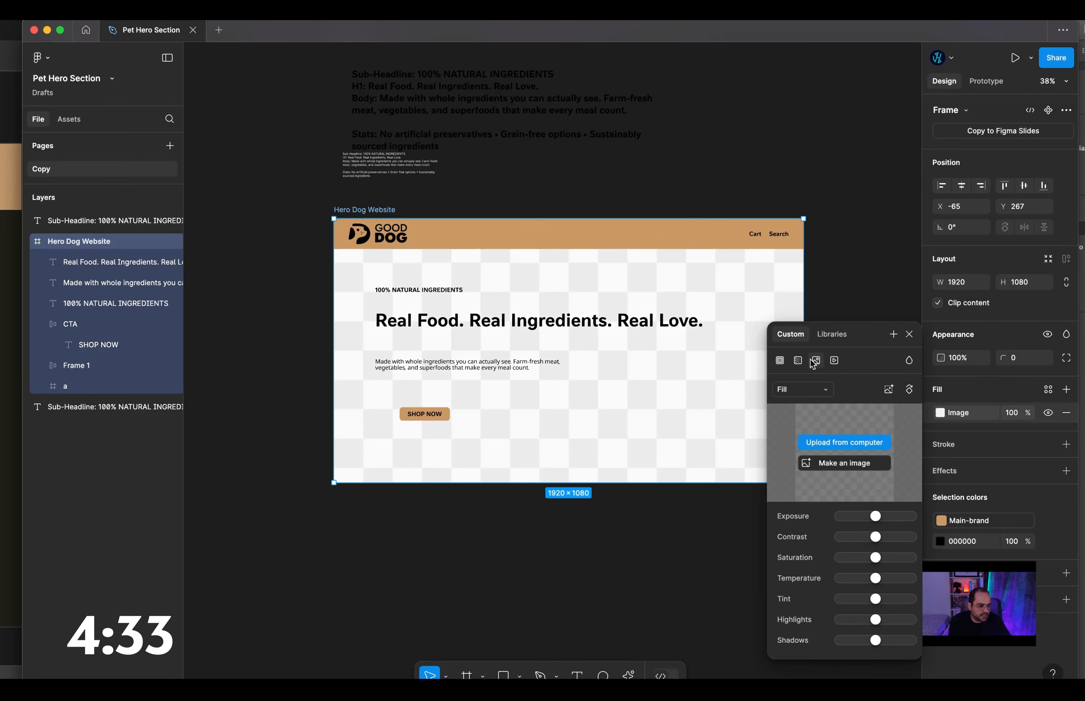
left_click(848, 451)
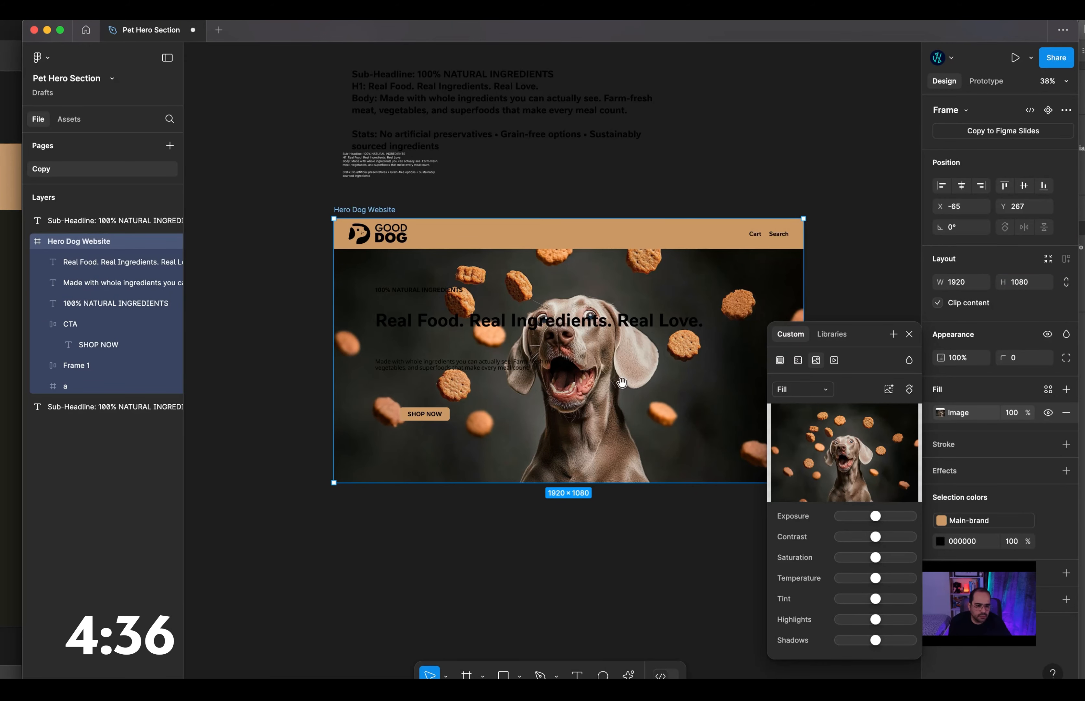
Center the sub-headline, headline, body copy and CTA button horizontally in the website frame.
left_click_drag(622, 382, 565, 384)
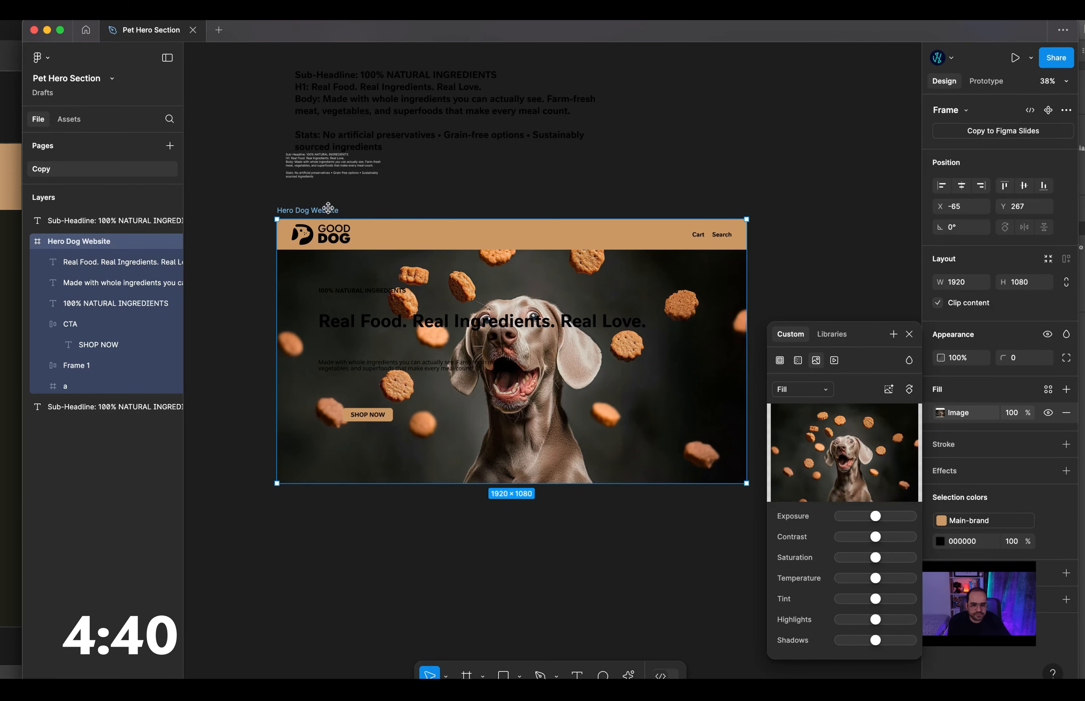
left_click(961, 185)
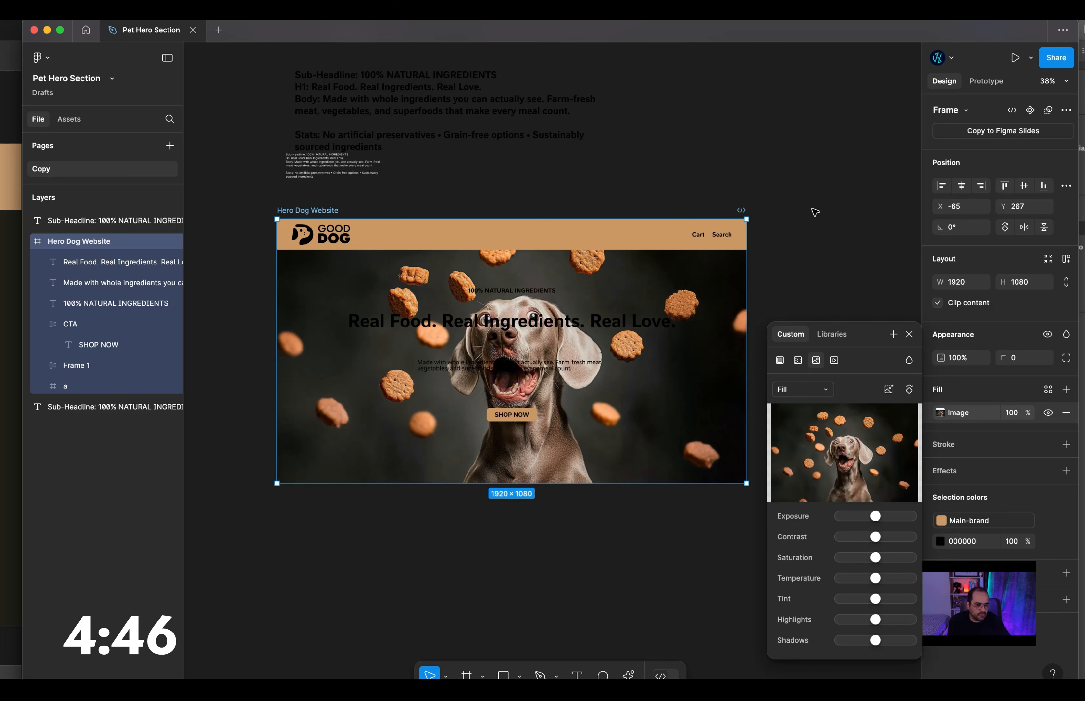
left_click(520, 322)
key("Escape")
Select the three hero texts together with the CTA button and move them slightly down in the frame.
left_click(519, 292)
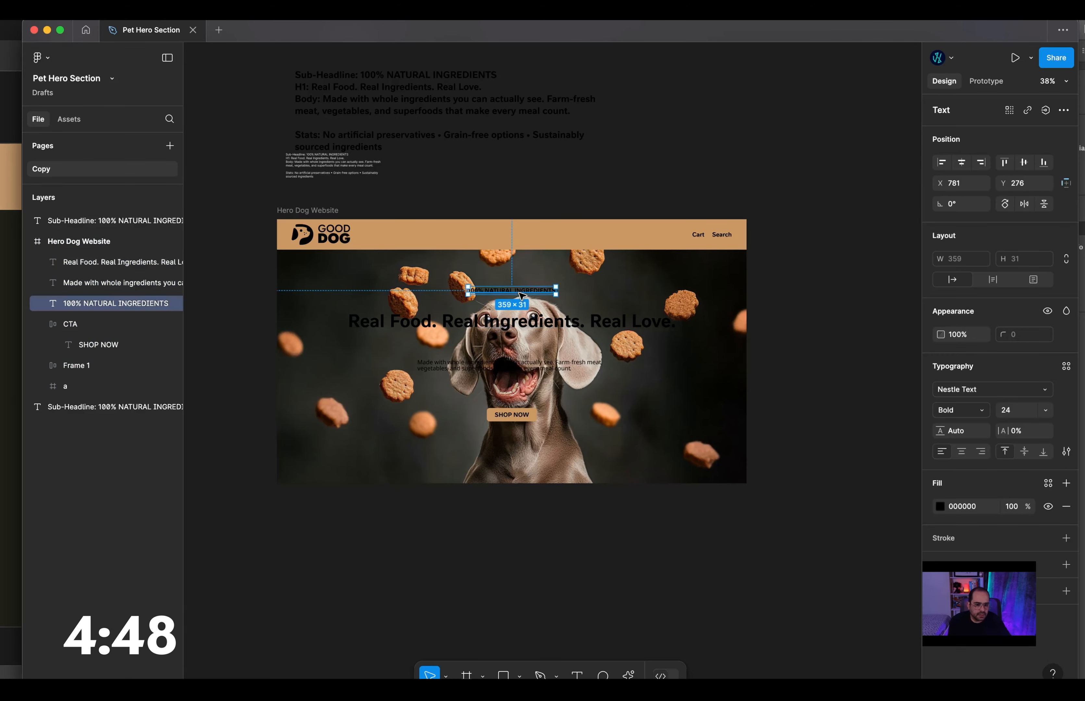
left_click(520, 321, "shift")
left_click(520, 366, "shift")
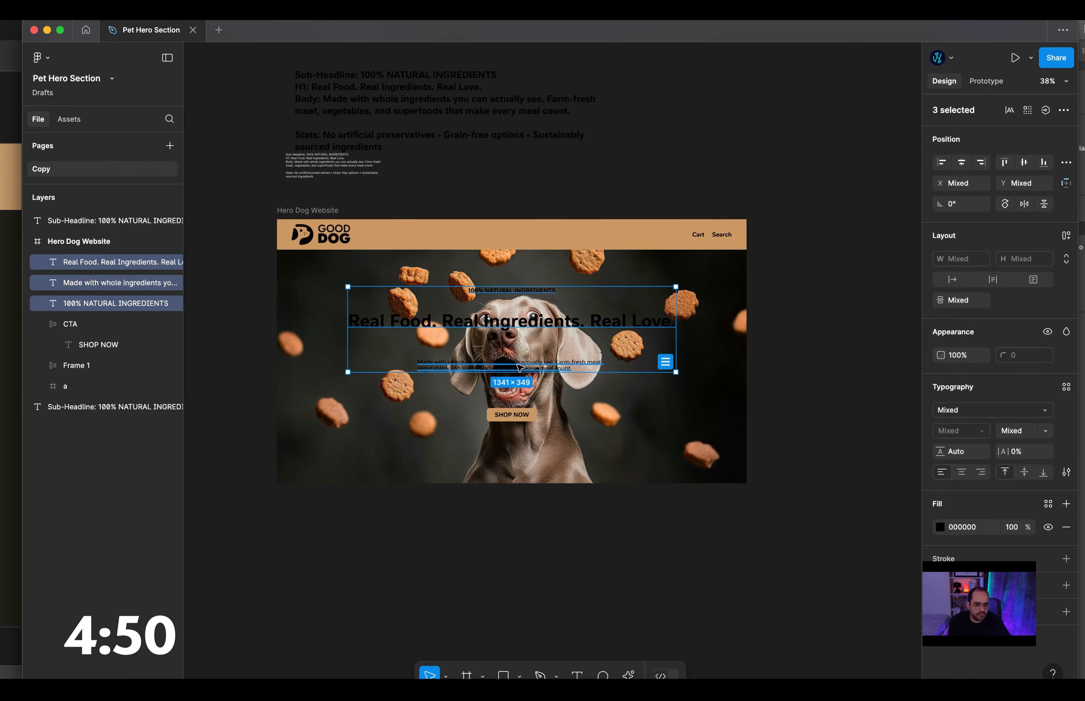
left_click(518, 415, "shift")
left_click_drag(518, 415, 518, 444)
left_click(610, 473)
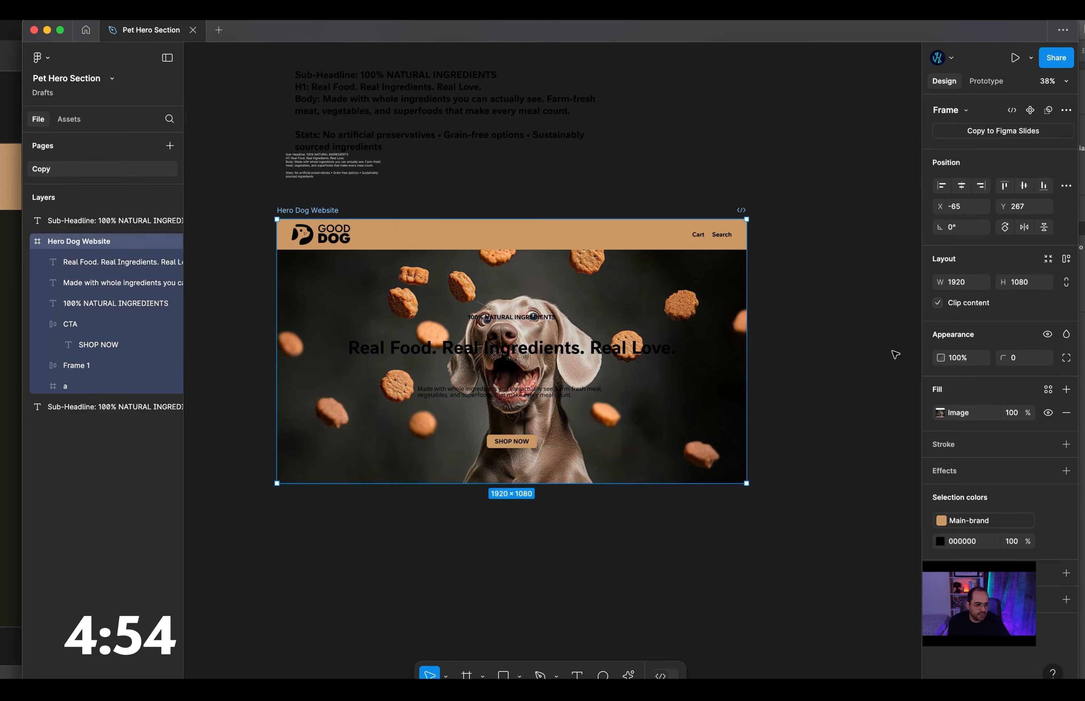
Switch the frame's image fill to Crop and shift the dog photo upward within the frame.
left_click(937, 411)
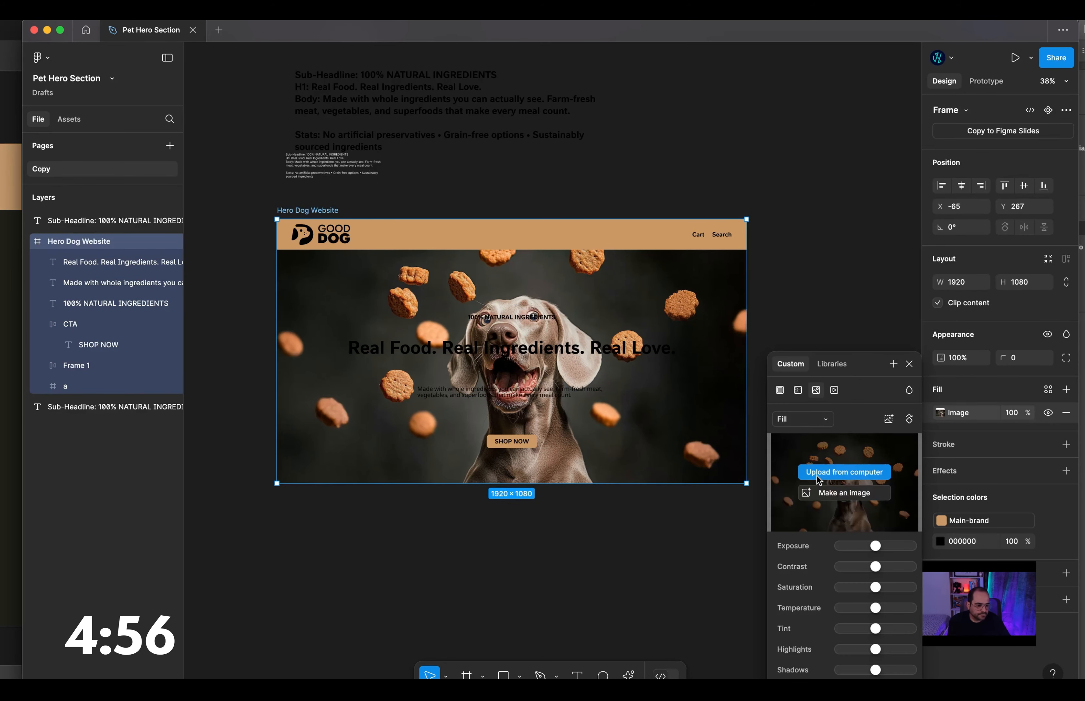
left_click(825, 423)
left_click(808, 450)
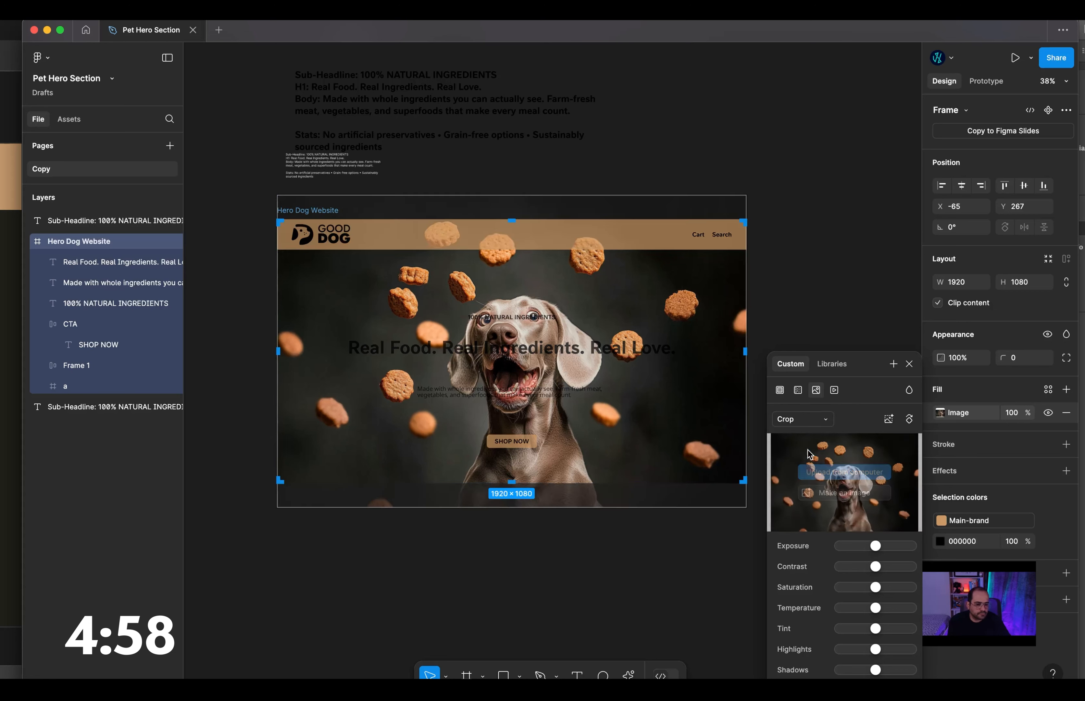
left_click_drag(590, 503, 556, 471)
key("super+z")
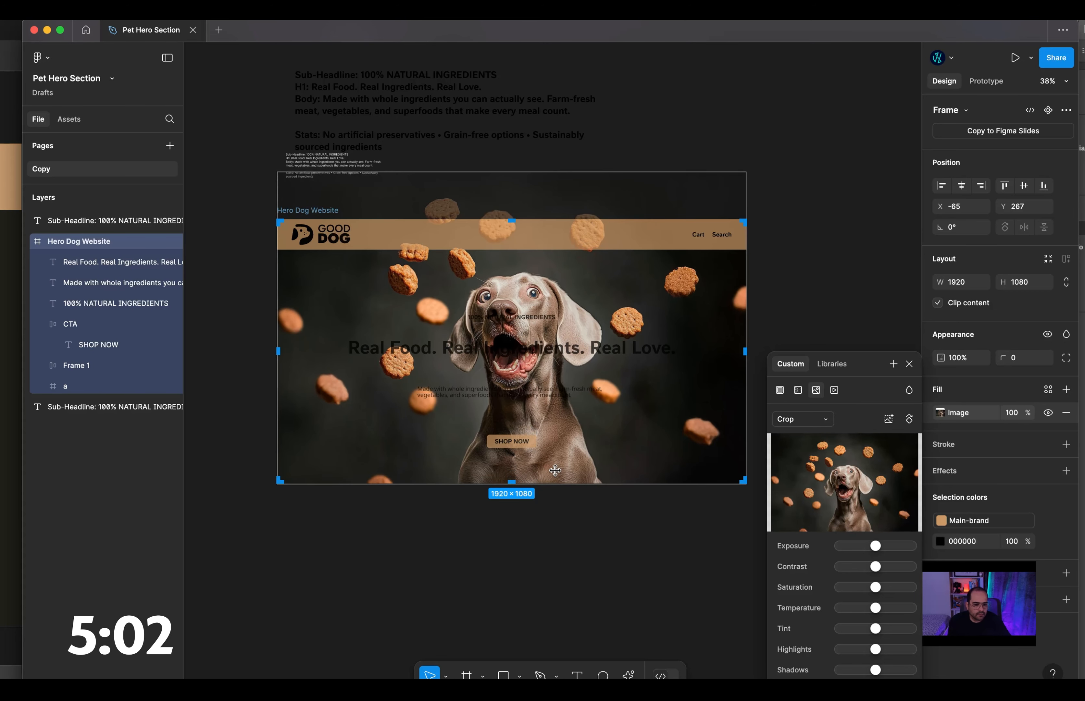
left_click(825, 220)
left_click(824, 220)
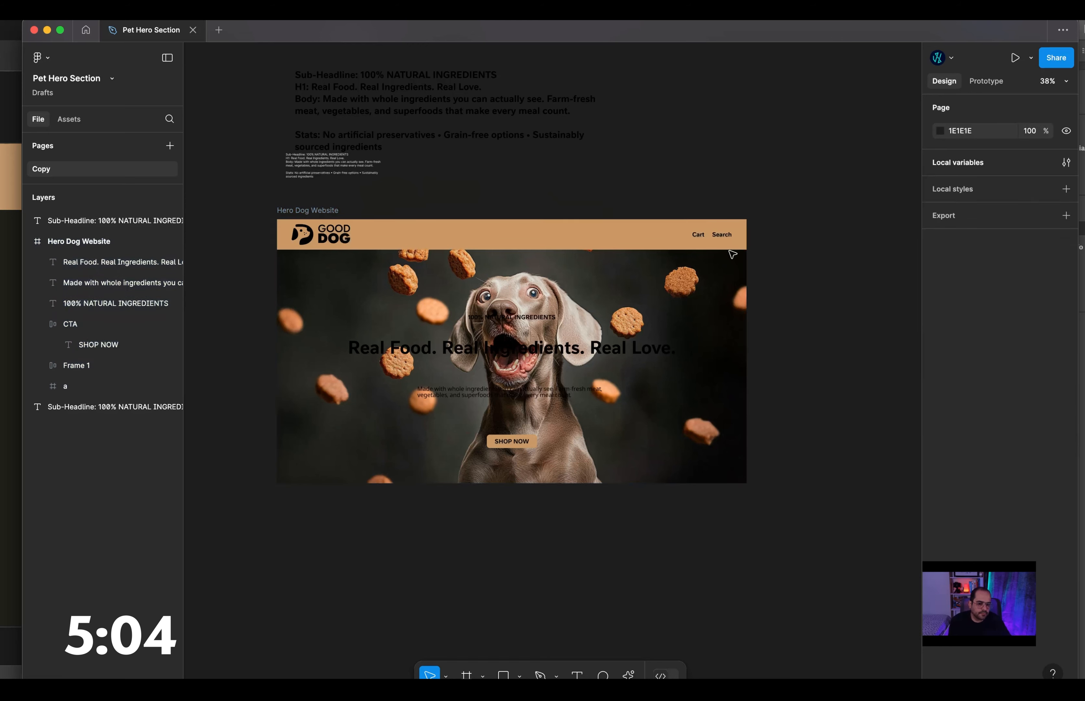
Add a black 000000 fill at 50% opacity over the dog photo in the Hero Dog Website frame.
left_click(492, 352)
key("Escape")
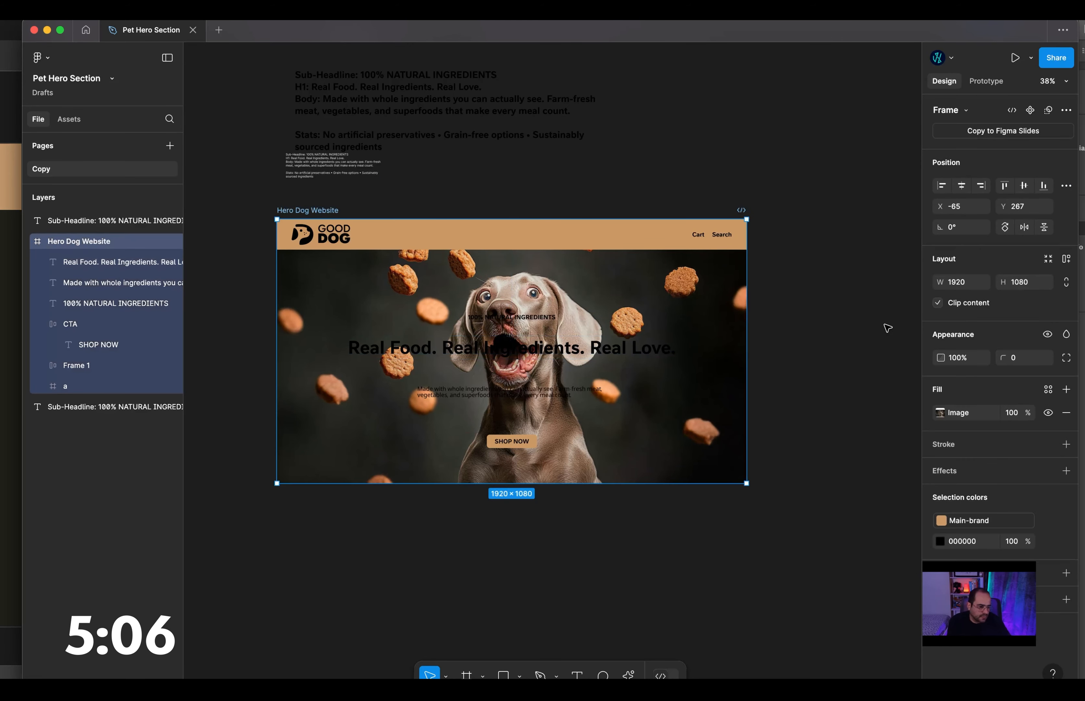
left_click(1066, 389)
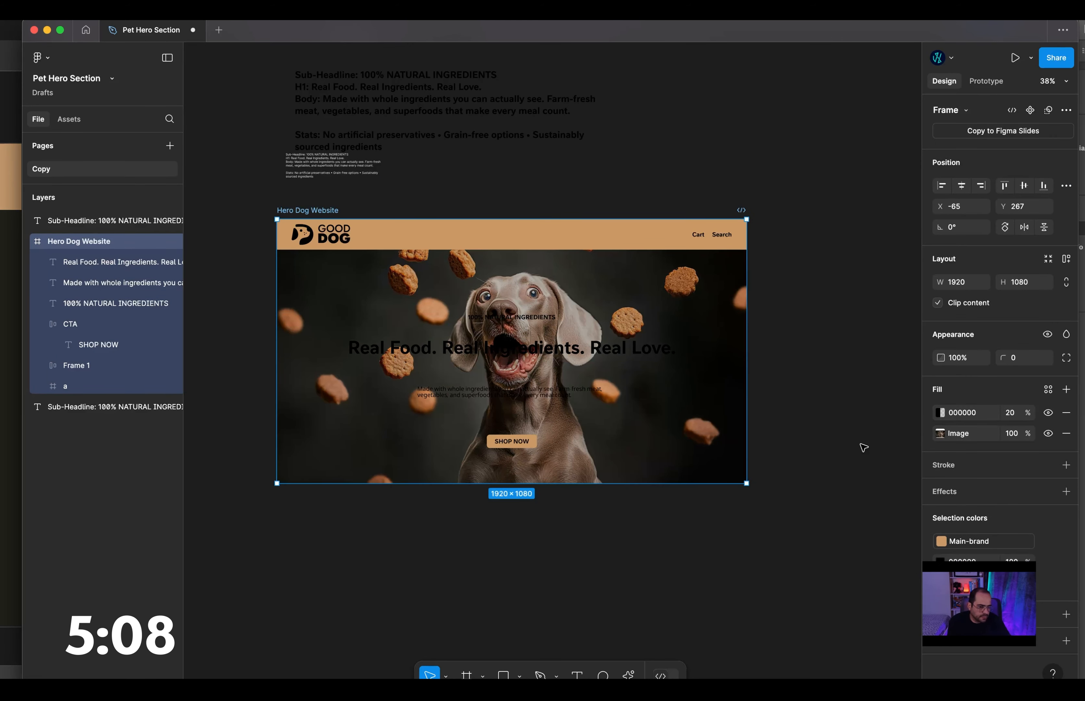
left_click(1011, 413)
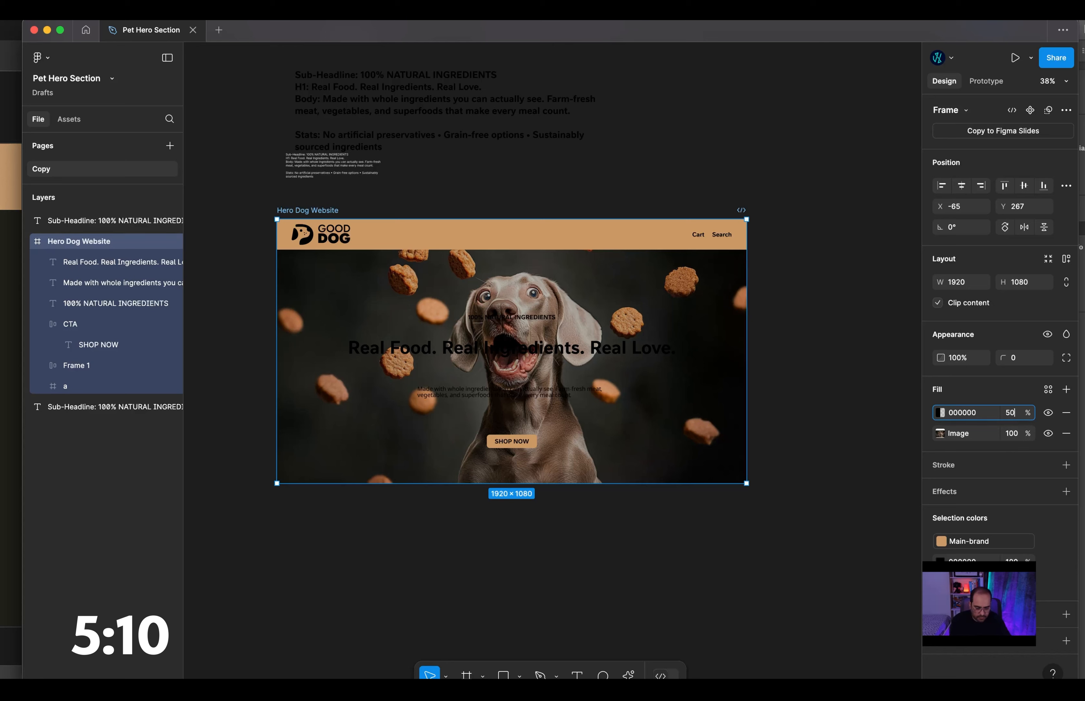
type("50")
key("Return")
Change the fill of the headline, sub-headline and body copy to white FFFFFF.
left_click(586, 348)
left_click(535, 316, "shift")
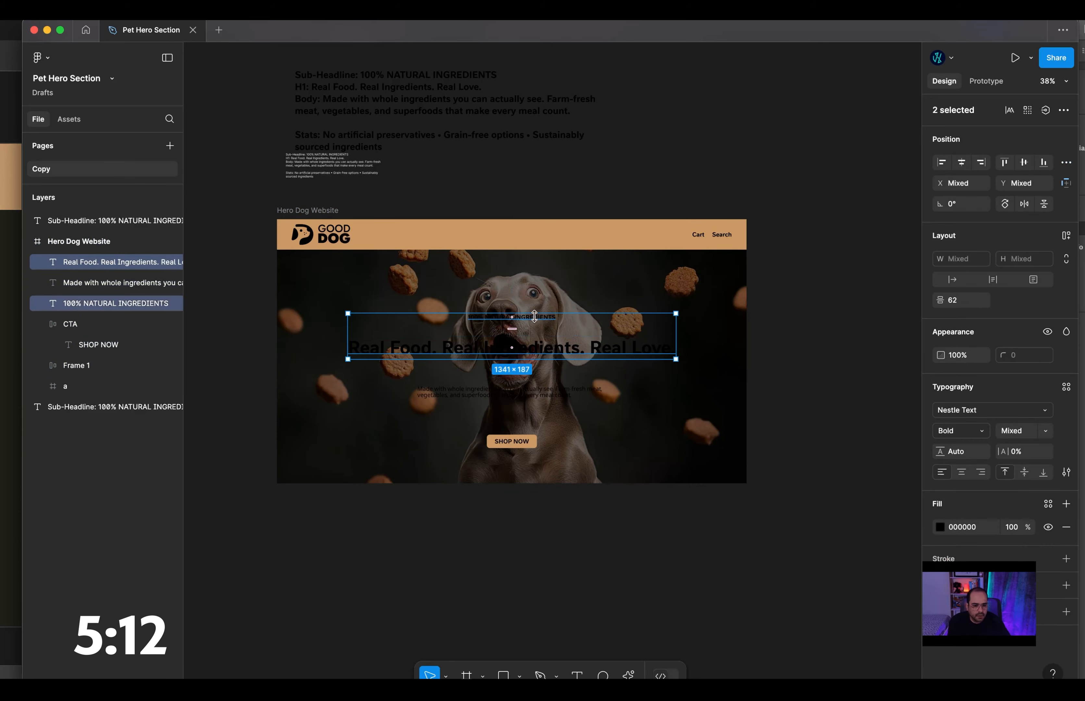
left_click(520, 392, "shift")
left_click(941, 528)
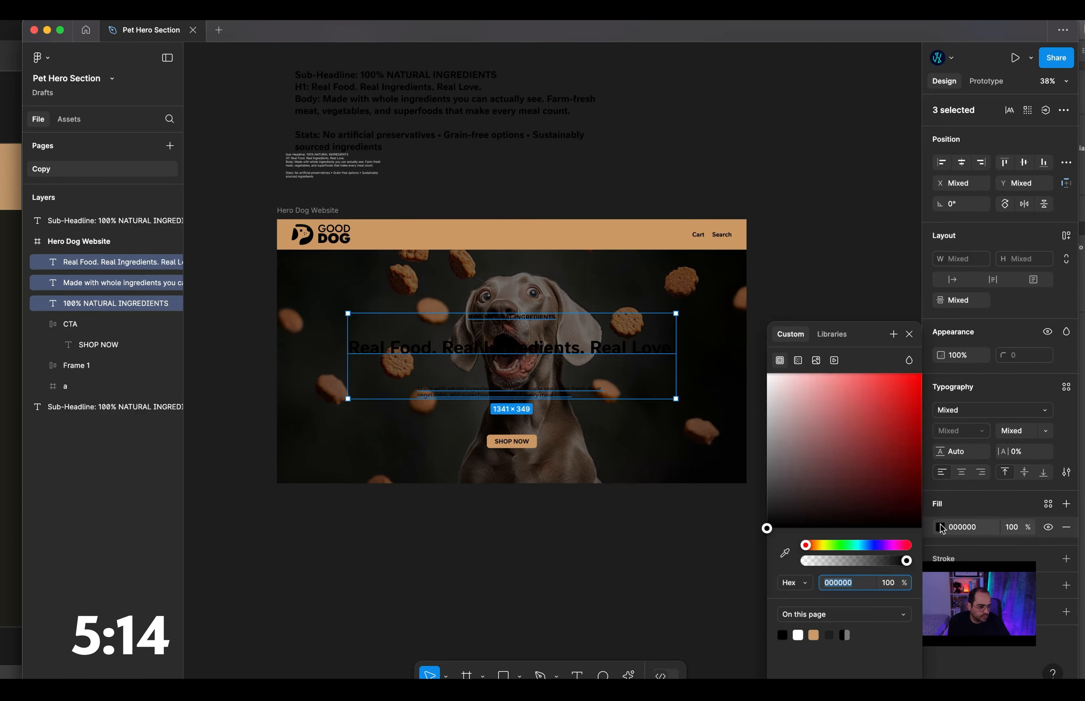
left_click_drag(832, 471, 768, 375)
left_click(675, 163)
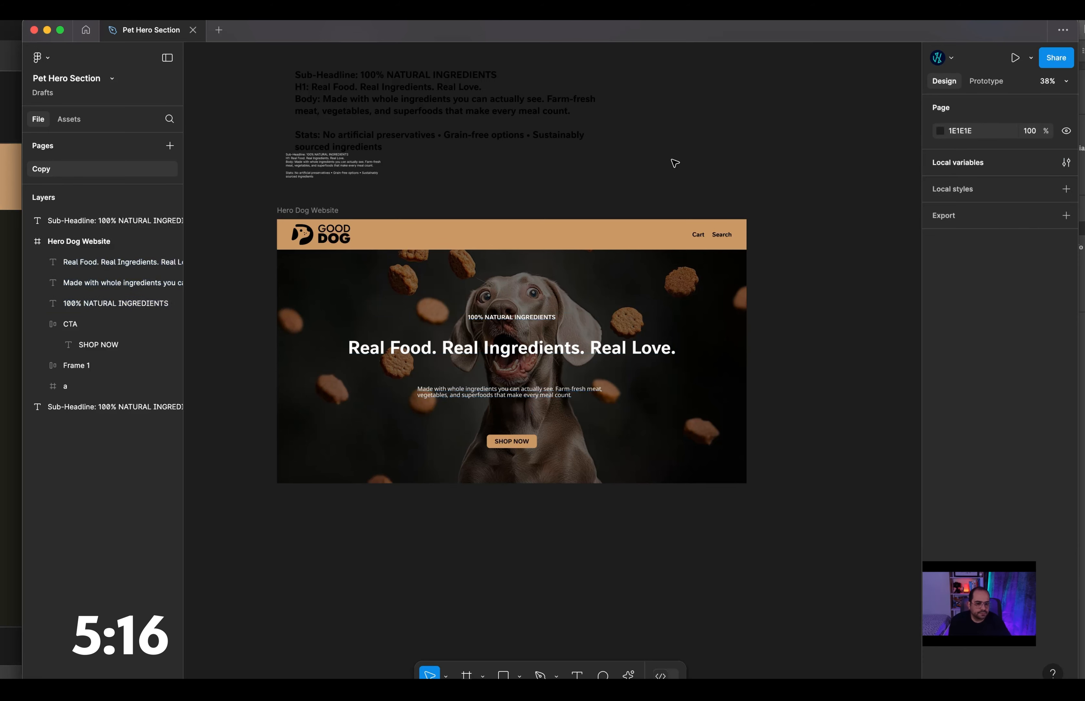
Break the headline onto a second line before "Real Love." and center-align its text.
left_click(523, 356)
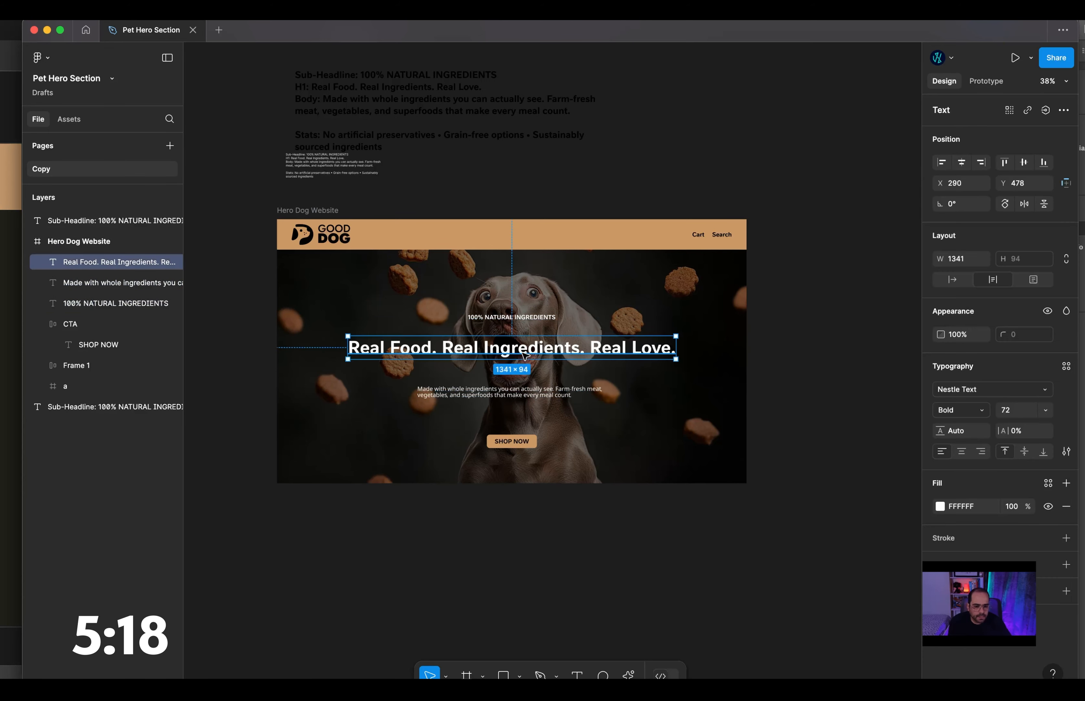
double_click(541, 349)
left_click(595, 348)
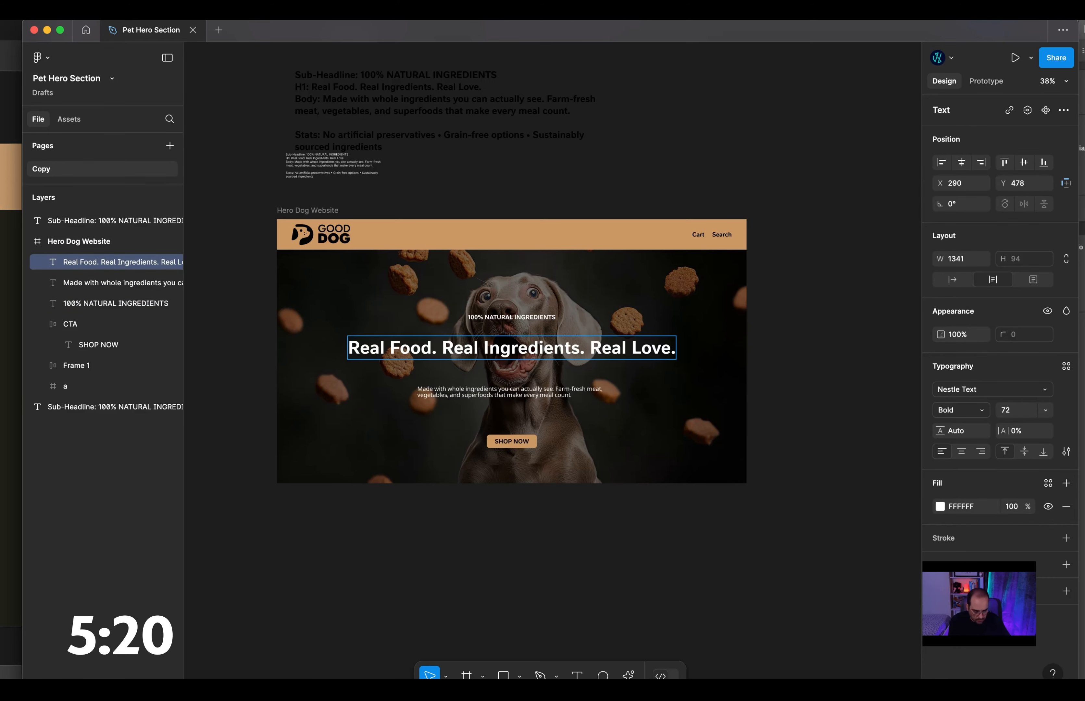
key("Return")
key("Escape")
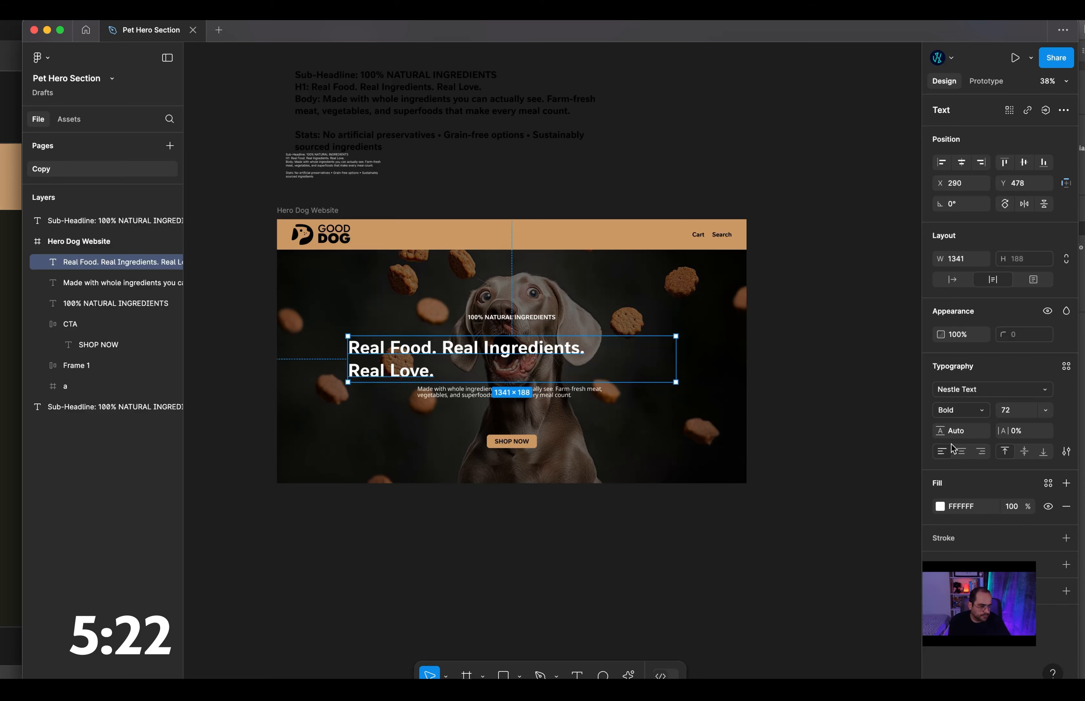
left_click(962, 452)
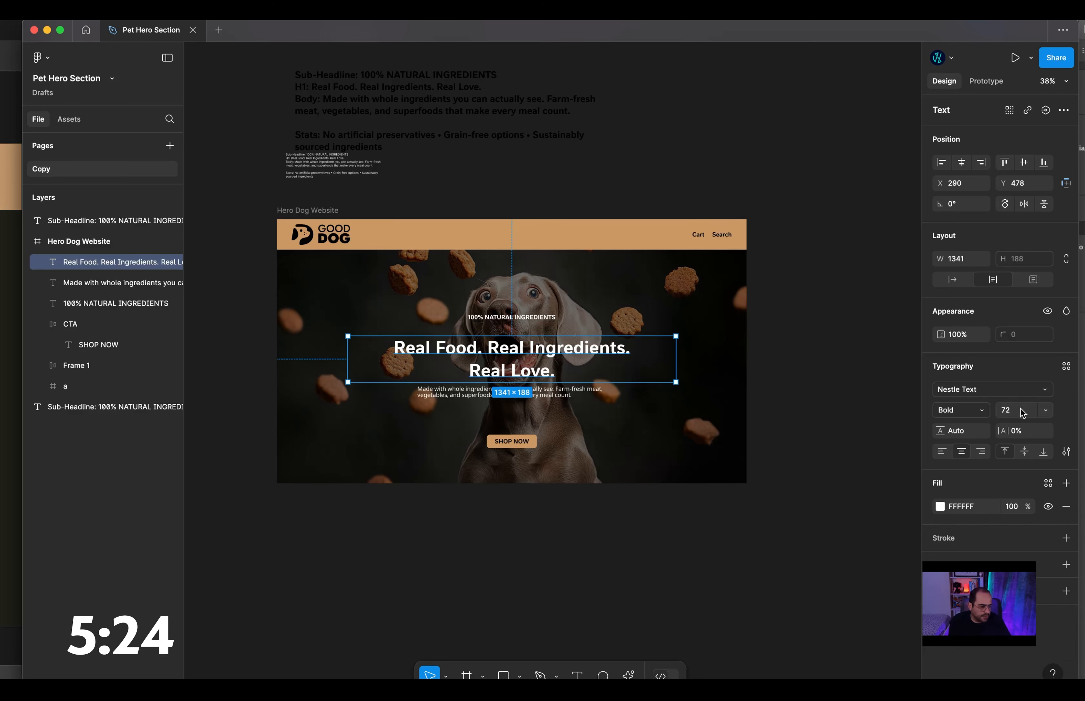
Set the headline's line height to 110% and narrow its text box evenly from both sides to about 1039 px wide.
type("110")
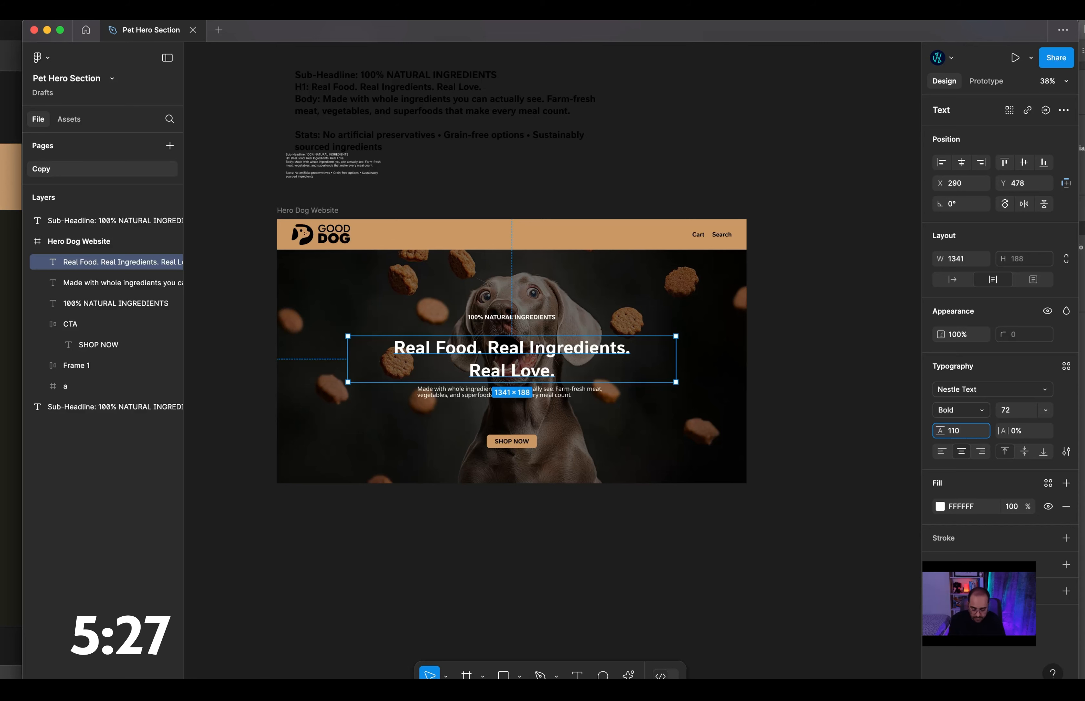
key("Return")
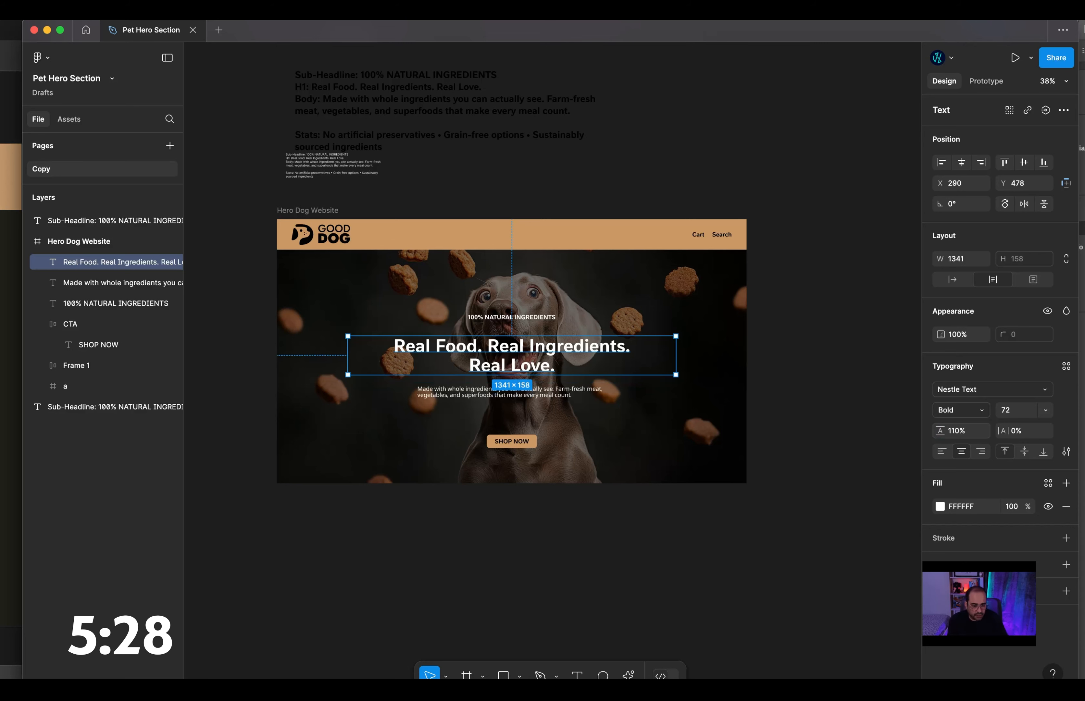
scroll(637, 357, "right", 1)
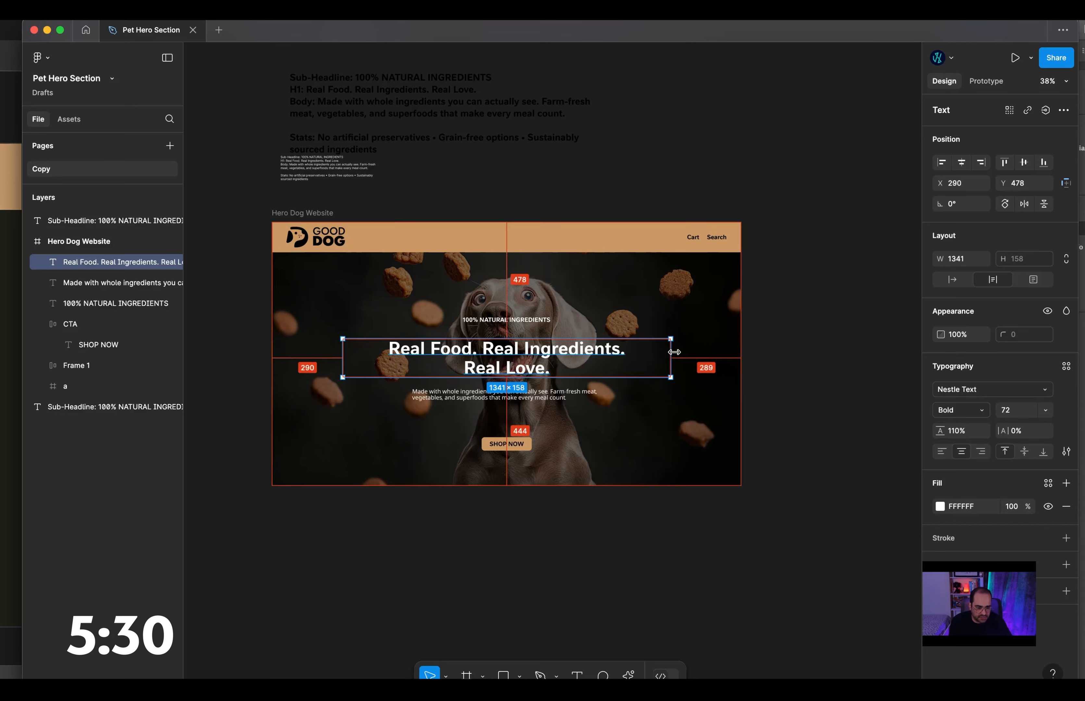
left_click_drag(673, 355, 634, 355)
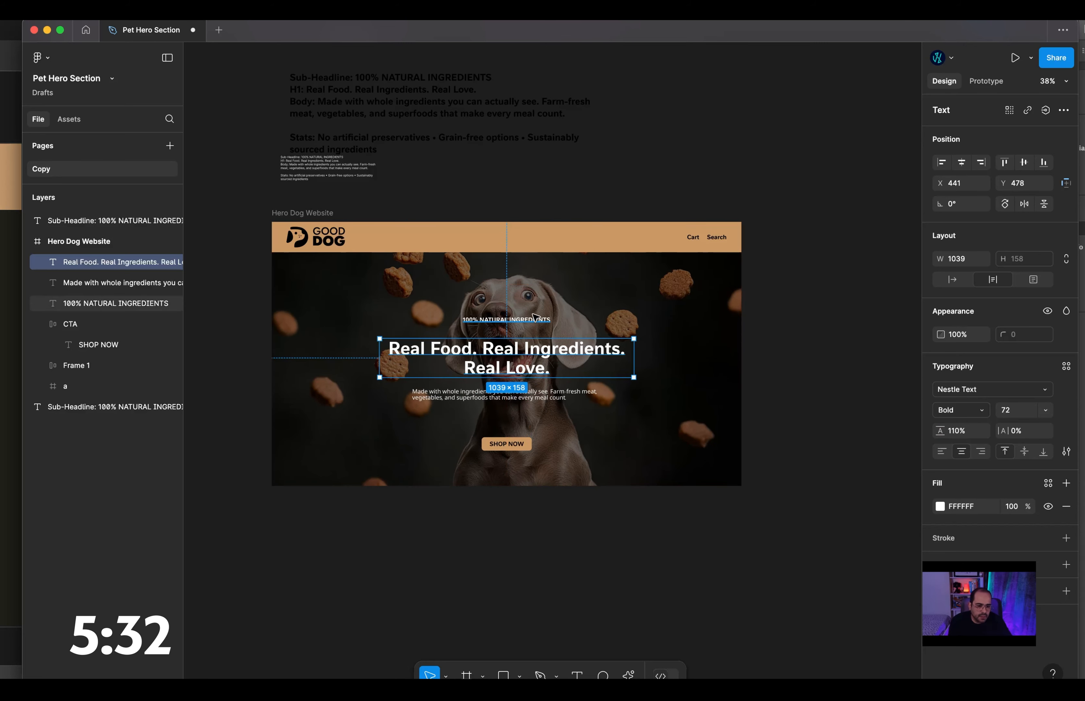
Apply the Main-brand color to the "100% NATURAL INGREDIENTS" sub-headline.
left_click(526, 324)
key("i")
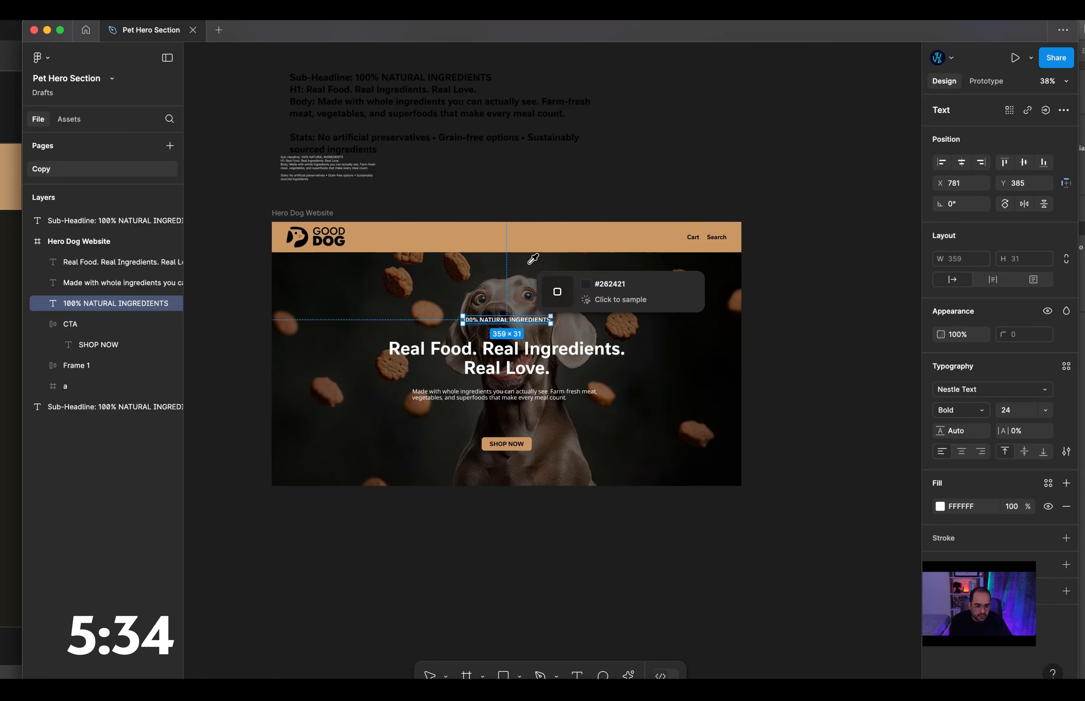
key("Escape")
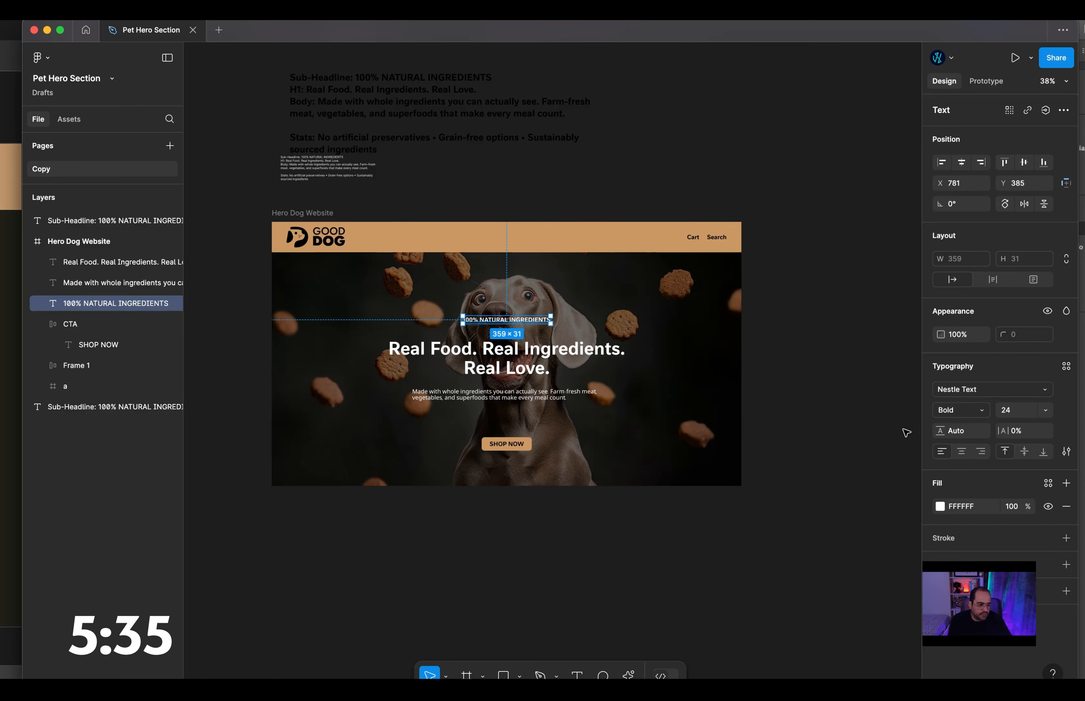
left_click(1048, 483)
left_click(828, 564)
left_click(652, 191)
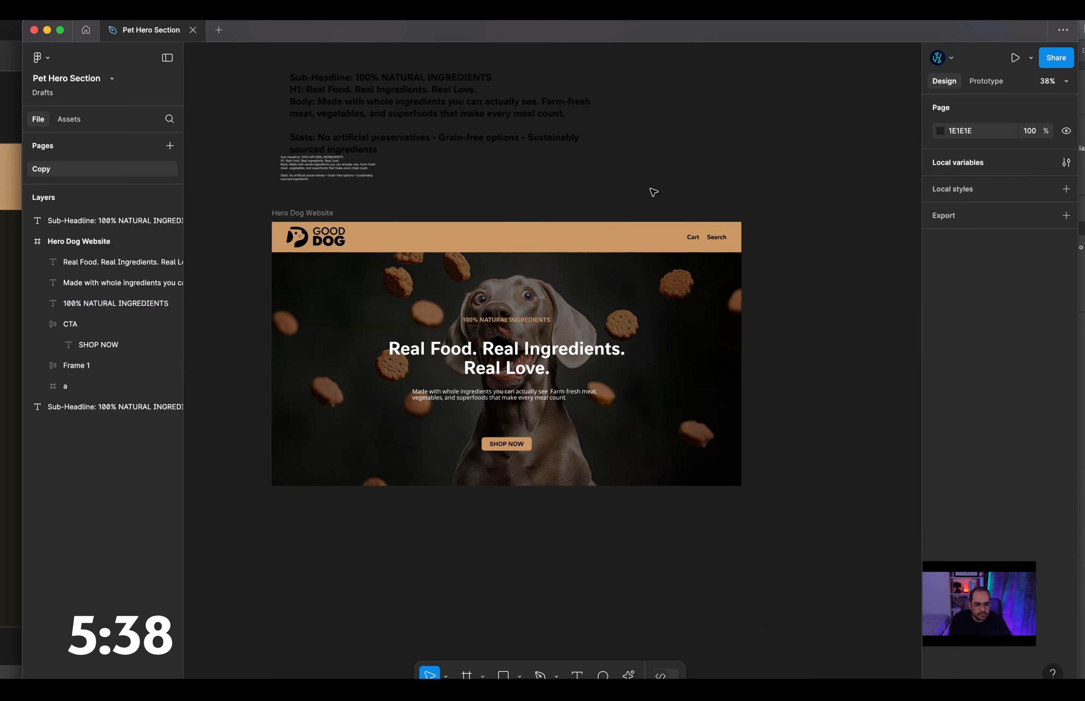
Center-align the text of the body copy below the headline.
left_click(511, 400)
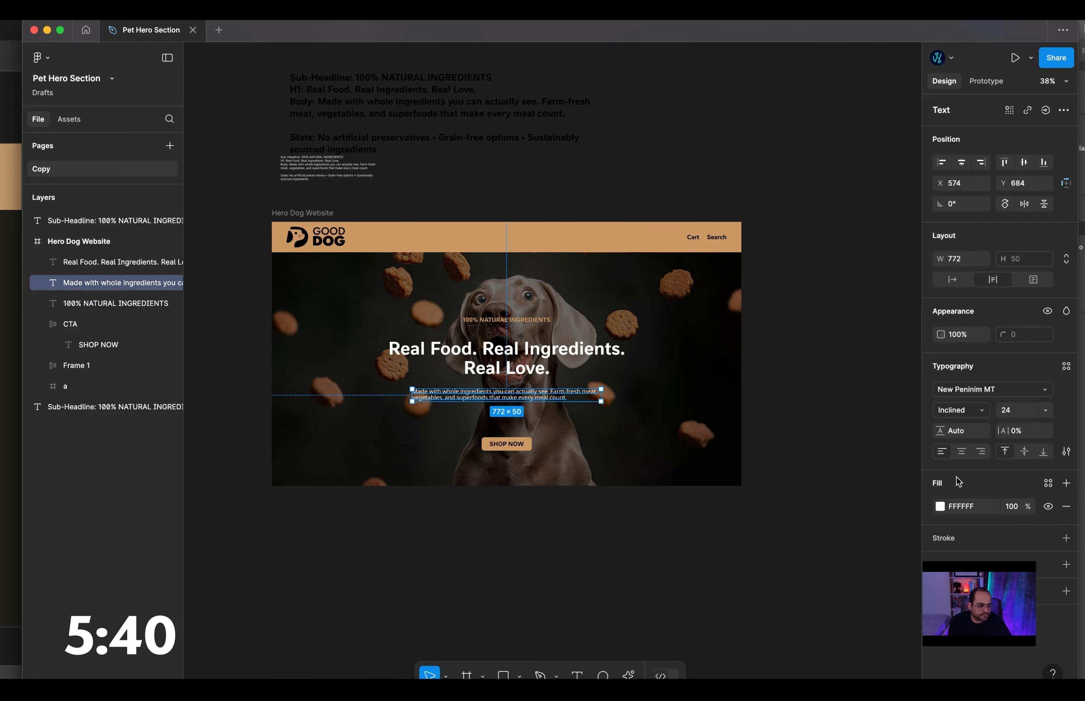
left_click(962, 451)
left_click(768, 167)
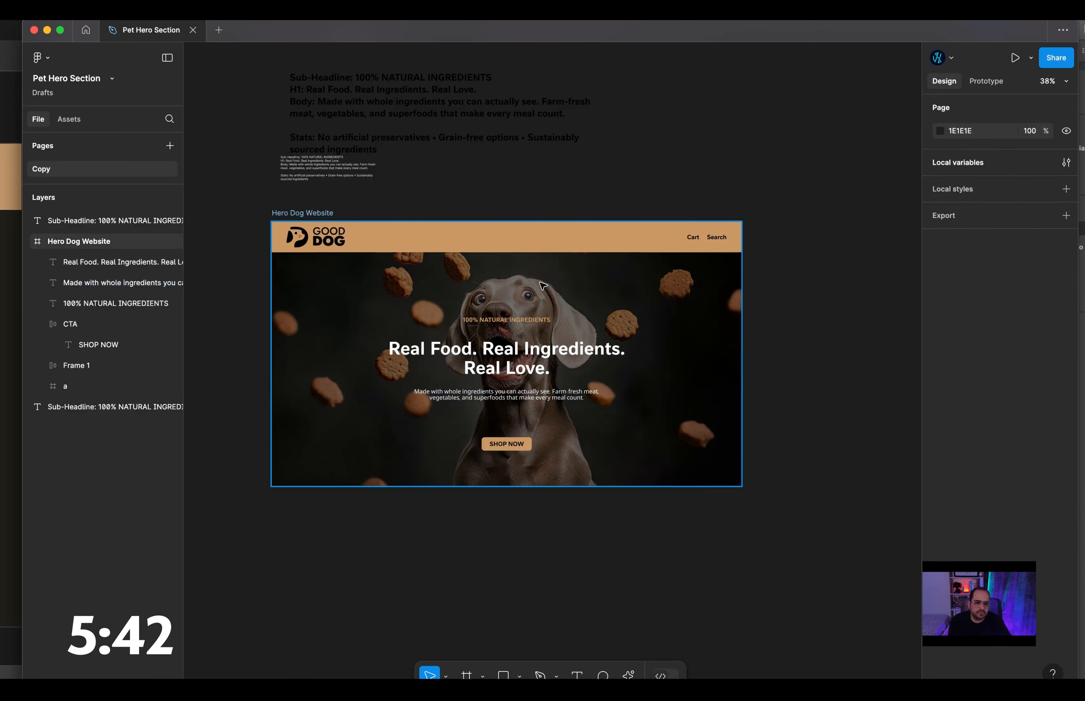
Delete both leftover copy text blocks above the Hero Dog Website frame.
scroll(543, 285, "down", 3)
left_click(449, 155)
left_click(370, 209, "shift")
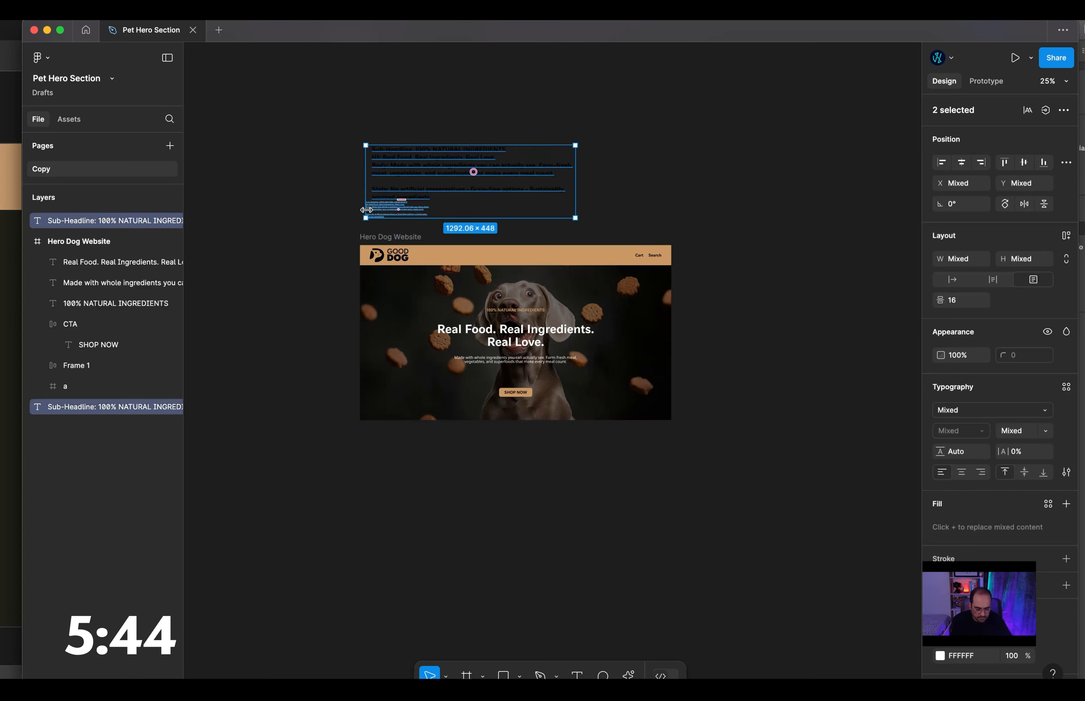
key("Delete")
left_click_drag(494, 167, 435, 118)
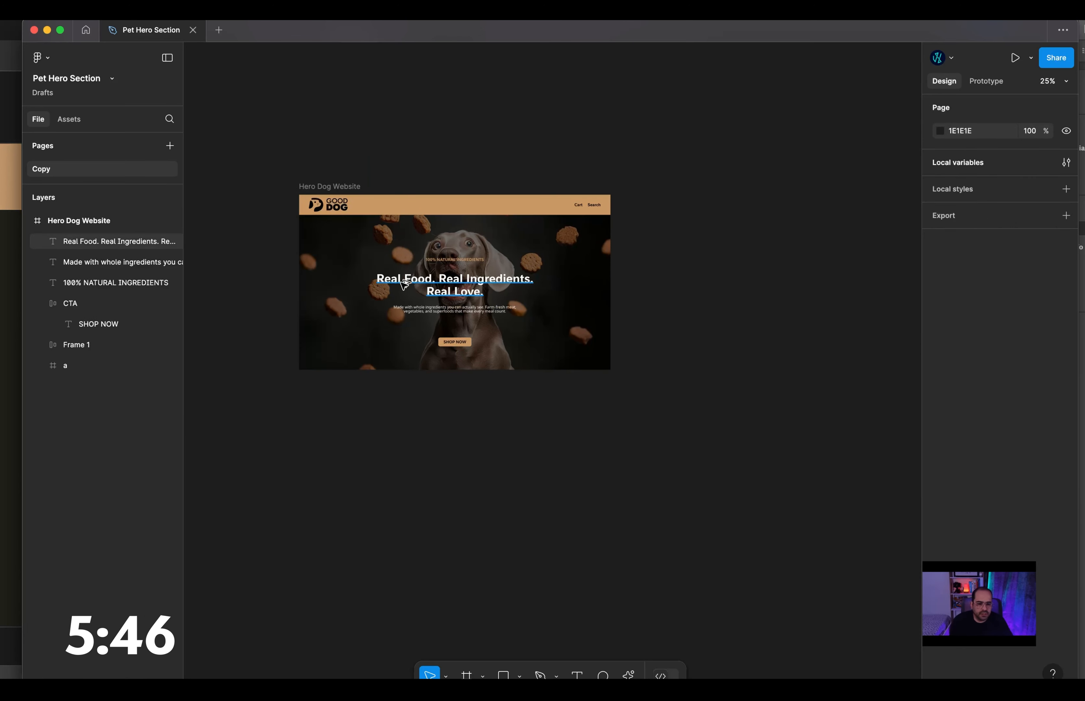
scroll(404, 297, "up", 3)
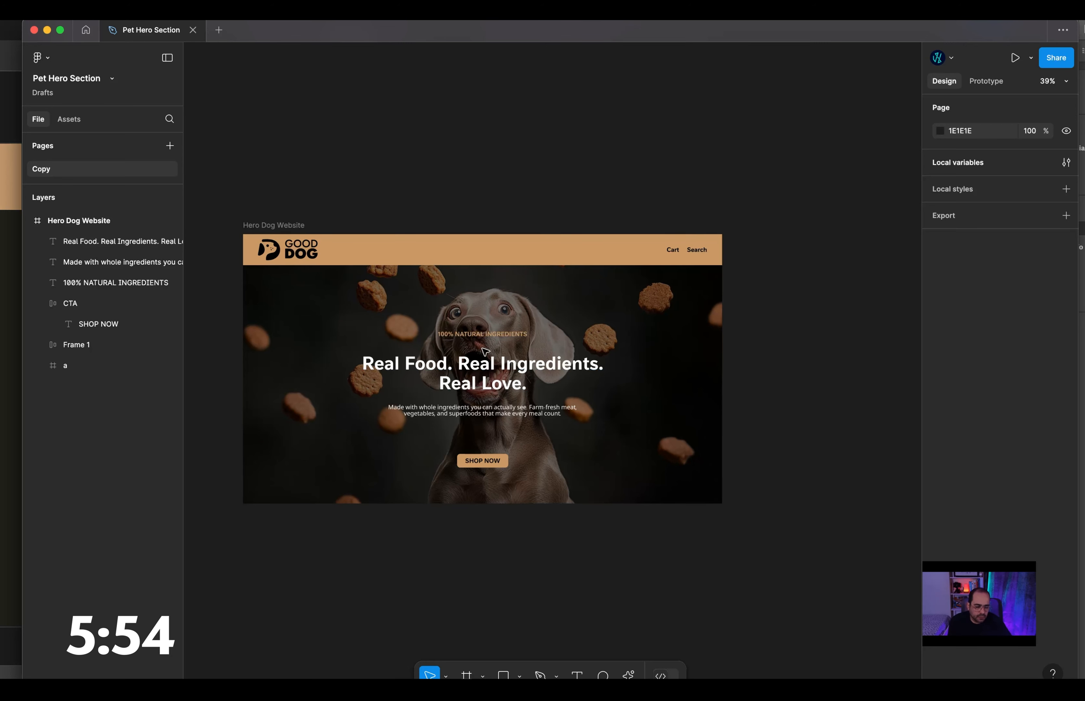
Try narrowing the Hero Dog Website frame from its right edge and undo the resize.
left_click(285, 225)
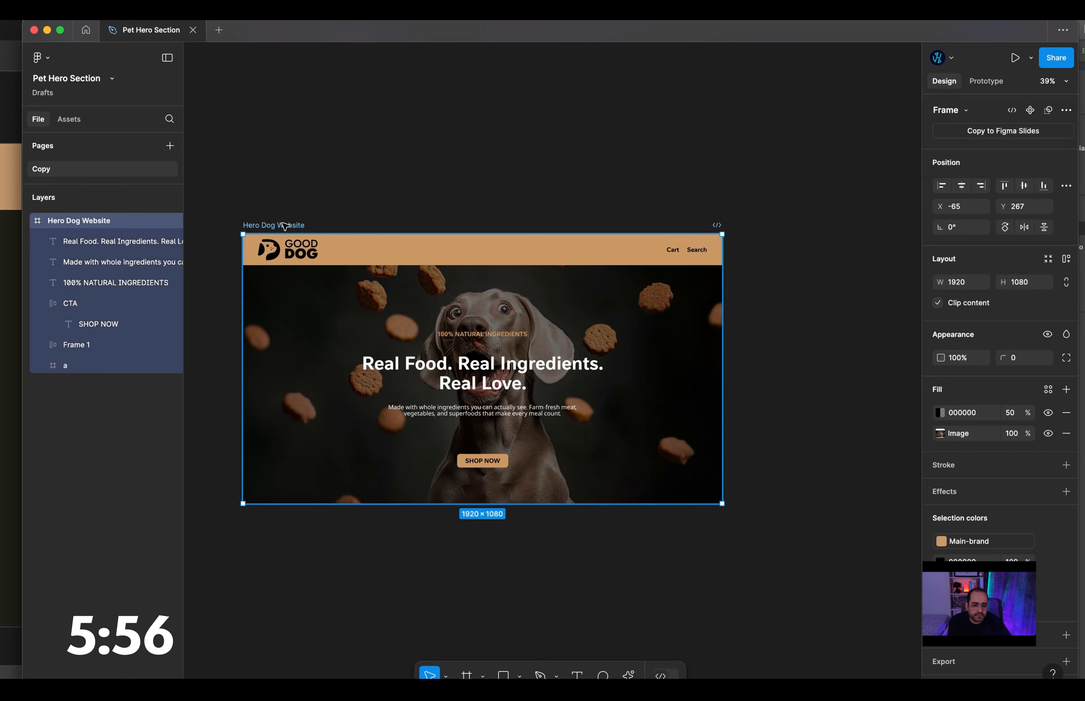
left_click_drag(722, 303, 605, 309)
key("super+z")
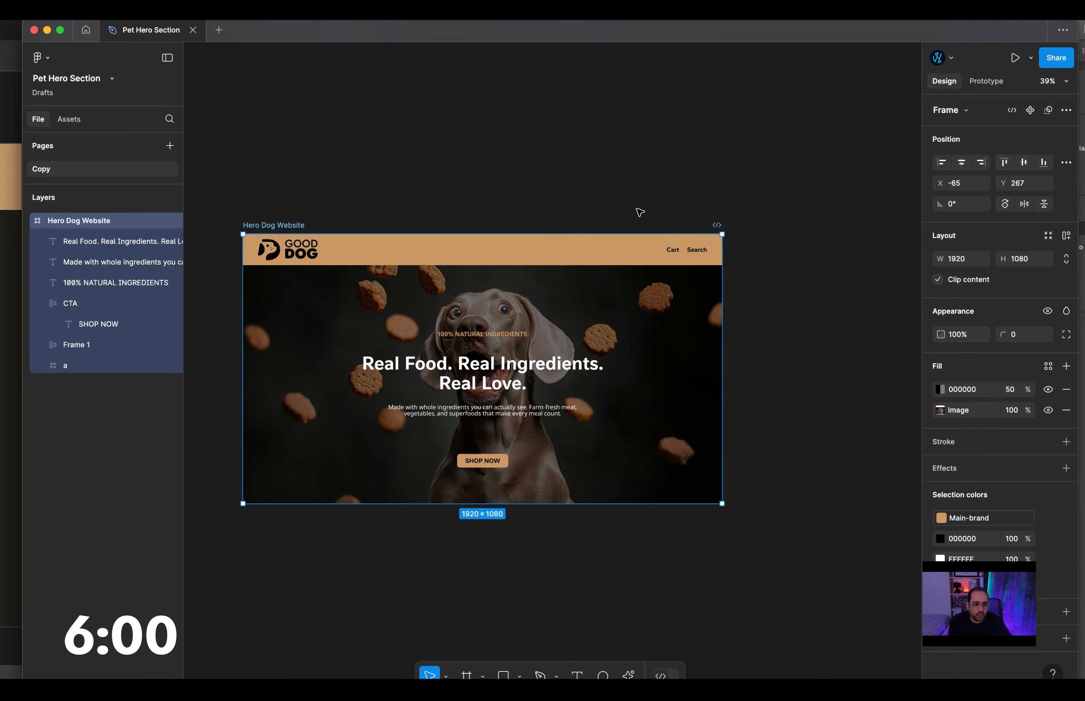
left_click(640, 212)
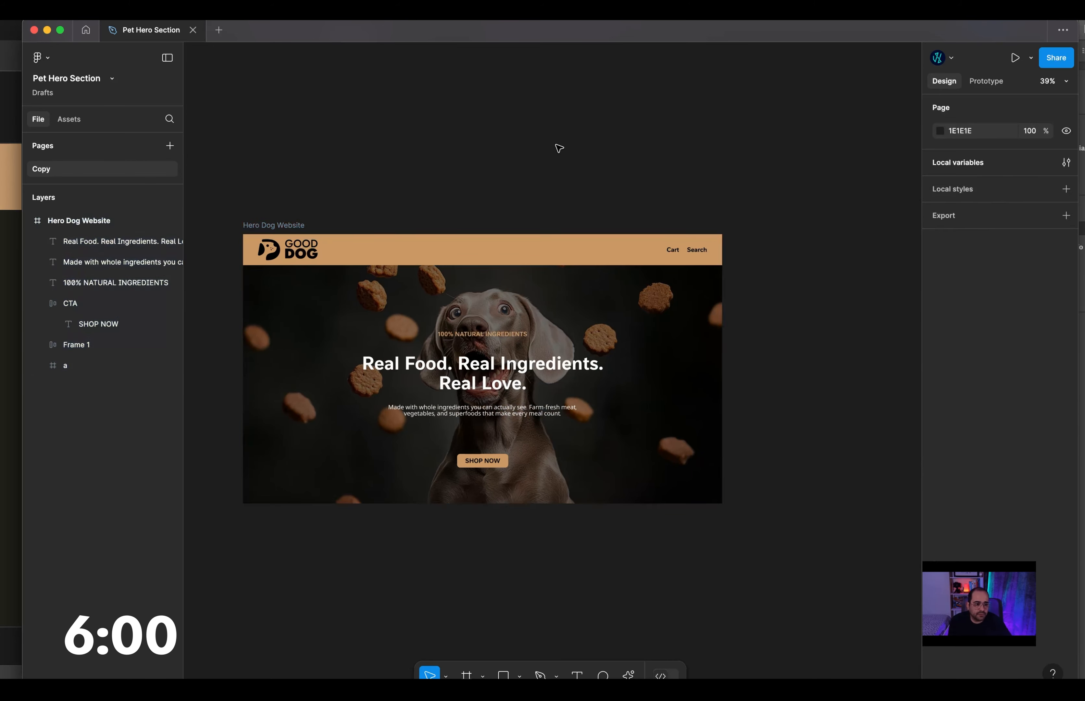
Change the Main-brand color variable to bright orange FF8800 in the local variables.
left_click(378, 267)
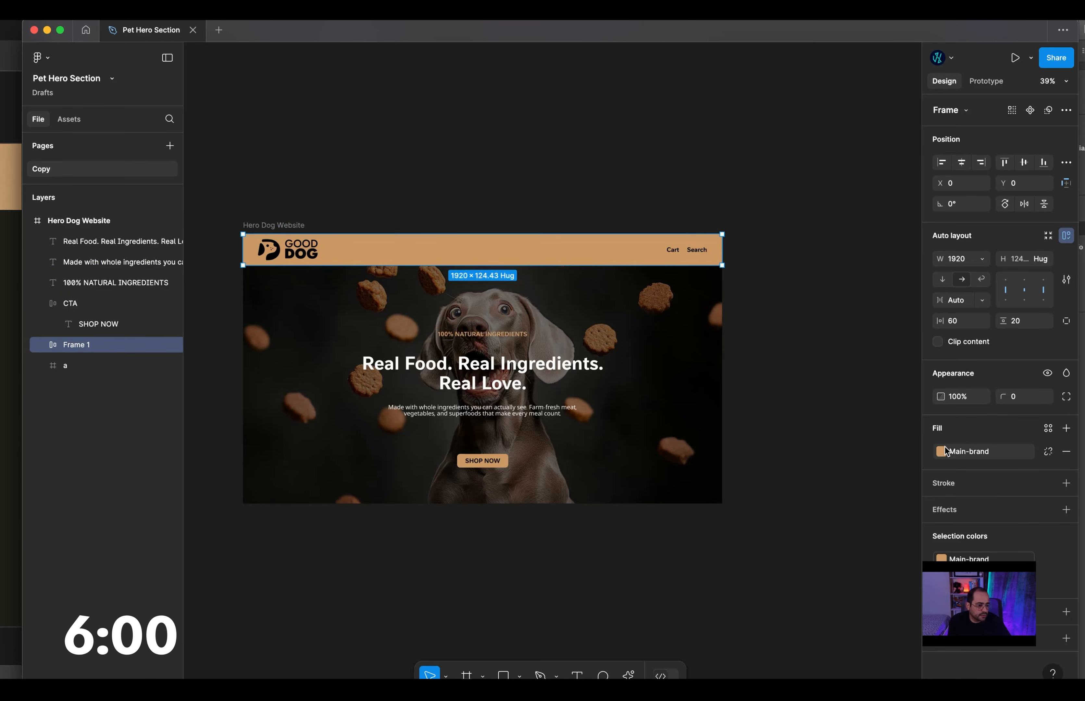
left_click(570, 189)
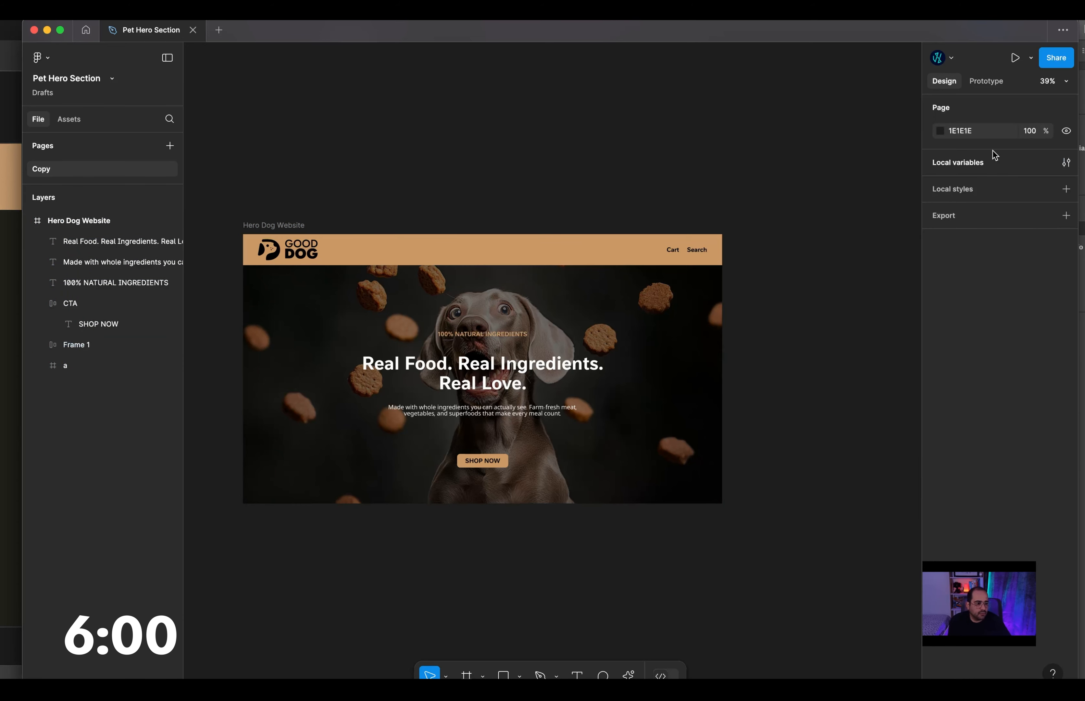
left_click(1066, 165)
left_click_drag(421, 95, 1001, 377)
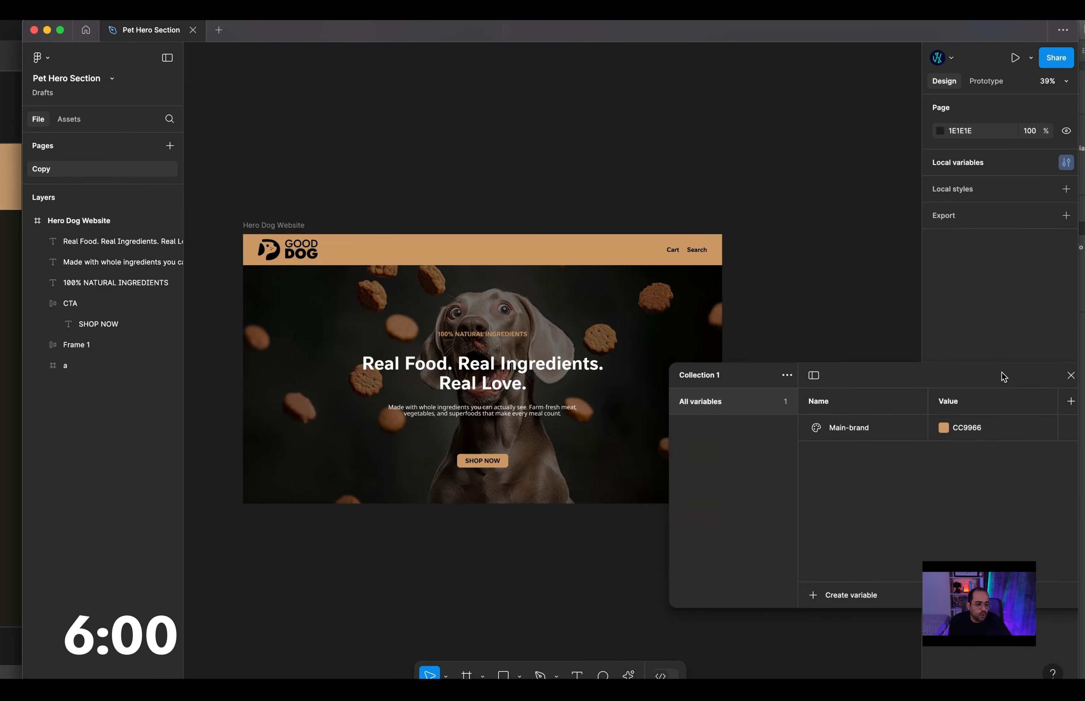
left_click(955, 424)
left_click(947, 427)
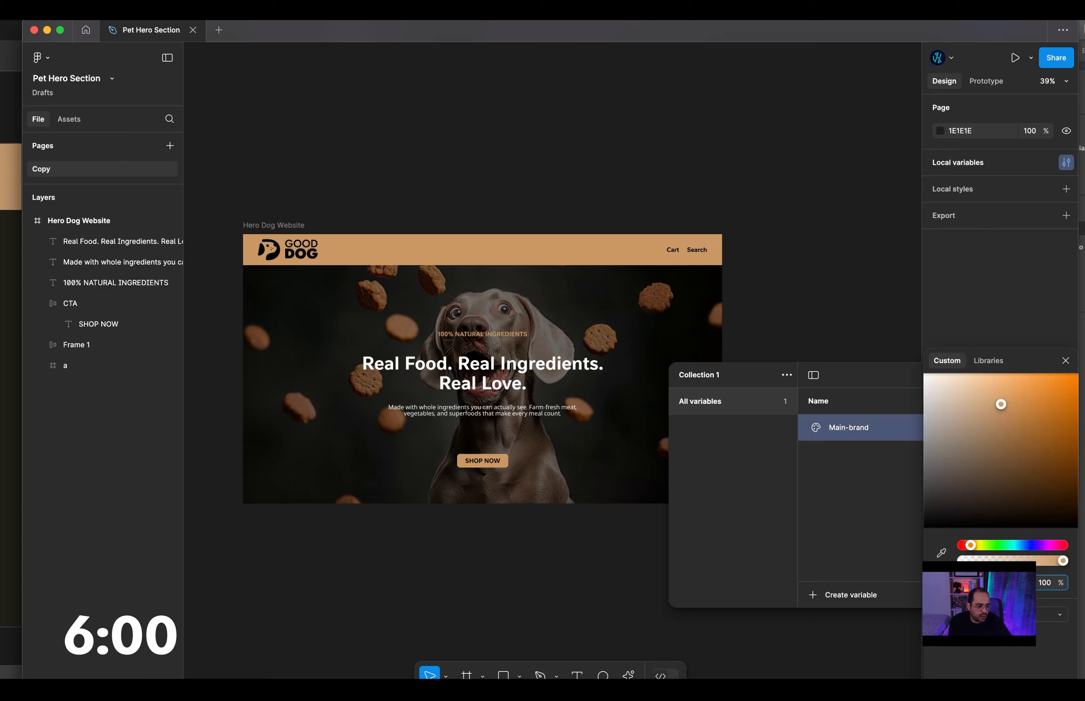
mouse_move(974, 551)
left_mouse_down()
mouse_move(1033, 550)
mouse_move(961, 551)
mouse_move(973, 550)
left_mouse_up()
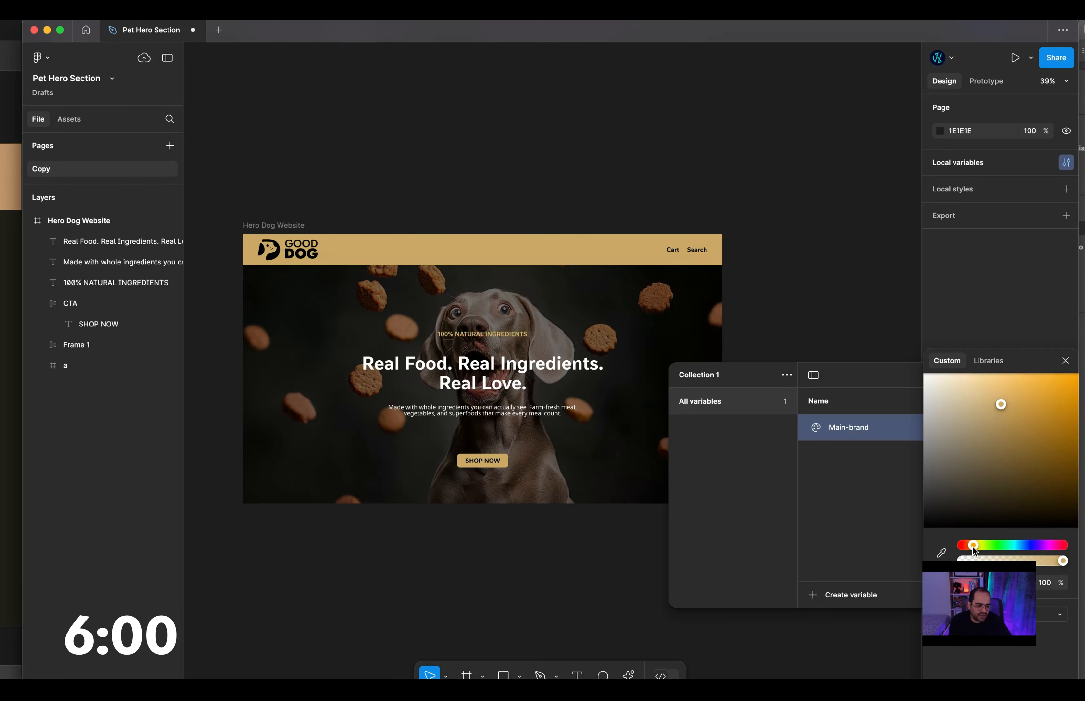
left_click_drag(998, 406, 1061, 359)
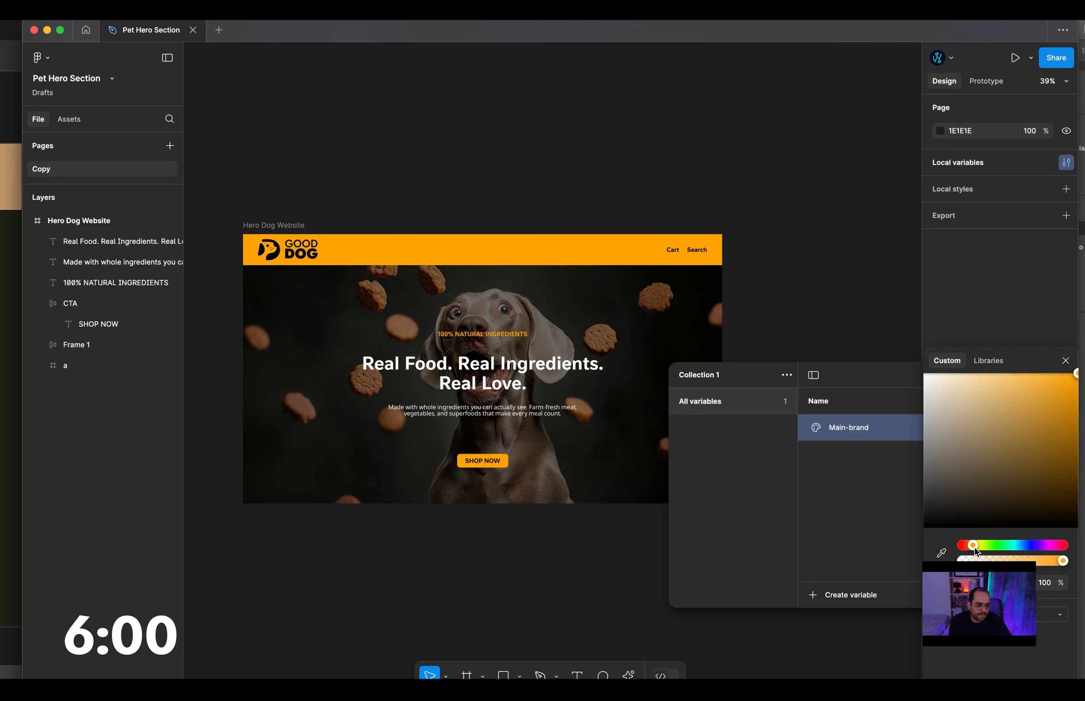
left_click_drag(973, 550, 973, 549)
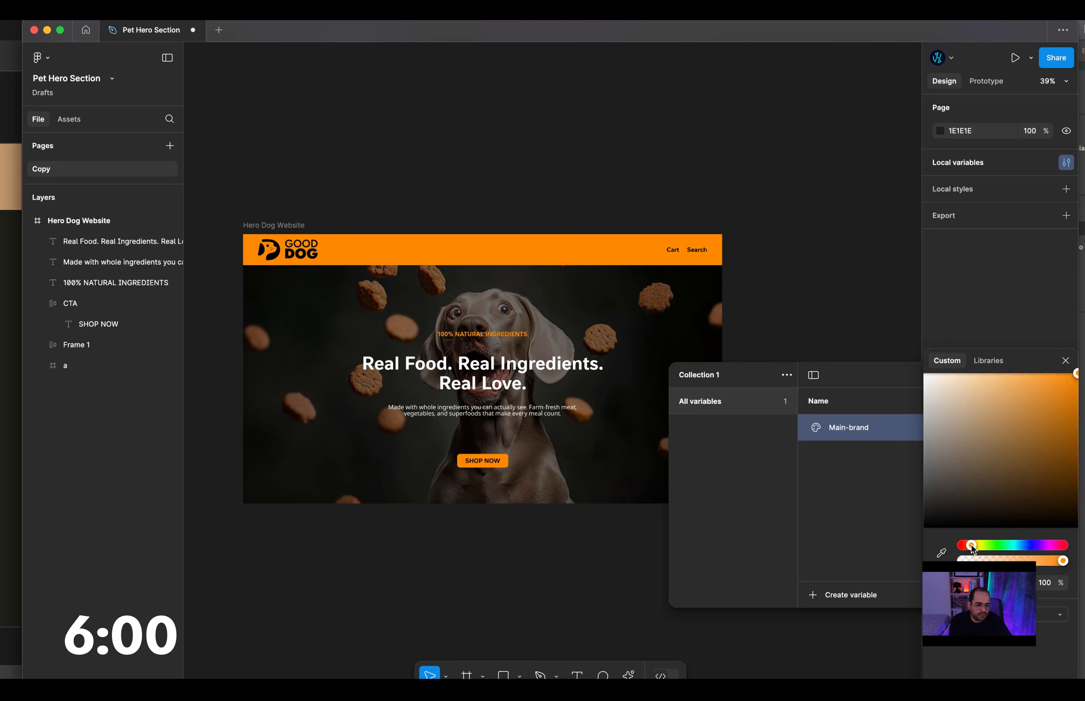
left_click(809, 259)
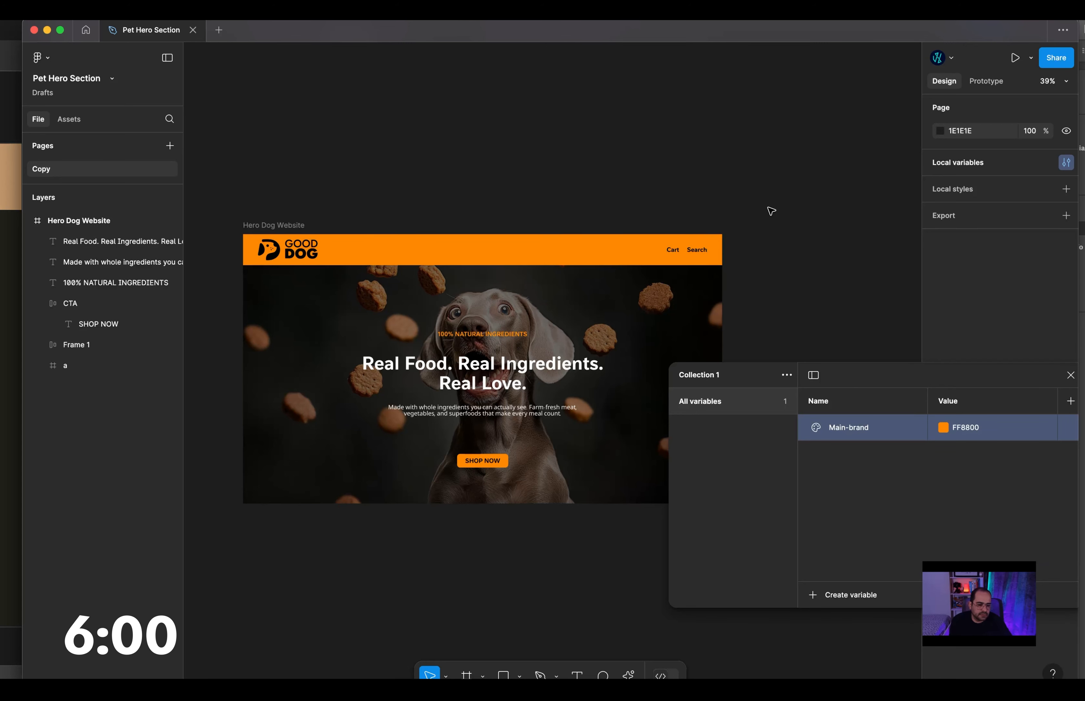
left_click(1071, 374)
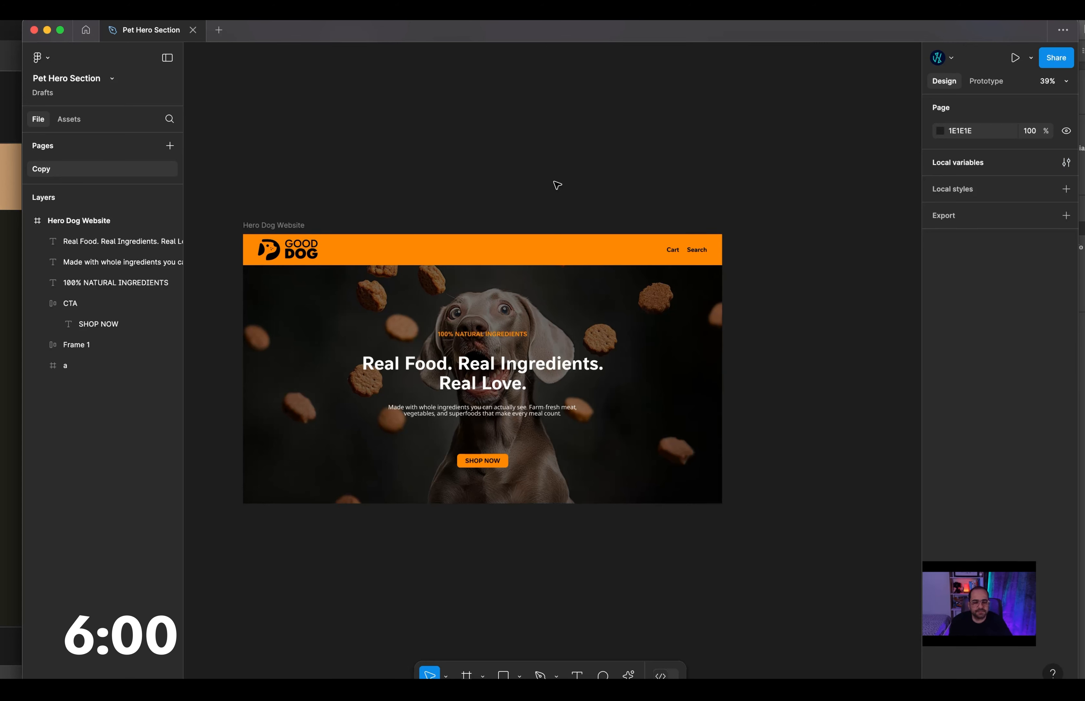
scroll(390, 293, "down", 5)
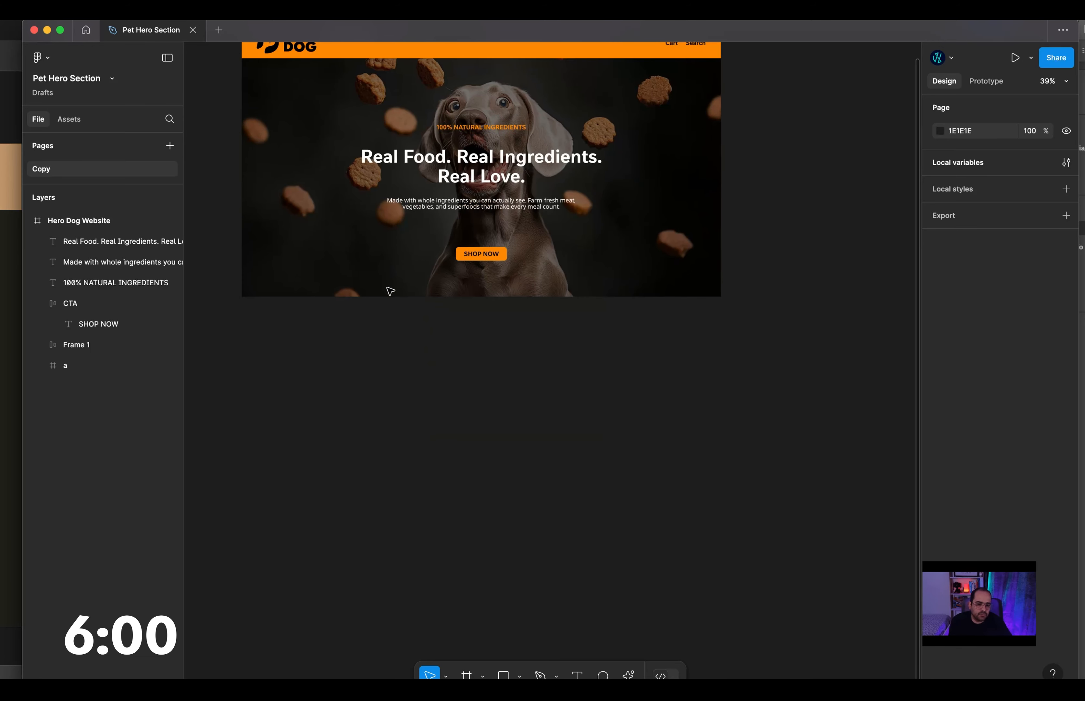
Set the prototype device for the Hero Dog Website page to MacBook Pro 16".
scroll(391, 292, "down", 3, "ctrl")
scroll(390, 291, "down", 2, "ctrl")
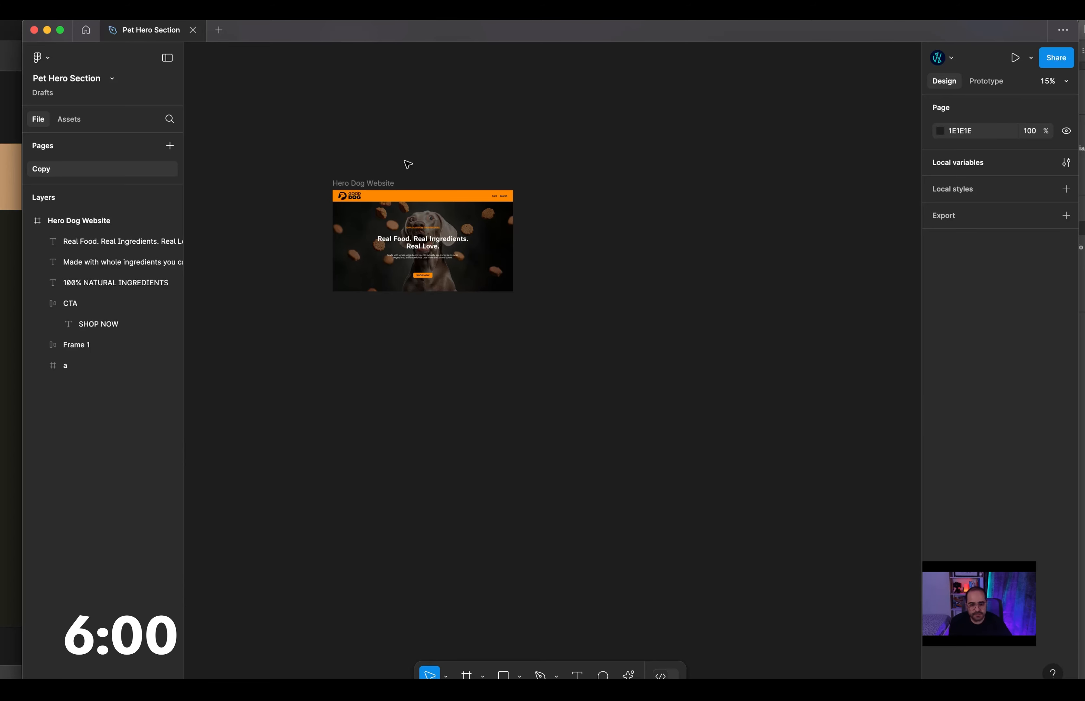
left_click(318, 175)
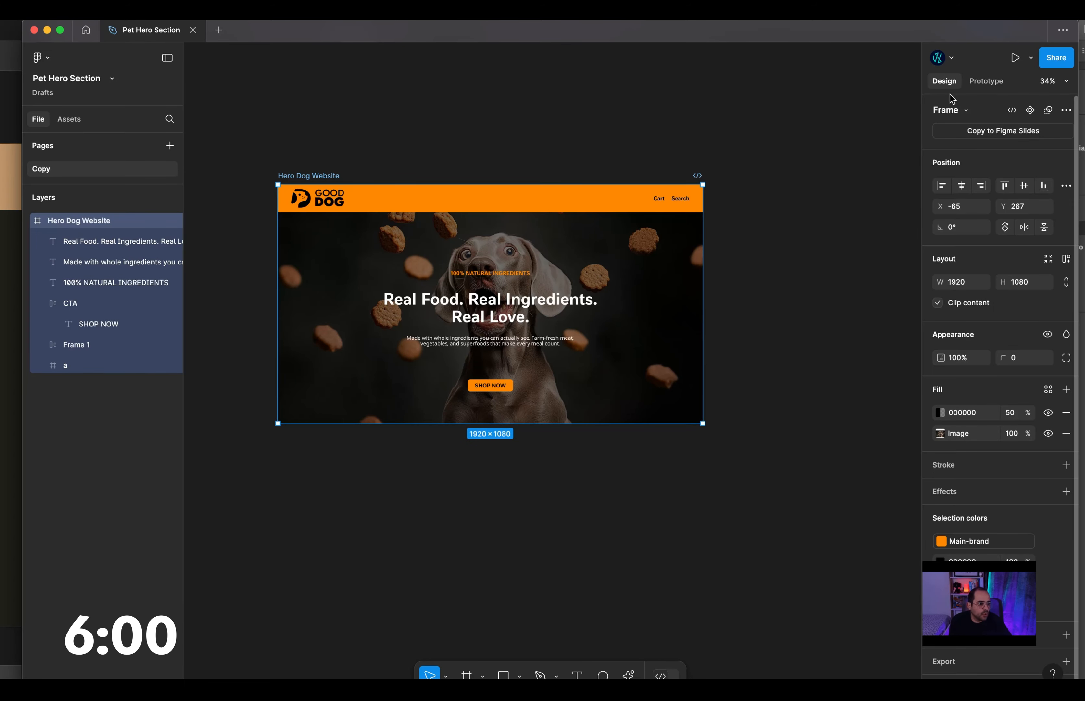
left_click(986, 82)
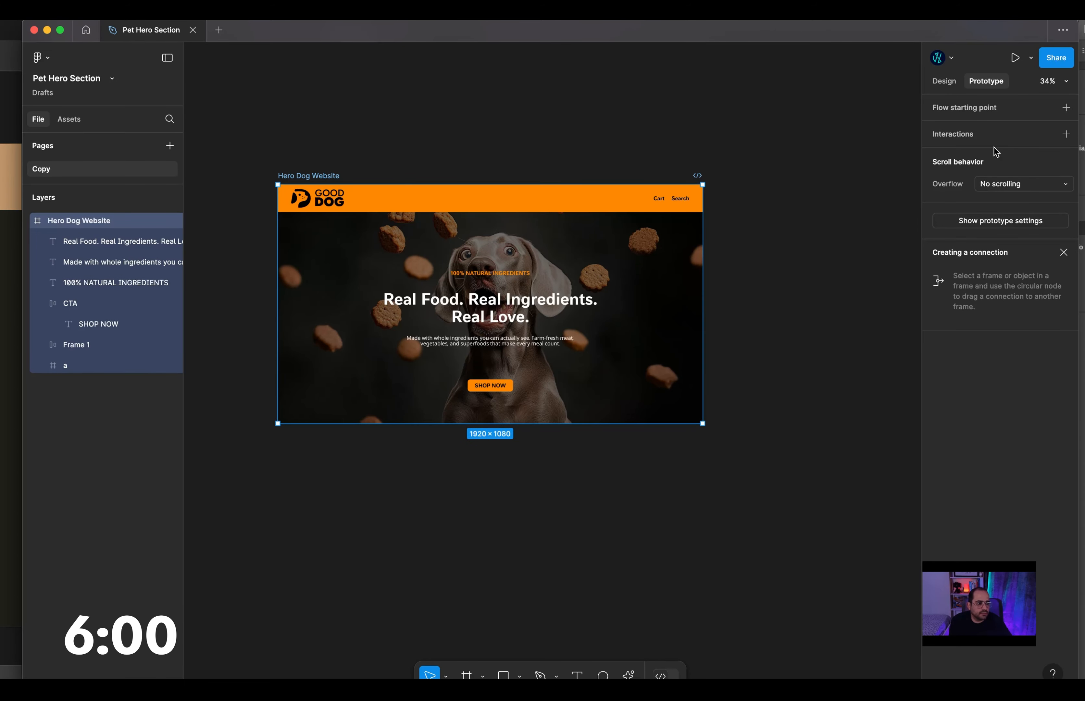
left_click(1003, 221)
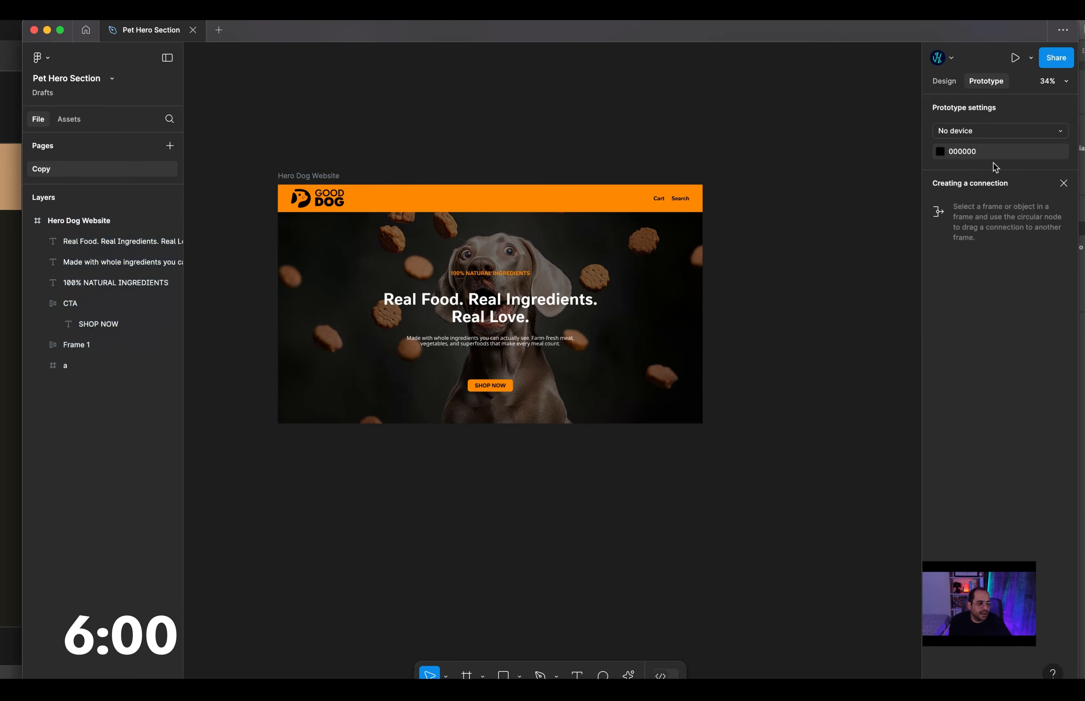
left_click(988, 132)
scroll(964, 429, "down", 3)
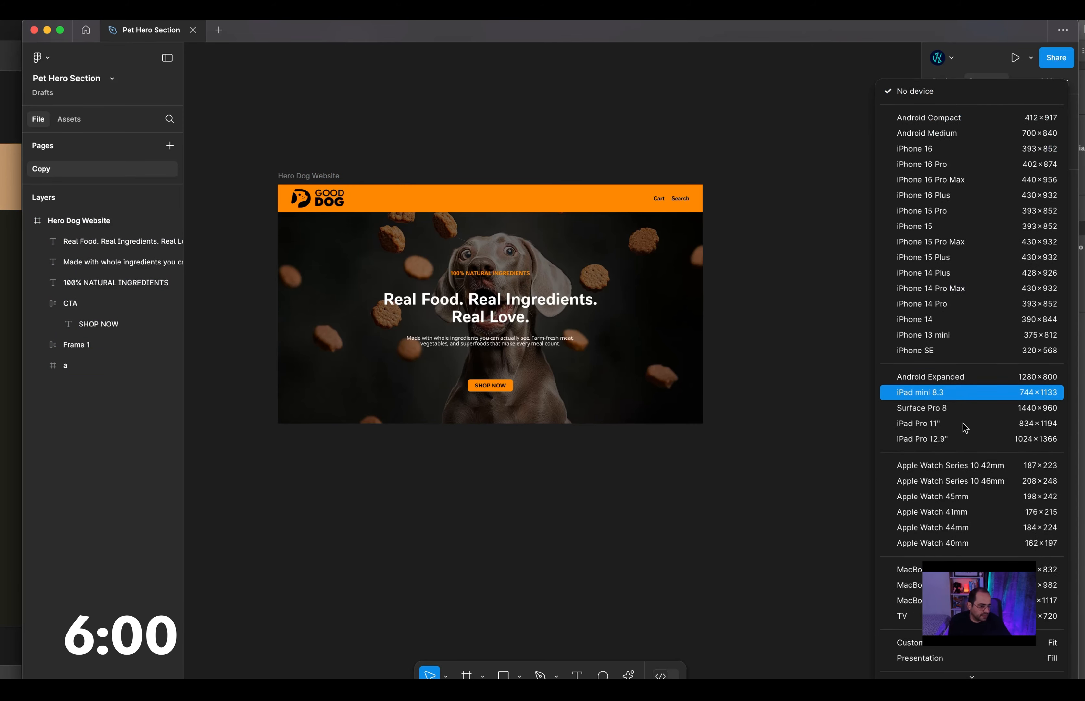
scroll(966, 427, "down", 3)
scroll(966, 428, "down", 5)
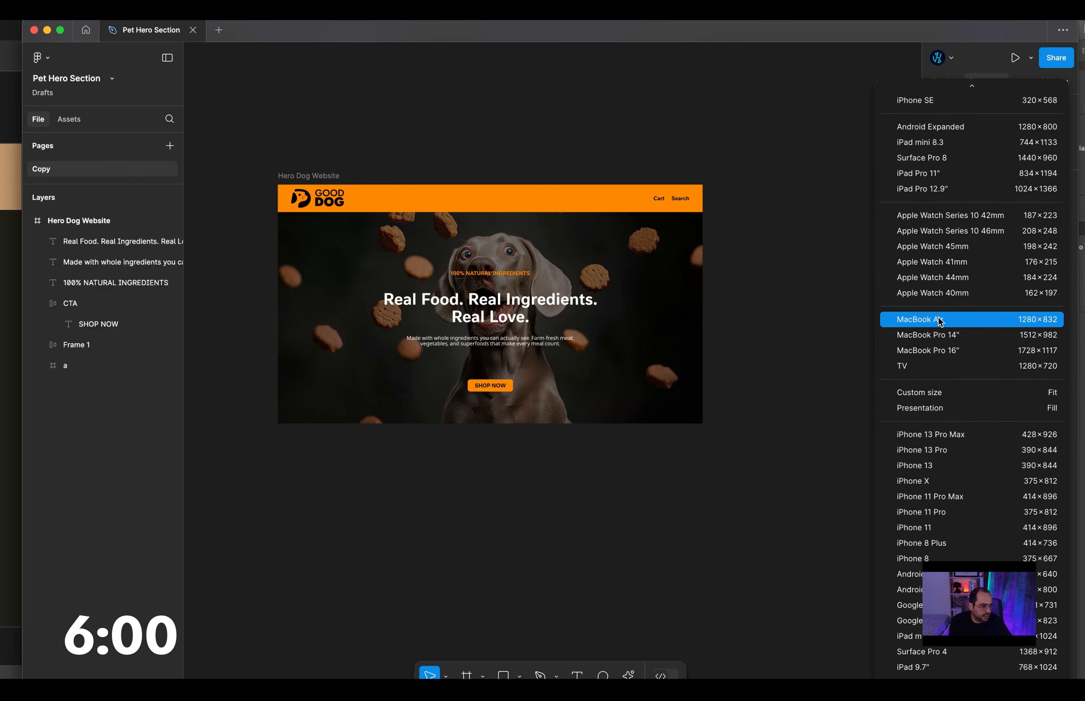
left_click(935, 351)
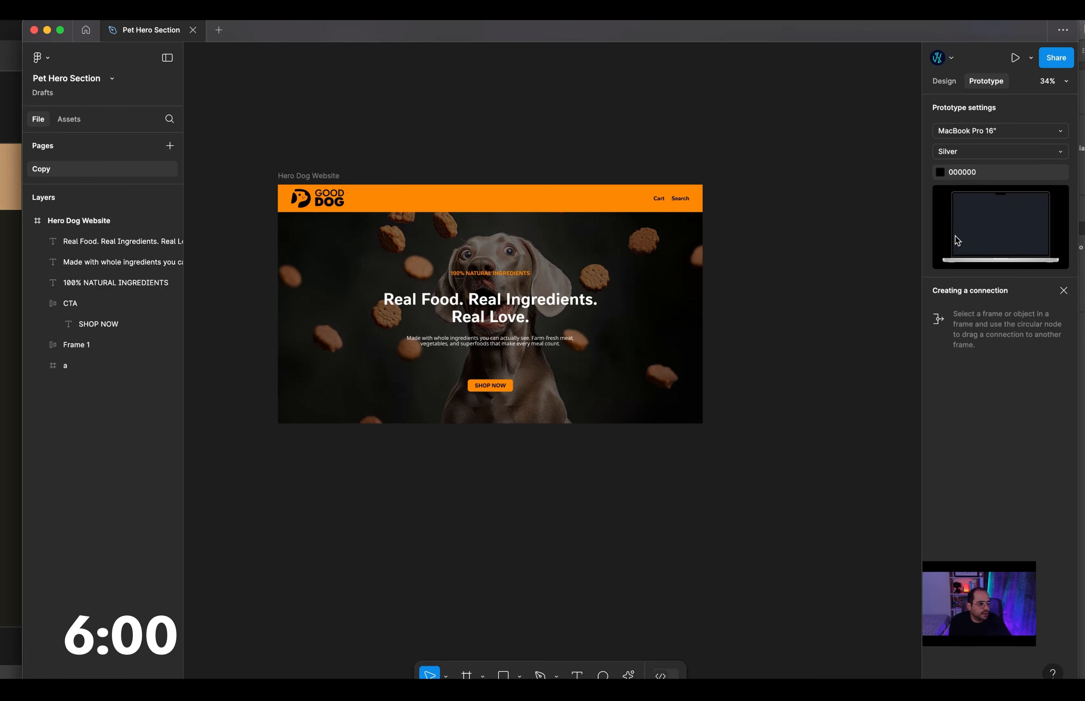
Preview the hero section prototype in the laptop mockup, then close the preview and return to the design file.
left_click(1015, 57)
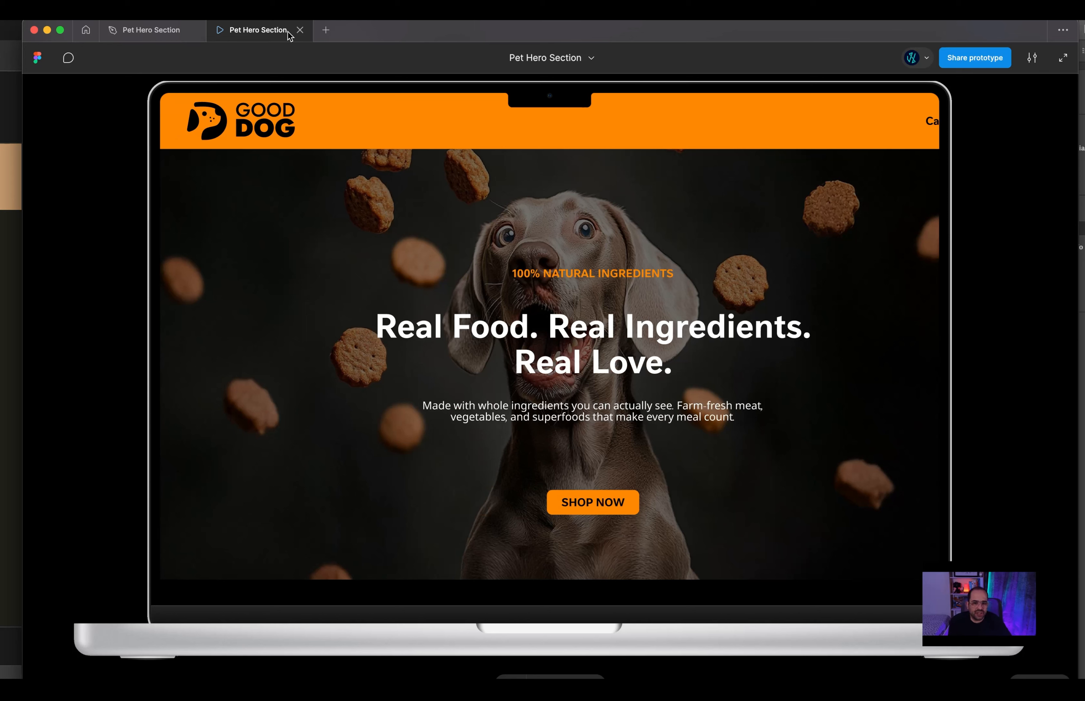
left_click(300, 30)
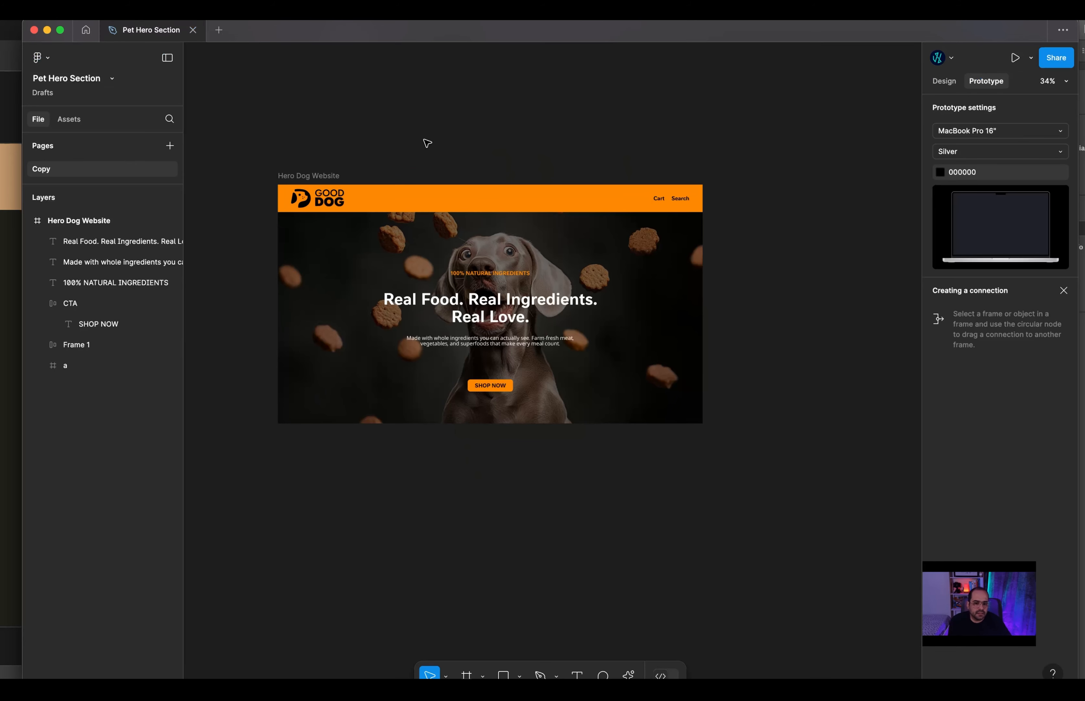